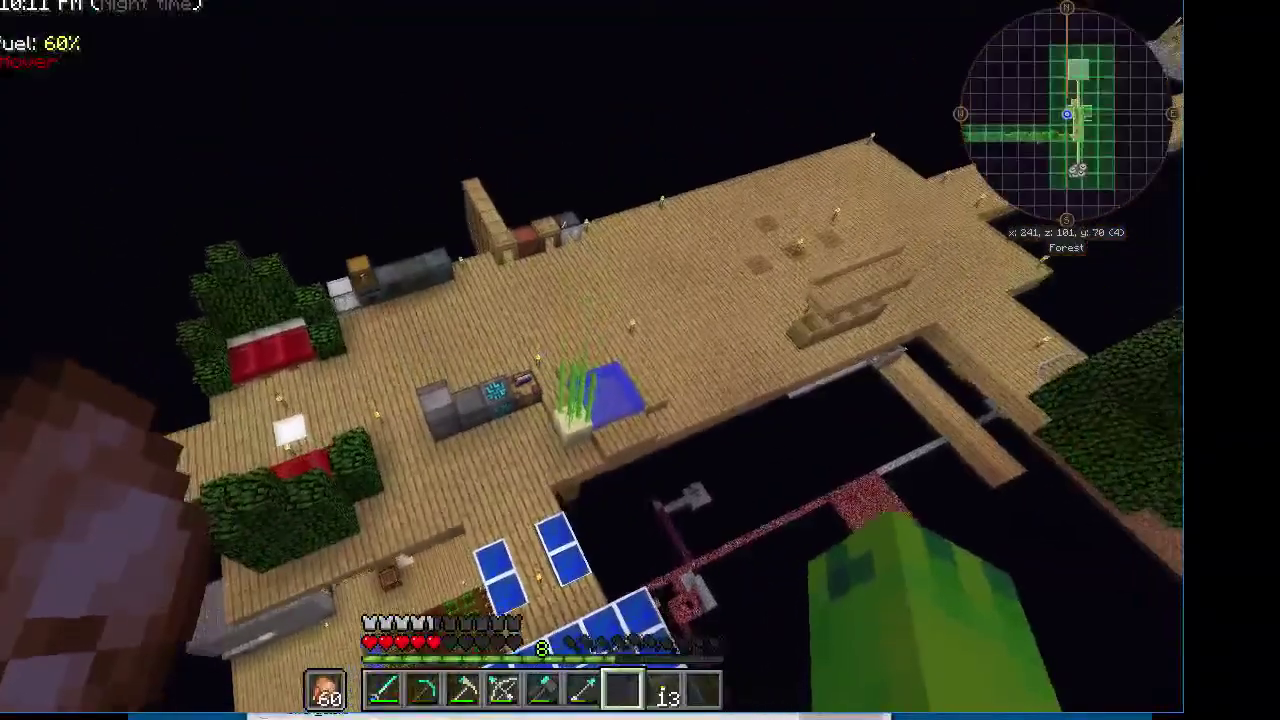
Turn on jetpack hover, check the jetpack in the inventory, and fly down beside the storage machines
key("h")
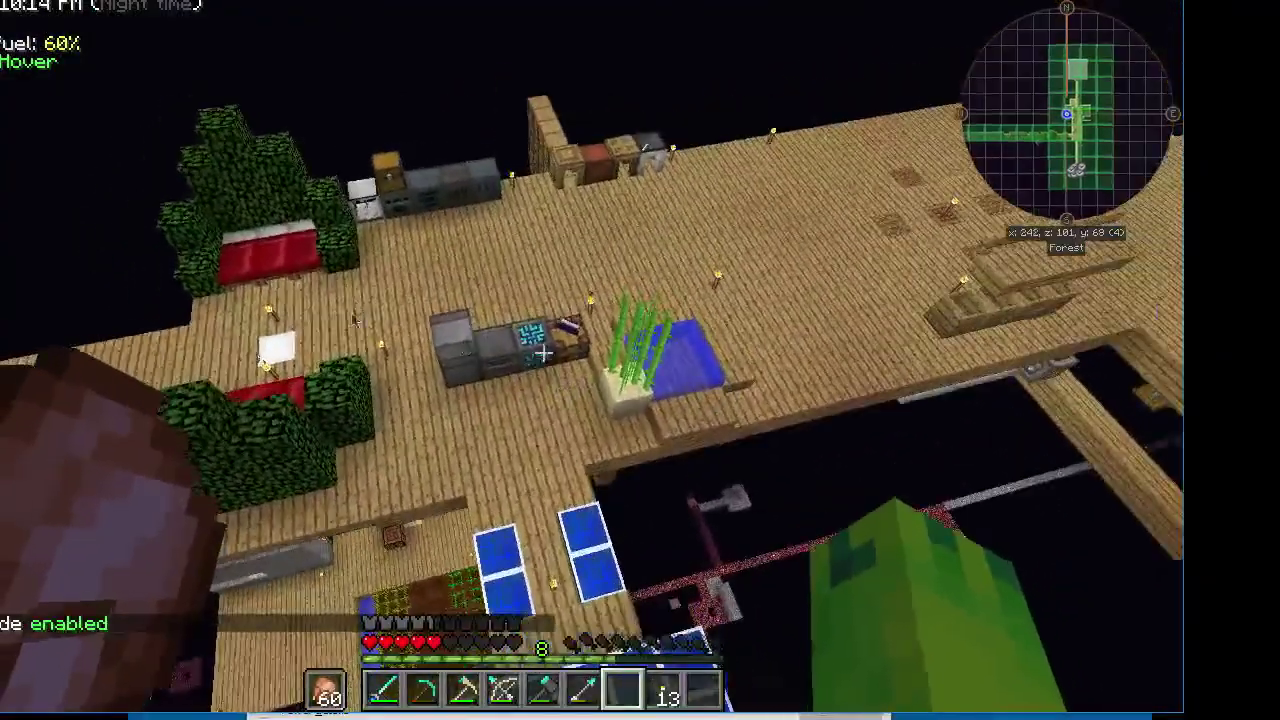
key("e")
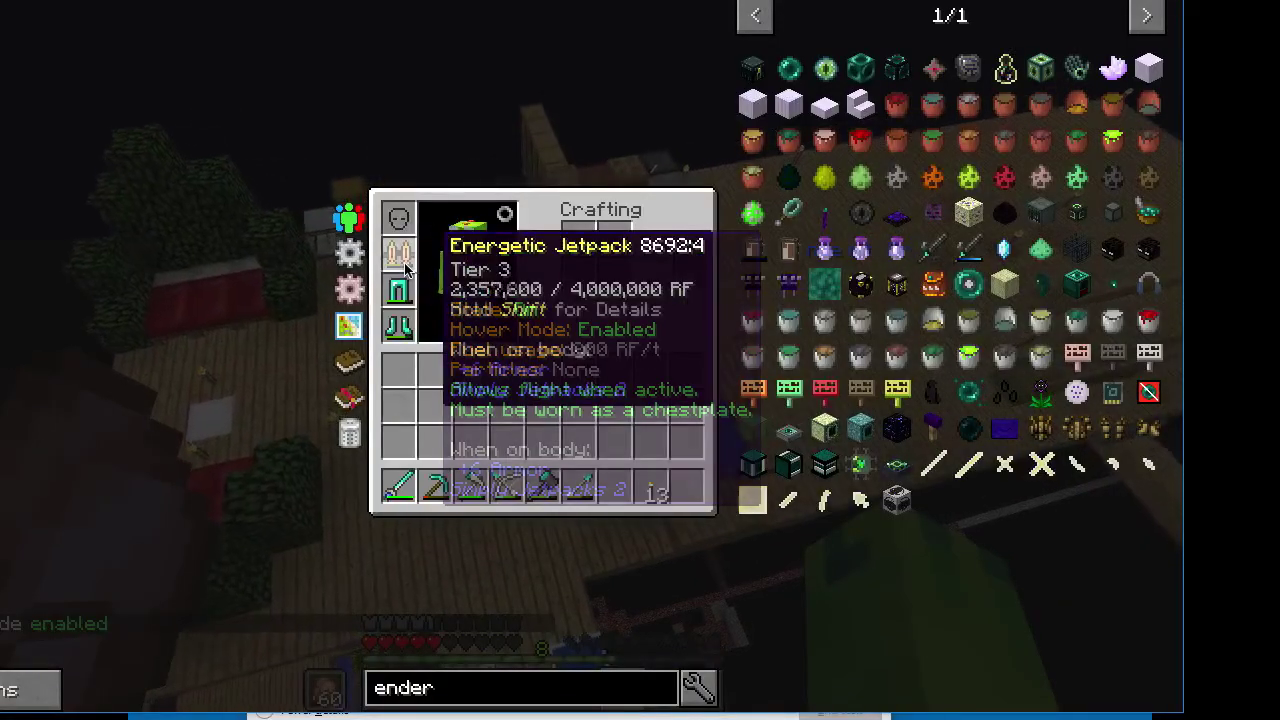
key("e")
key("shift")
key("w")
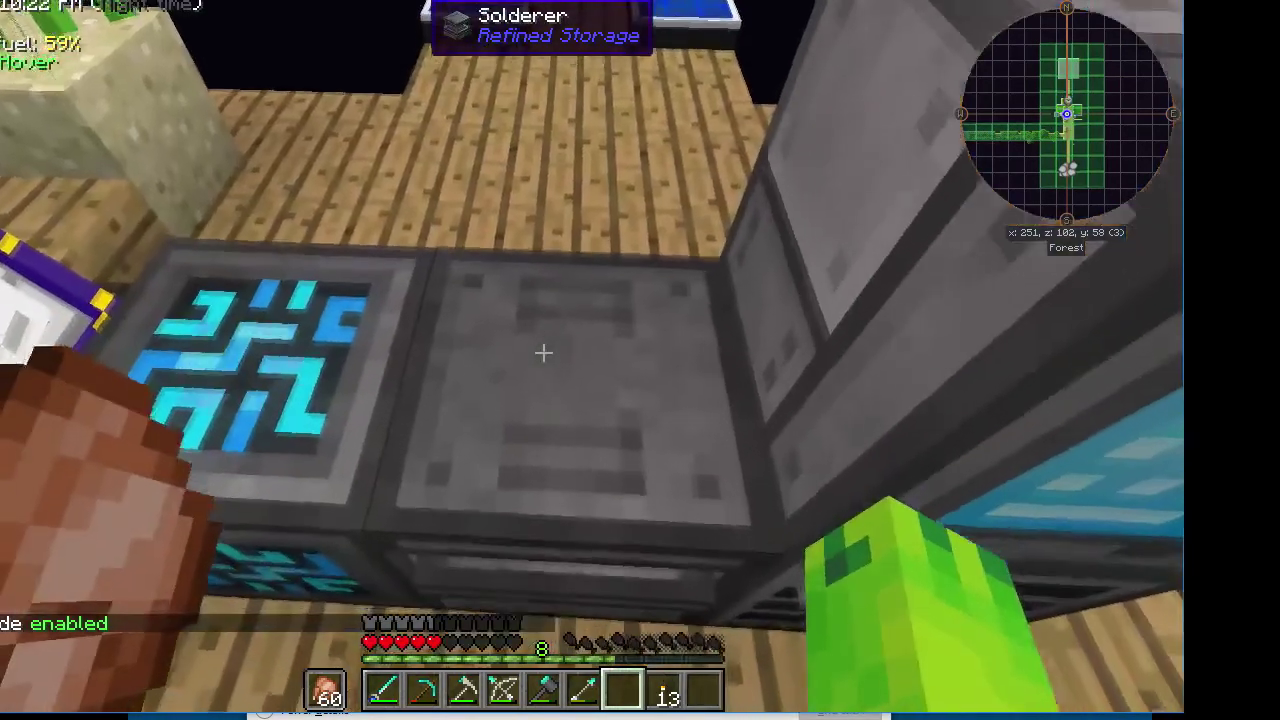
Swap the cooked chicken between hands, recheck the jetpack, and toggle hover mode off
key("f")
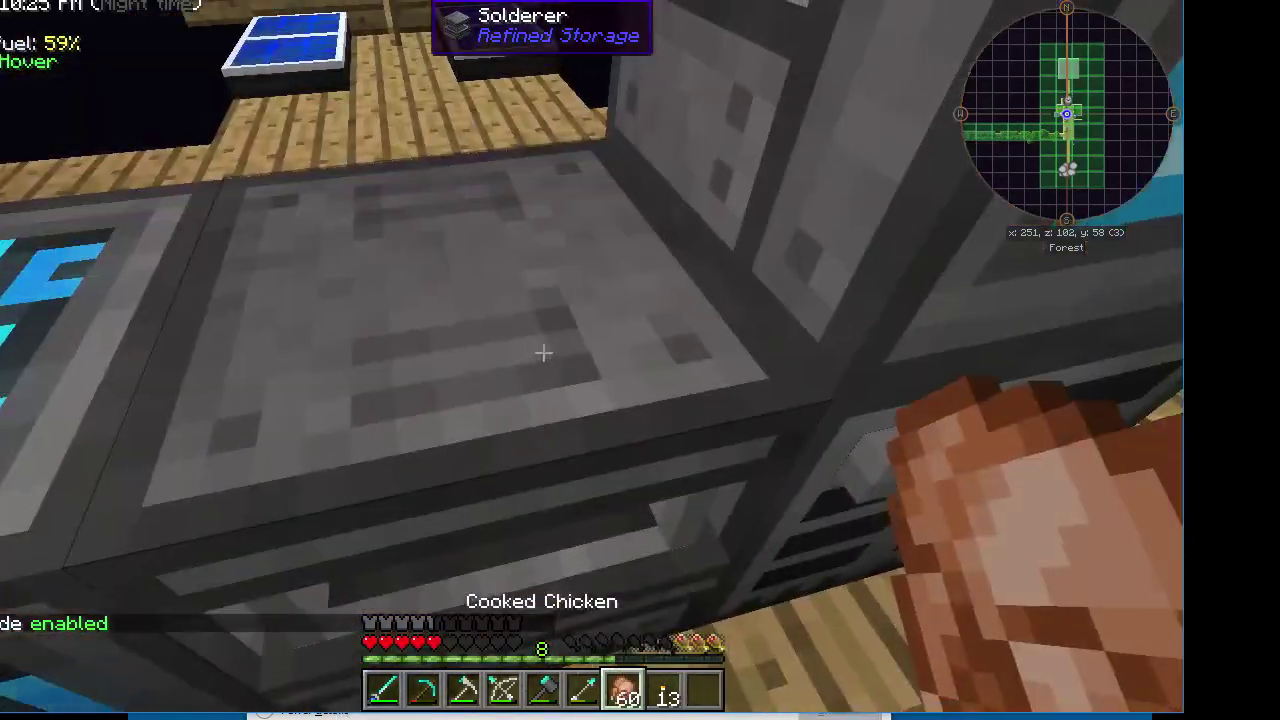
key("f")
key("h")
key("e")
mouse_move(392, 250)
key("e")
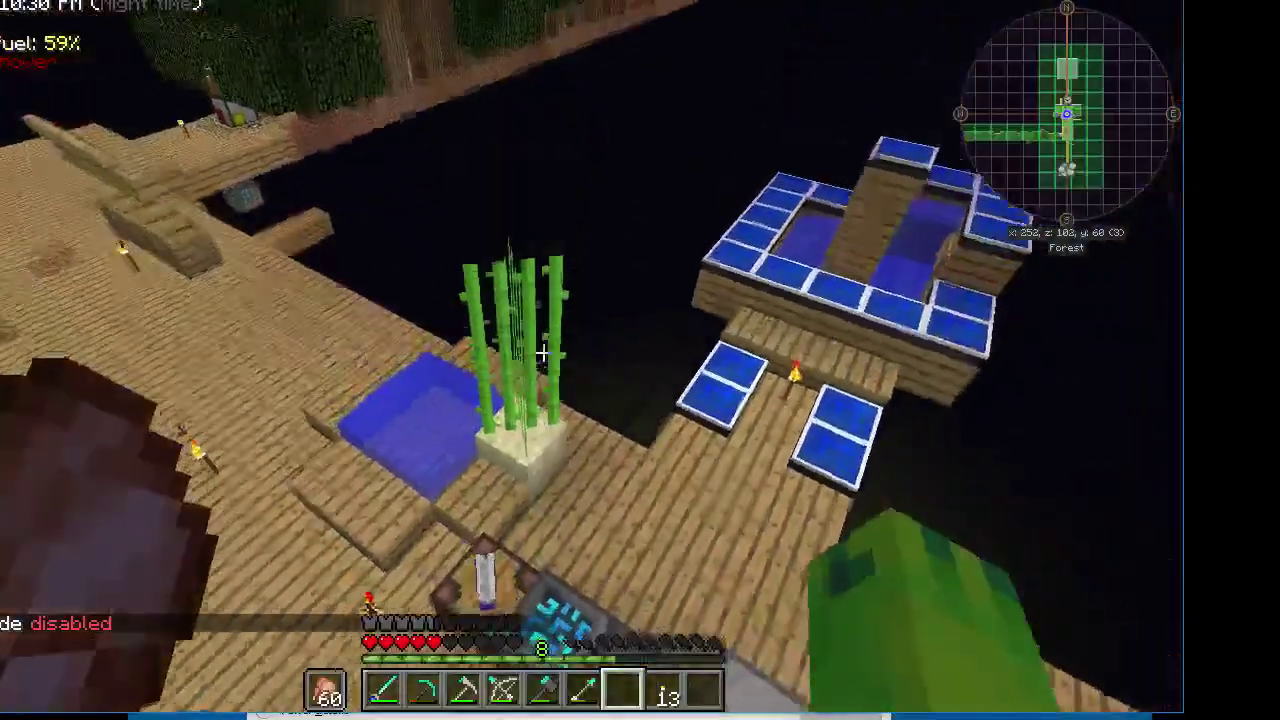
key("h")
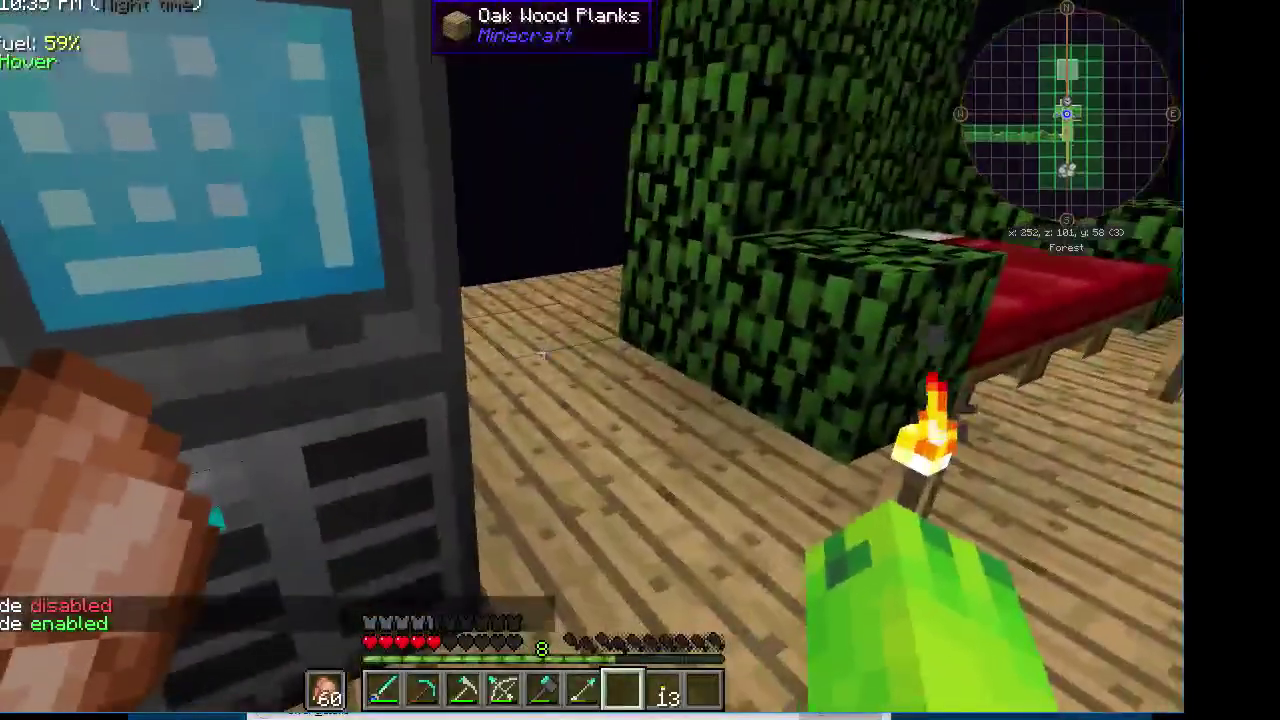
key("h")
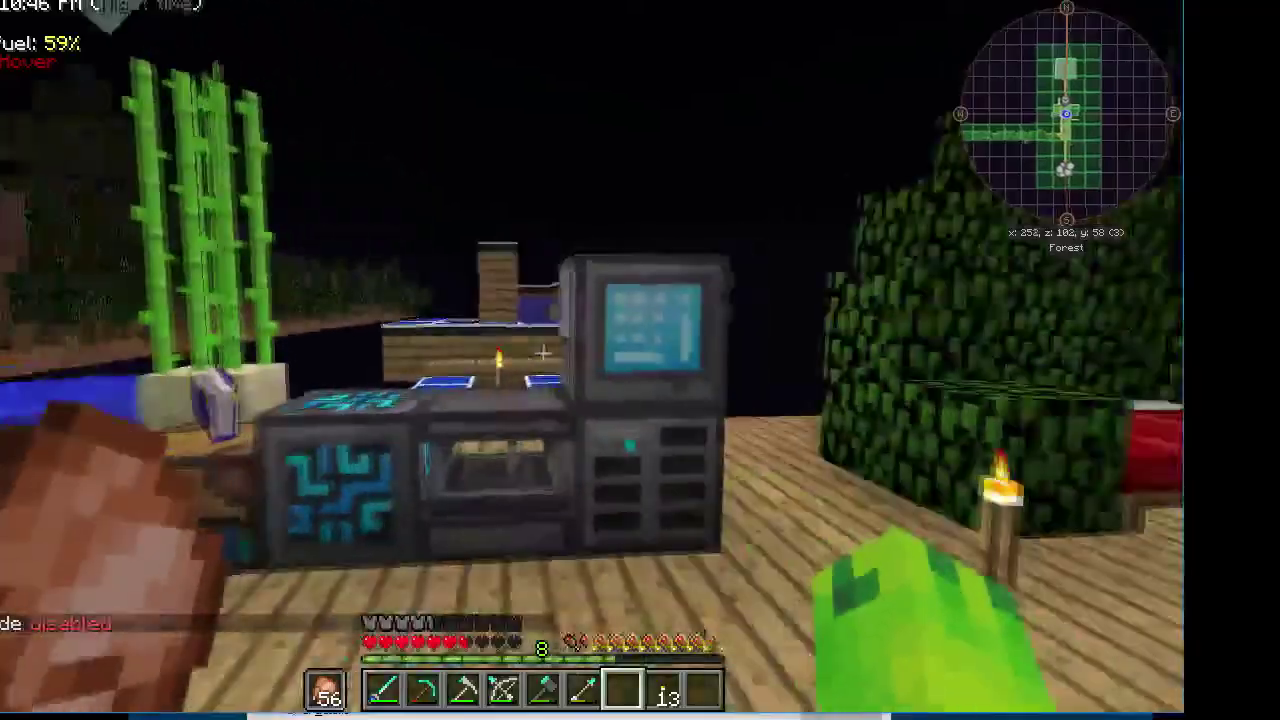
Clear the items from the Refined Storage crafting grid and close it
right_click(543, 352)
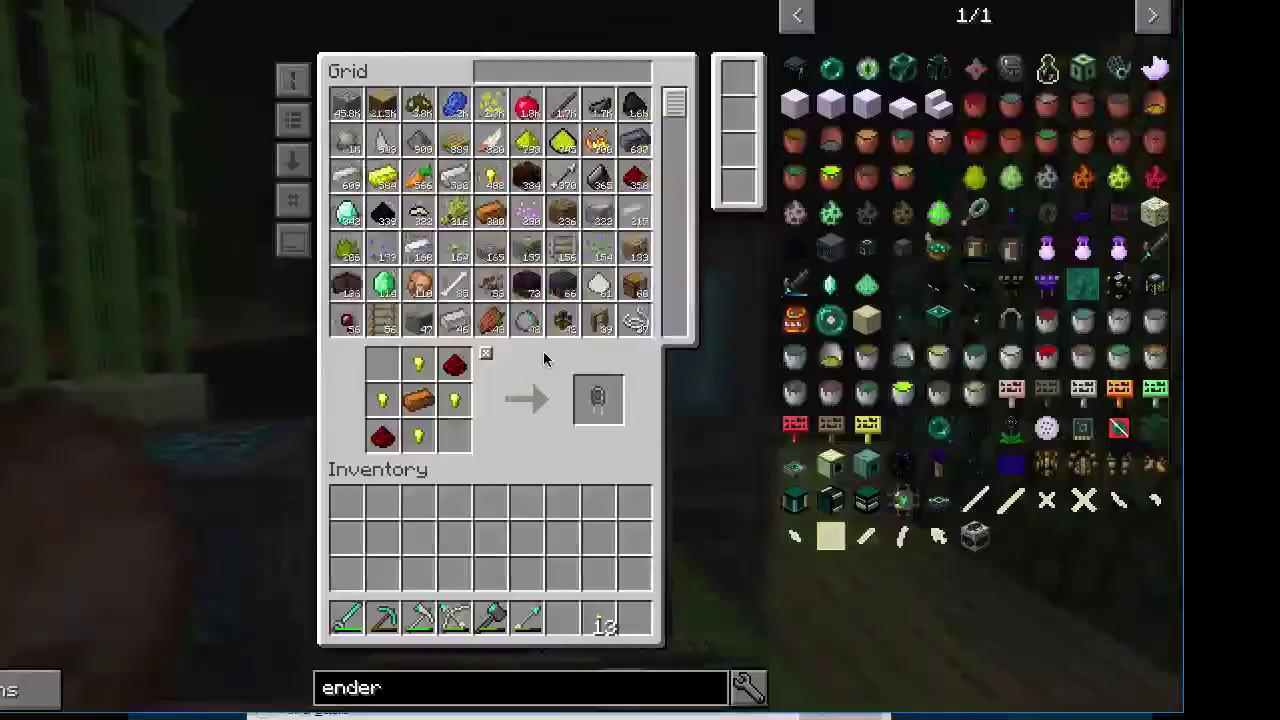
left_click(484, 352)
scroll(515, 255, "down", 1)
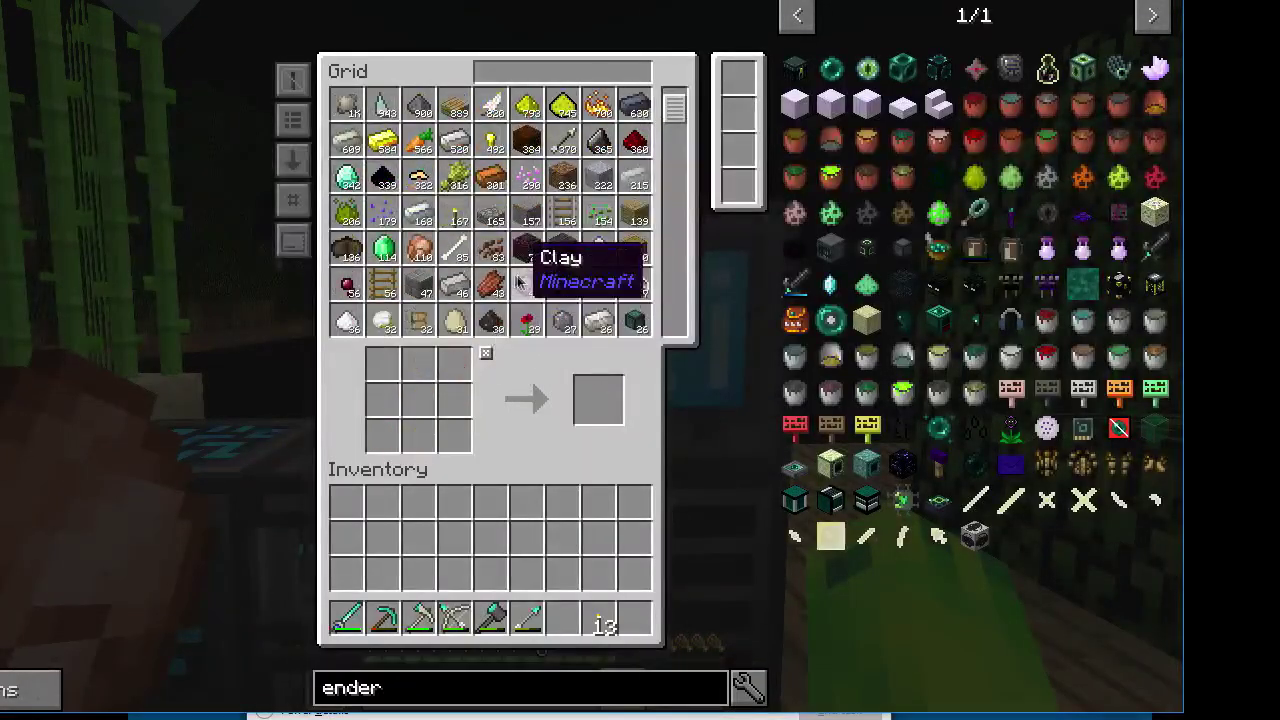
key("Escape")
Walk to the storage drawers and open the capacitor bank's energy storage
key("w")
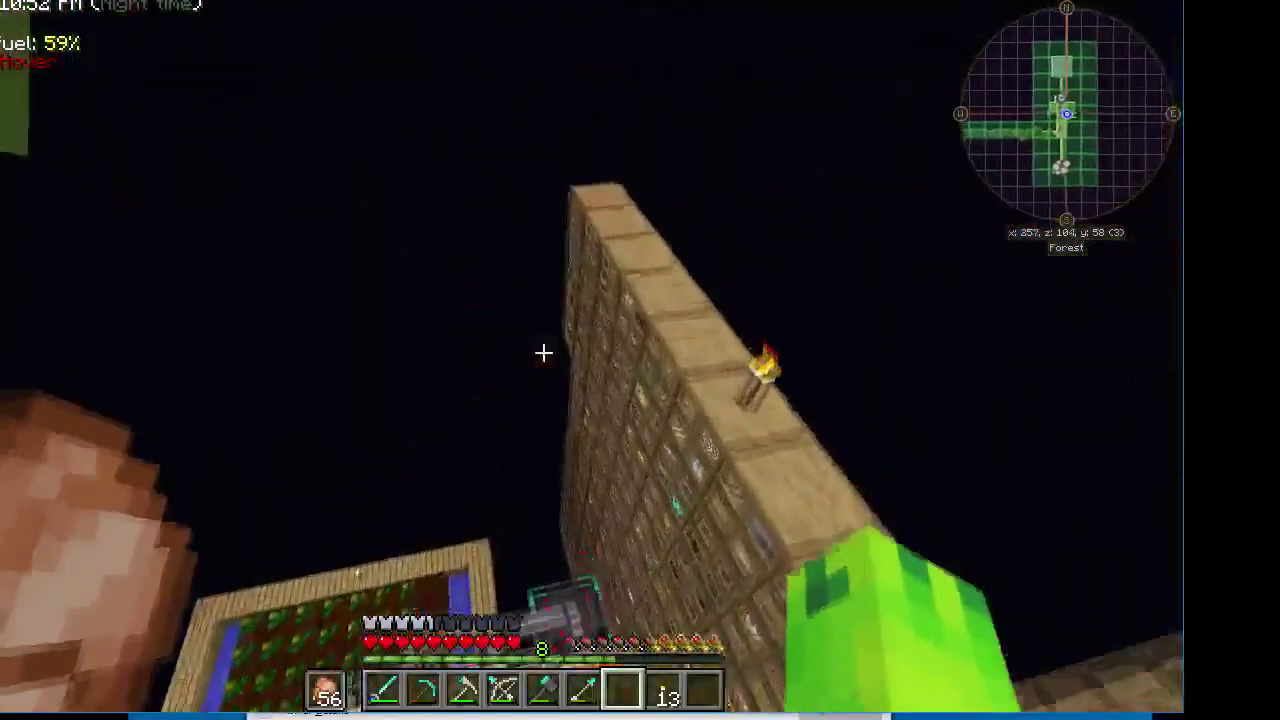
key("w")
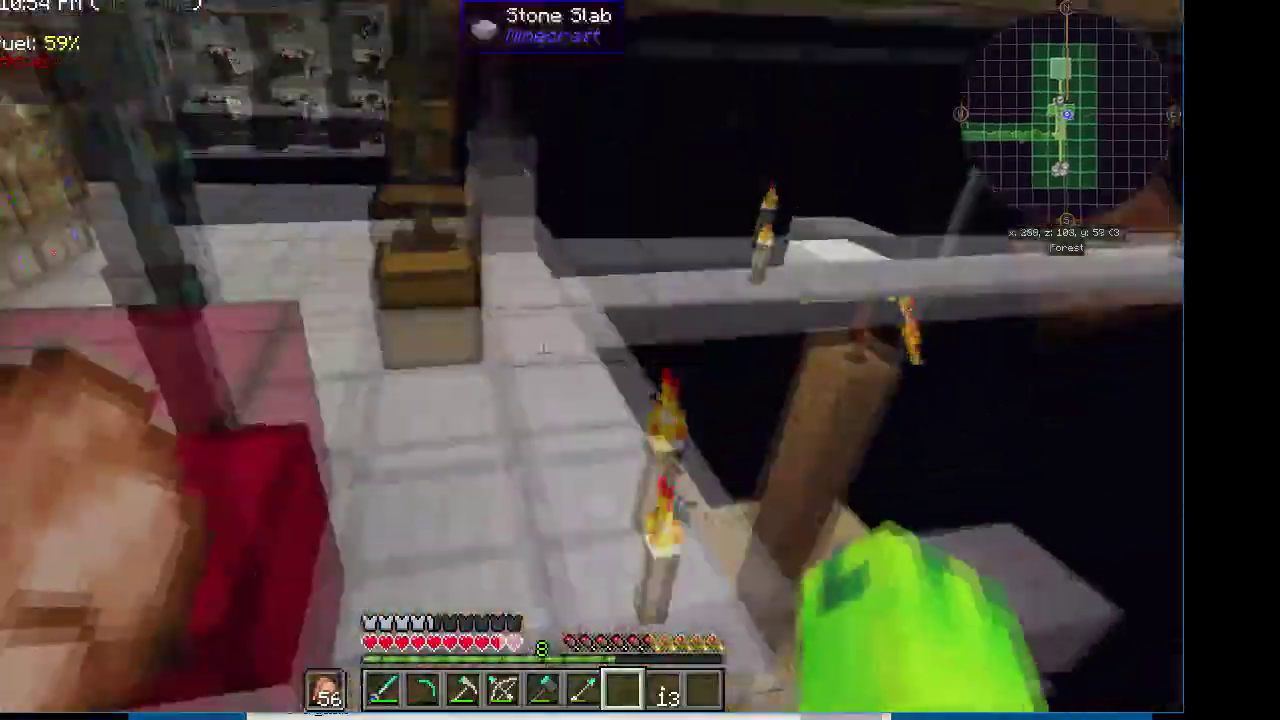
key("space")
key("w")
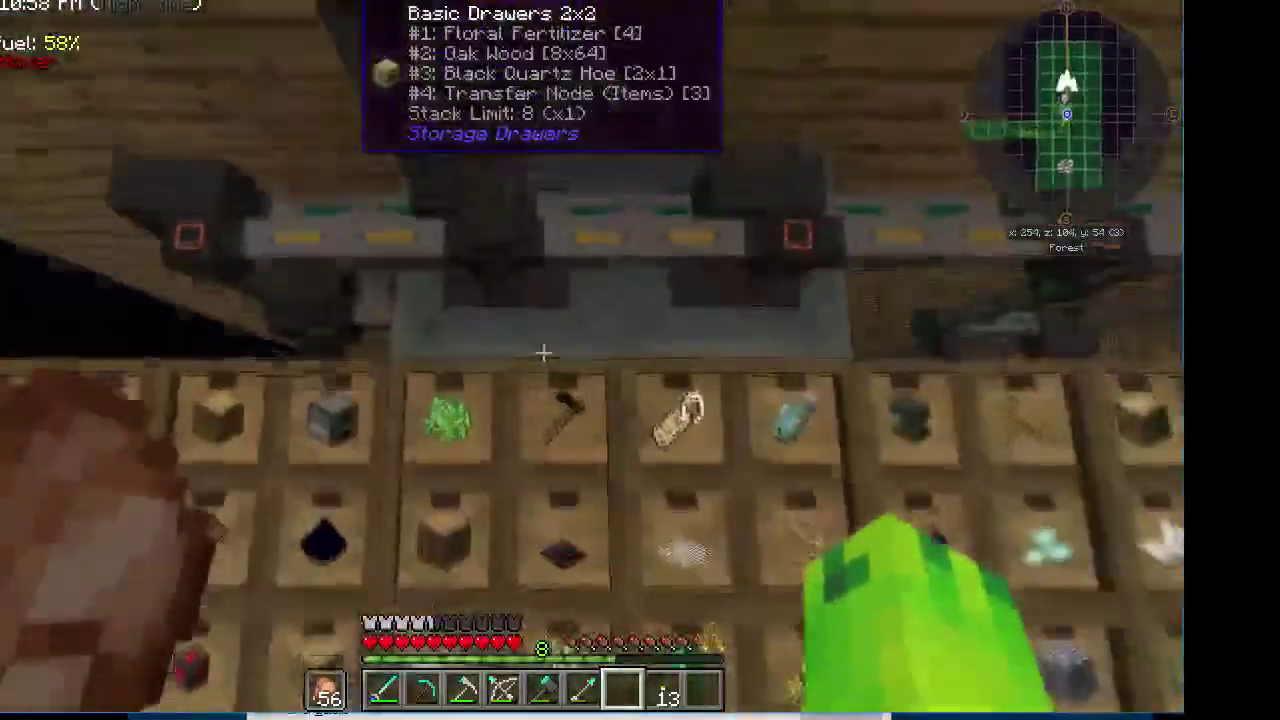
right_click(543, 352)
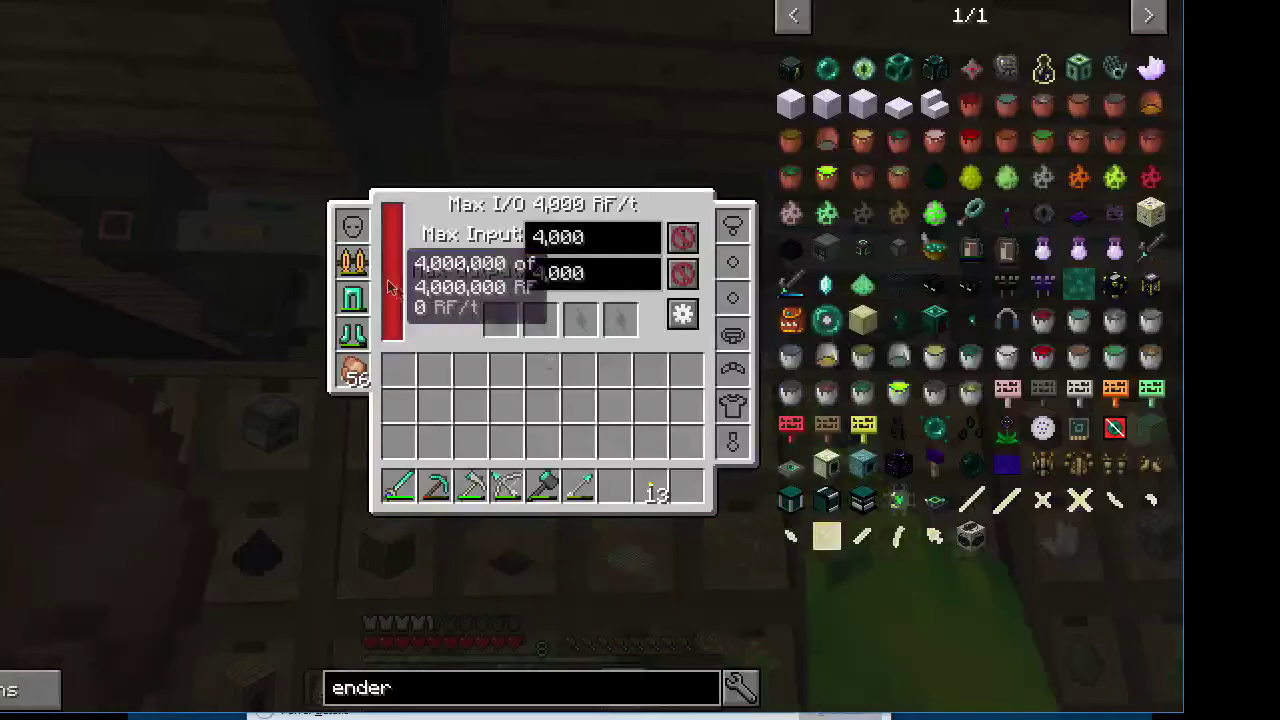
Move the jetpack from the chestplate slot into the capacitor's charge slot and let it reach 100%
left_click(352, 262)
left_click(500, 318)
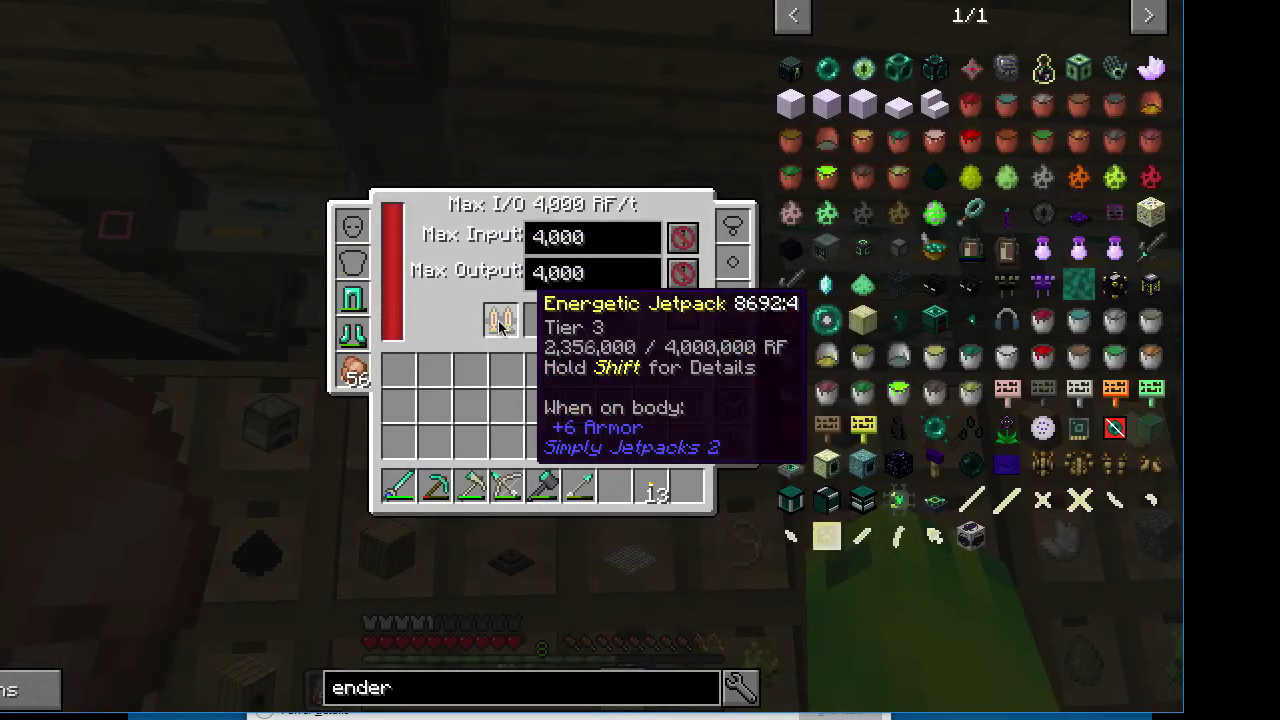
key("Escape")
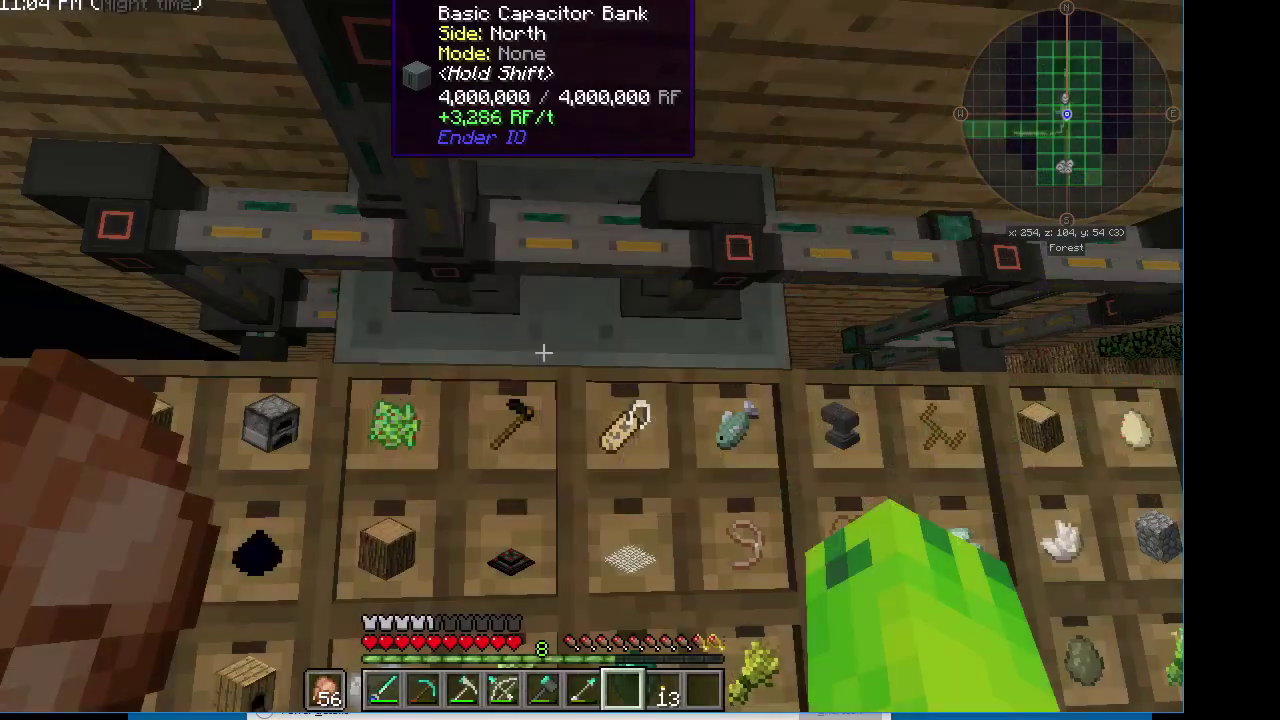
right_click(543, 352)
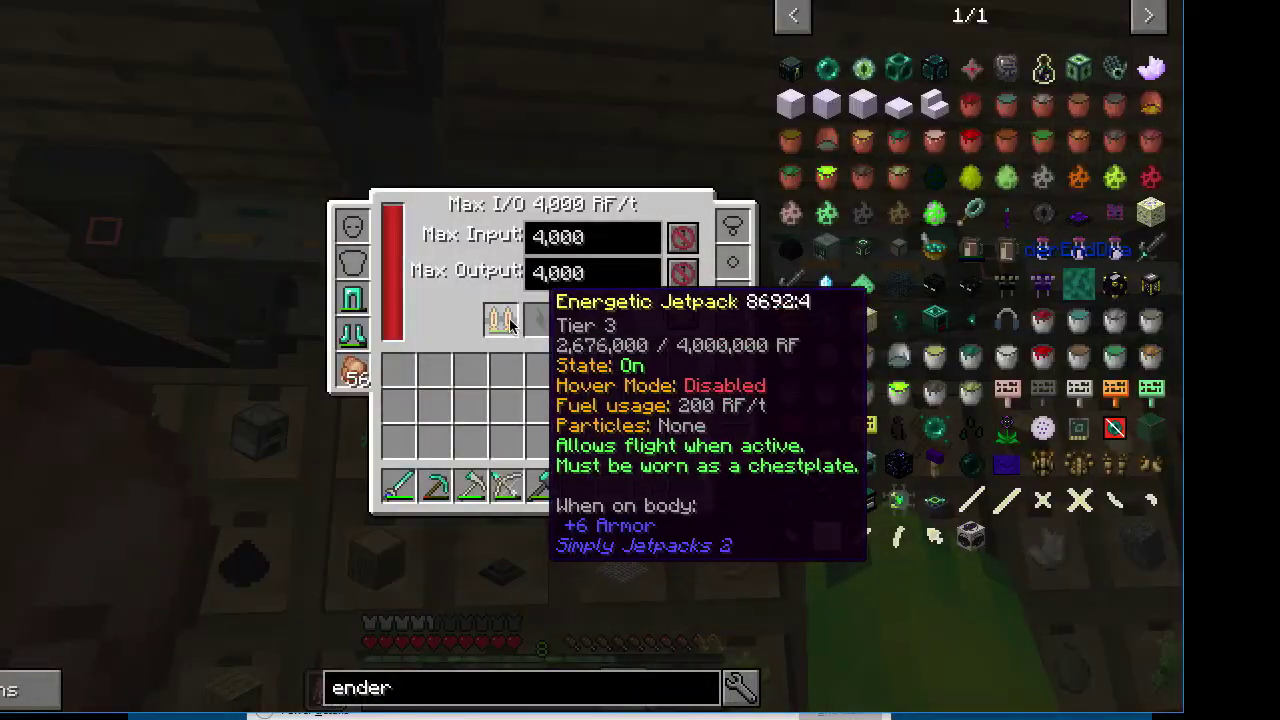
key("Escape")
right_click(543, 352)
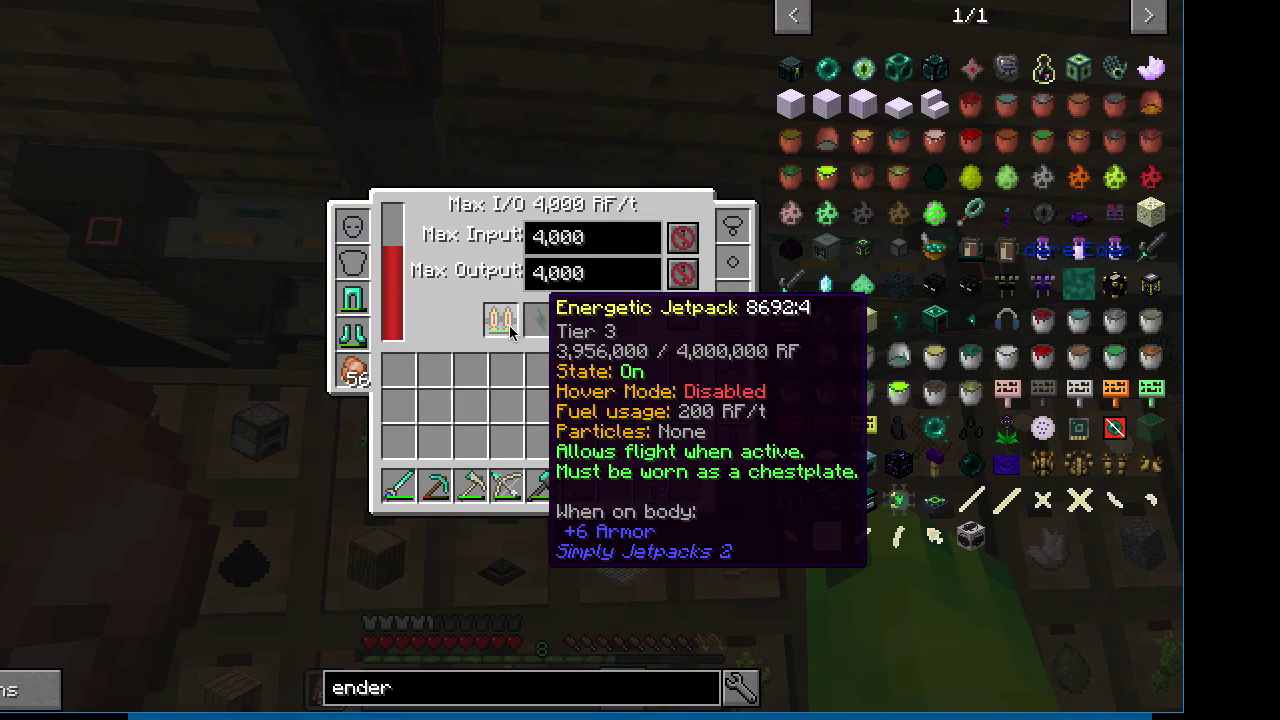
key("Escape")
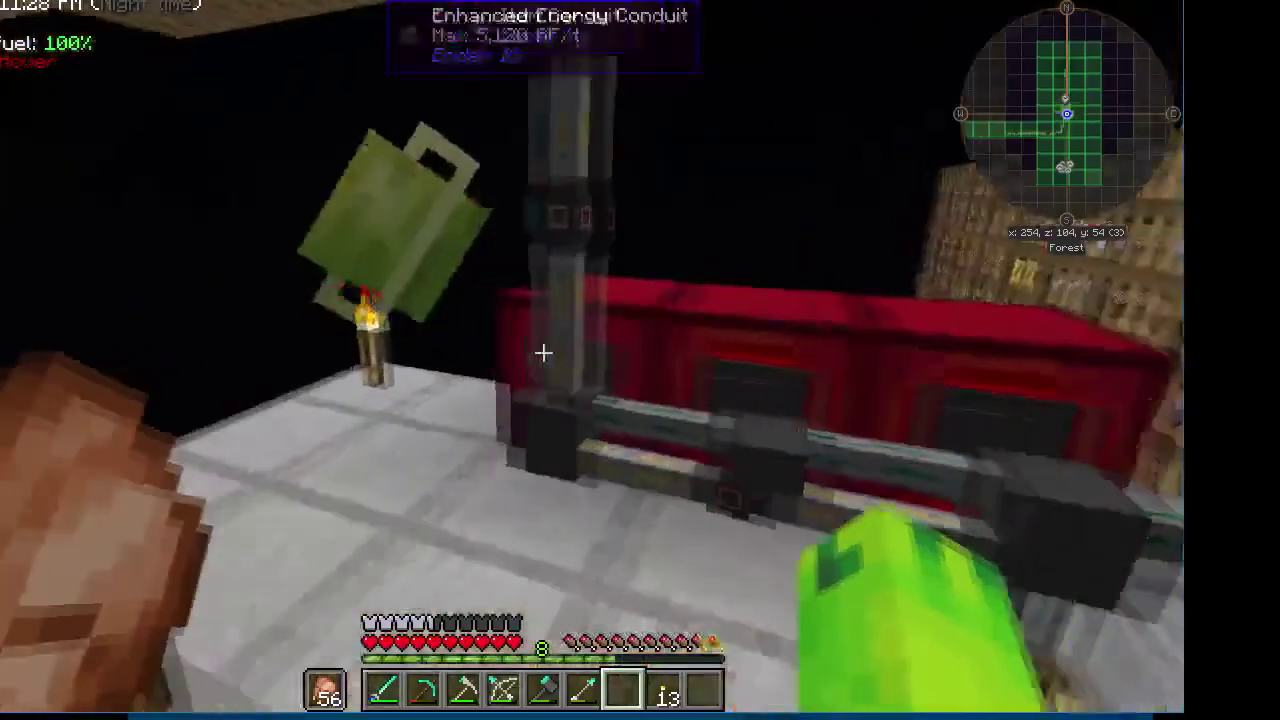
Fly along the walkway to the cobblestone tower and check the empty crystal chest
key("w")
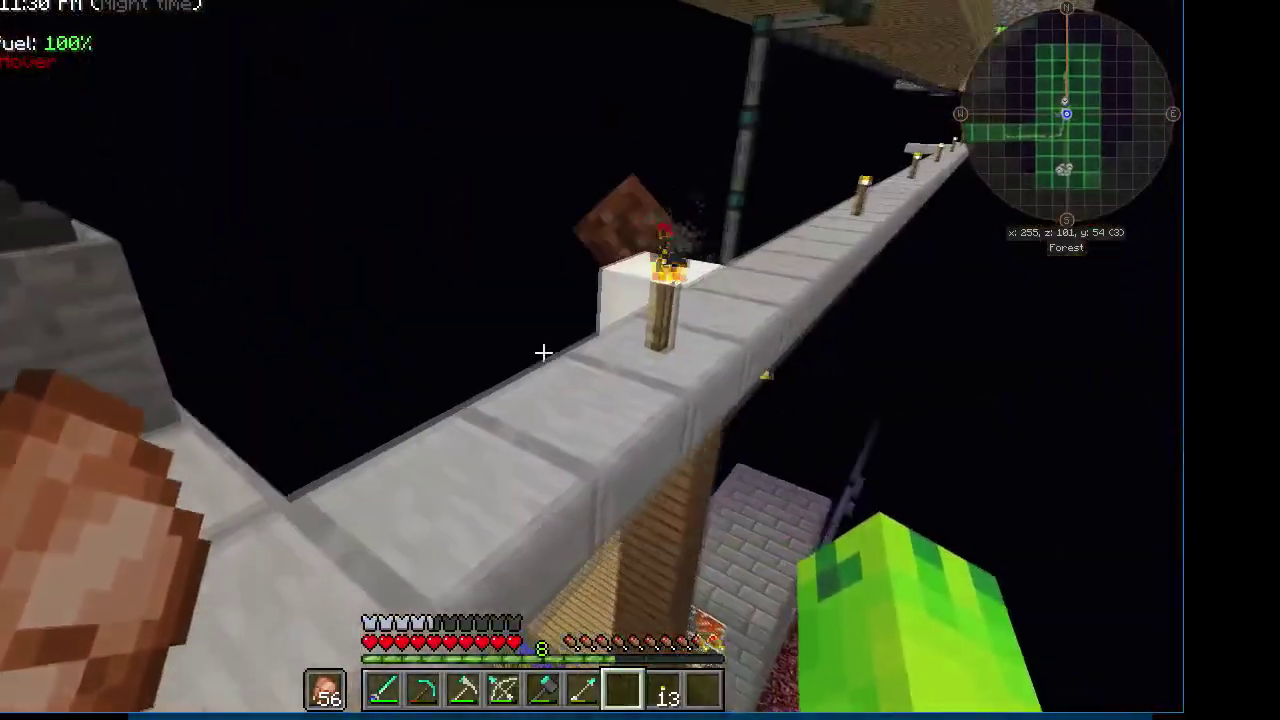
key("w")
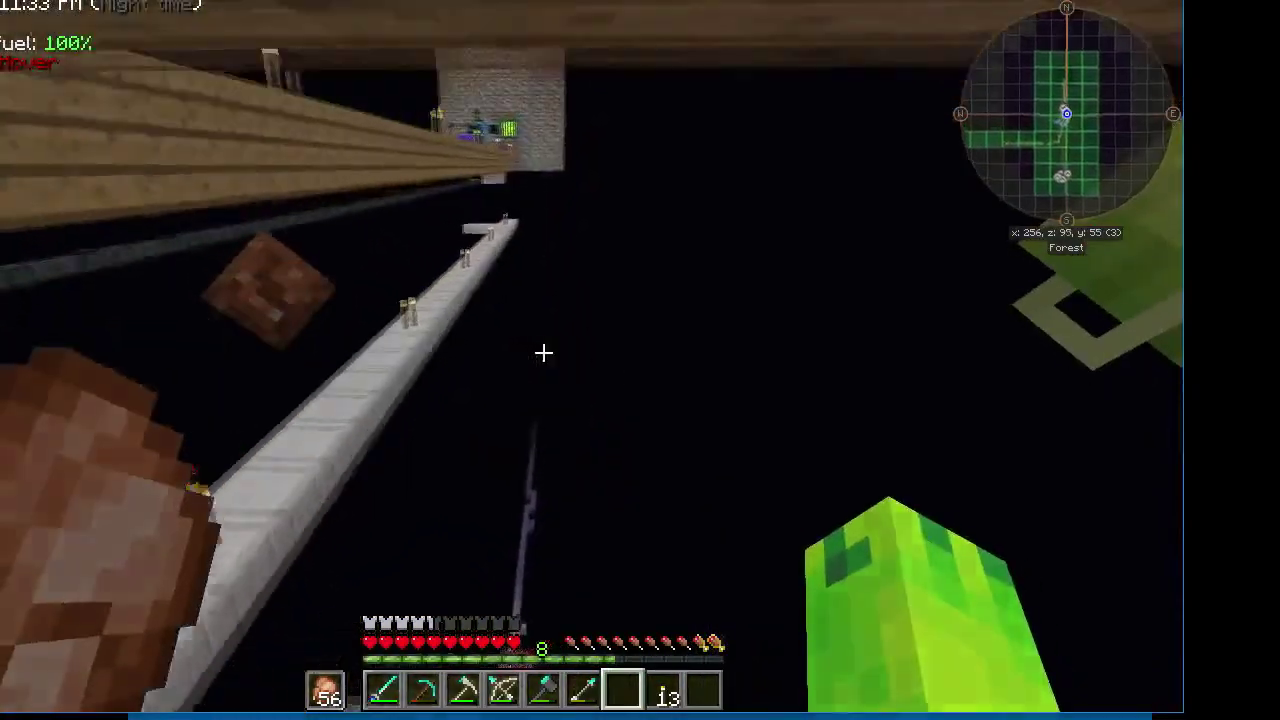
key("w")
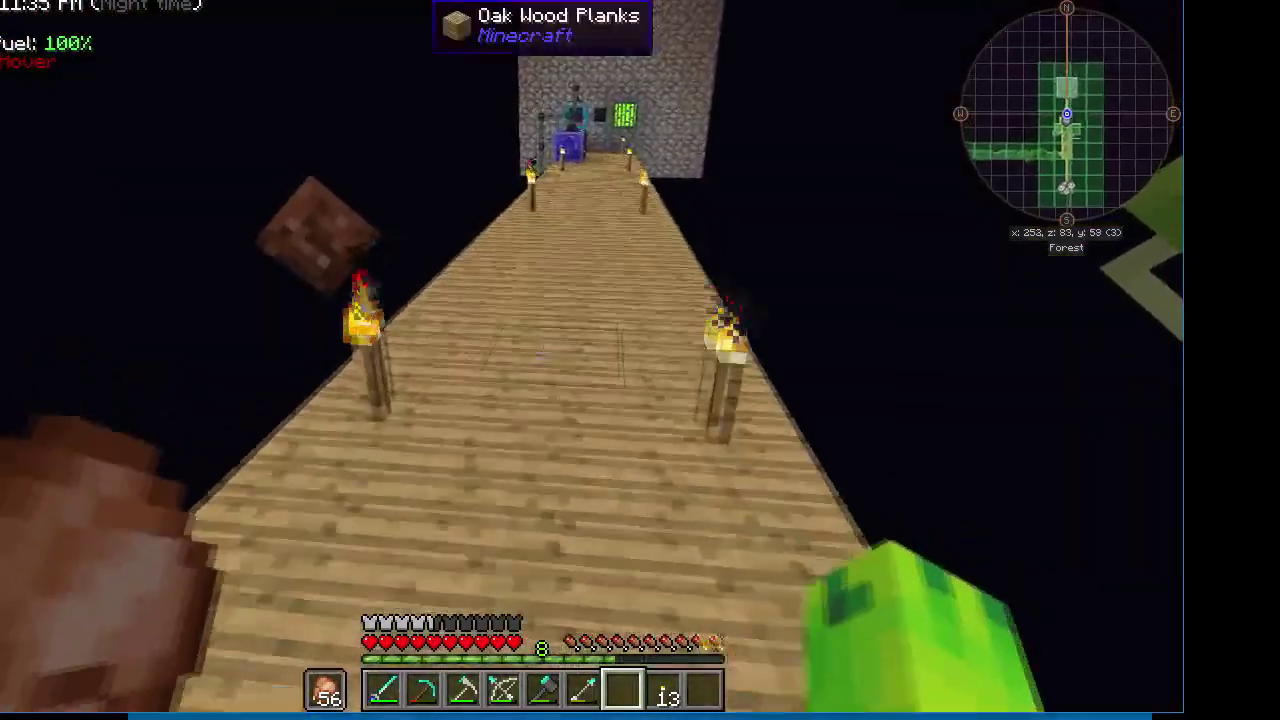
key("w")
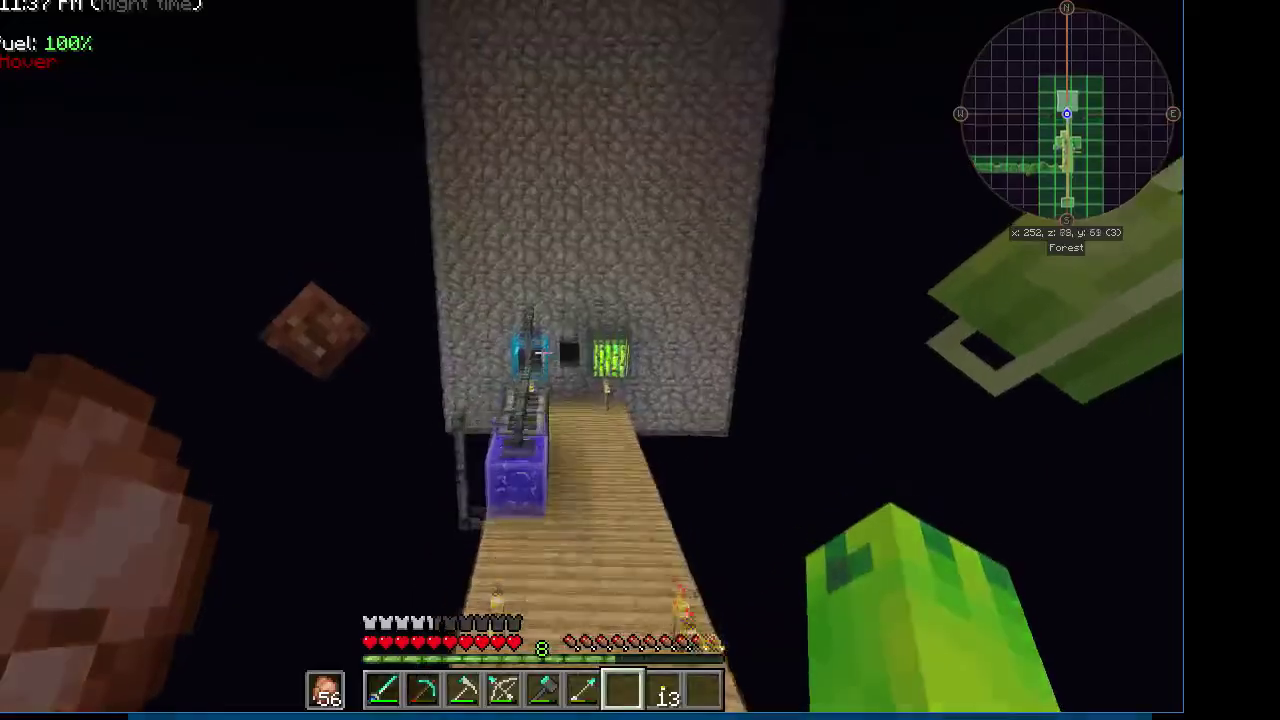
key("h")
key("w")
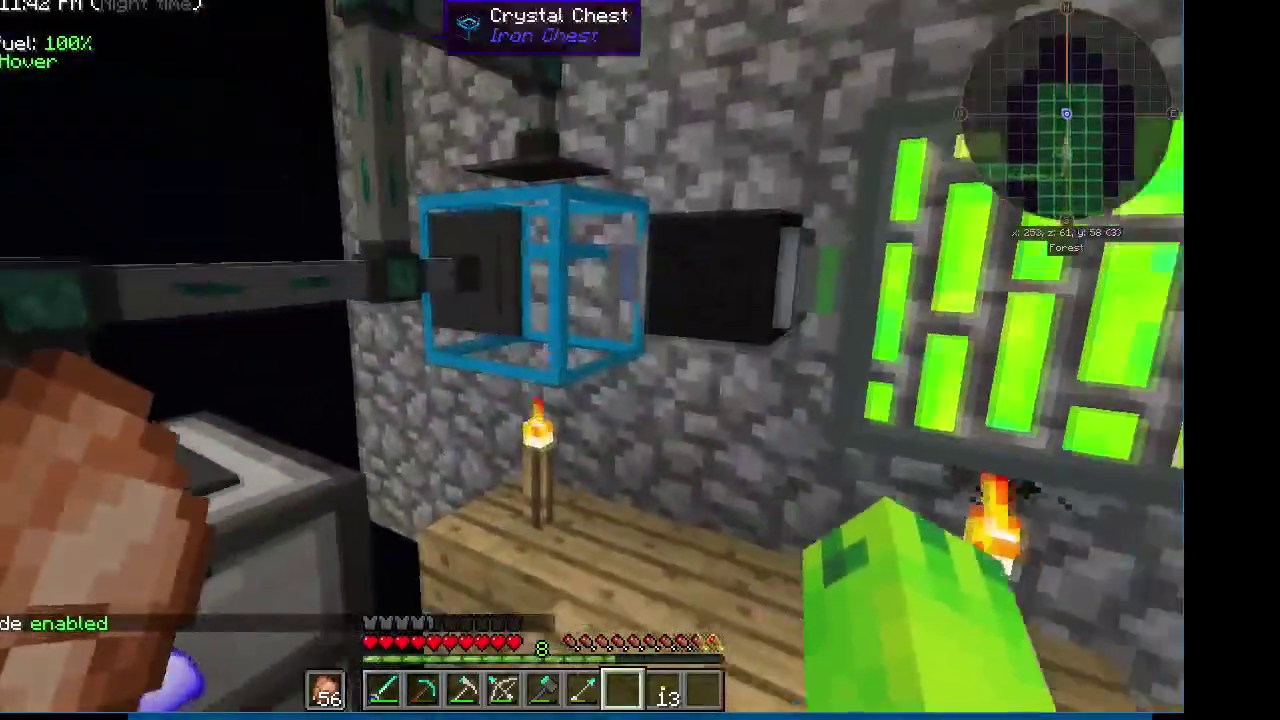
right_click(543, 352)
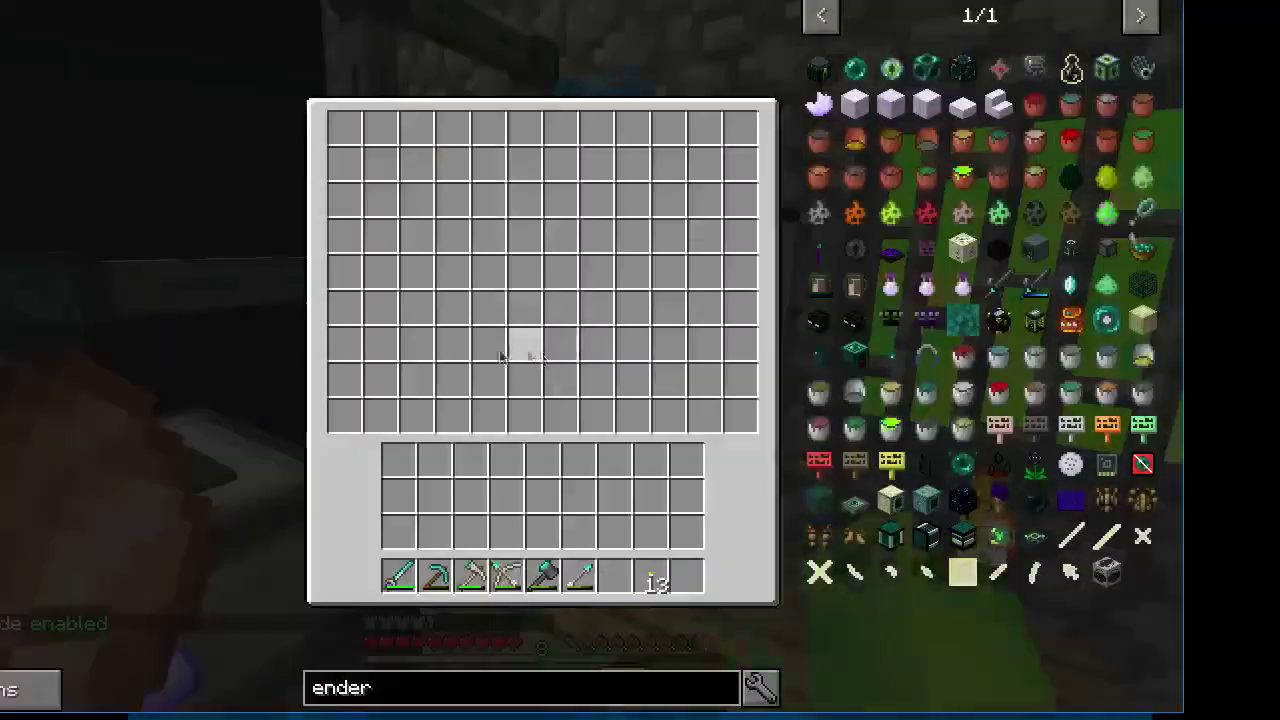
key("Escape")
Fly back, open the Refined Storage crafting grid, and search for 'ender'
key("w")
key("s")
key("h")
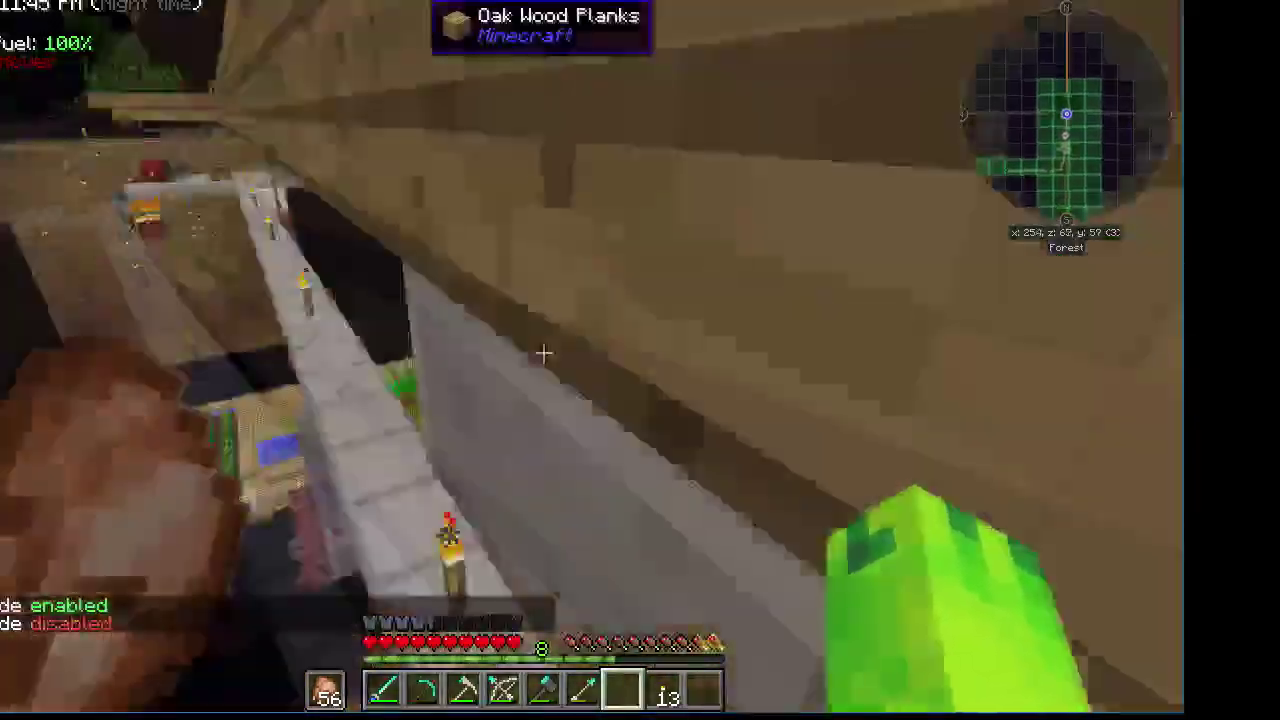
key("s")
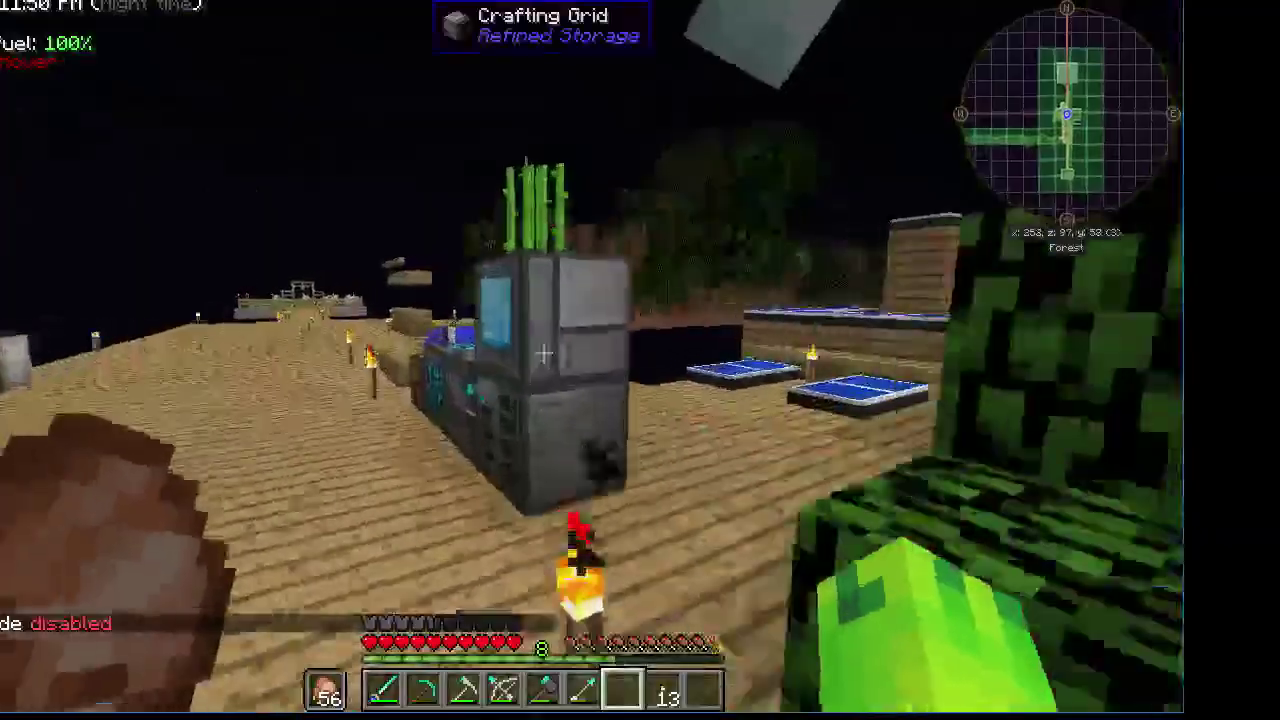
right_click(640, 360)
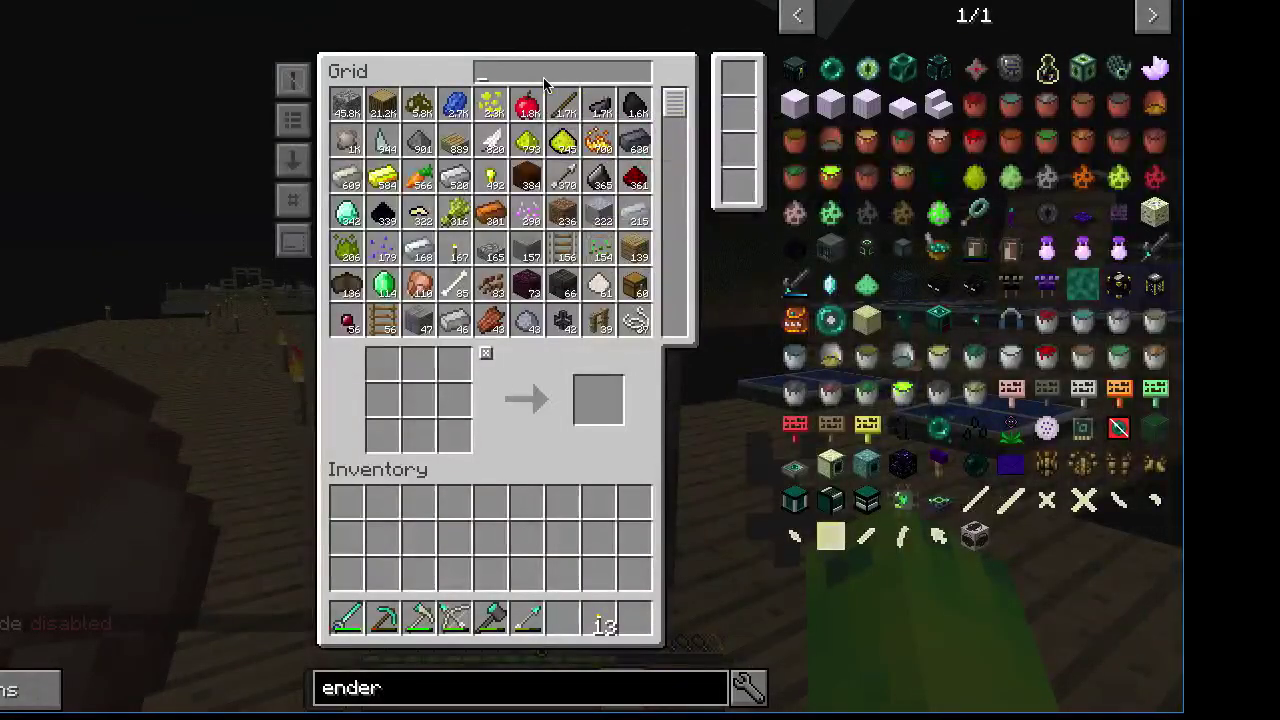
type("ender")
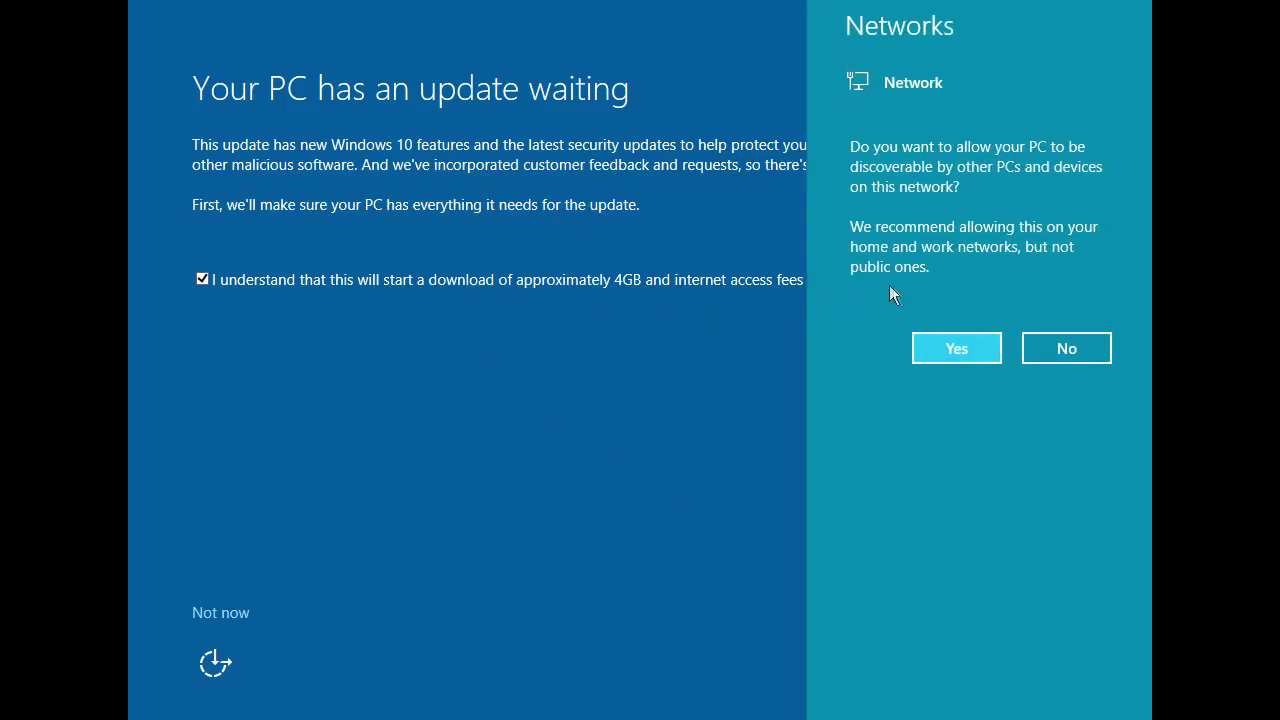
Allow network discovery, start the Windows 10 update, open Settings, and close the Upgrade Assistant window
left_click(946, 346)
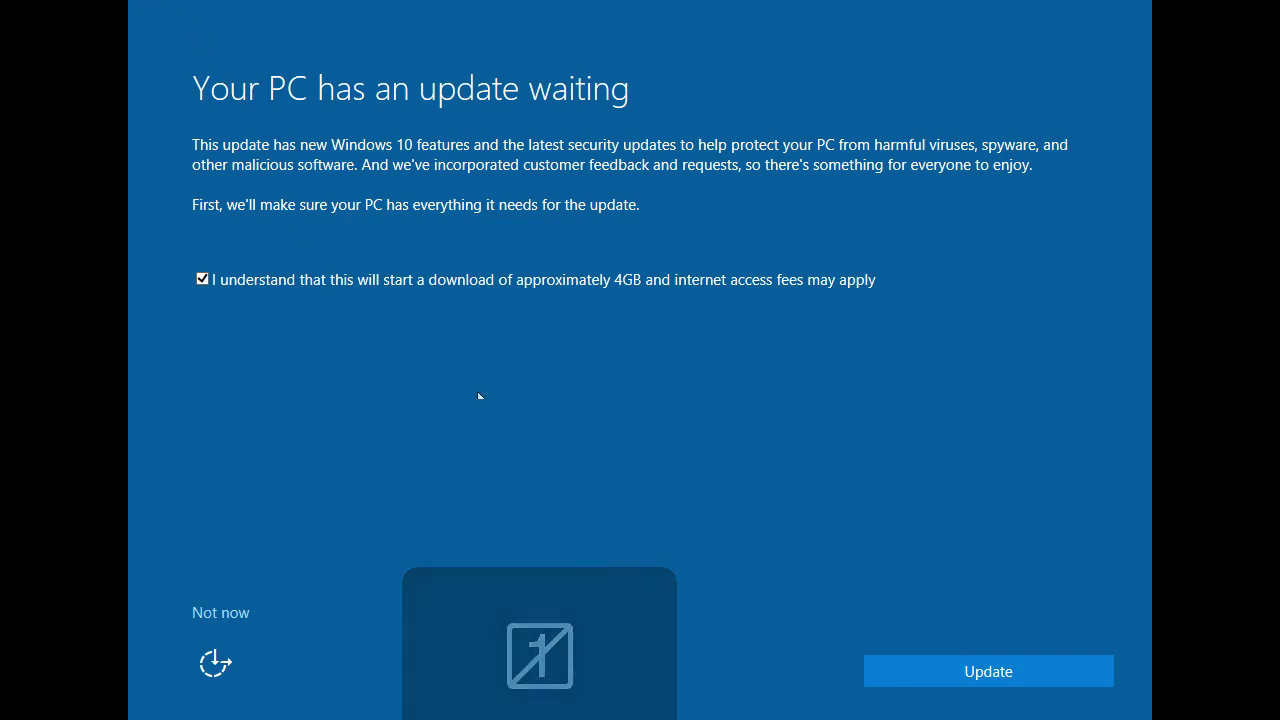
left_click(979, 666)
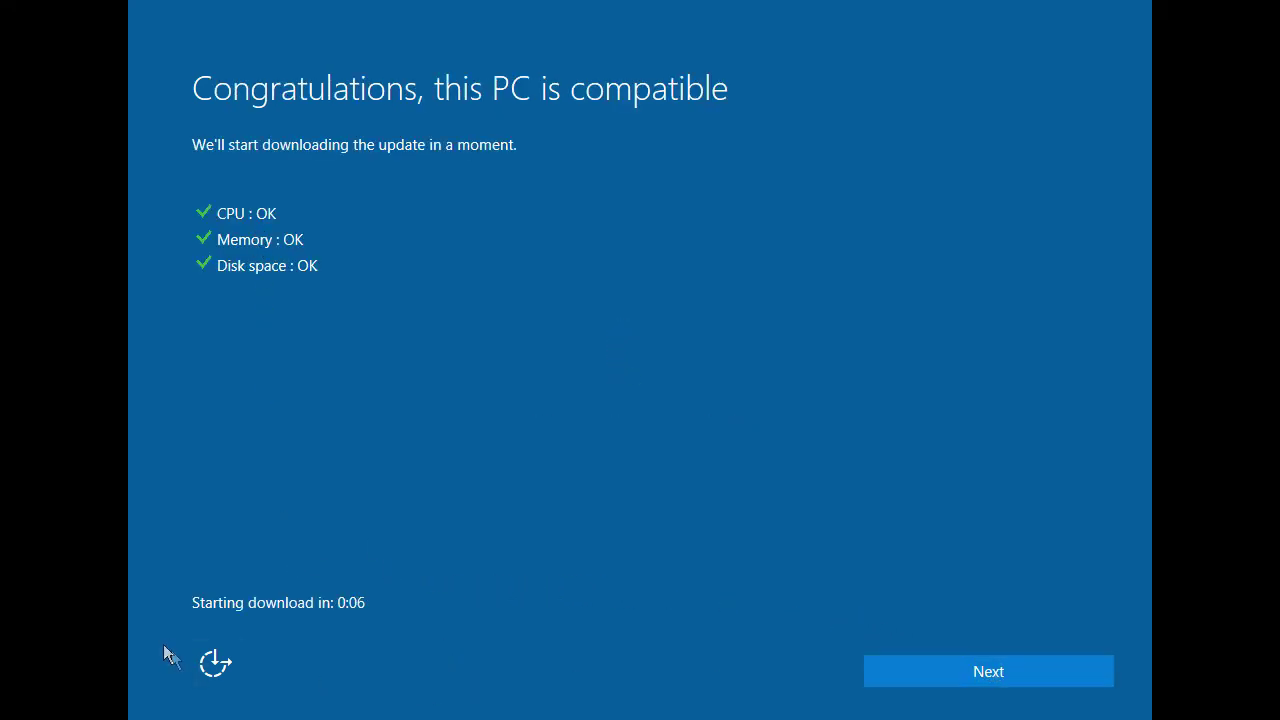
key("super+i")
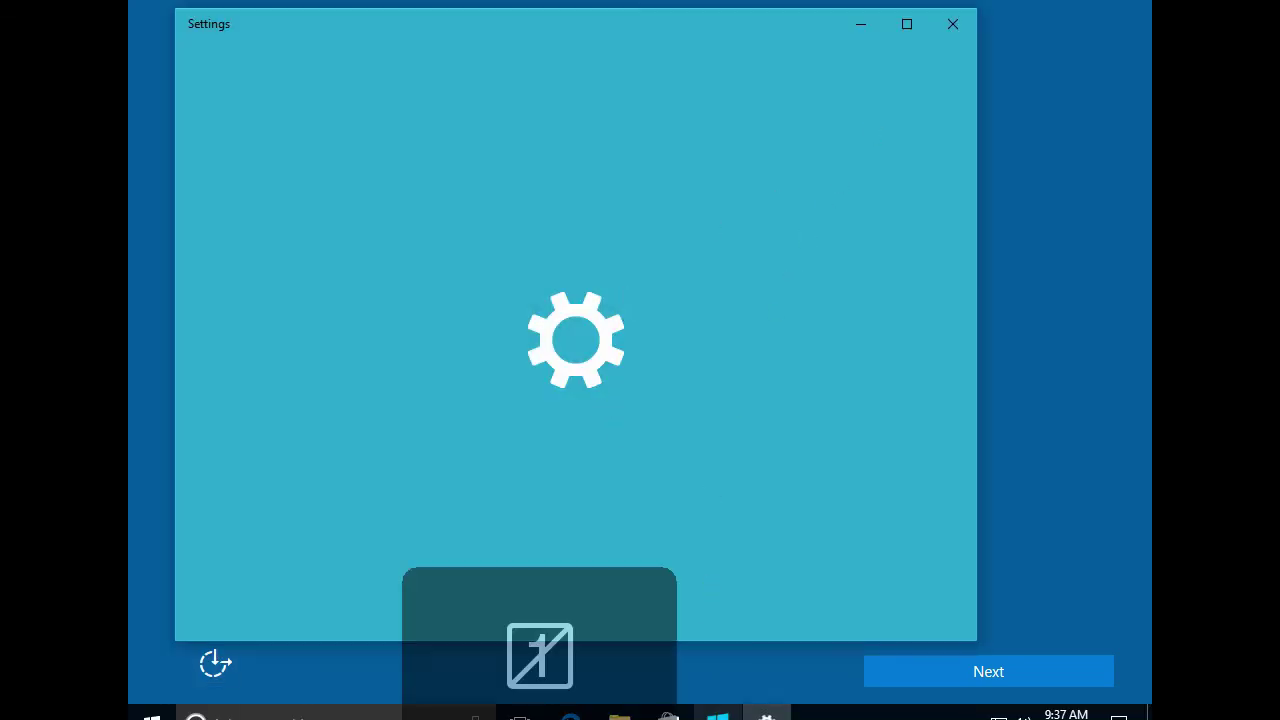
right_click(718, 712)
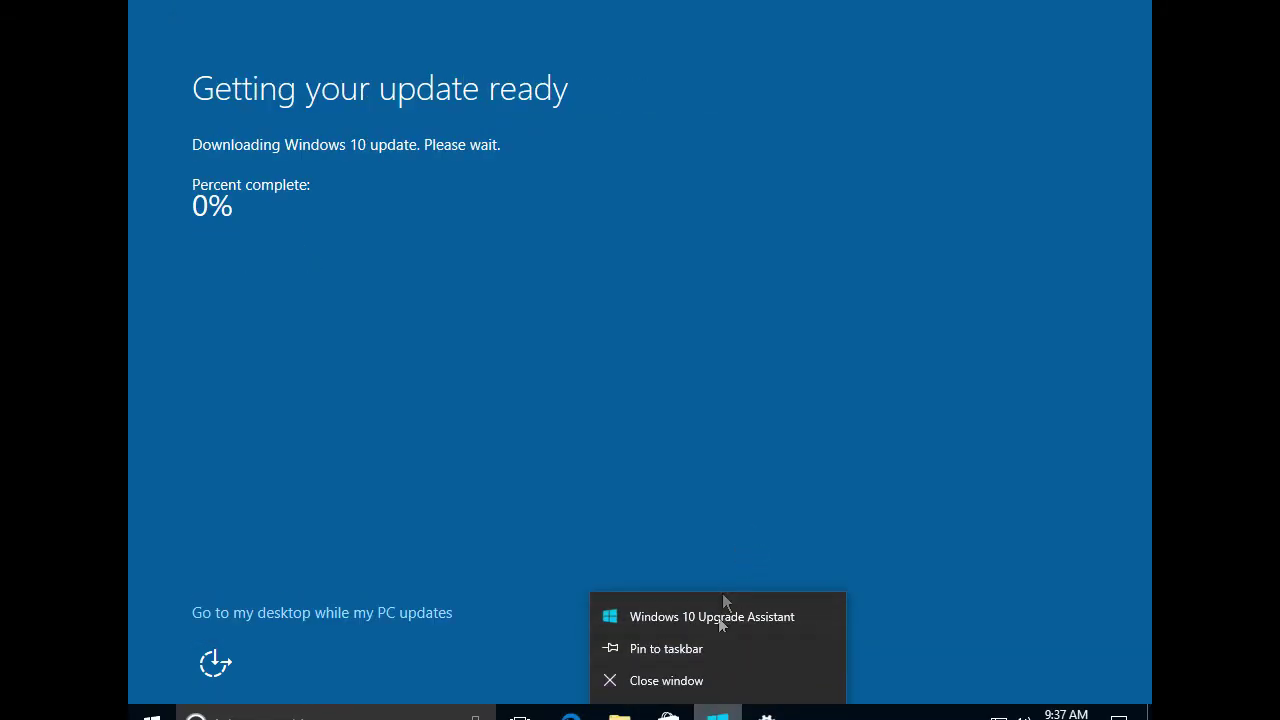
left_click(714, 684)
In Task Manager's full view, end Windows 10 Upgrade Assistant, then close Task Manager and Settings
key("ctrl+shift+Escape")
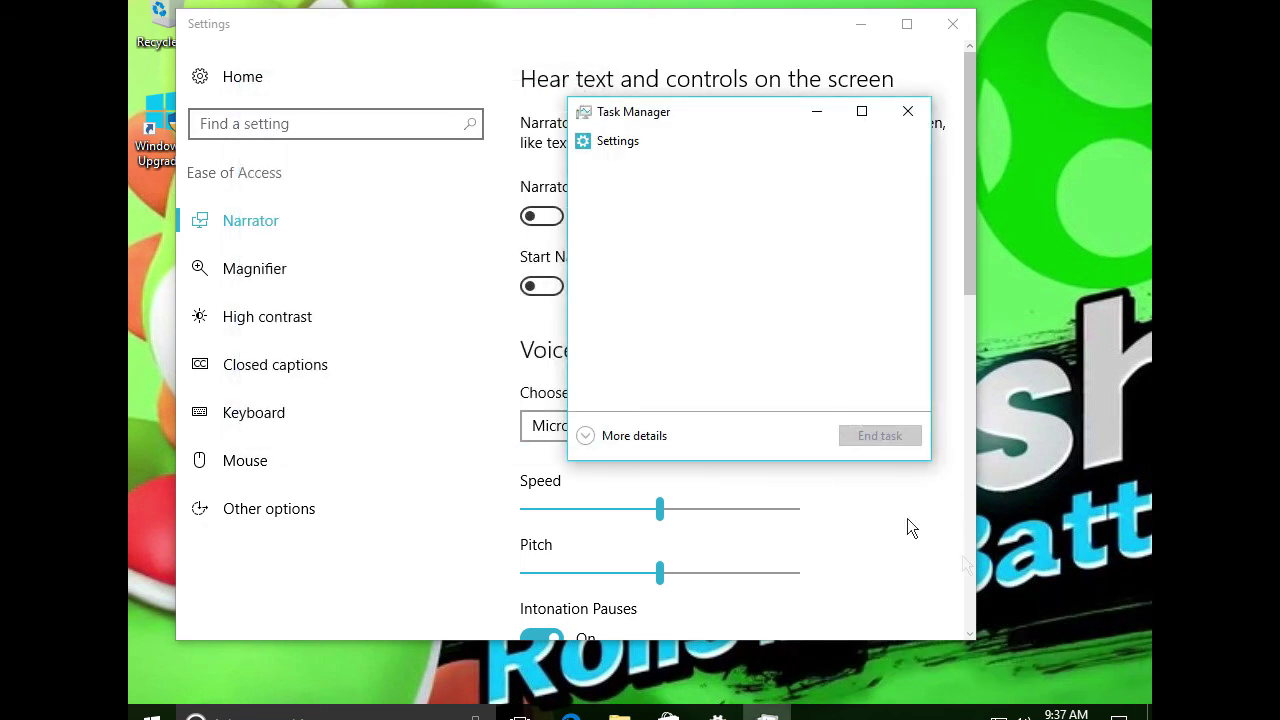
left_click(620, 439)
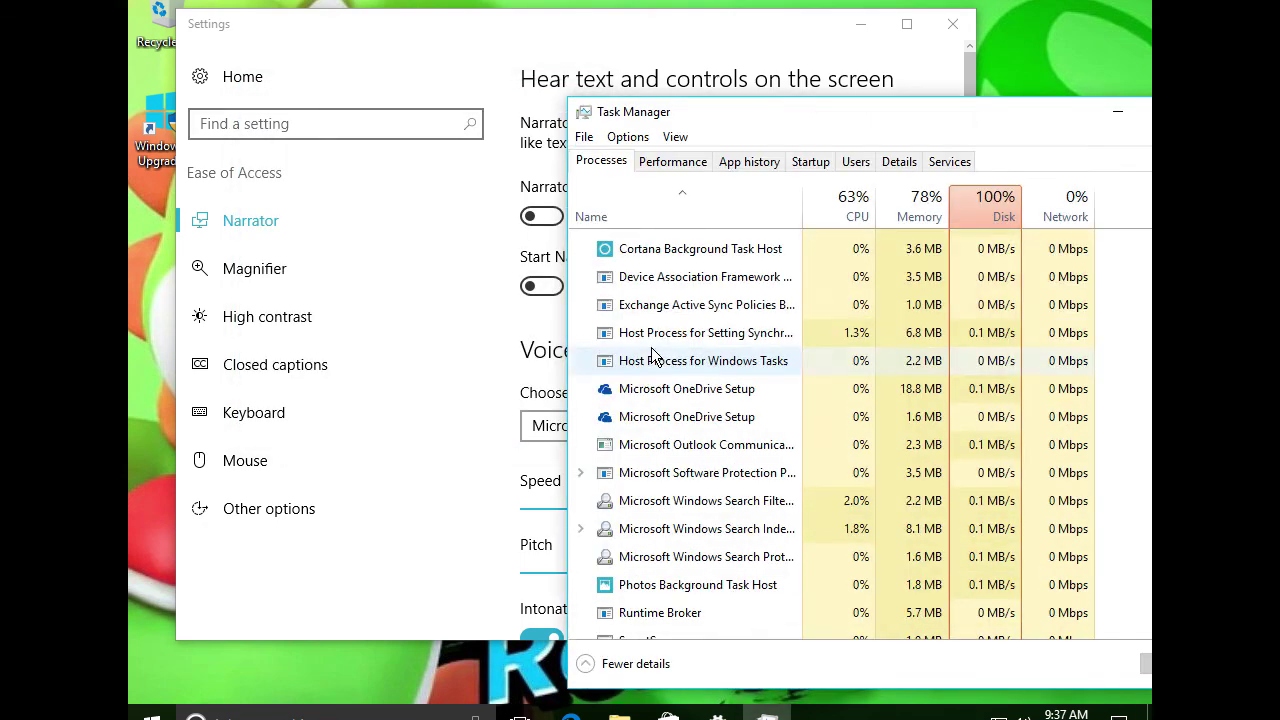
left_click_drag(712, 112, 502, 59)
scroll(910, 309, "up", 2)
scroll(857, 286, "down", 2)
scroll(735, 310, "down", 6)
scroll(711, 334, "up", 3)
left_click(620, 372)
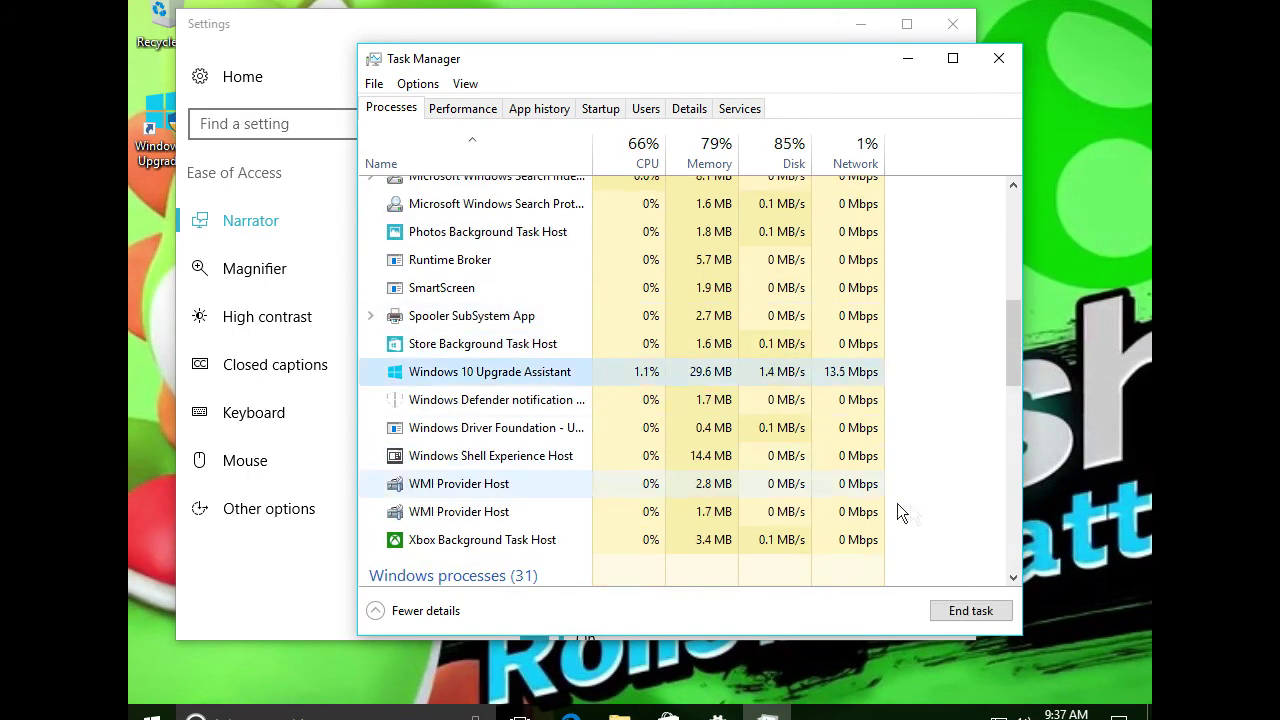
left_click(970, 611)
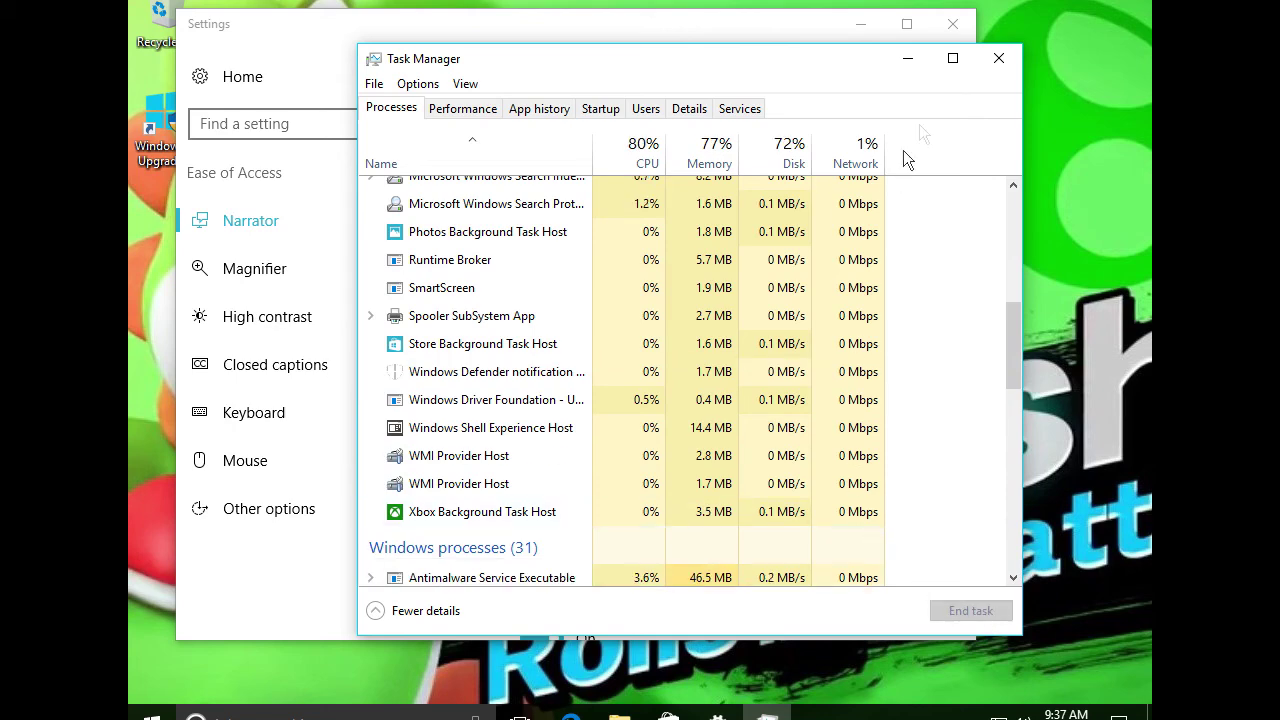
left_click(998, 58)
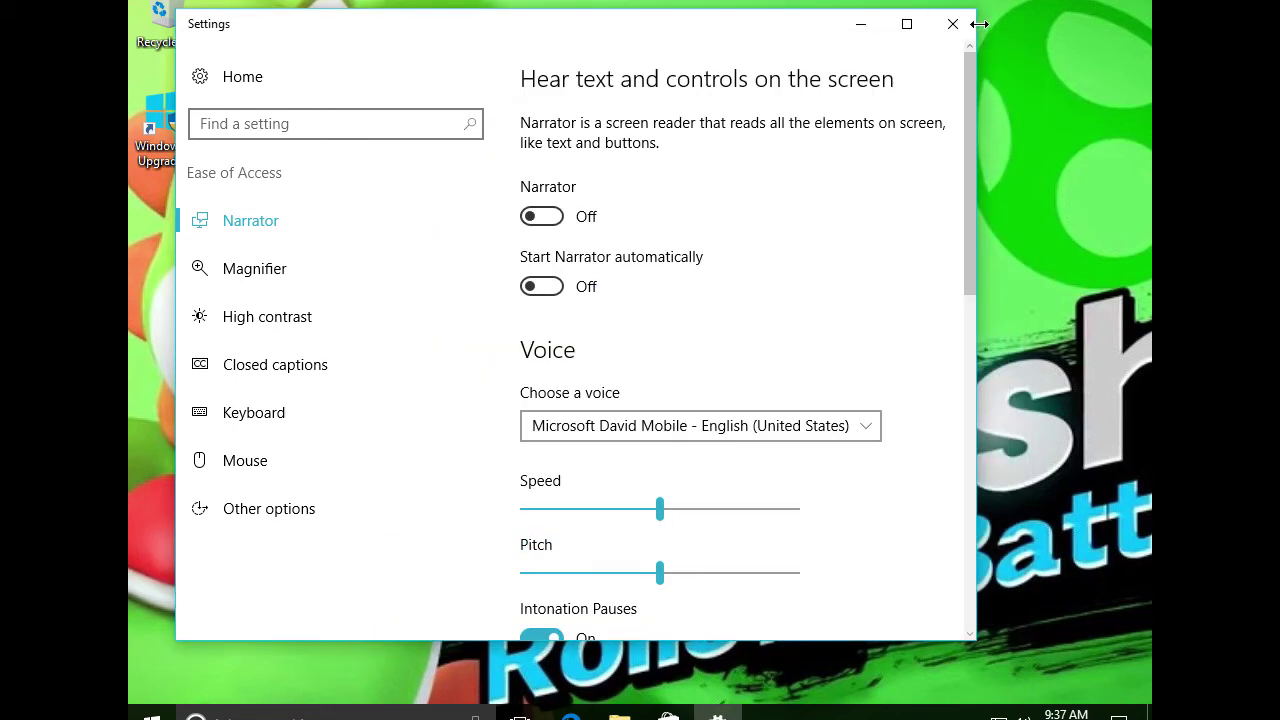
left_click(953, 23)
right_click(574, 292)
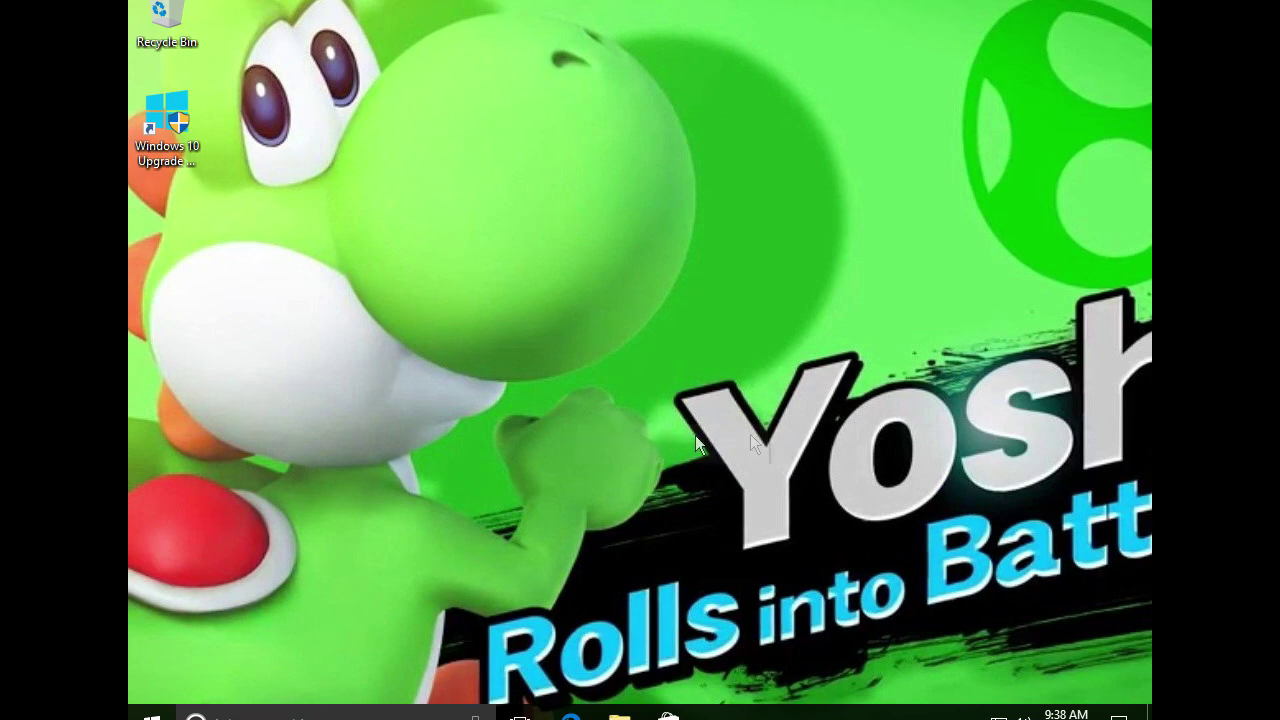
left_click(482, 645)
right_click(305, 430)
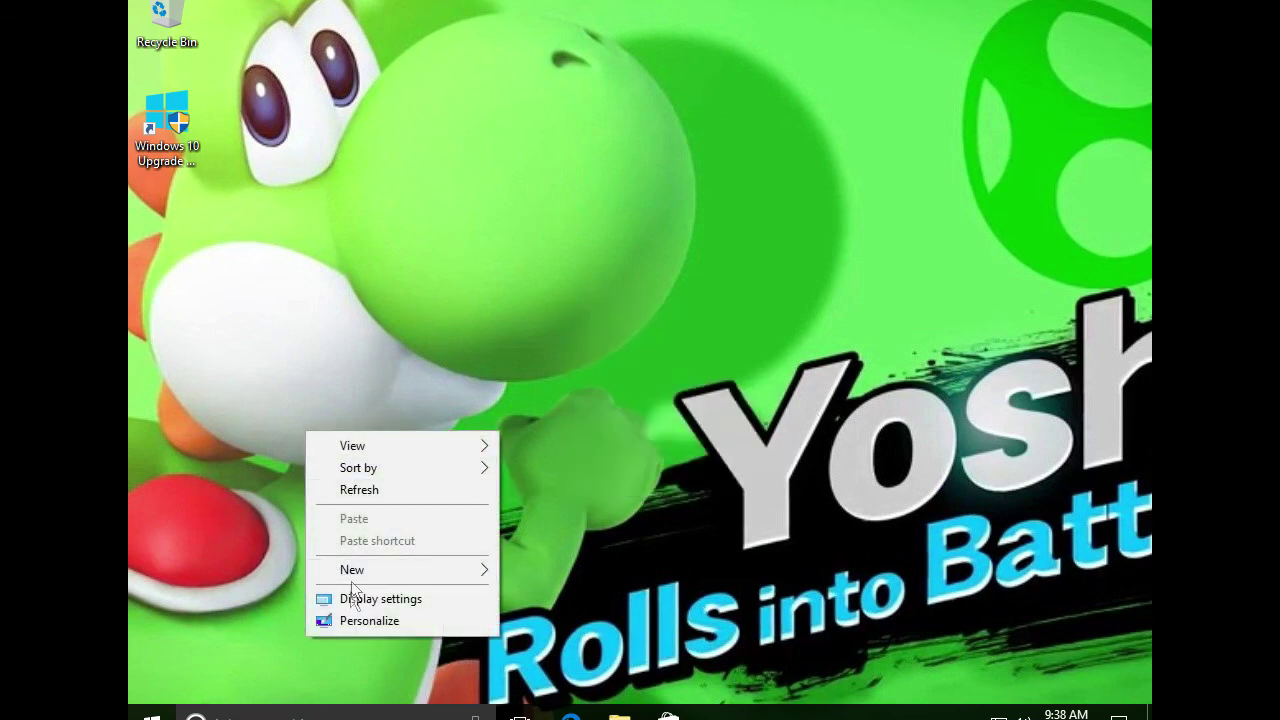
left_click(350, 594)
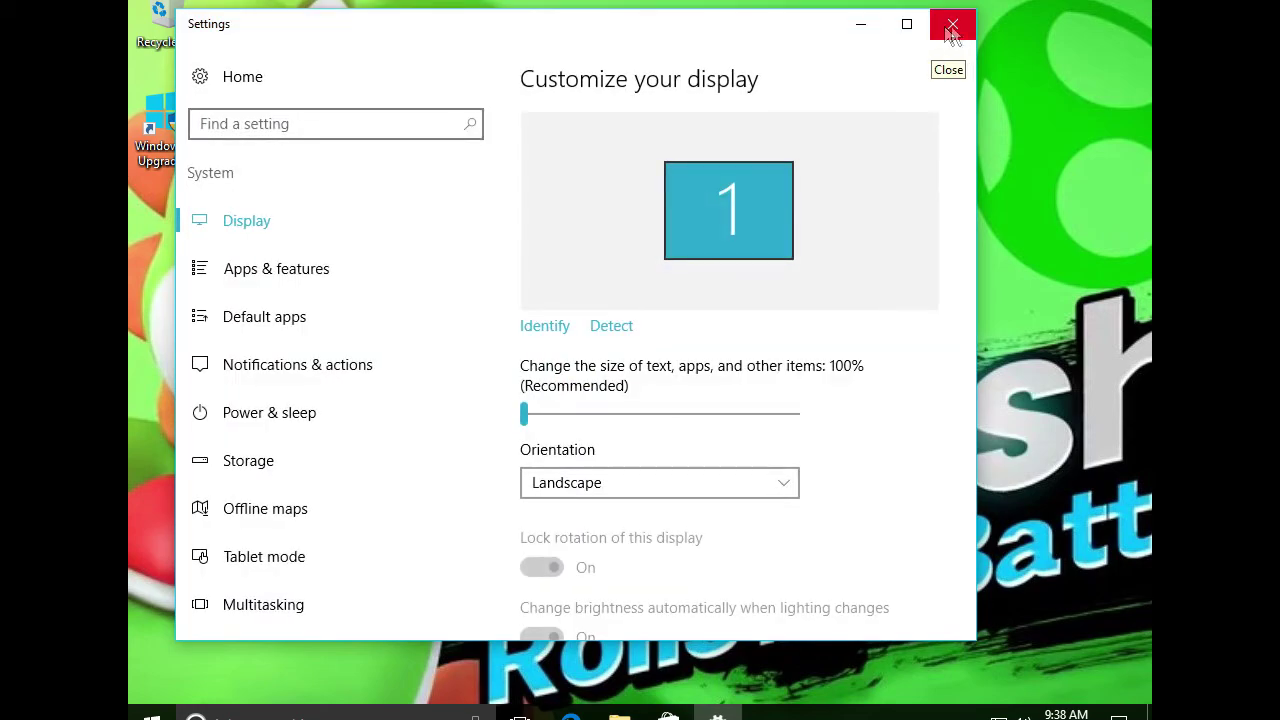
left_click(953, 25)
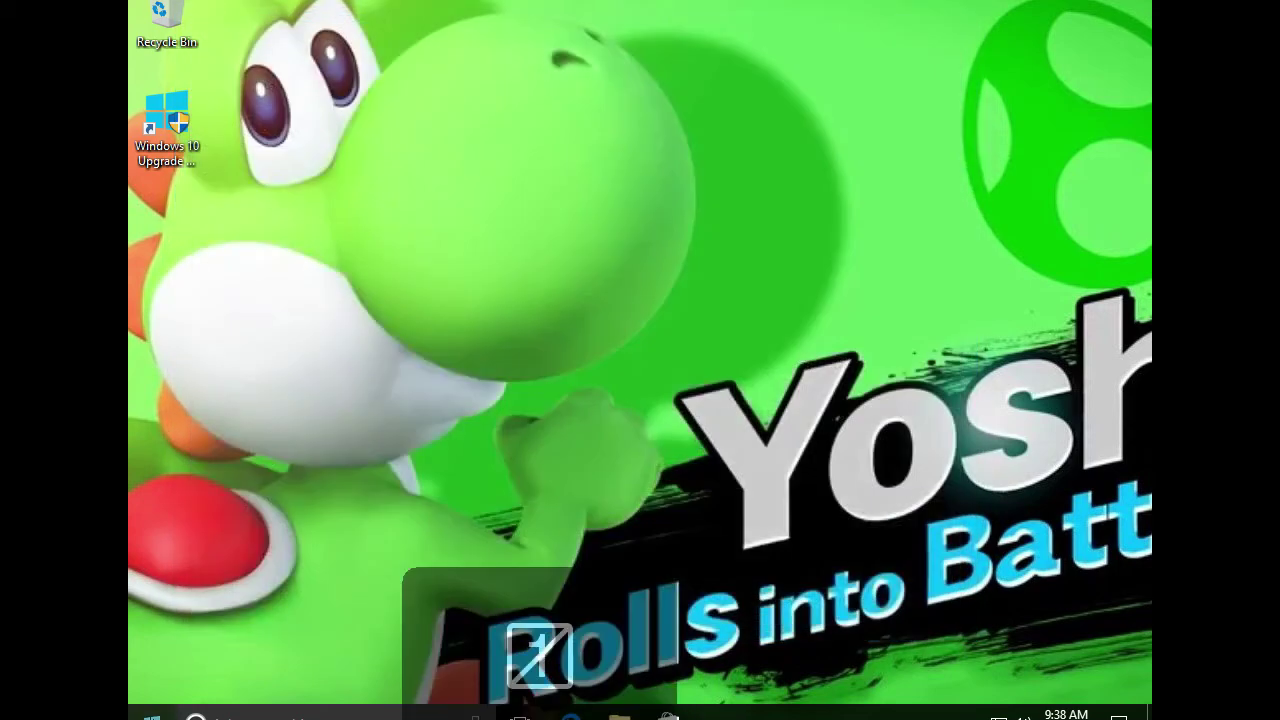
Search Start for 'pointer' and open the mouse pointer display settings
left_click(151, 714)
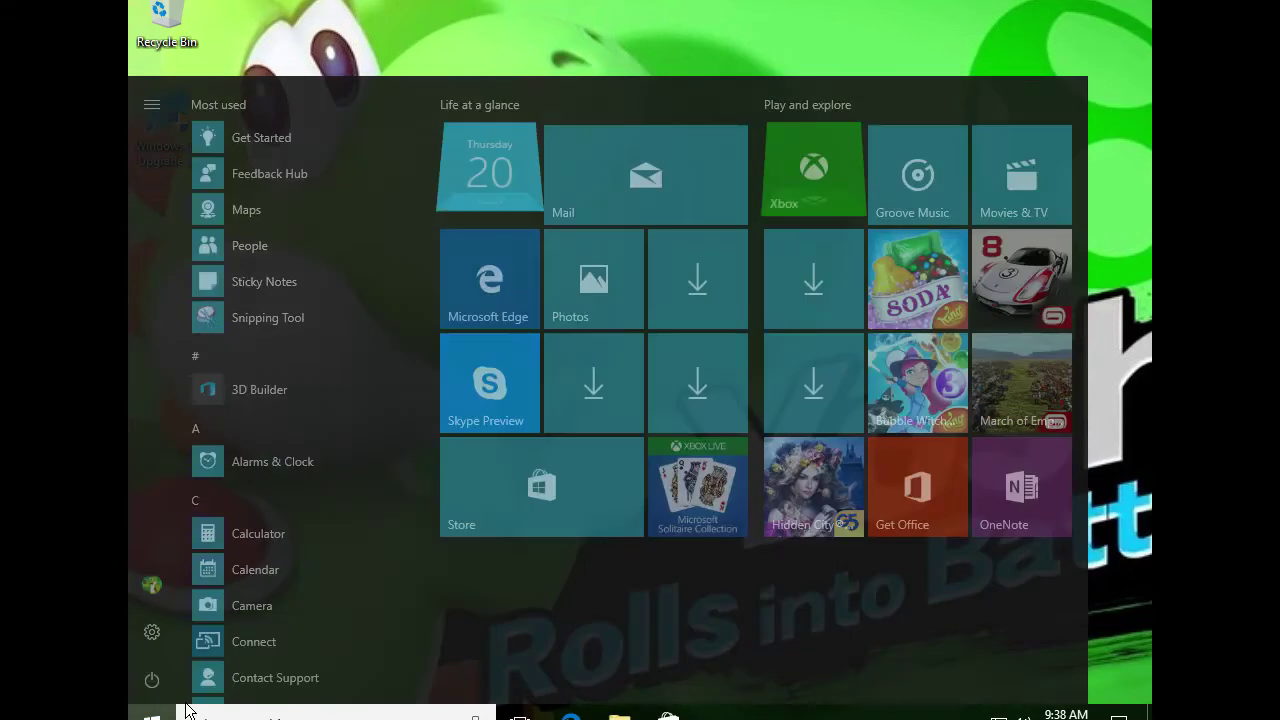
left_click(188, 710)
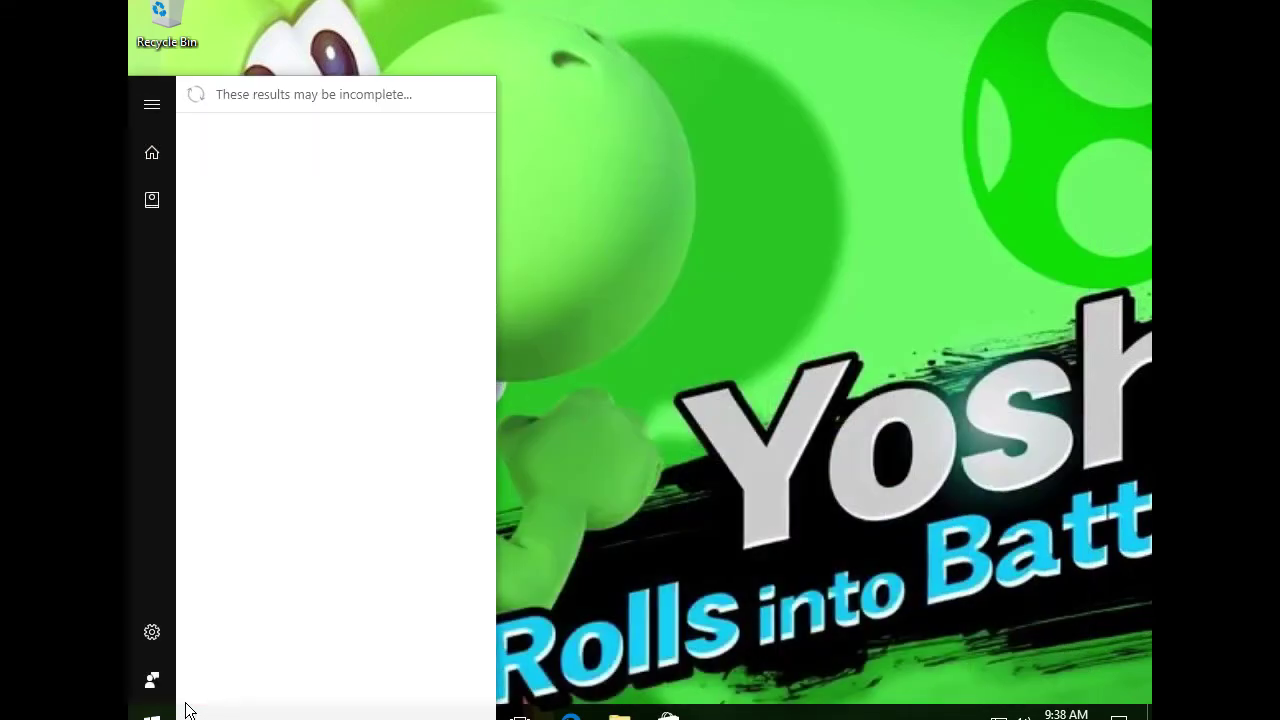
type("cursor")
key("Num_Lock")
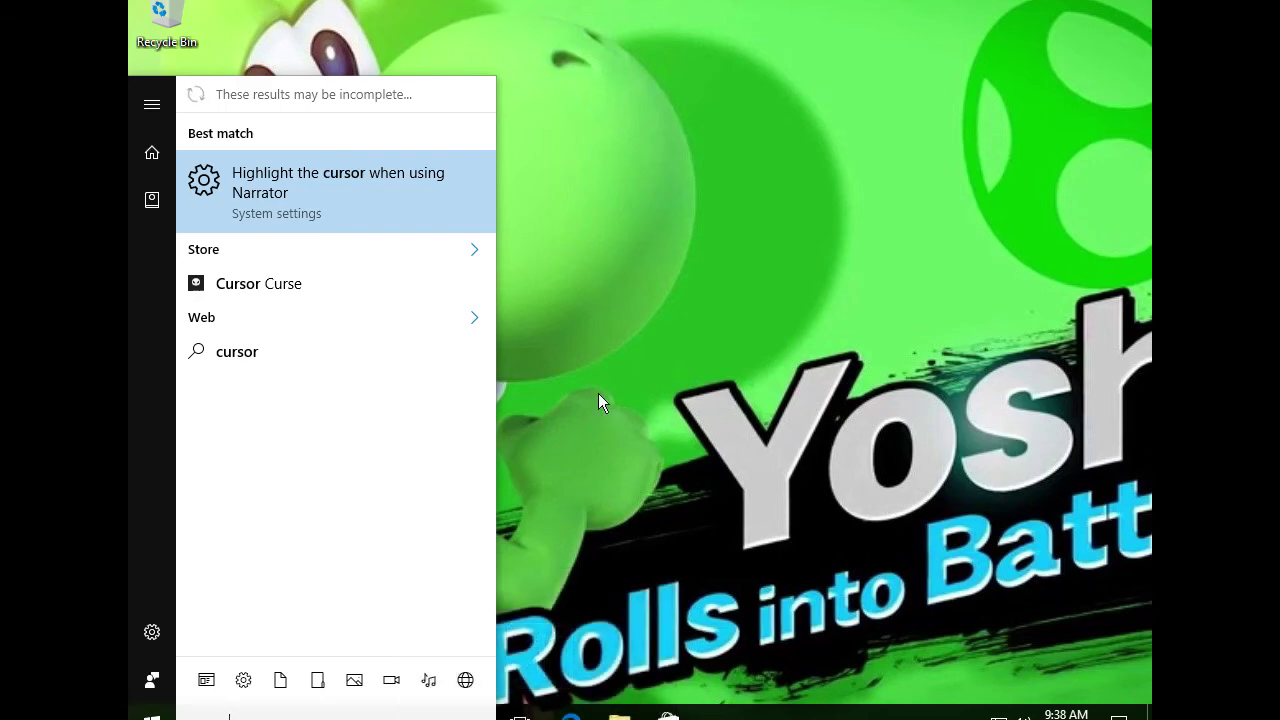
key("BackSpace")
key("BackSpace")
key("BackSpace")
key("BackSpace")
key("BackSpace")
key("BackSpace")
type("pointer")
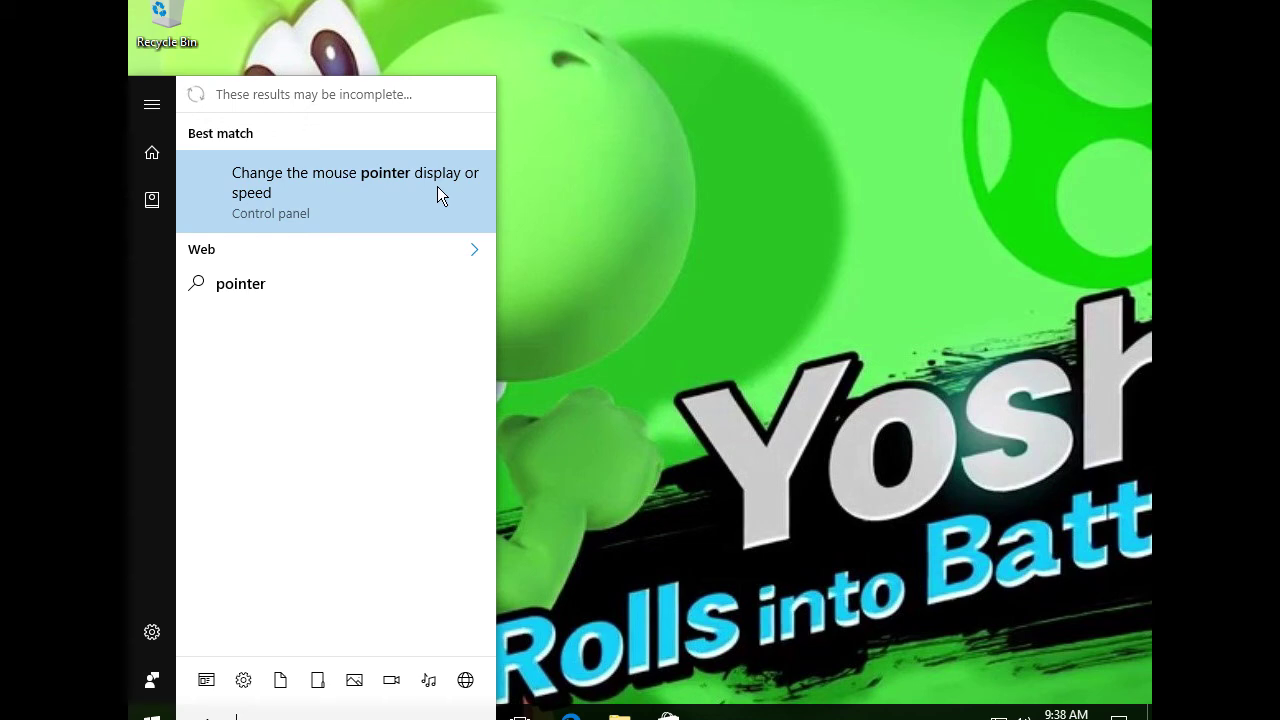
left_click(437, 186)
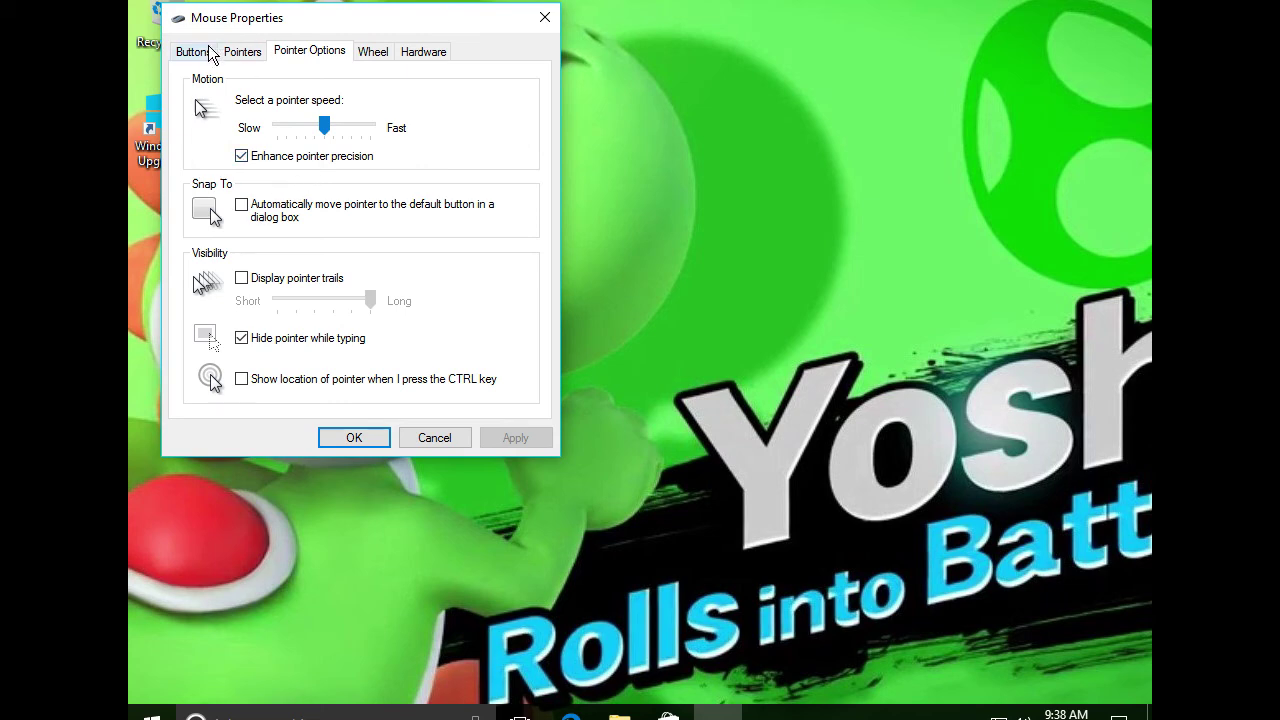
Choose the Windows Default pointer scheme on the Pointers tab, apply it, and confirm
left_click(209, 53)
left_click(242, 52)
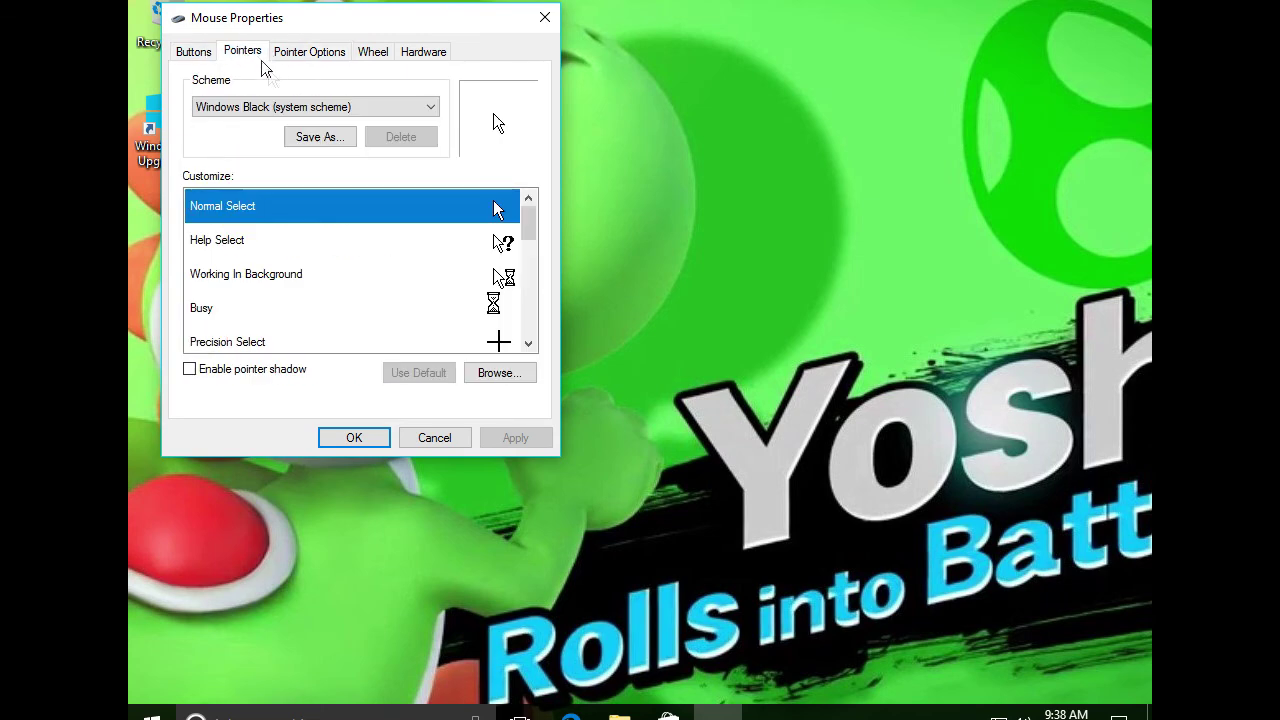
left_click(287, 114)
left_click(270, 128)
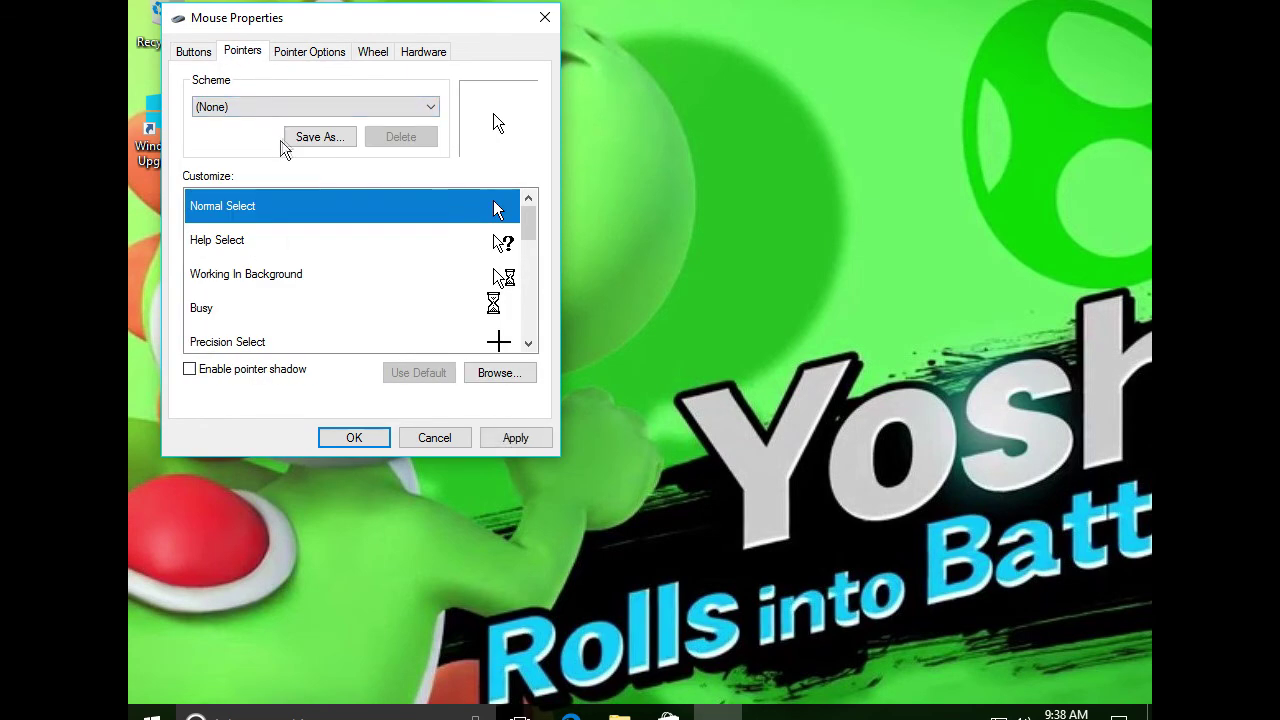
left_click(303, 107)
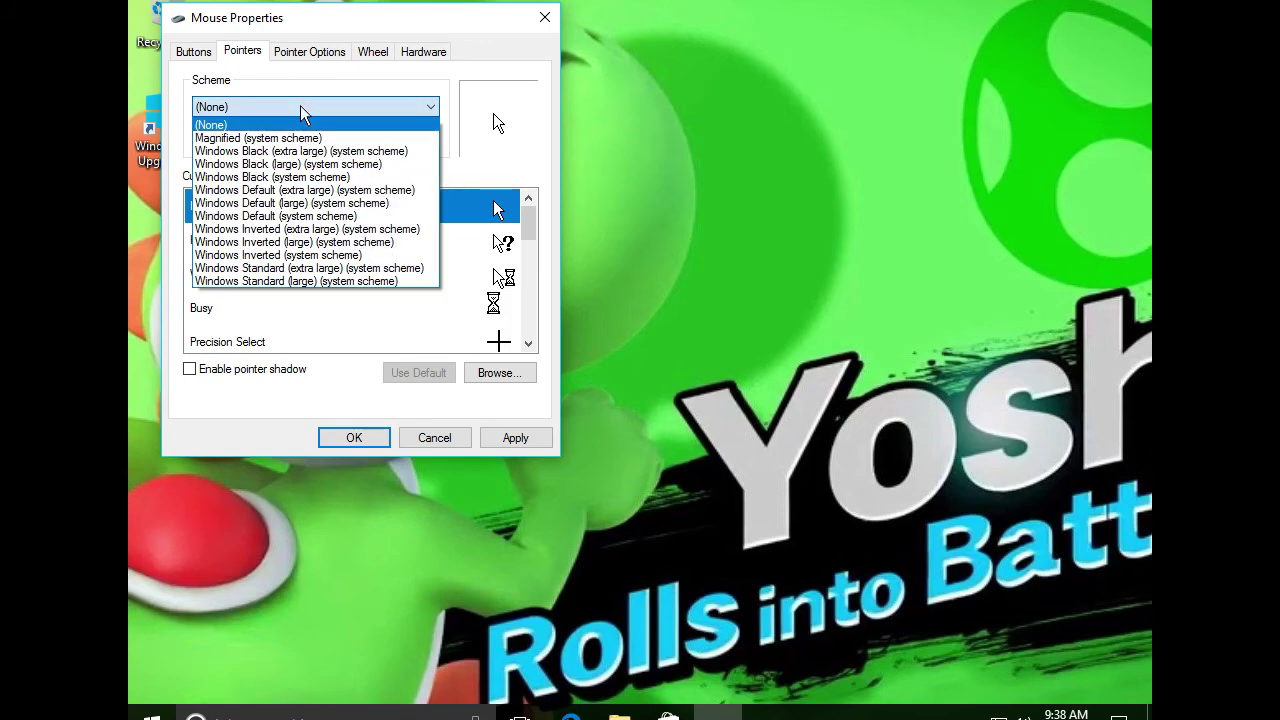
left_click(300, 216)
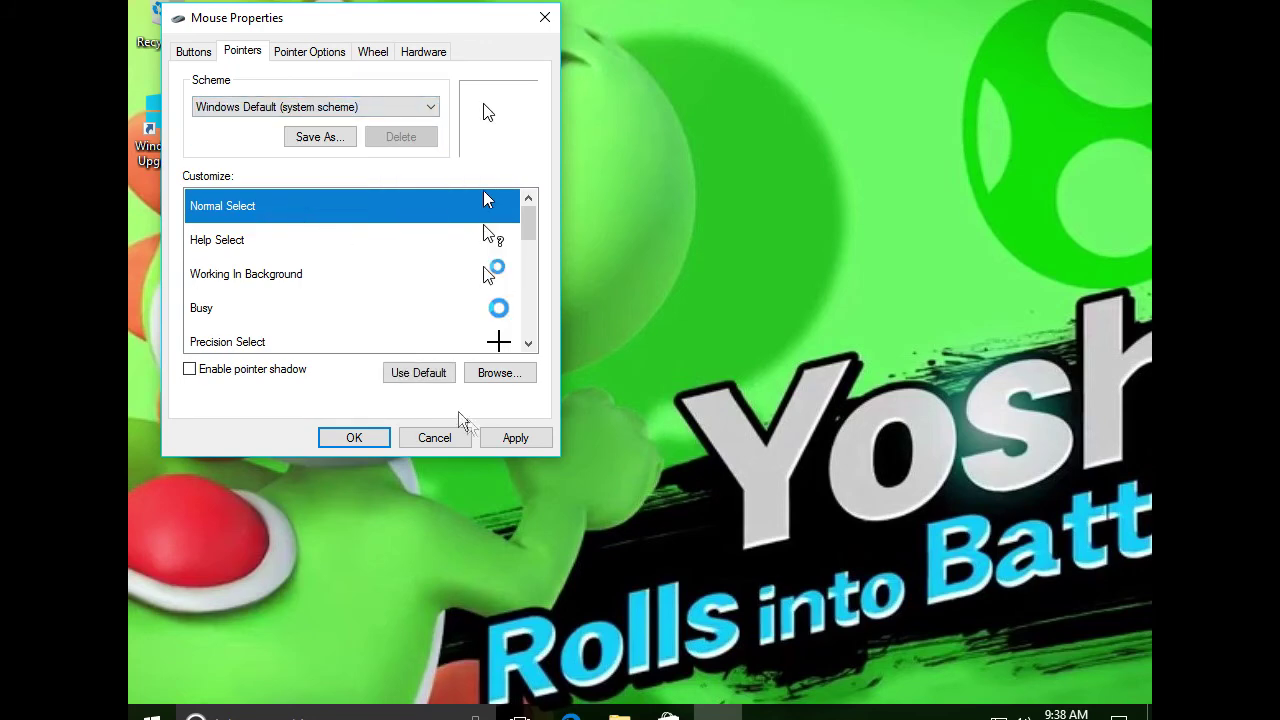
left_click(514, 437)
left_click(379, 441)
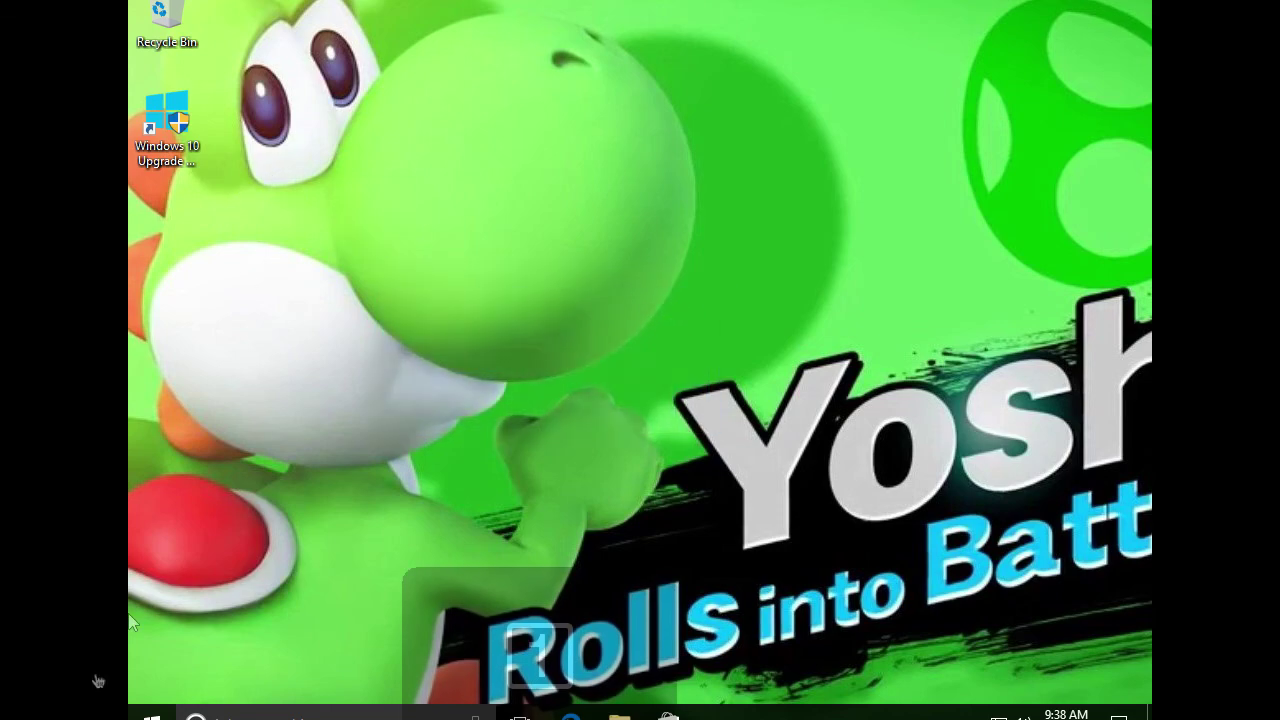
Bring up the power options from the Start menu, then dismiss them
left_click(152, 716)
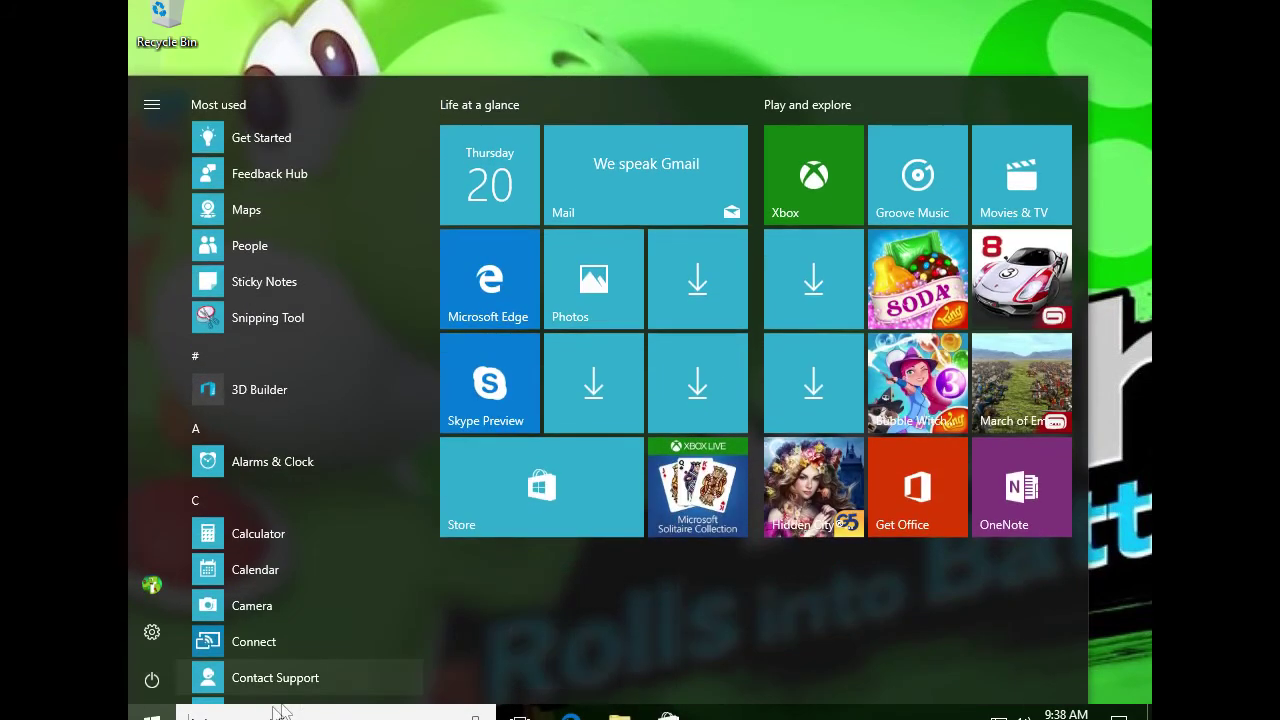
left_click(152, 680)
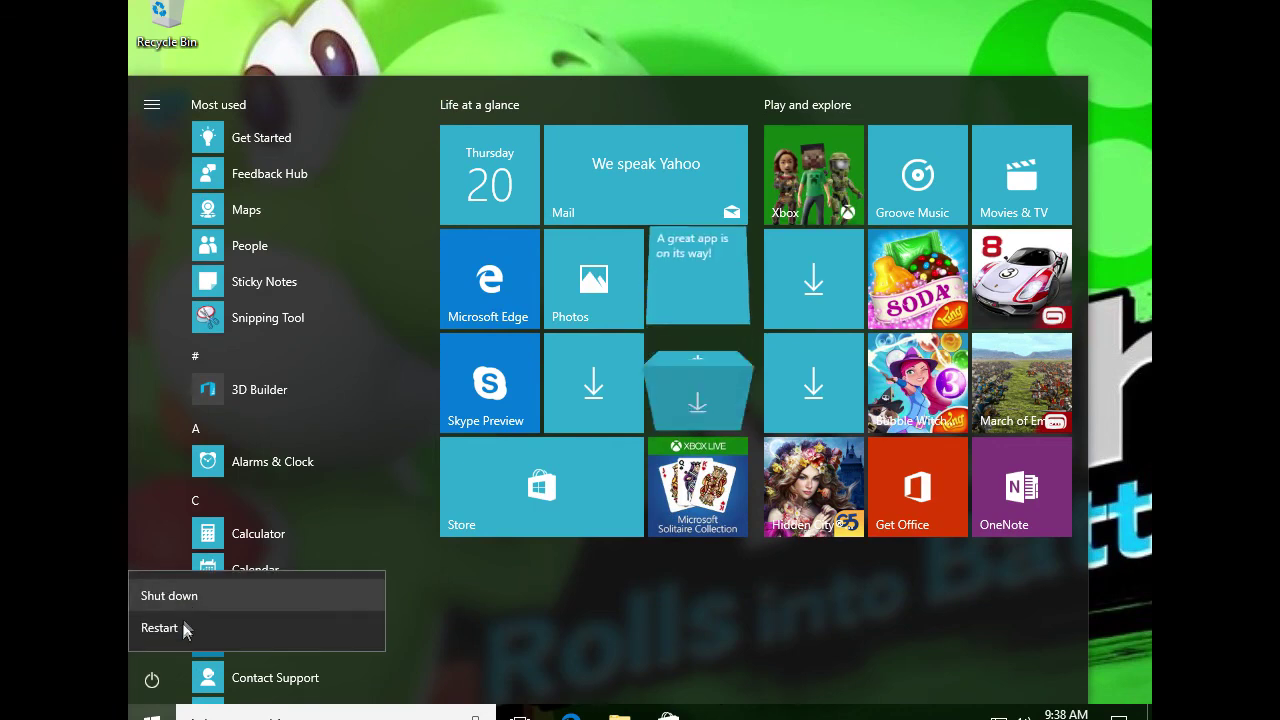
key("Escape")
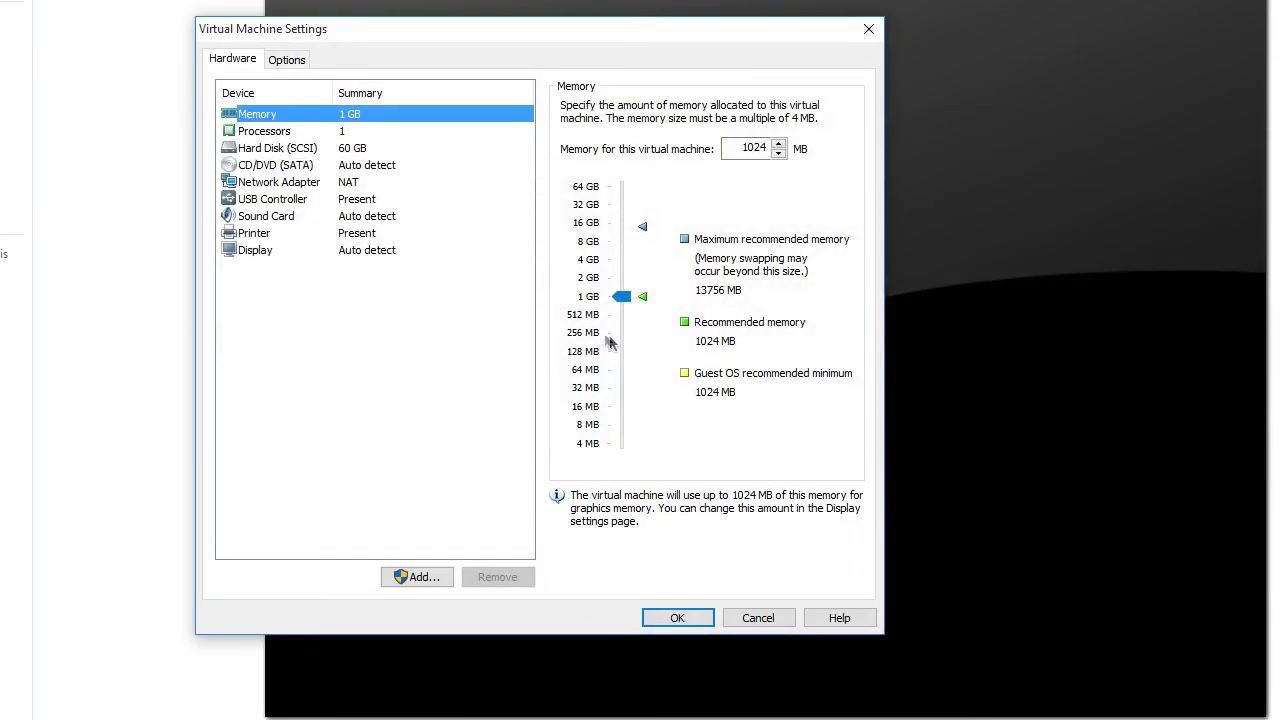
Set the virtual machine's memory to 640 MB and save the settings
left_click(612, 314)
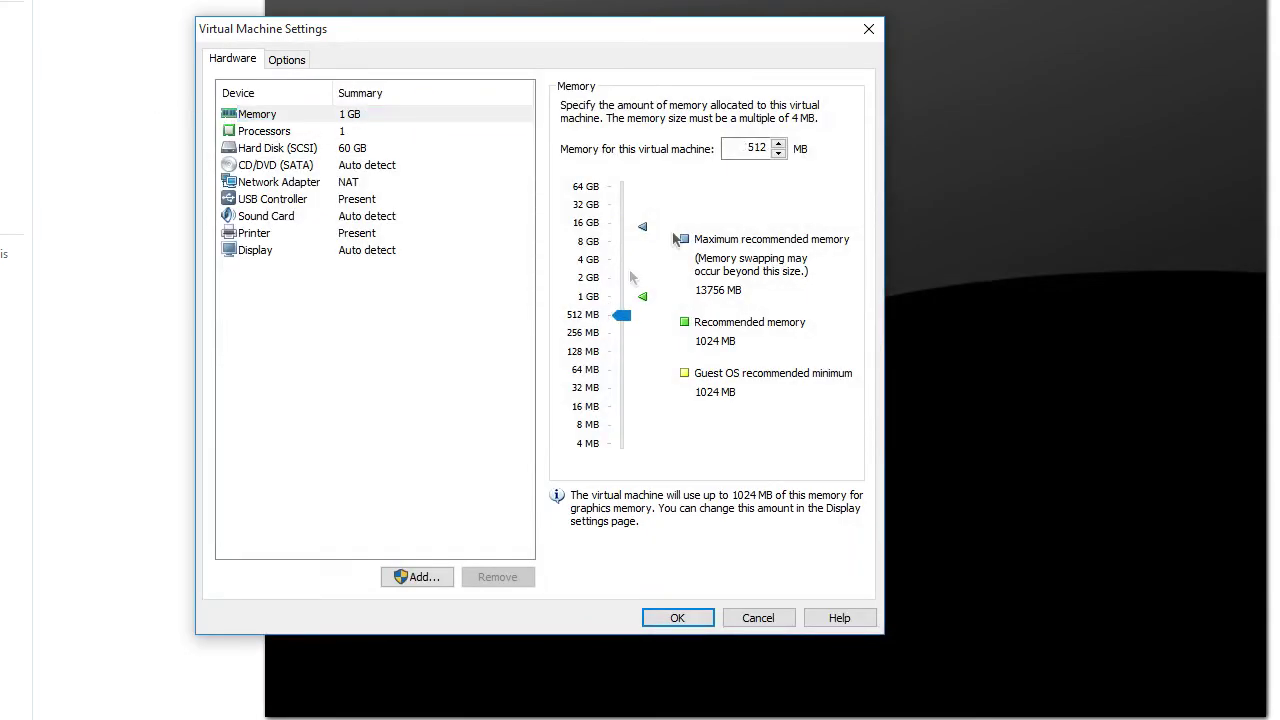
double_click(748, 147)
type("640")
key("Return")
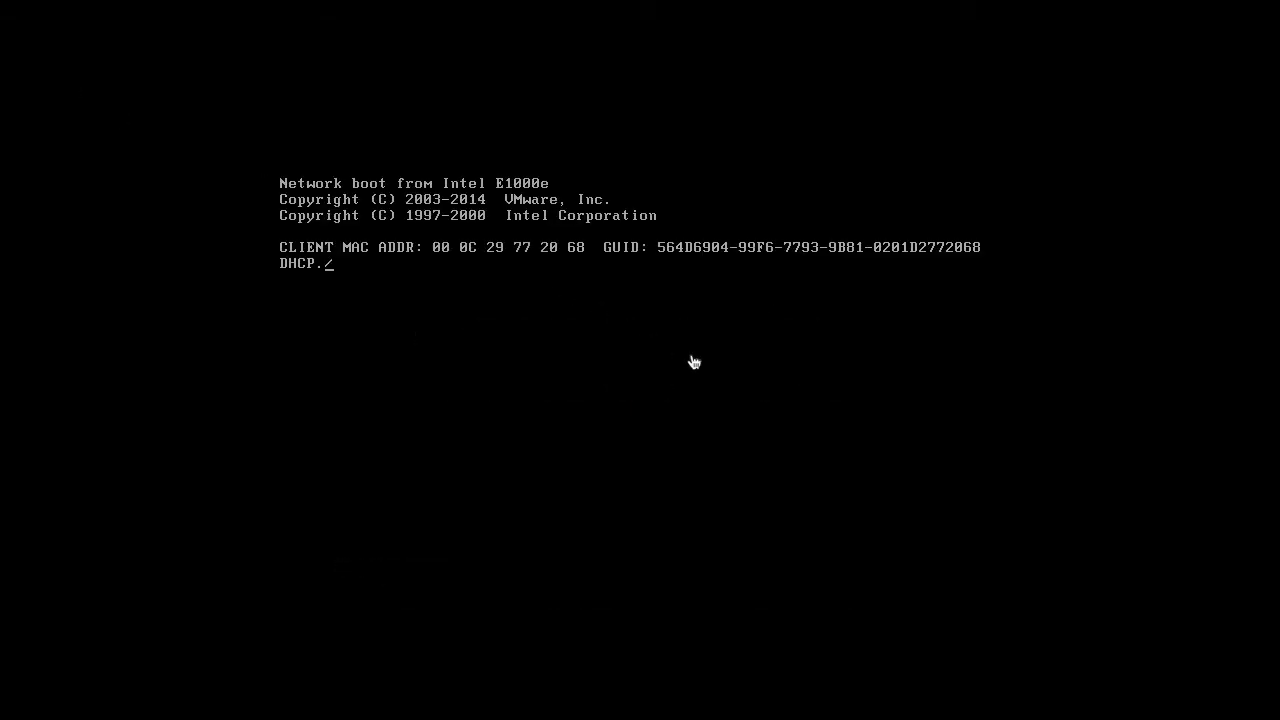
Cancel the PXE network boot so Windows 10 boots to the lock screen
key("Escape")
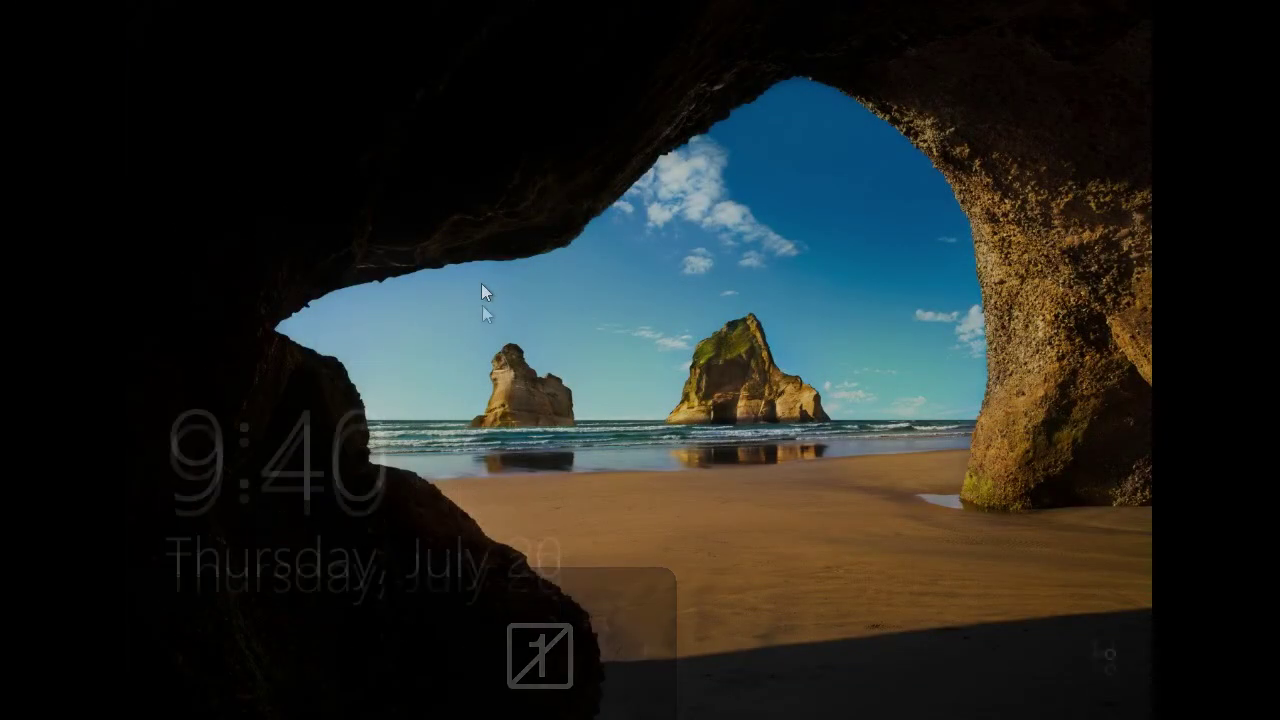
Sign in with the account password and dismiss the USB Mass Storage ejection error
left_click(449, 534)
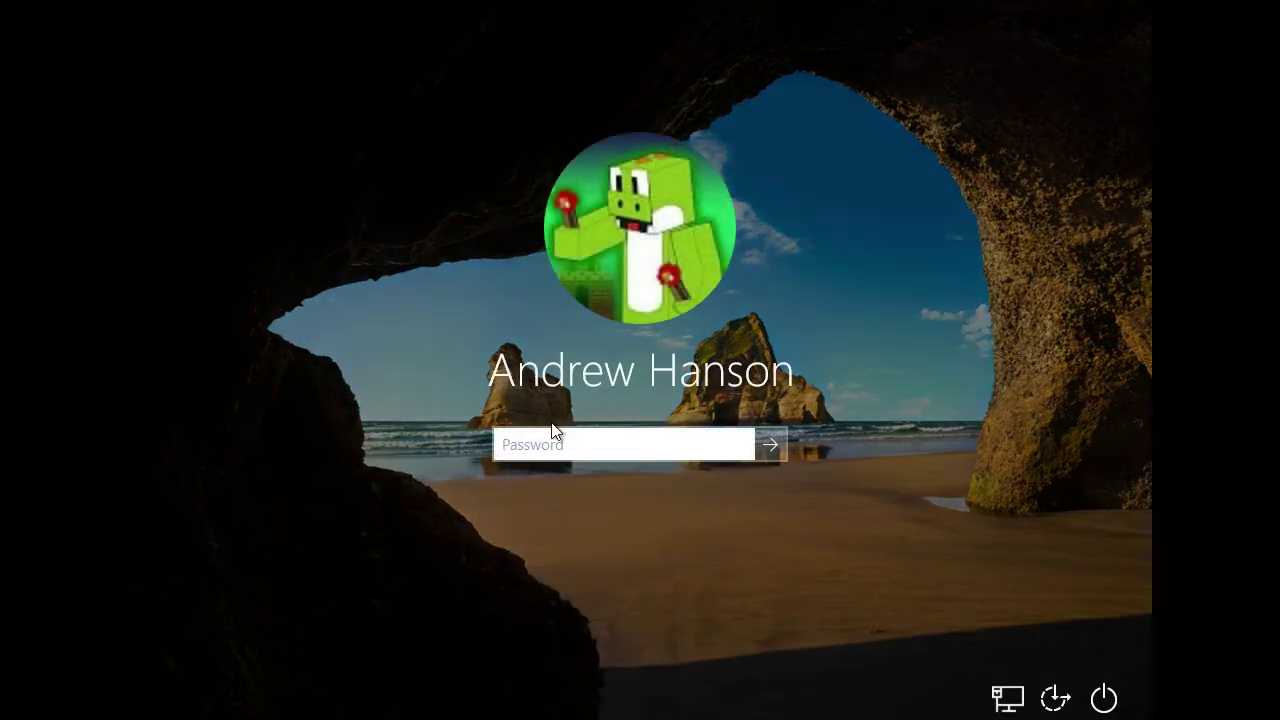
type("•••••••••••••••")
key("Return")
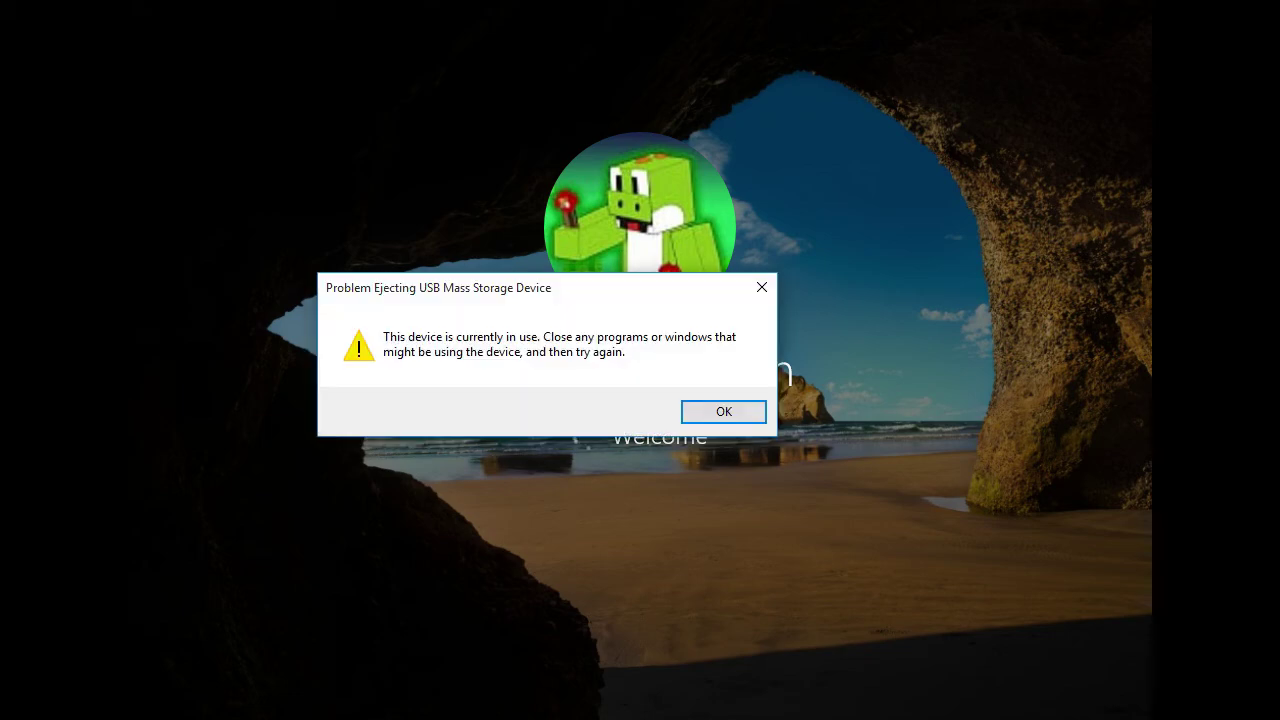
left_click(749, 421)
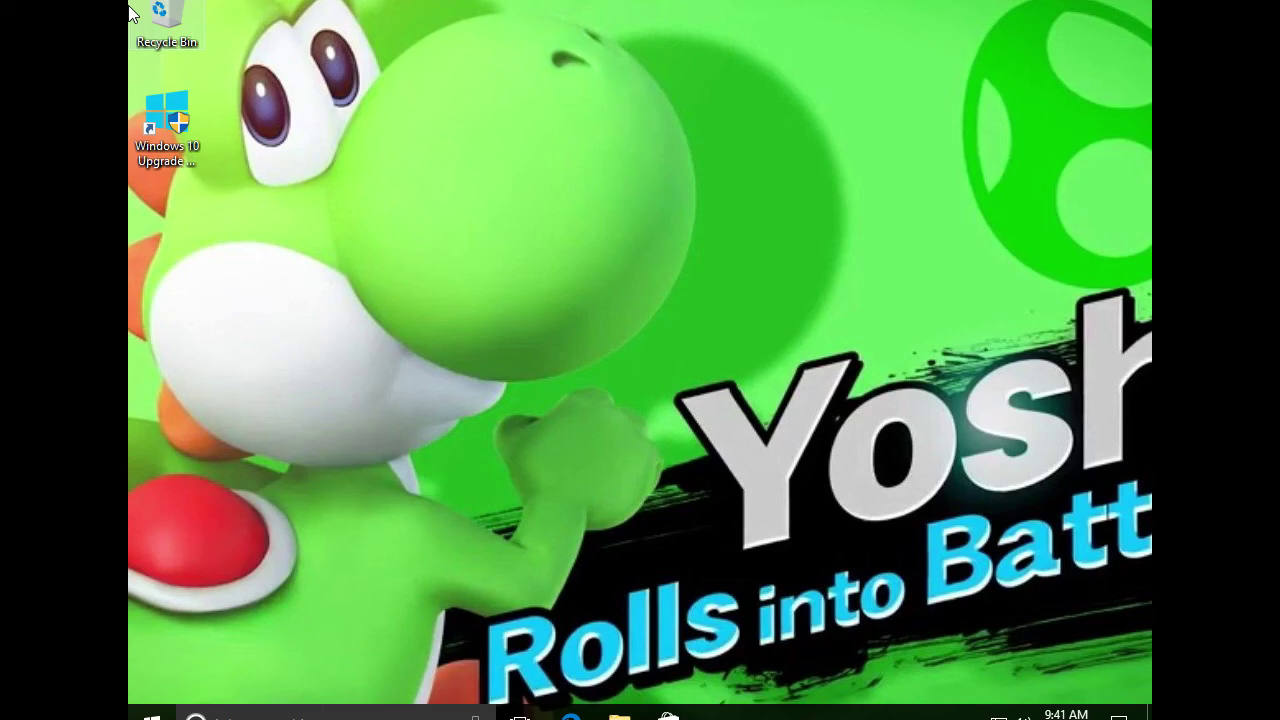
Launch the Windows 10 Upgrade Assistant from its desktop shortcut and approve the UAC prompt
left_click(368, 197)
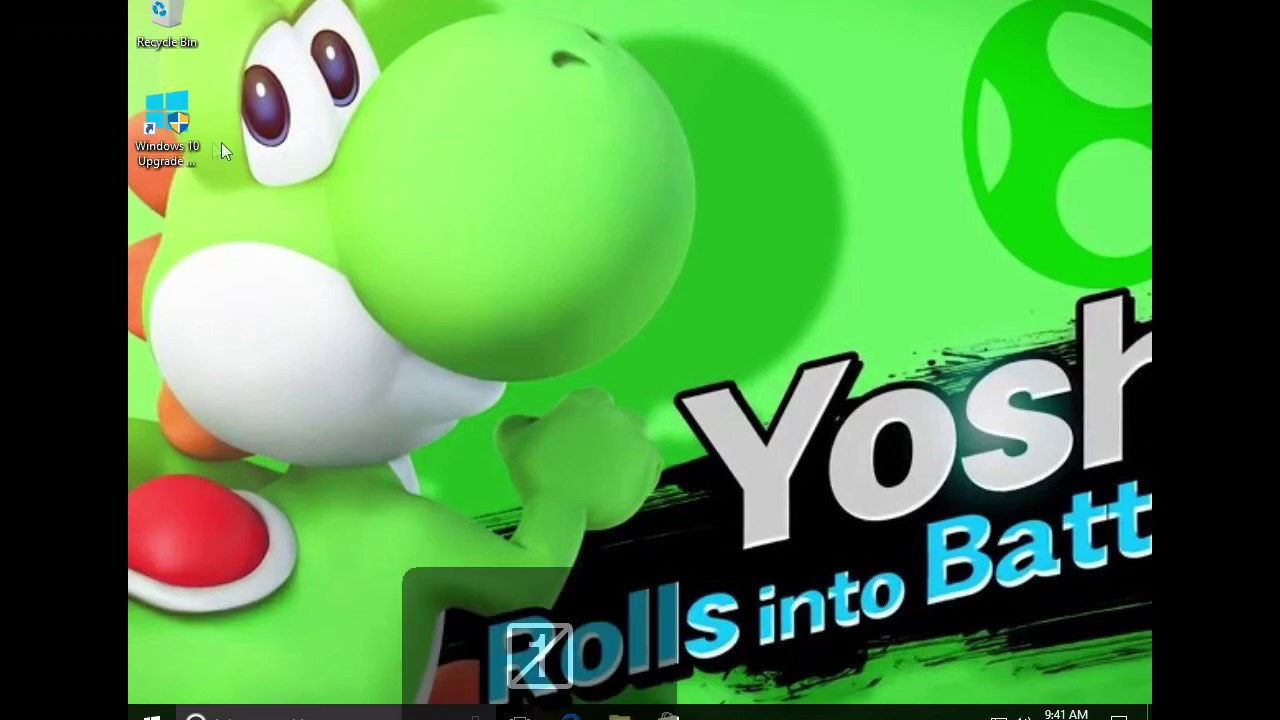
left_click(185, 143)
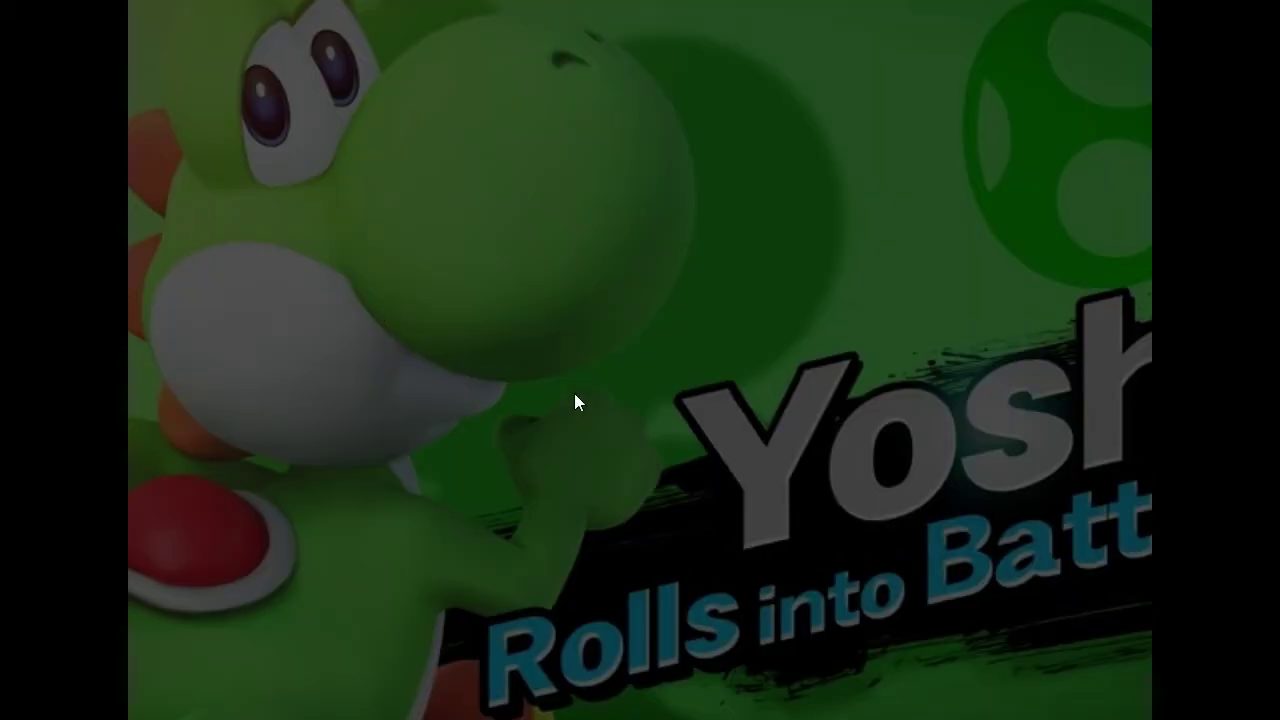
left_click(589, 486)
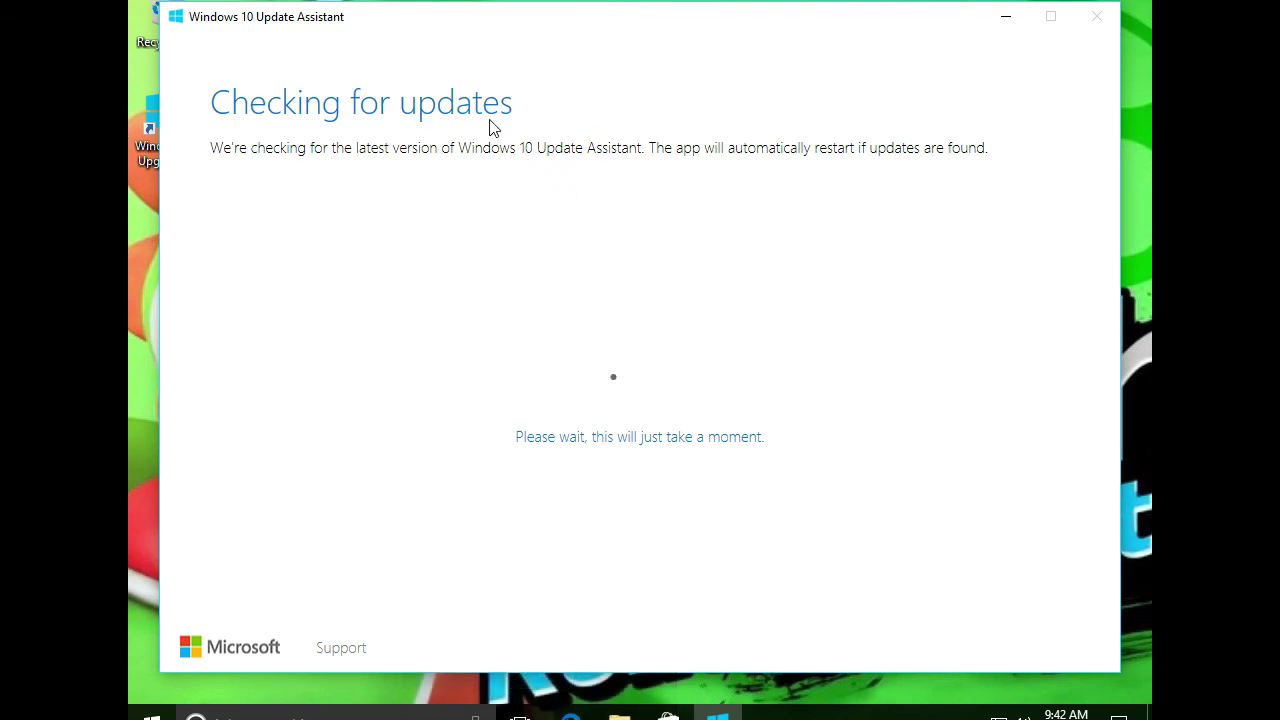
During the update check, browse the VM's removable devices without connecting any, and shift the Update Assistant window right
left_click(133, 3)
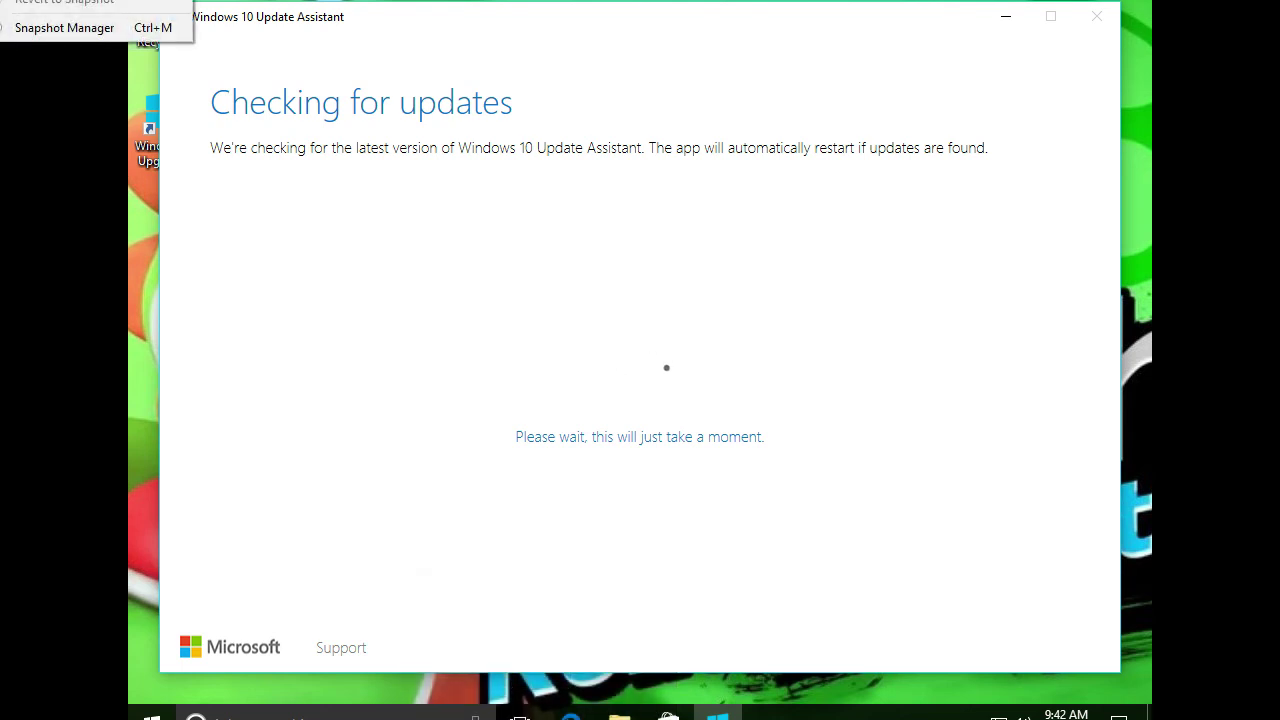
mouse_move(2, 3)
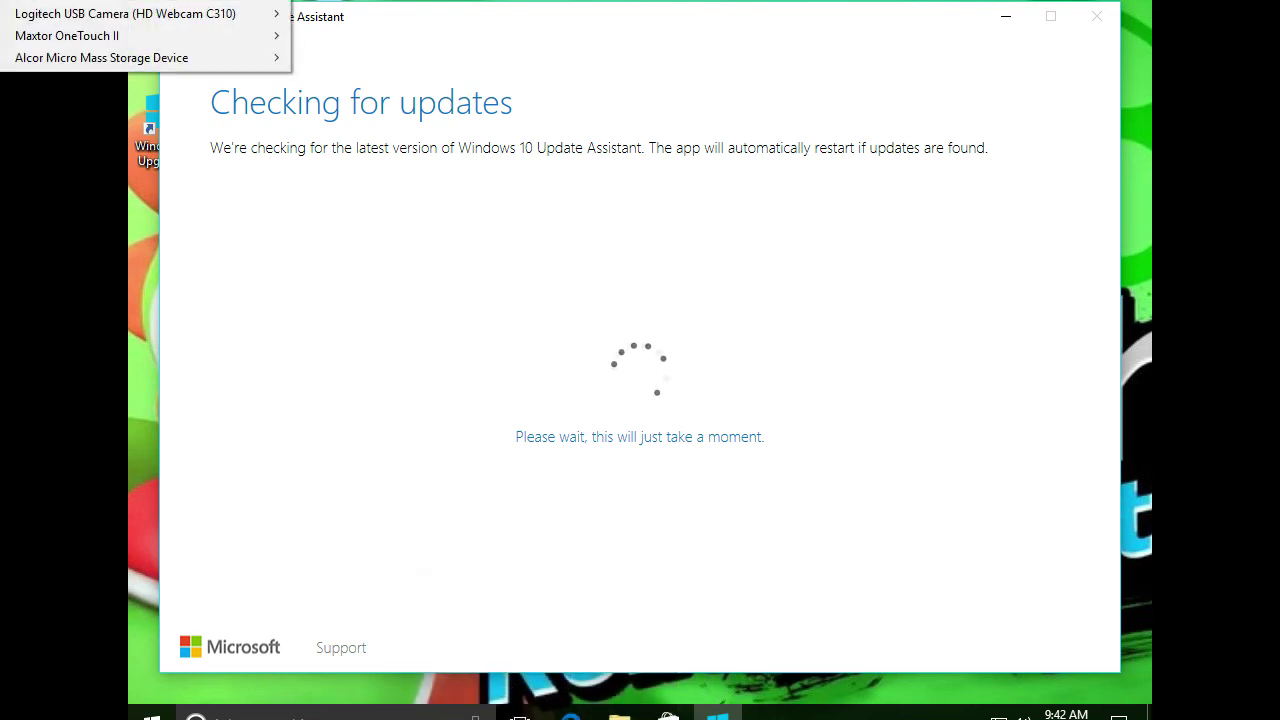
left_click(132, 3)
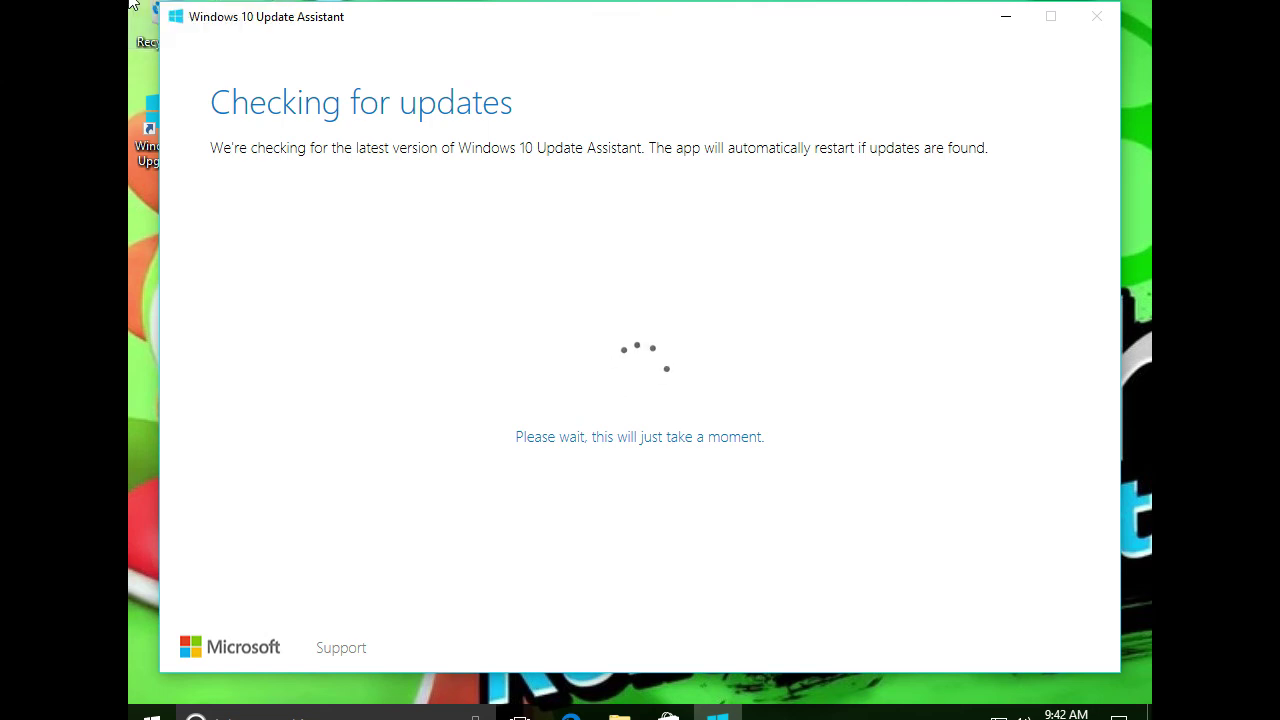
left_click(132, 3)
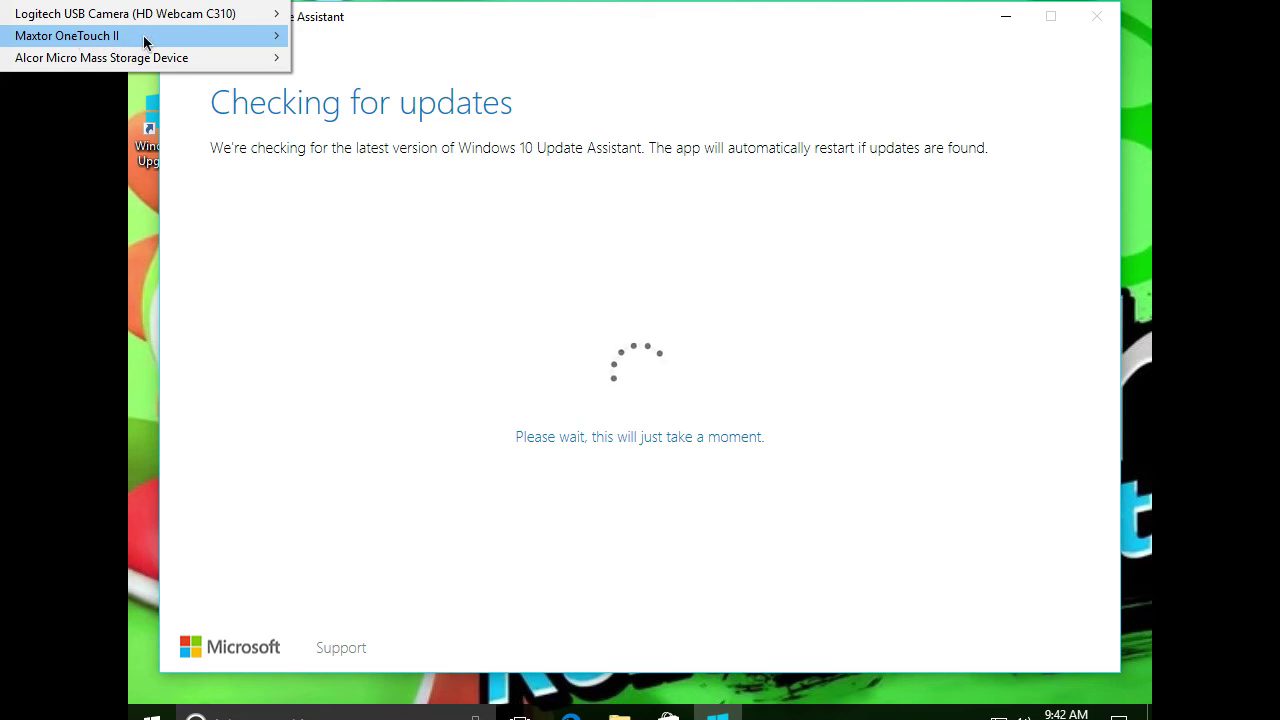
left_click(132, 3)
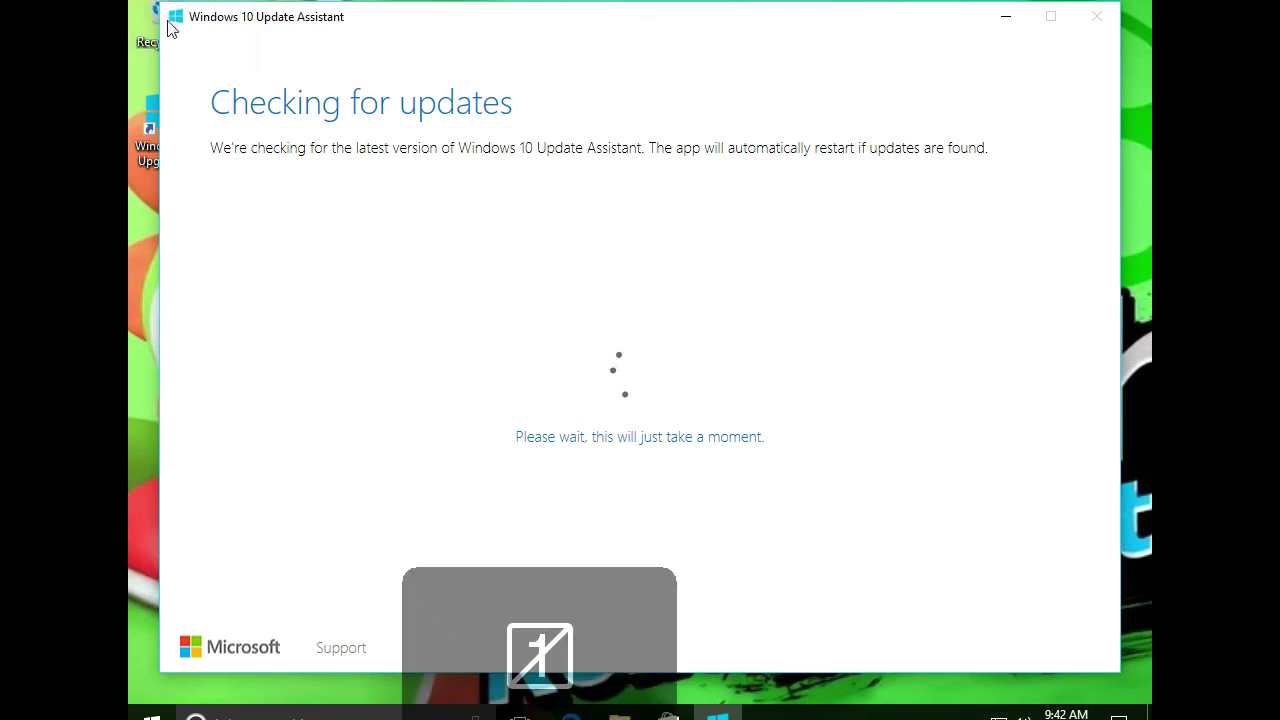
mouse_move(266, 16)
left_mouse_down()
mouse_move(297, 17)
mouse_move(260, 21)
left_mouse_up()
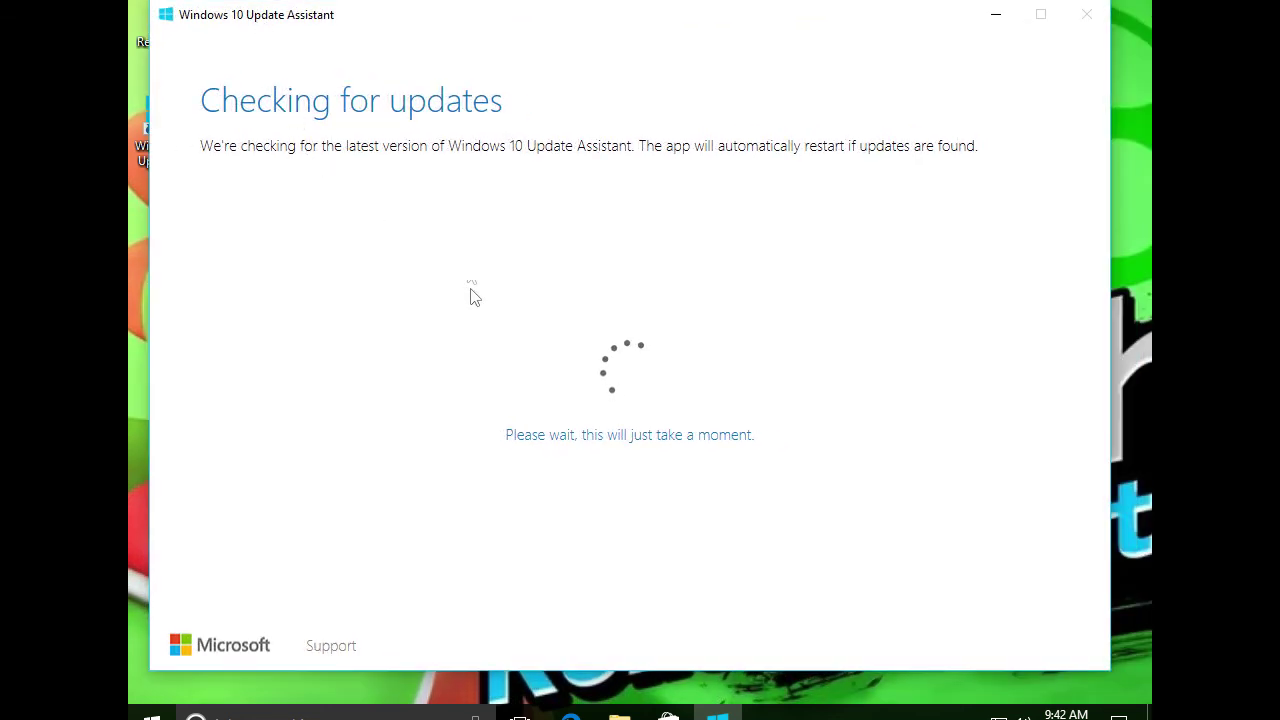
left_click_drag(374, 26, 437, 31)
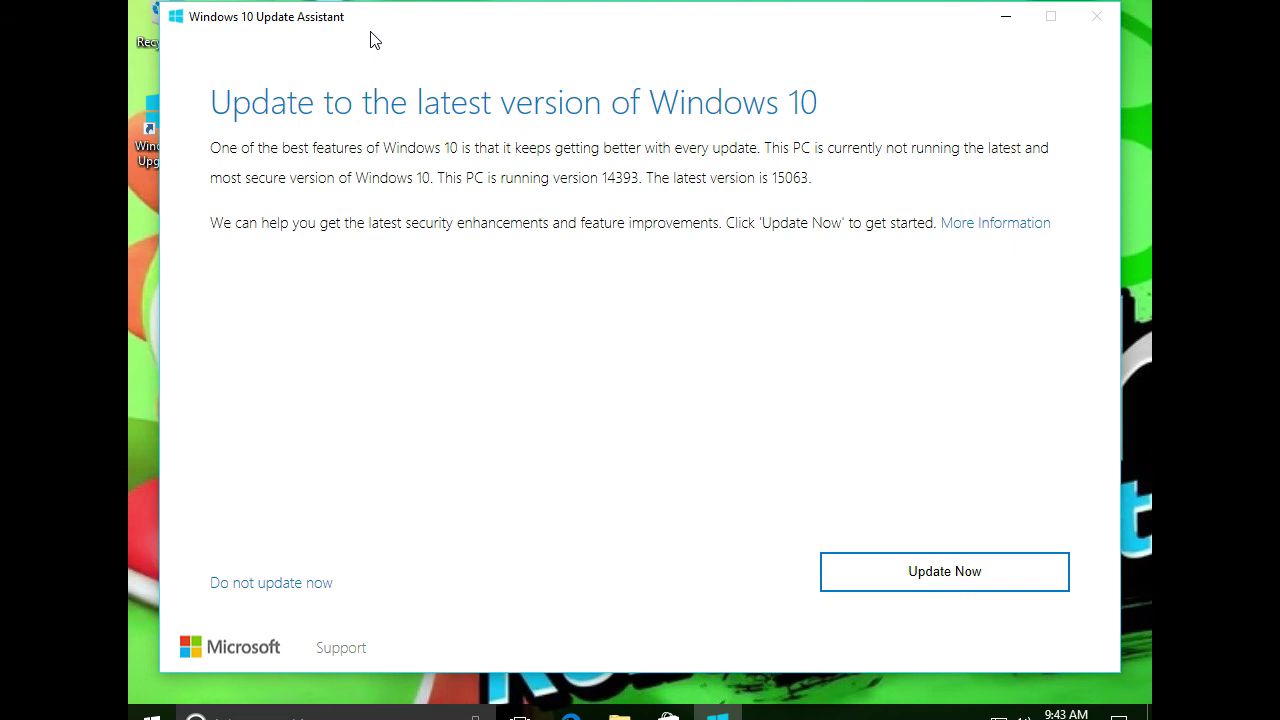
Run Update Now, accept the 1GB-RAM-required rejection to close the assistant, and clear the desktop selection
left_click(951, 594)
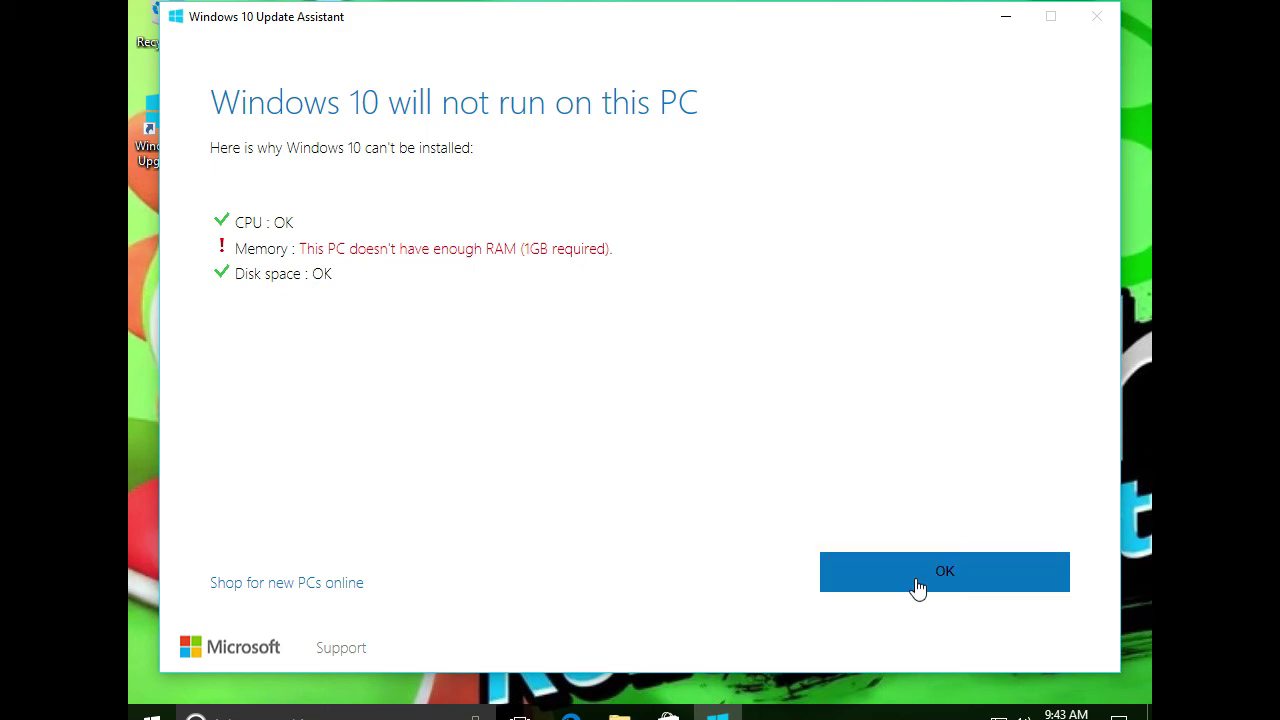
left_click(917, 589)
left_click_drag(753, 248, 370, 178)
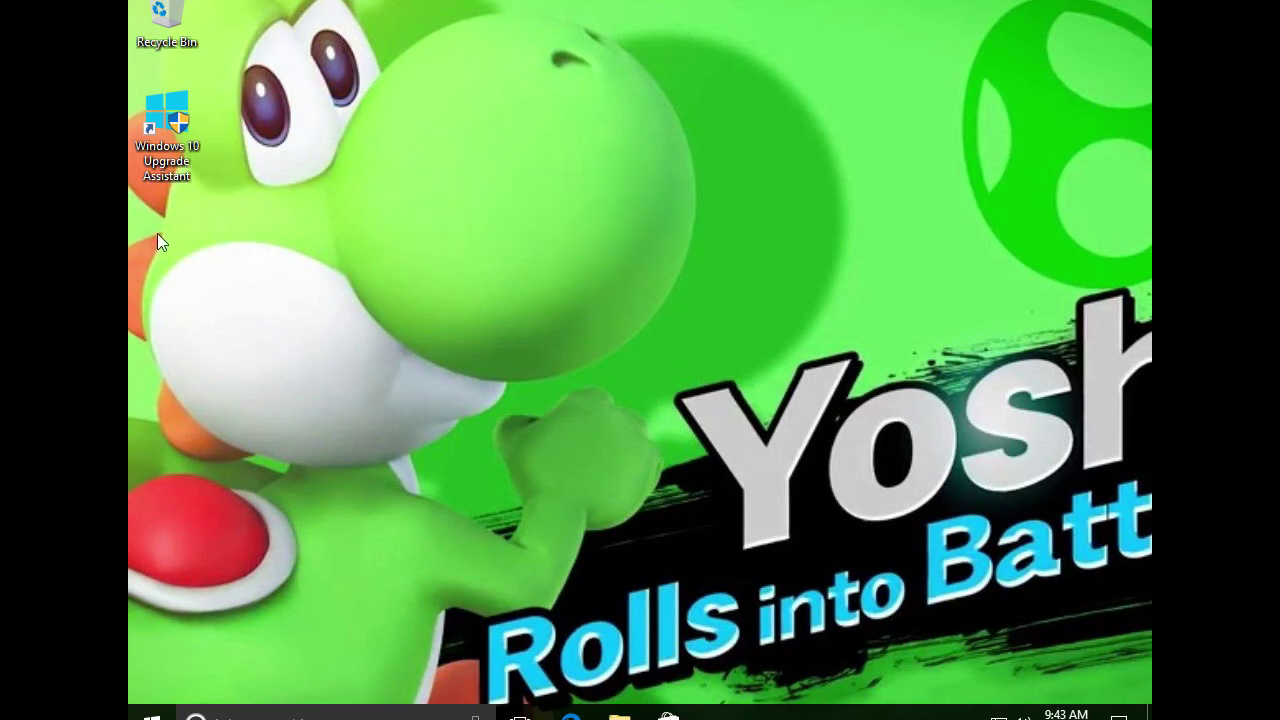
Open the Start menu with the Windows key and launch Microsoft Edge from its tile
right_click(353, 234)
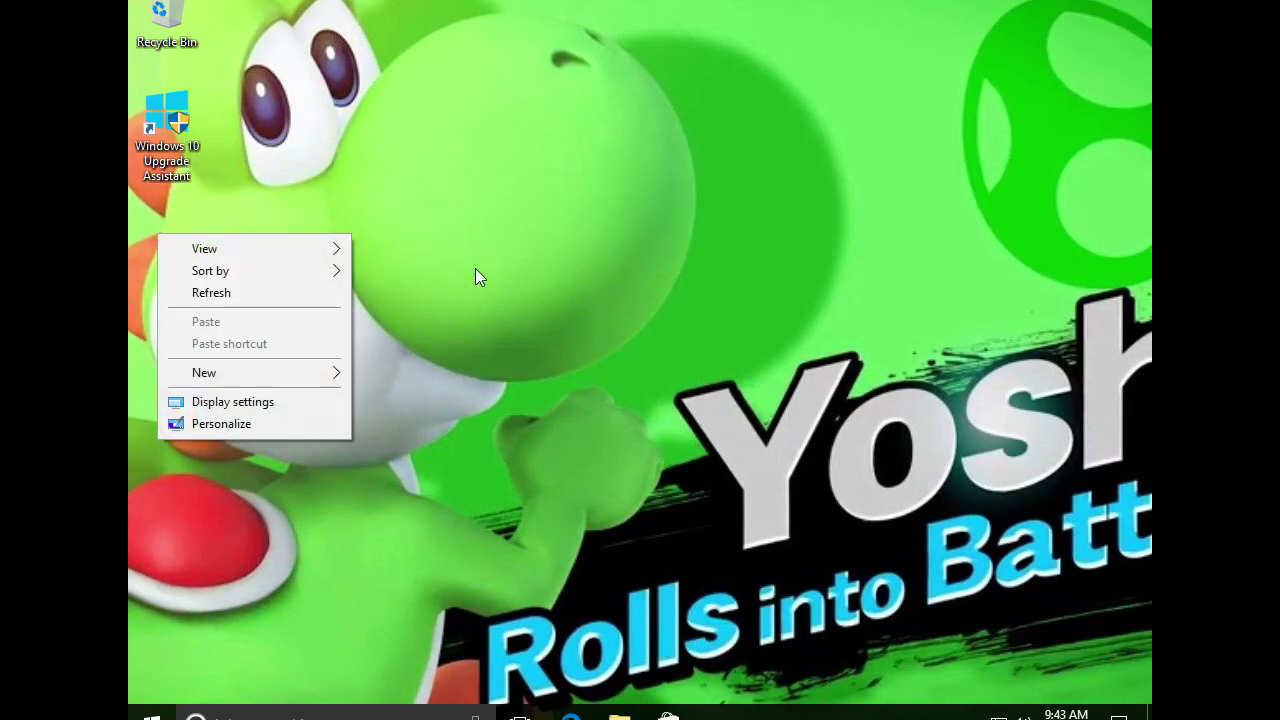
left_click(475, 268)
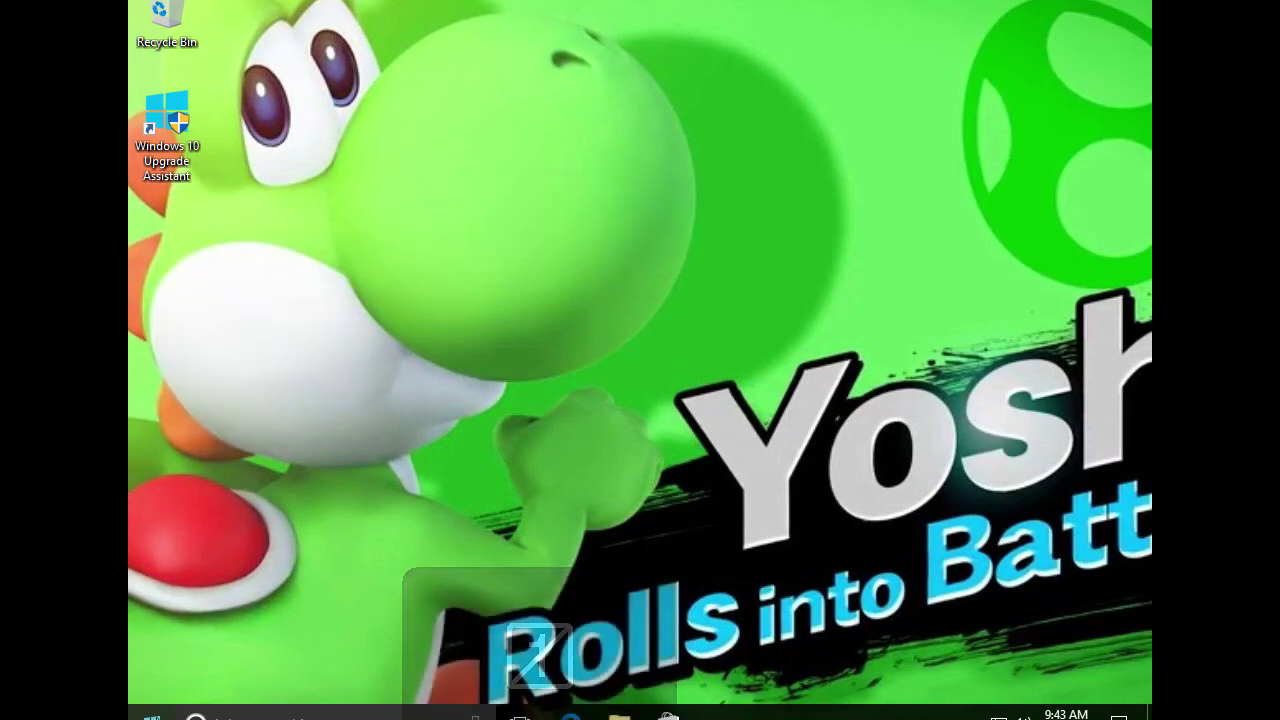
key("Num_Lock")
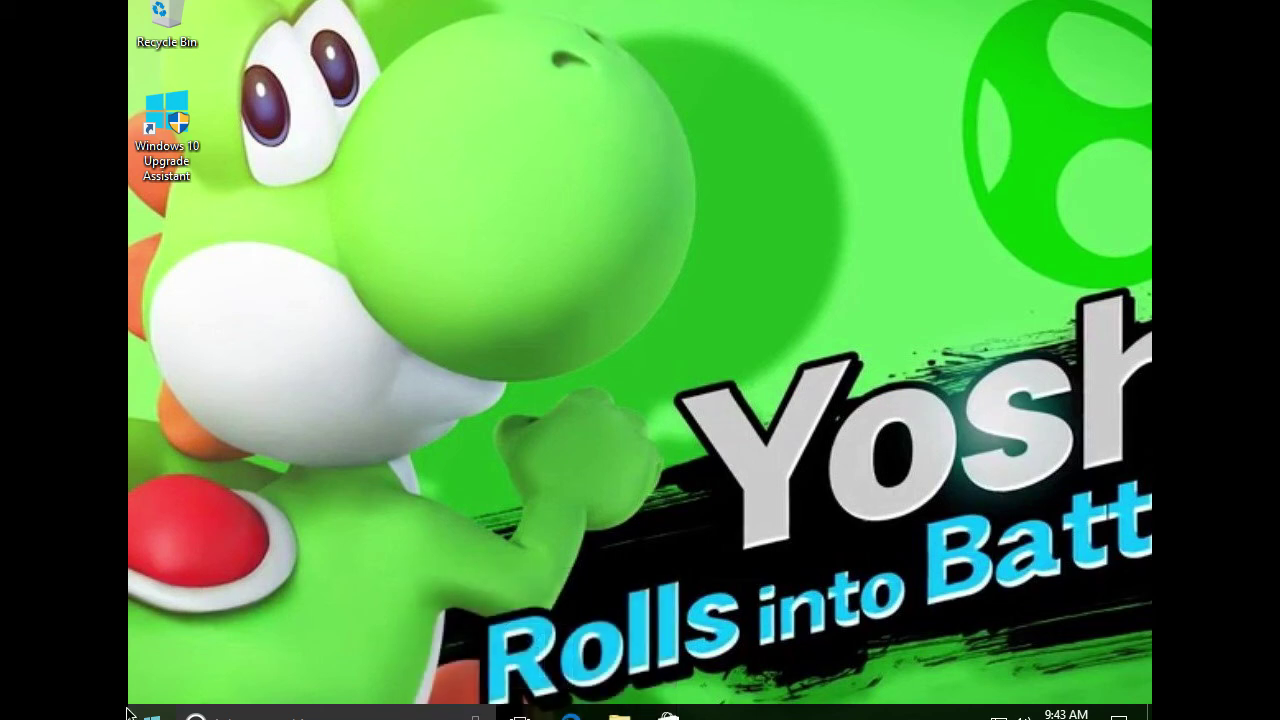
key("Num_Lock")
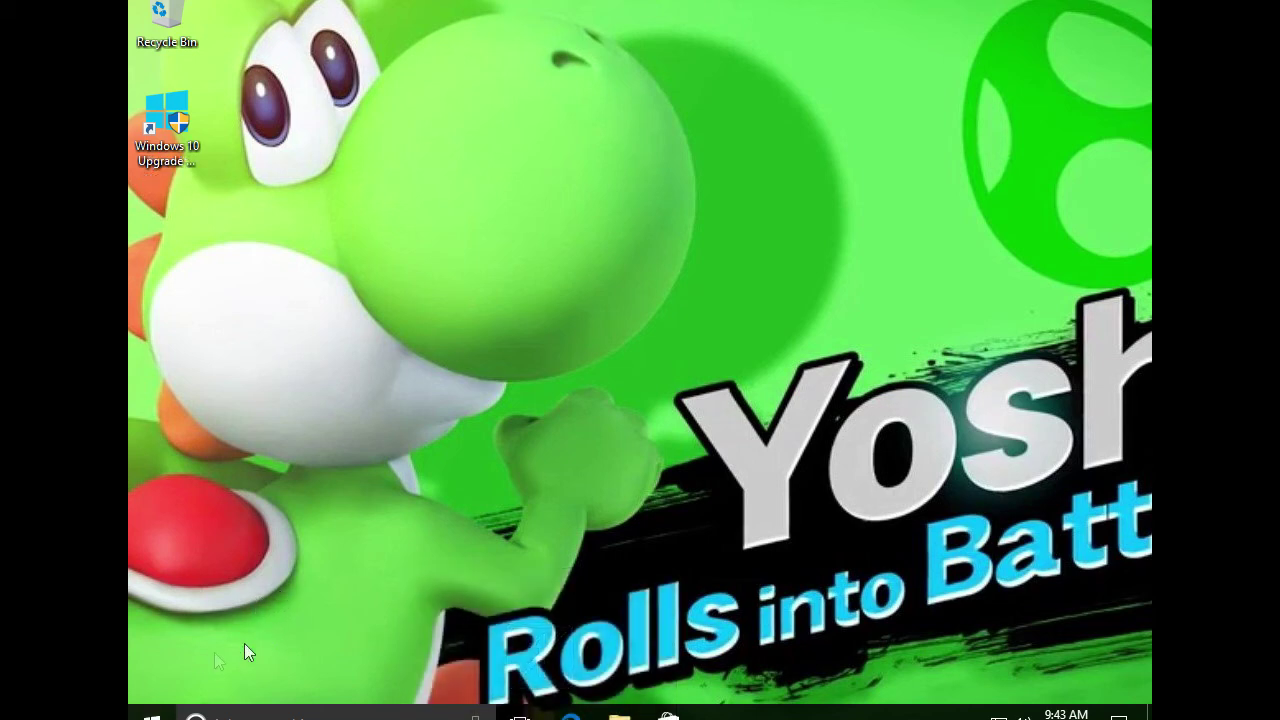
key("Num_Lock")
key("Num_Lock")
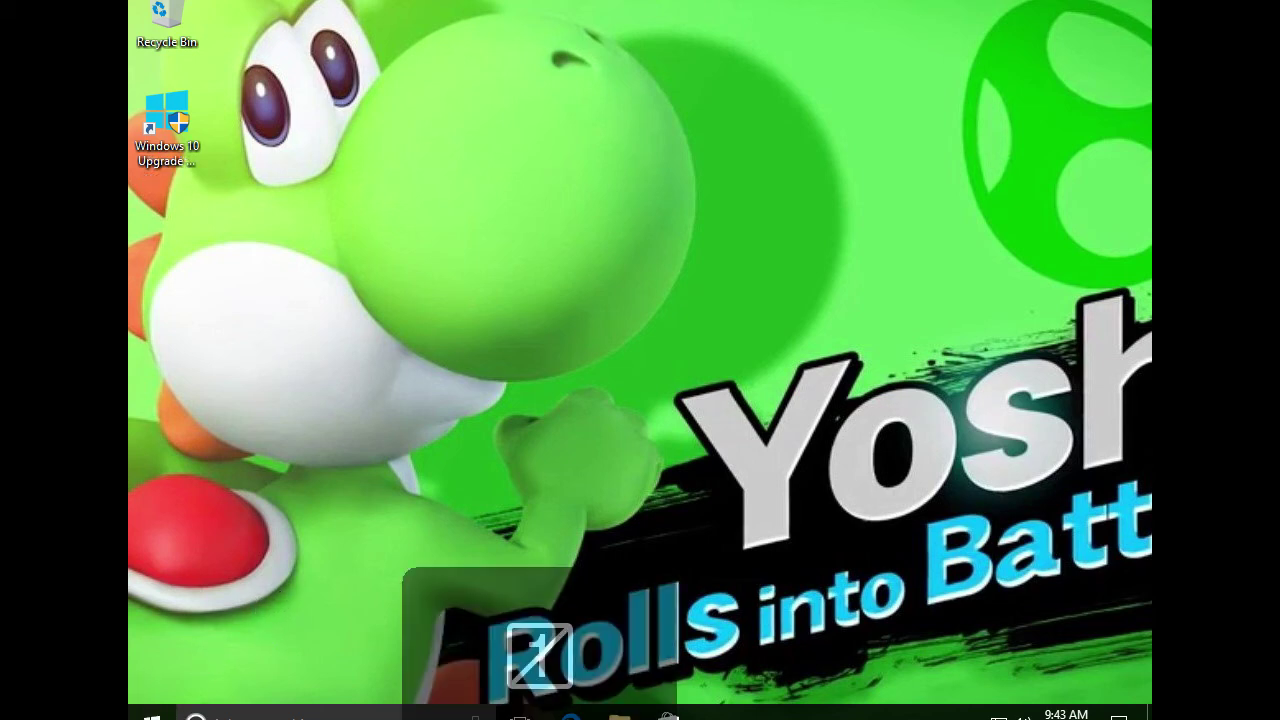
key("super")
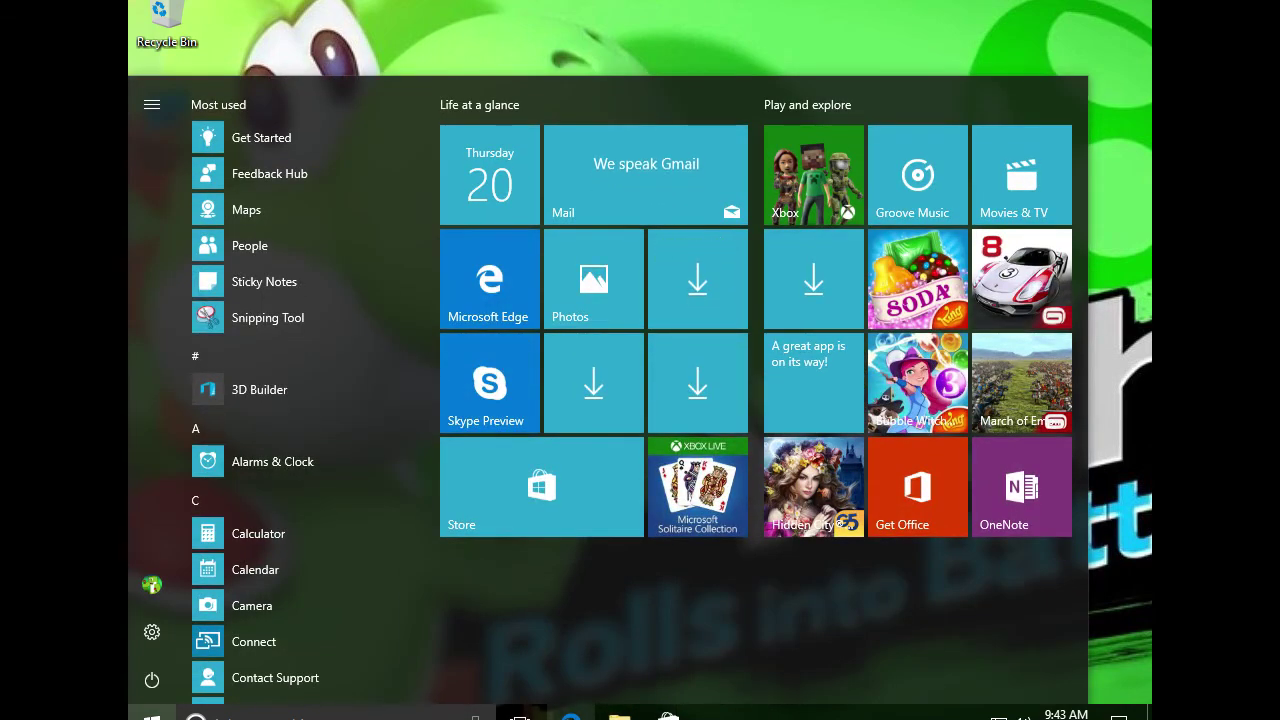
left_click(571, 716)
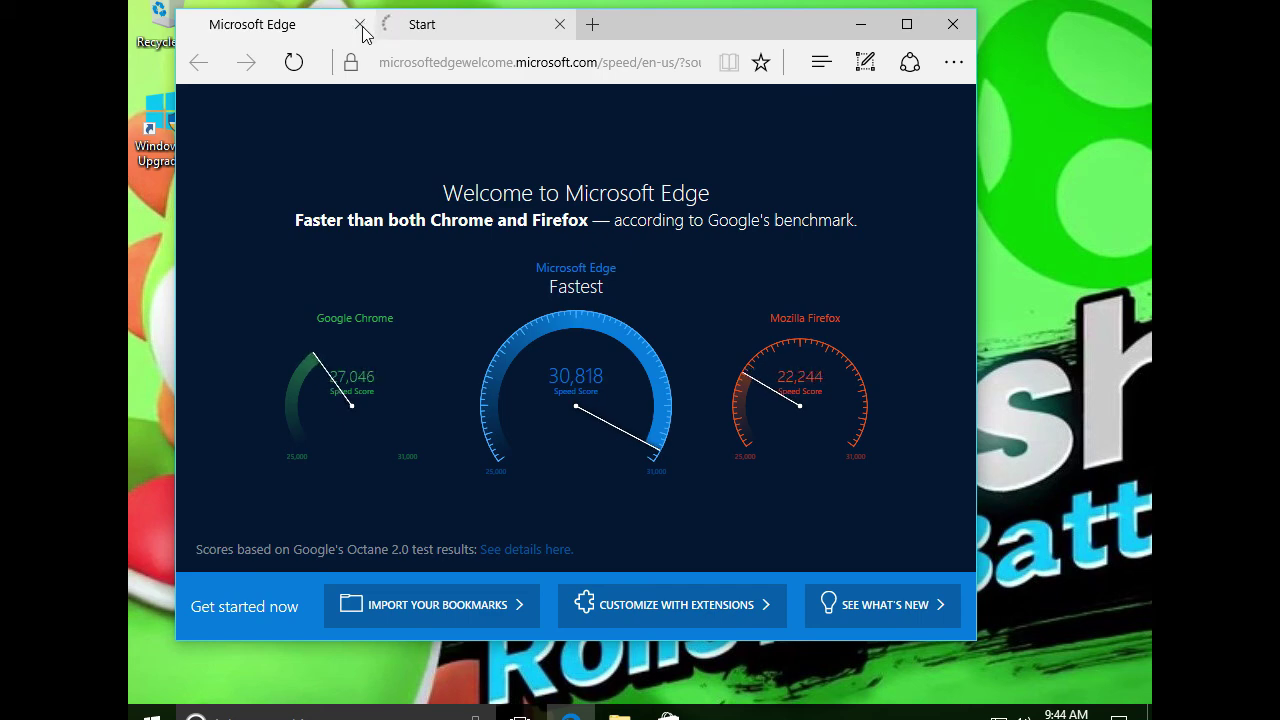
Close Edge's Dropbox camera upload prompt and drag the browser window into place
mouse_move(367, 28)
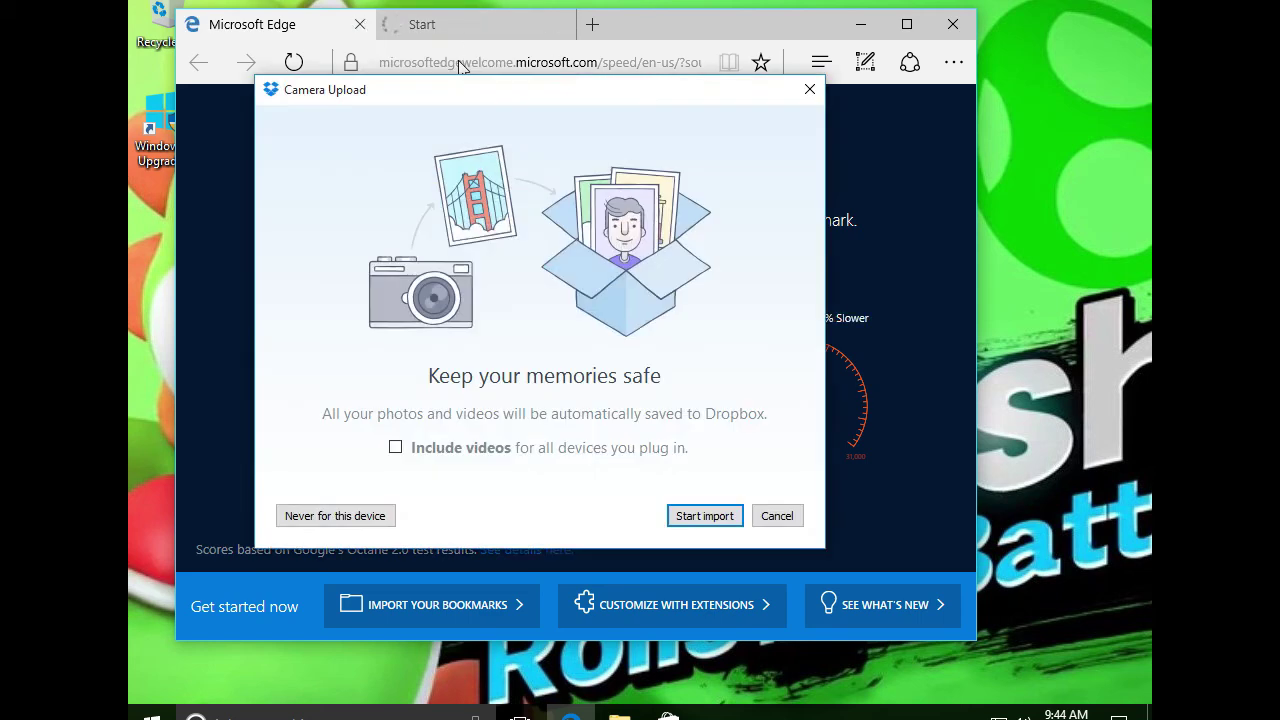
left_click(801, 95)
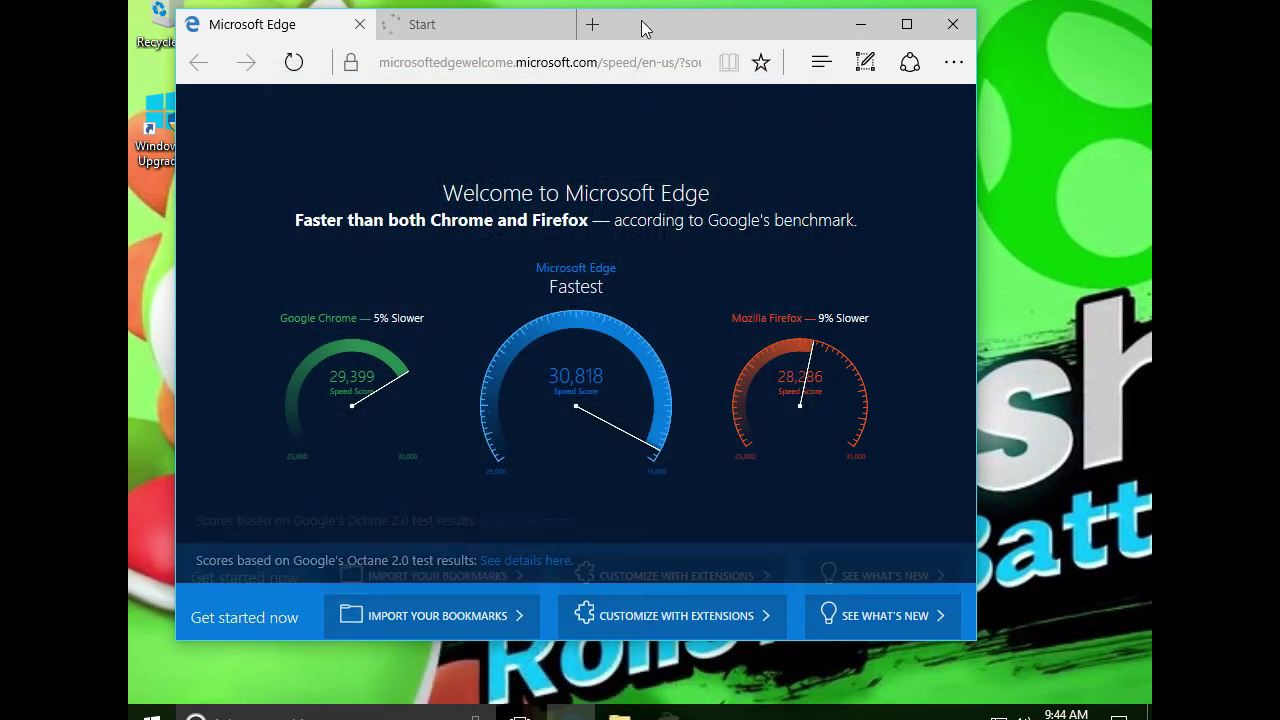
double_click(556, 60)
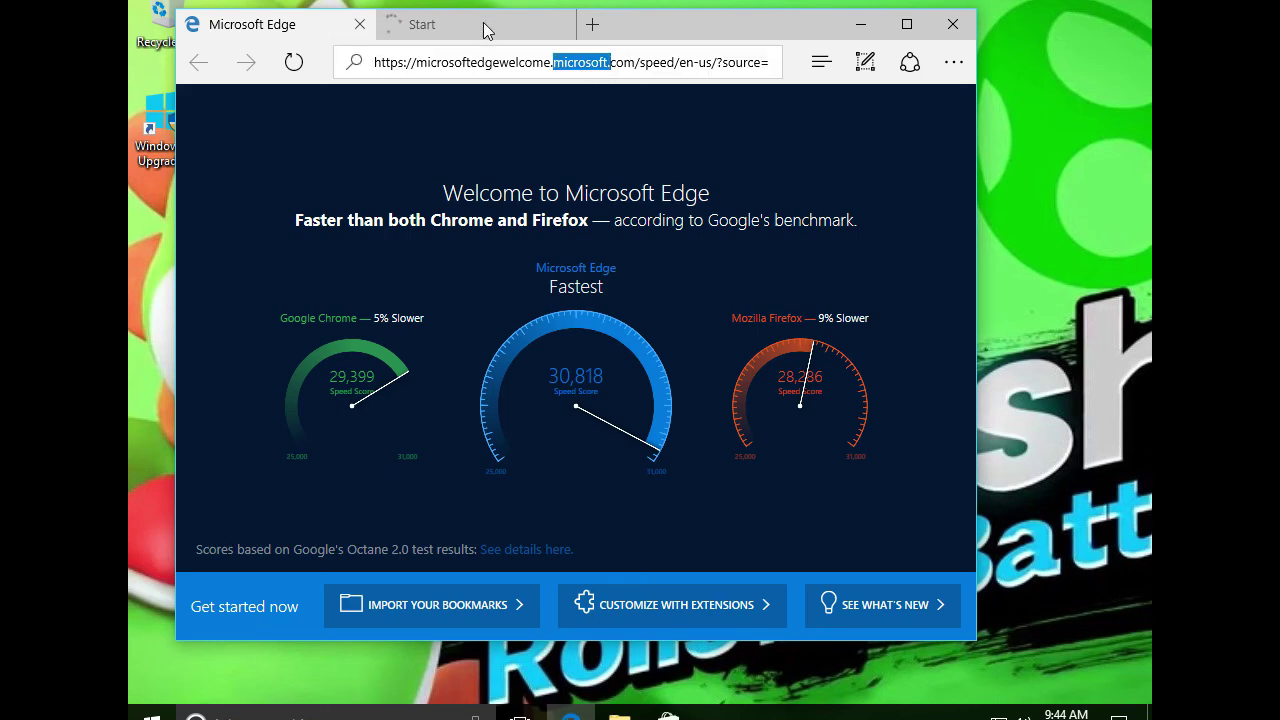
left_click_drag(443, 35, 579, 60)
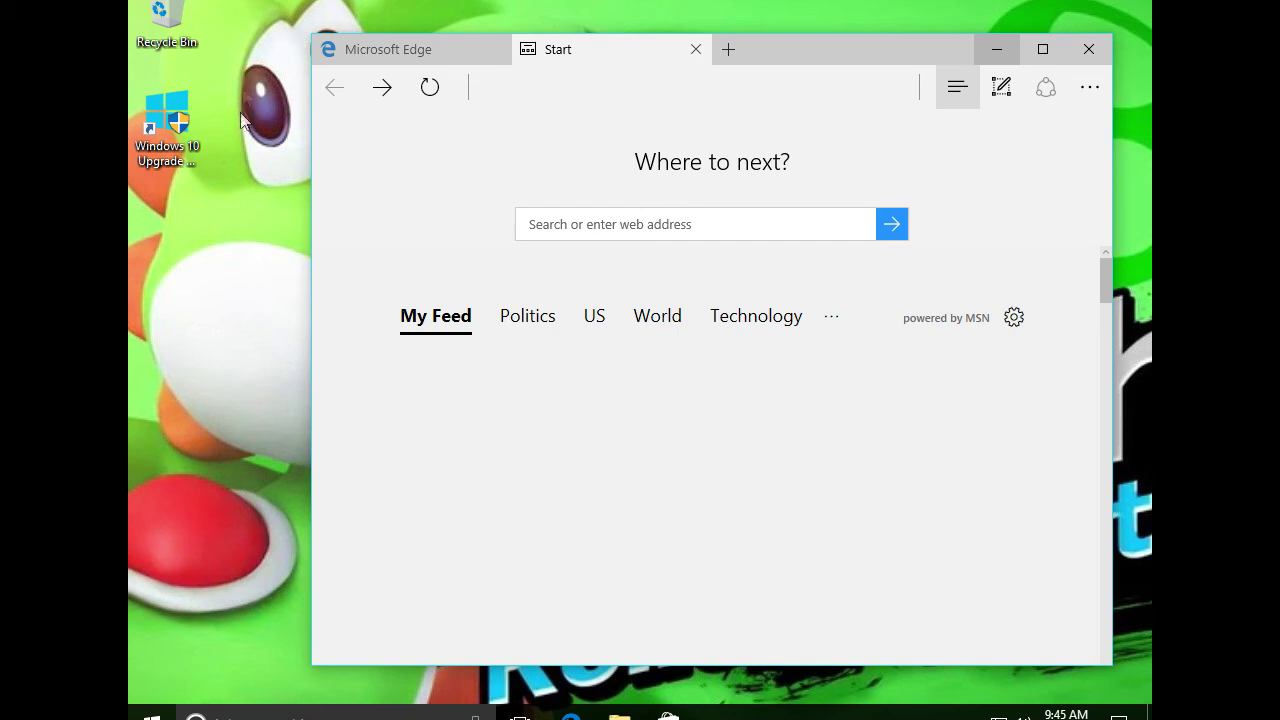
left_click_drag(190, 394, 256, 452)
left_click_drag(267, 541, 226, 395)
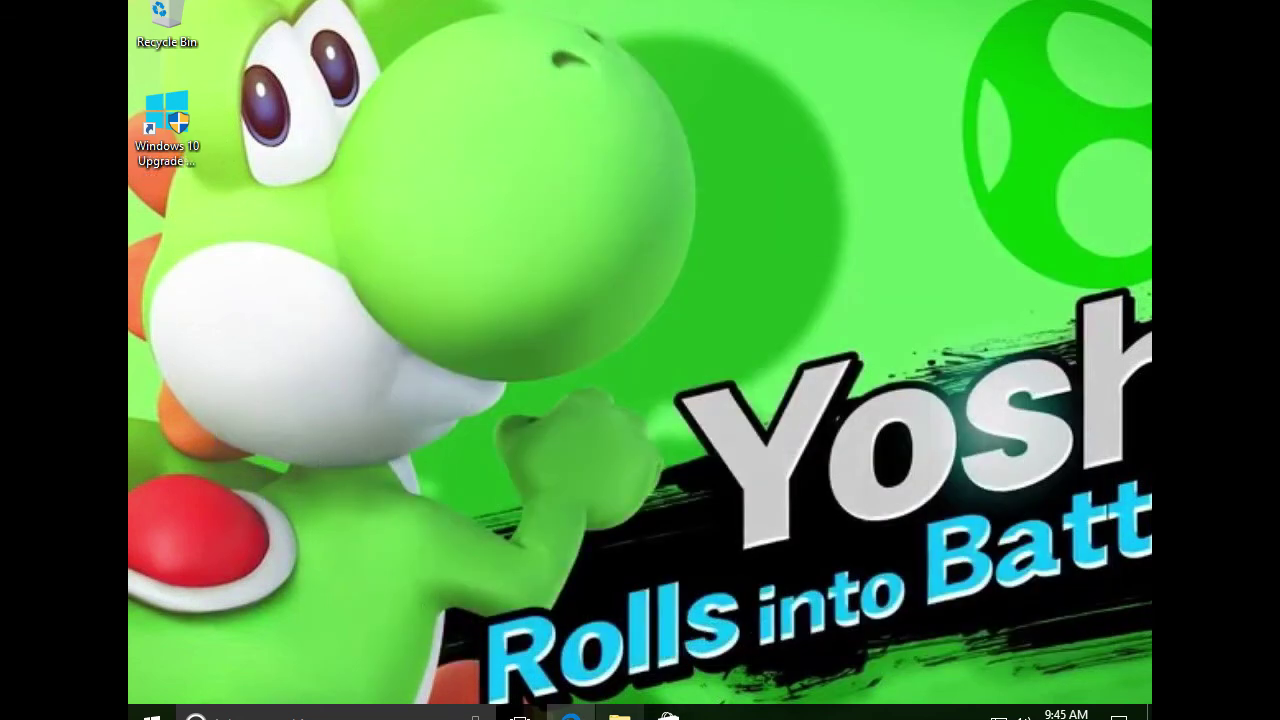
Launch File Explorer, try running D:\setup.exe from the Run box, then open a new Explorer window
left_click(631, 709)
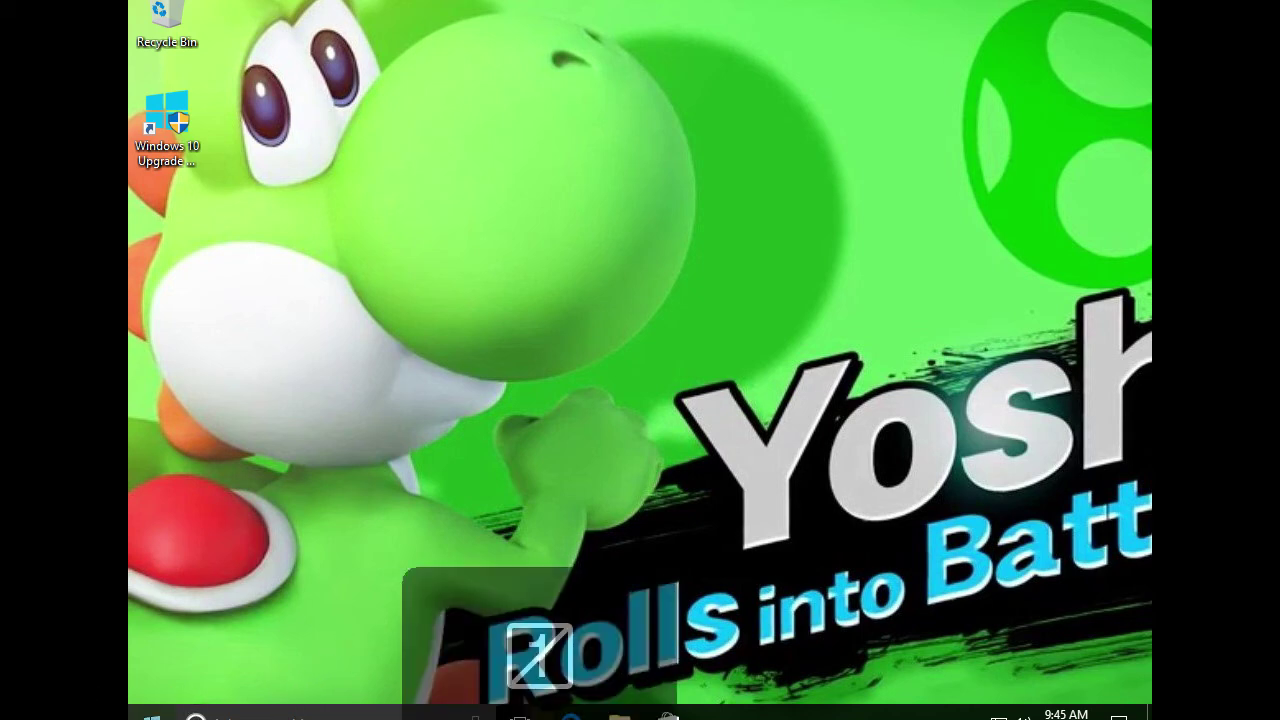
key("super+r")
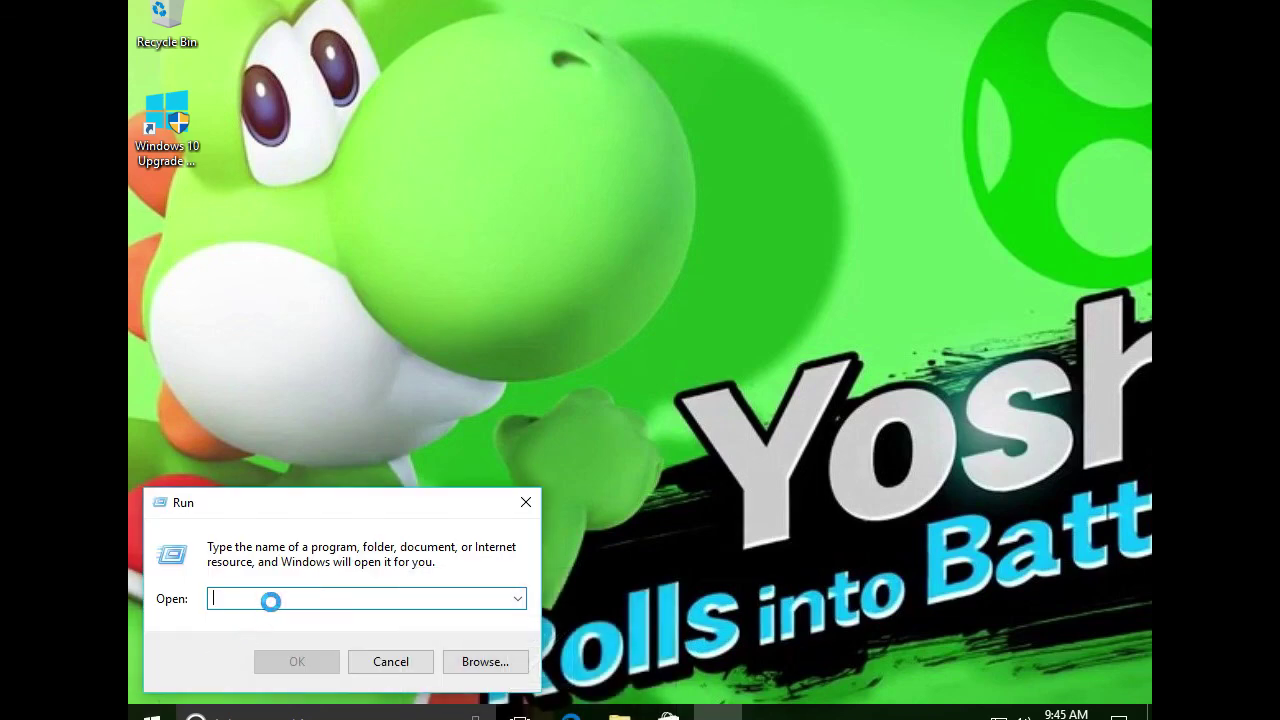
type("D:\\s")
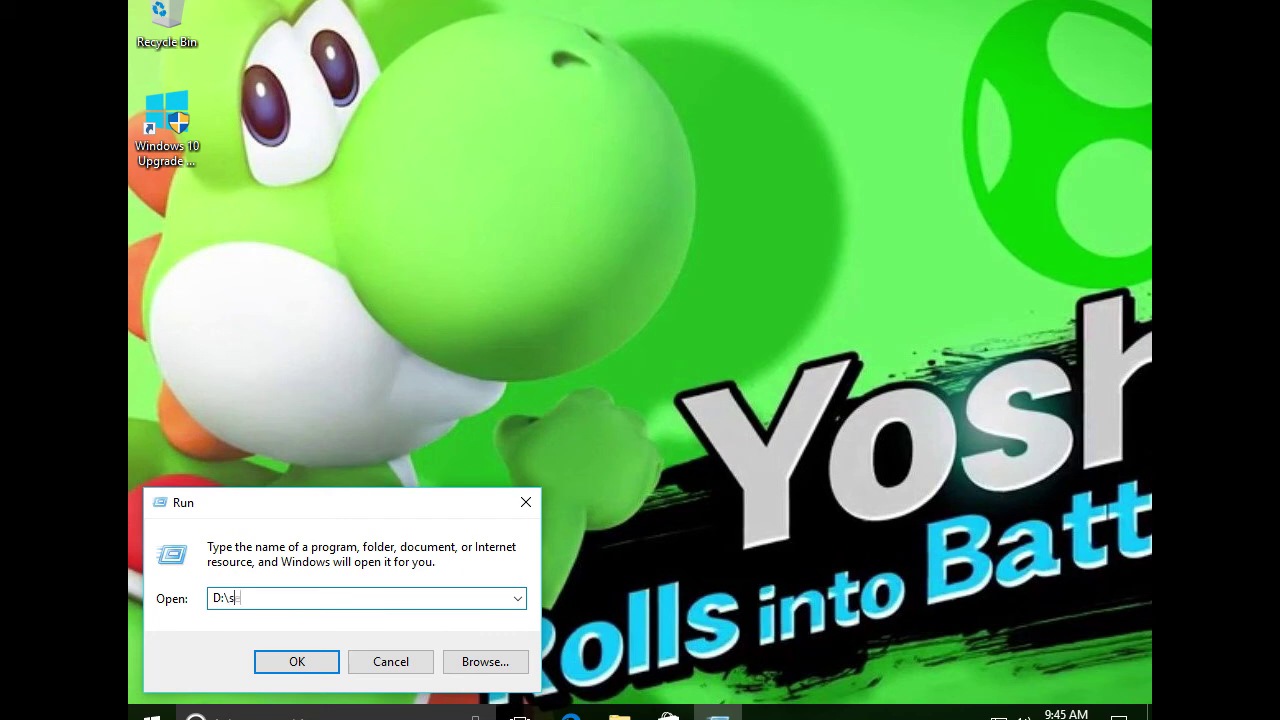
type("etup.exe")
key("Return")
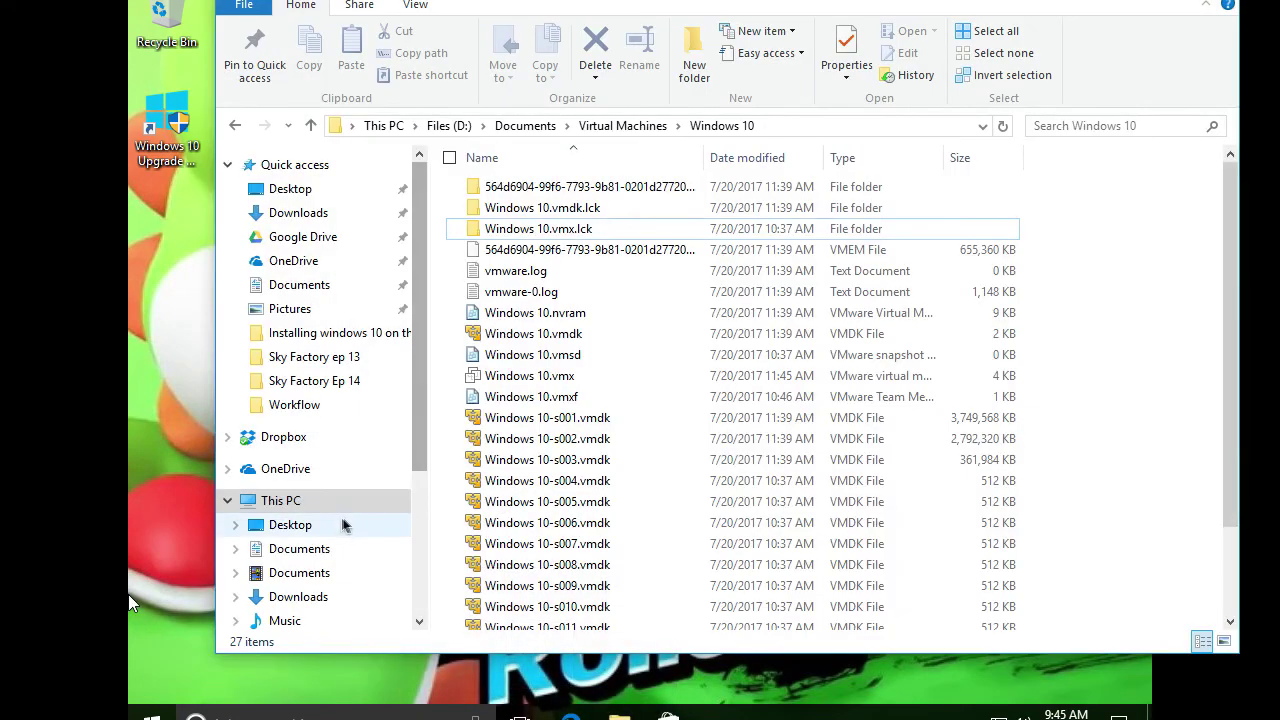
left_click(298, 596)
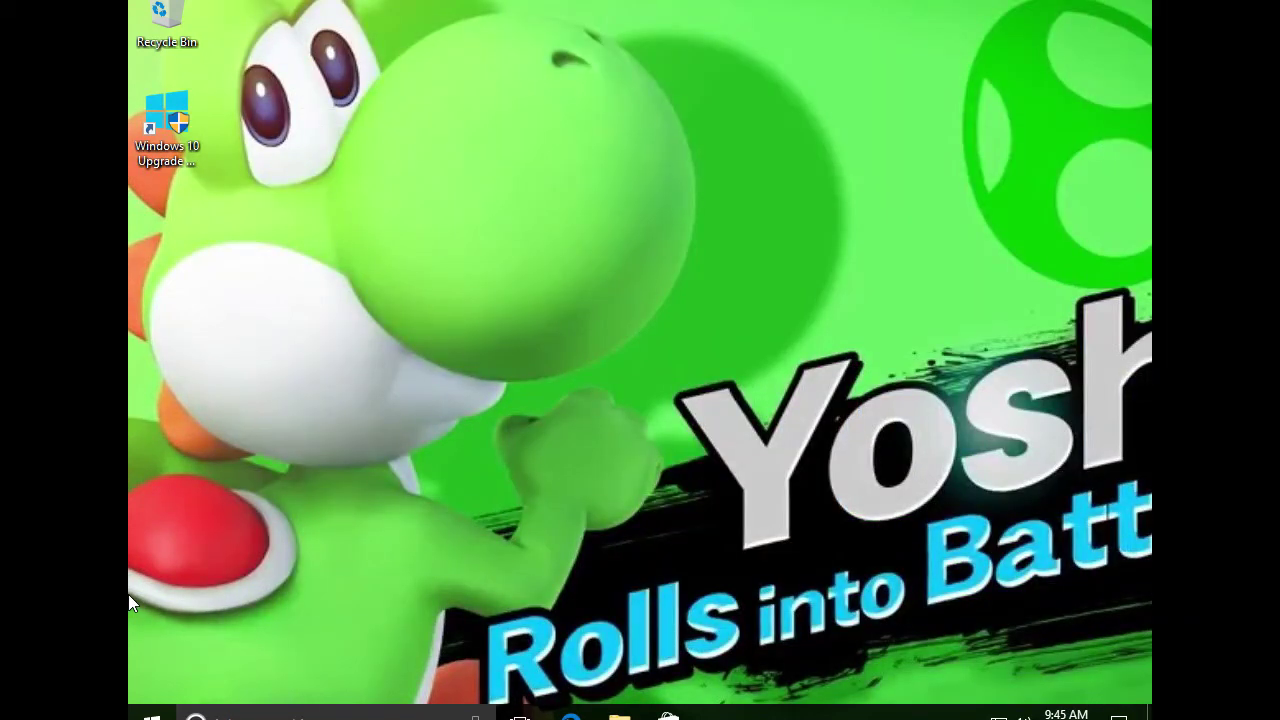
key("super+e")
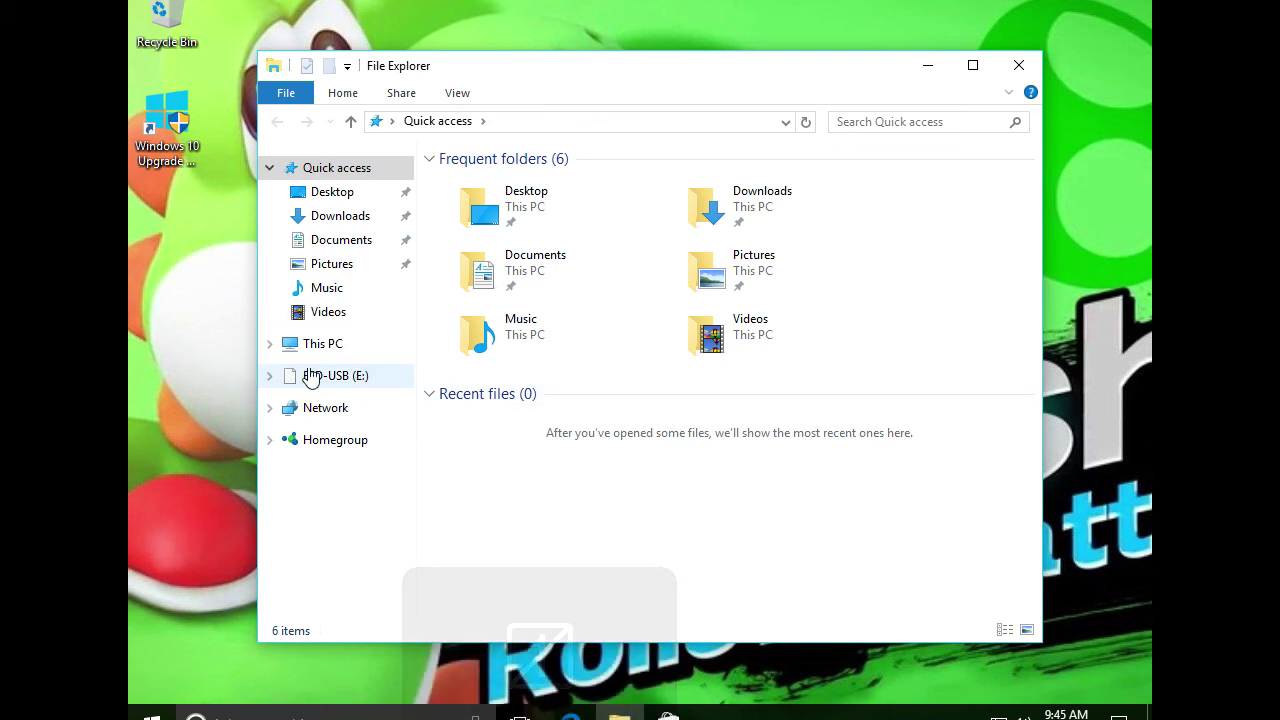
Open the VMware Tools DVD Drive (D:) under This PC and run its setup application
left_click(321, 345)
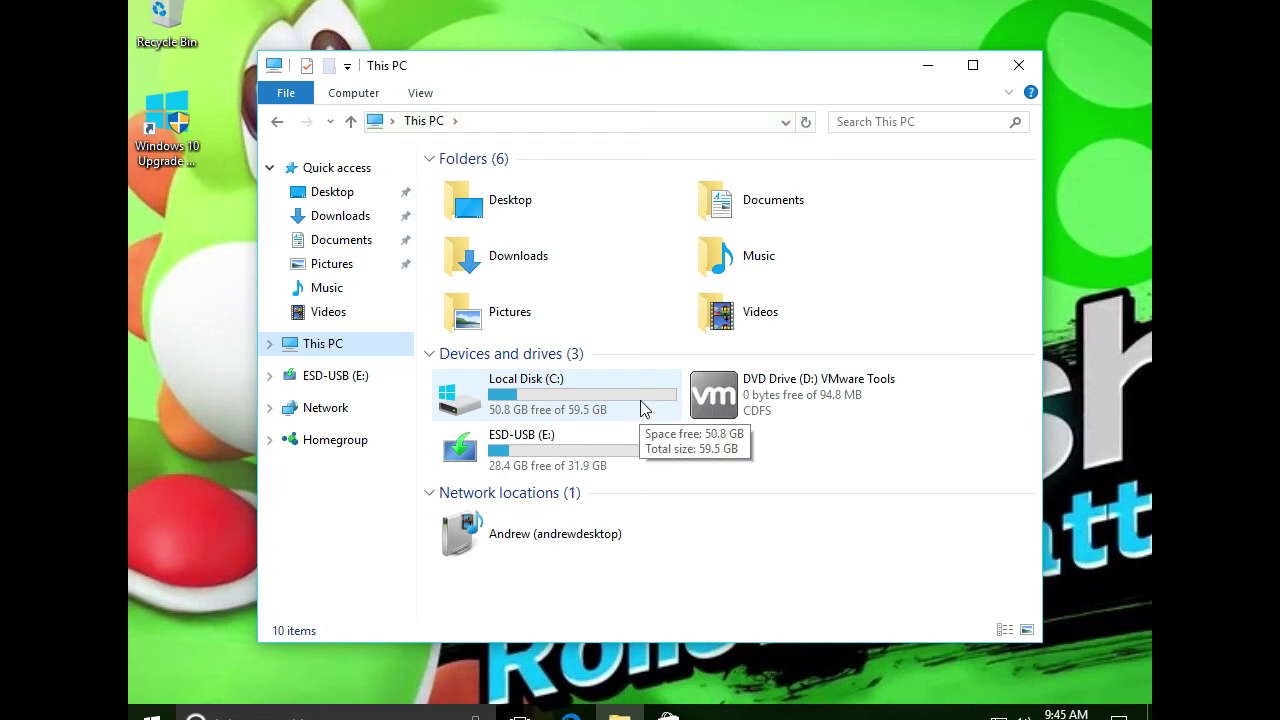
left_click(758, 398)
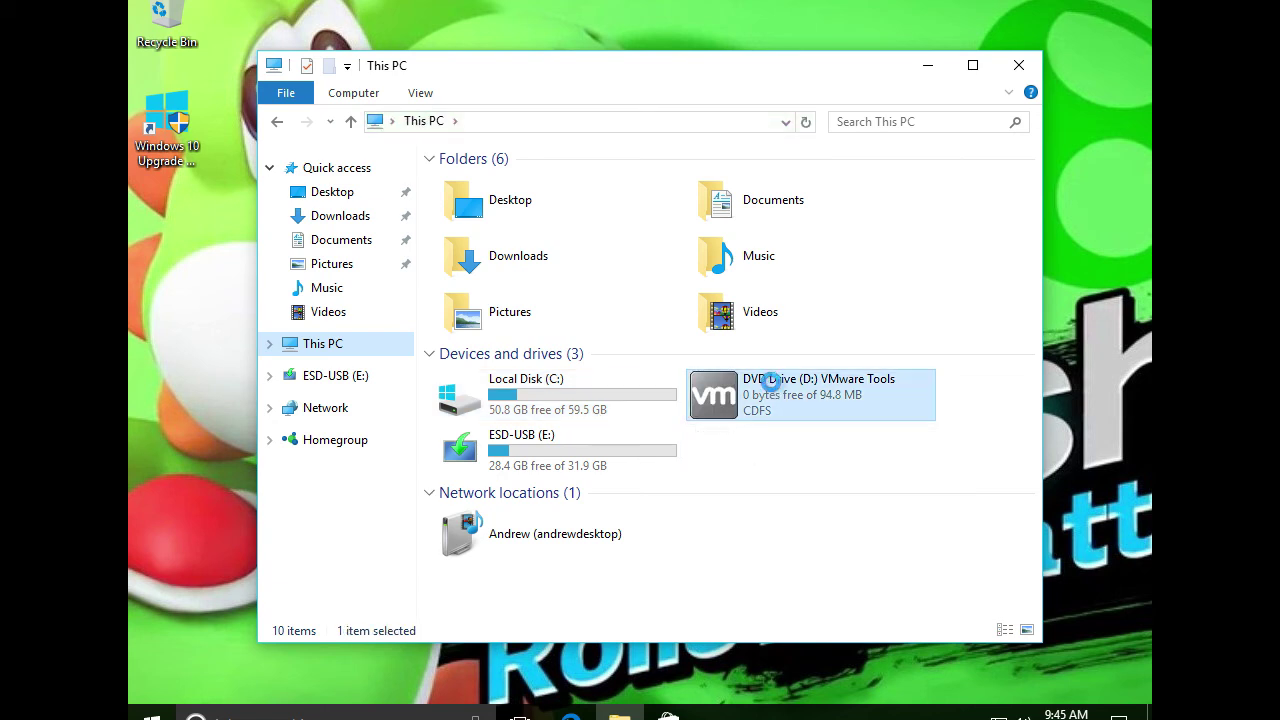
double_click(781, 392)
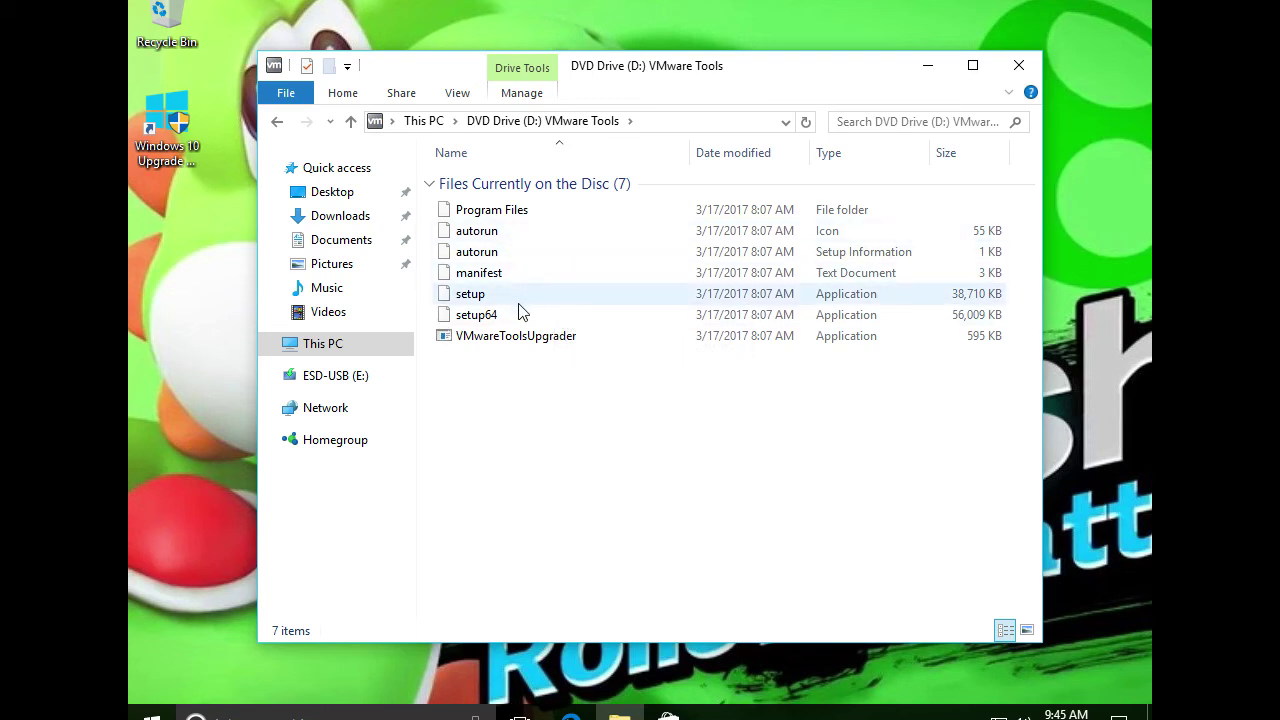
double_click(519, 299)
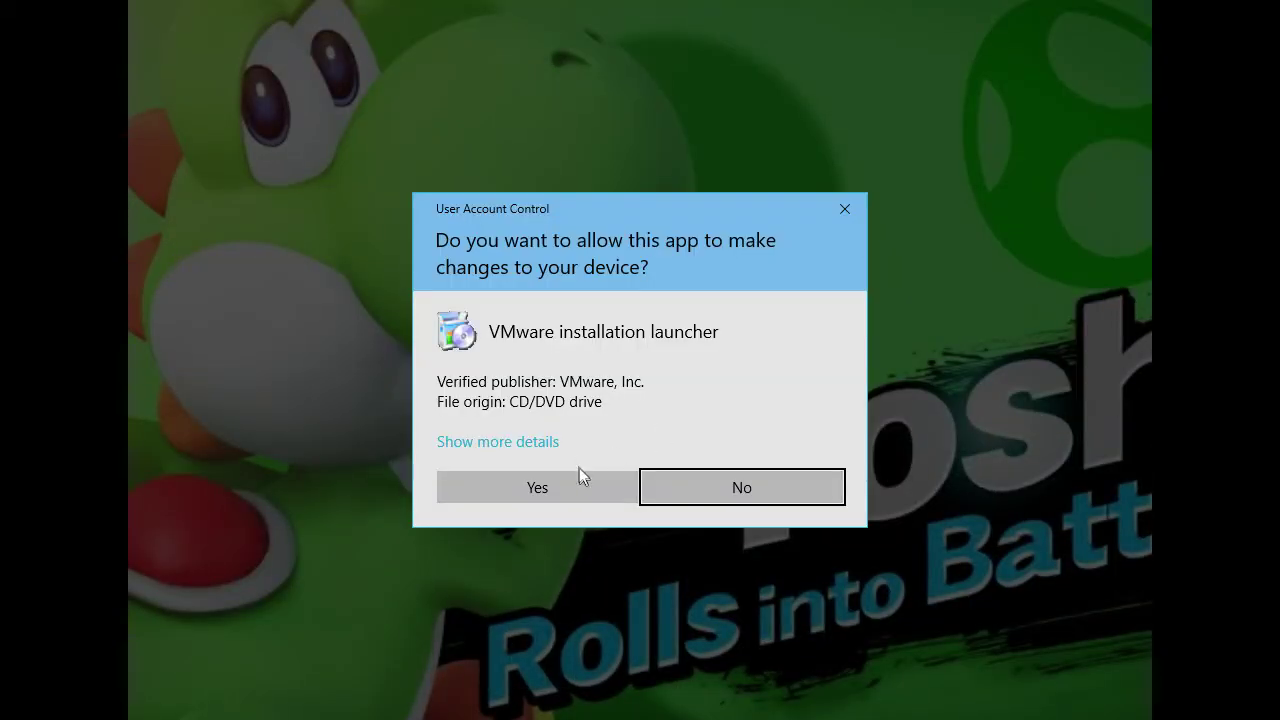
Approve the VMware installation launcher, then close File Explorer and the Run box
left_click(589, 486)
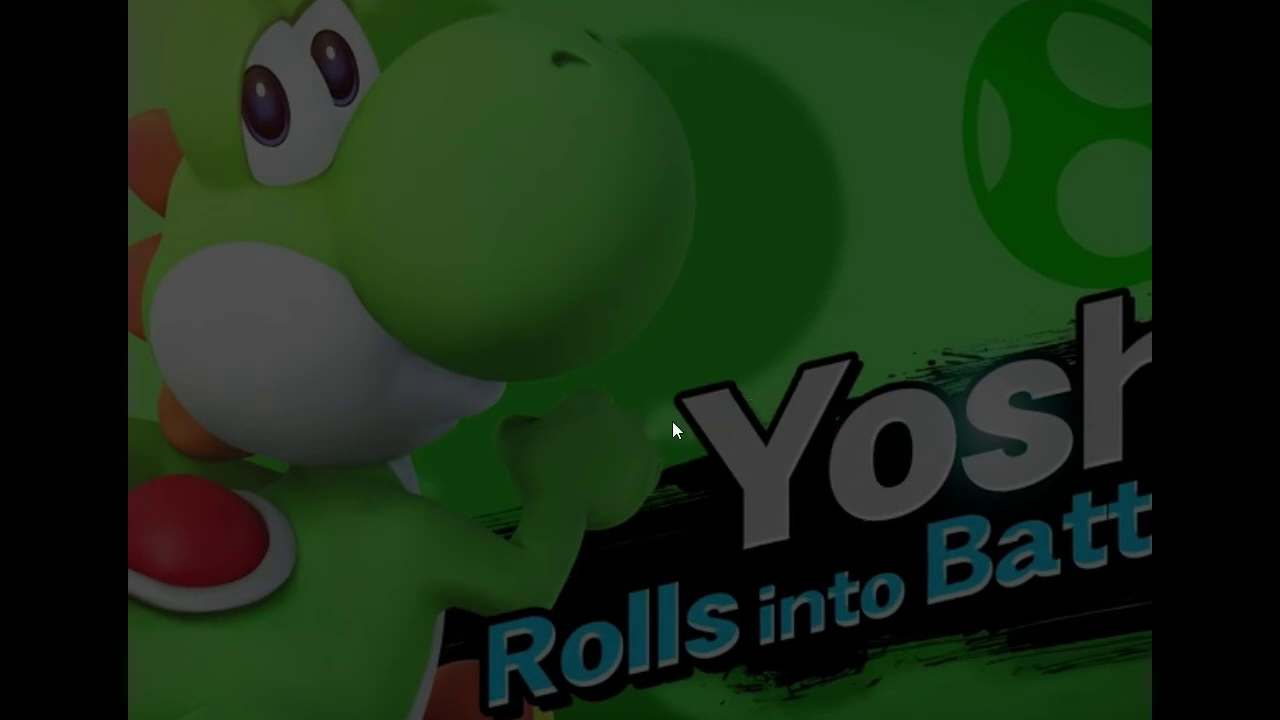
left_click(740, 487)
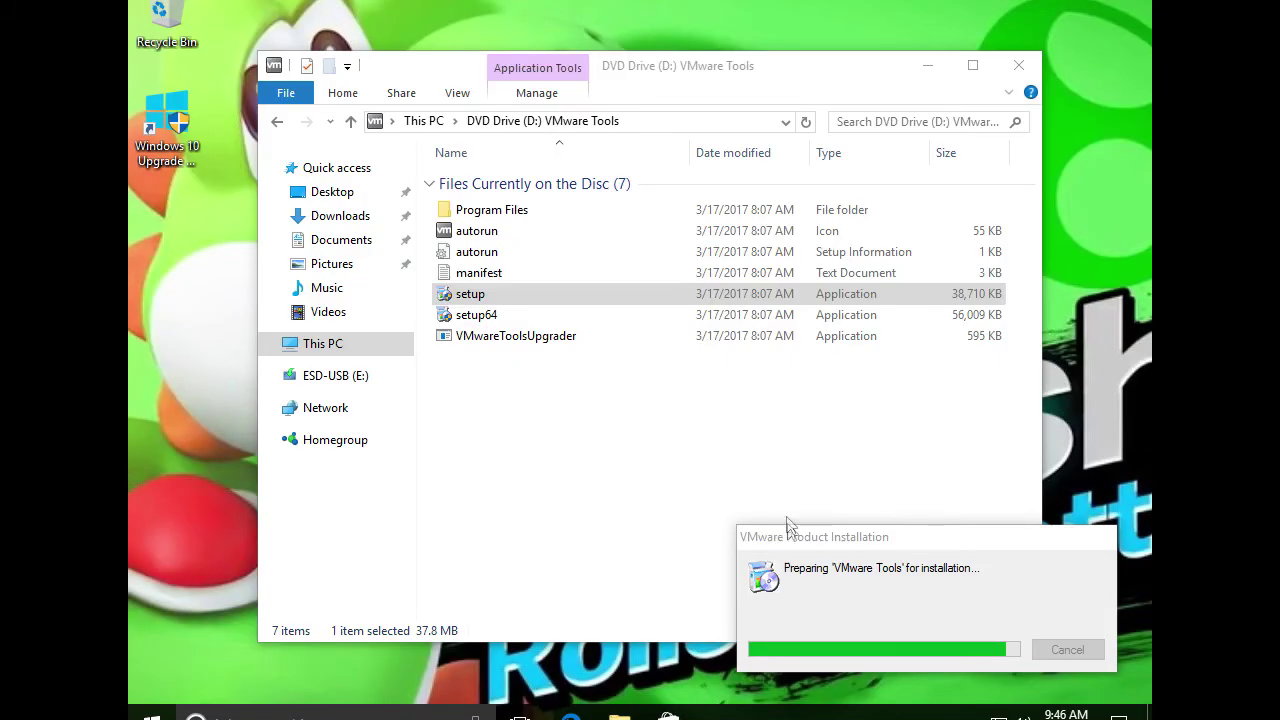
key("super+r")
left_click(1019, 66)
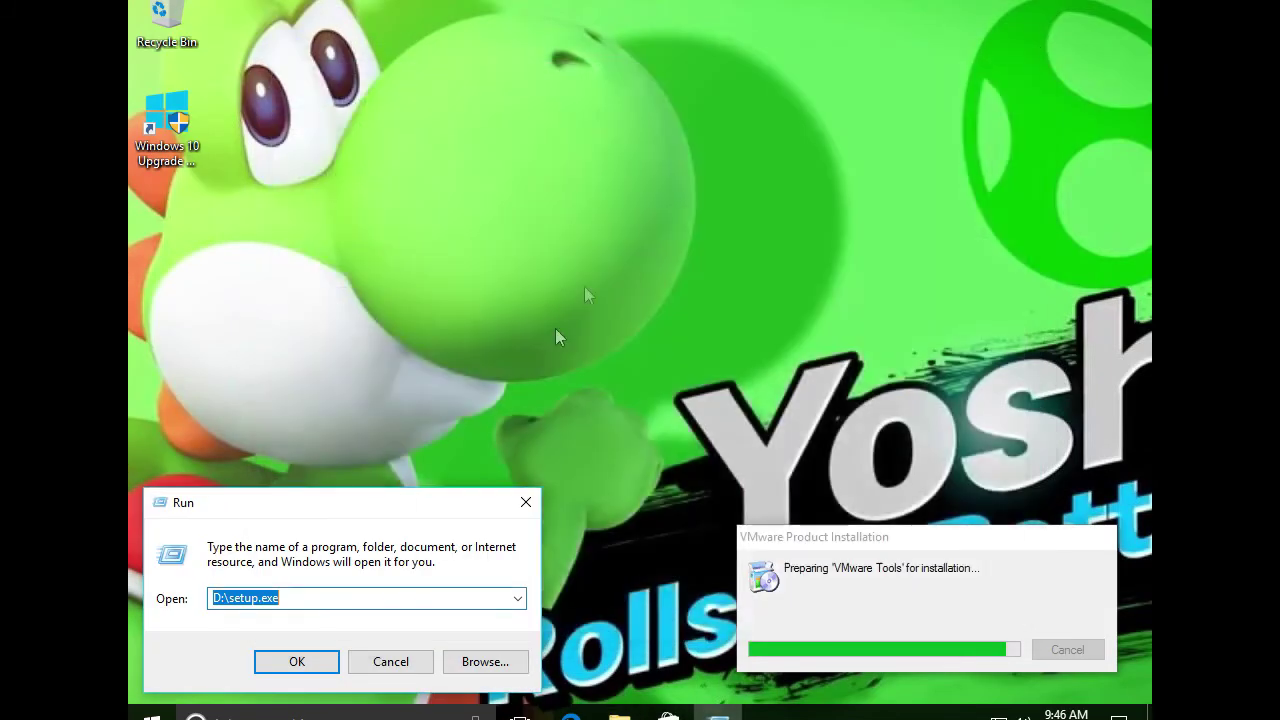
left_click(525, 501)
Move the Upgrade Assistant shortcut, centre the VMware preparing window, and switch to the host's Google results
left_click_drag(534, 421, 783, 228)
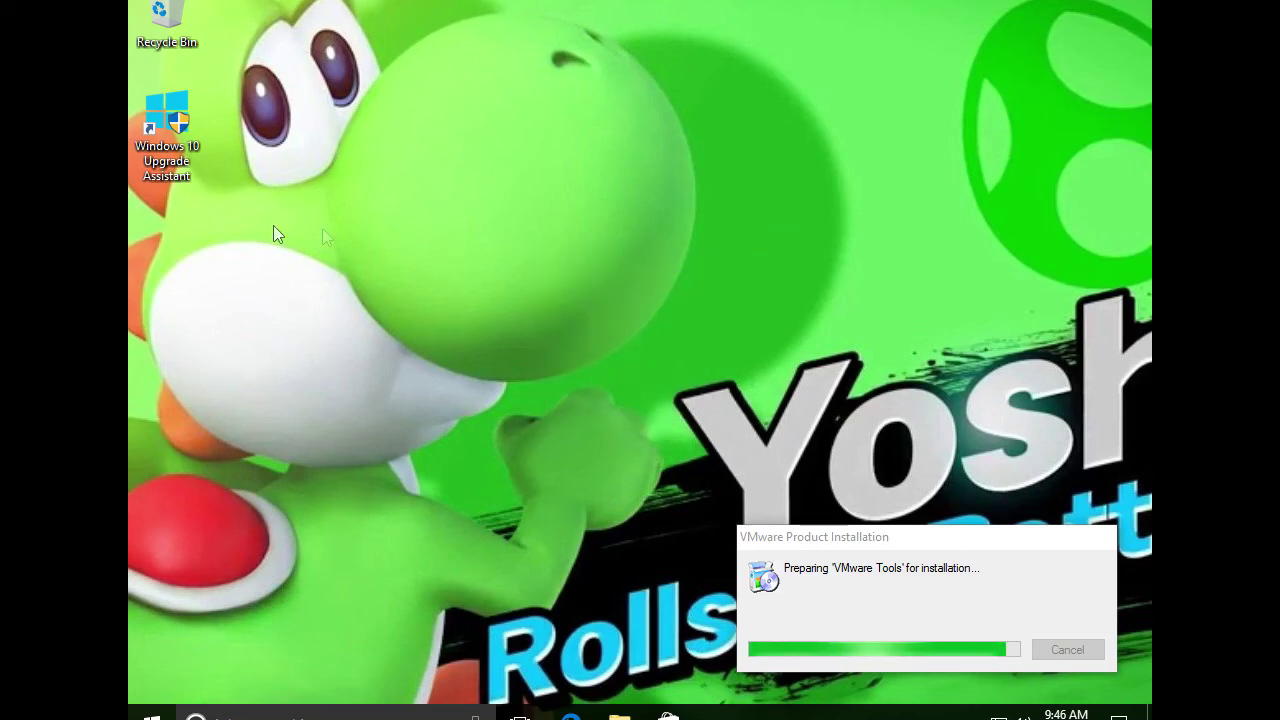
left_click_drag(170, 8, 590, 355)
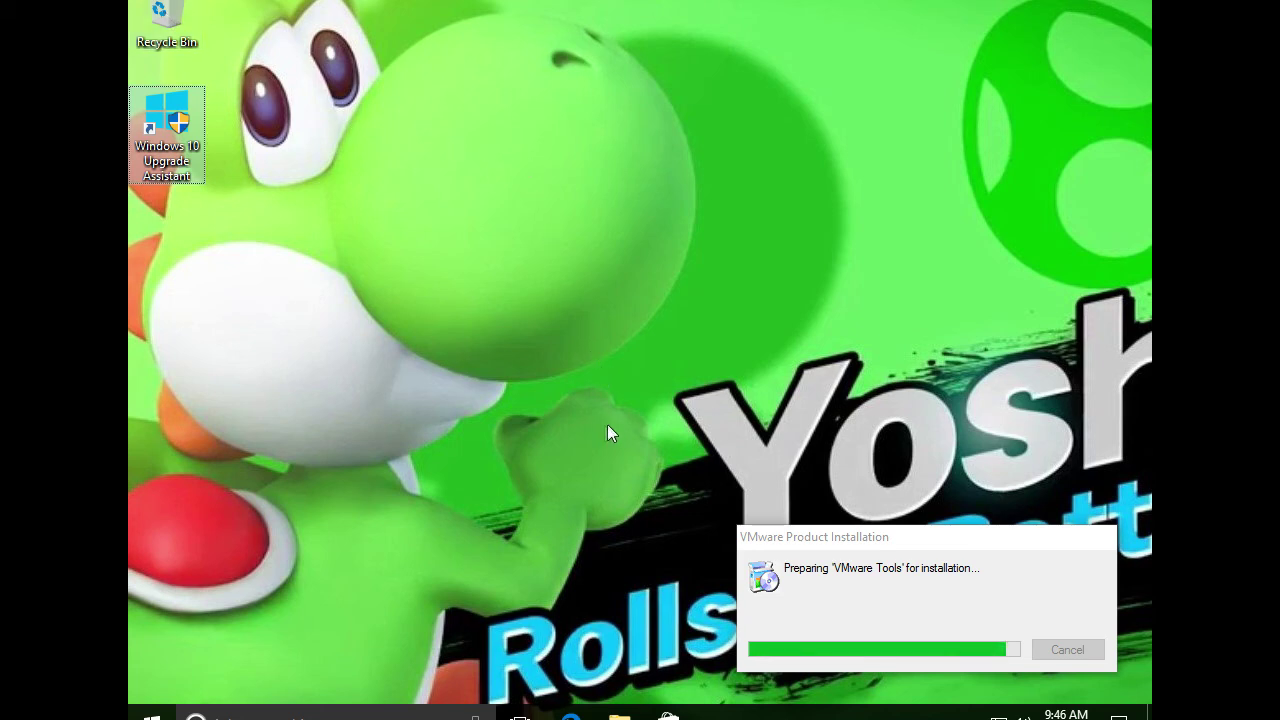
left_click_drag(838, 543, 546, 256)
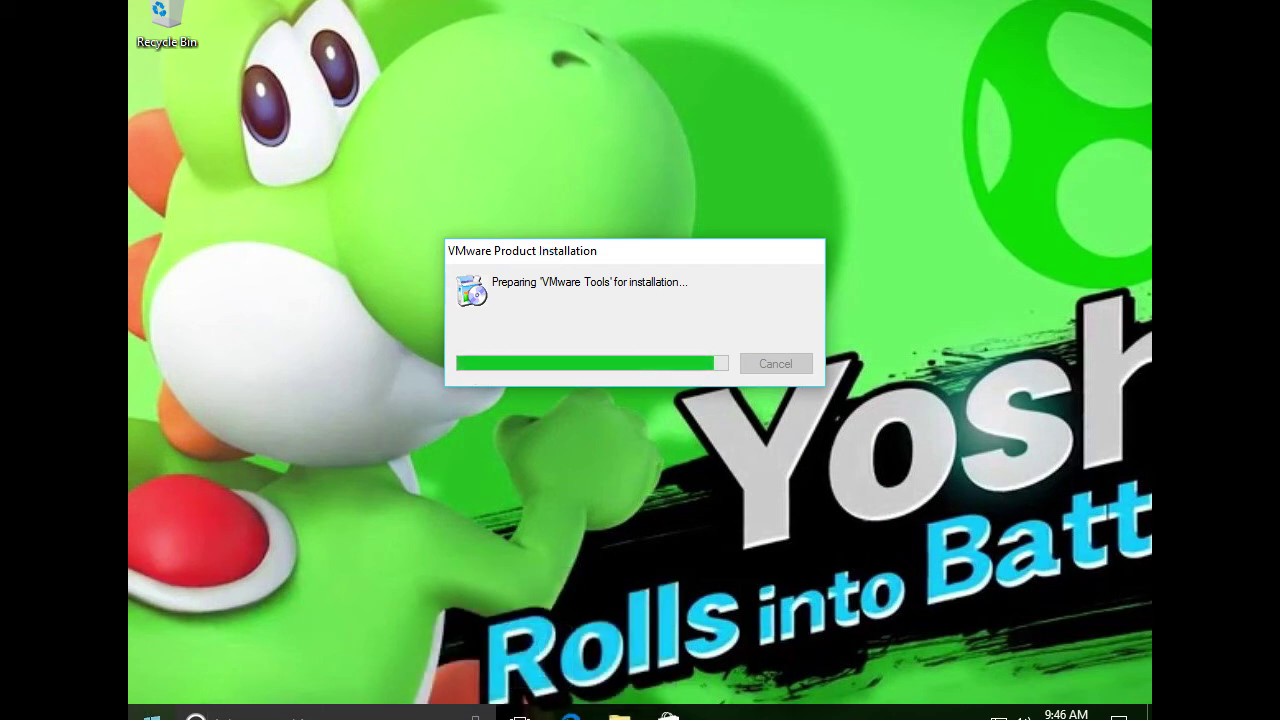
mouse_move(100, 719)
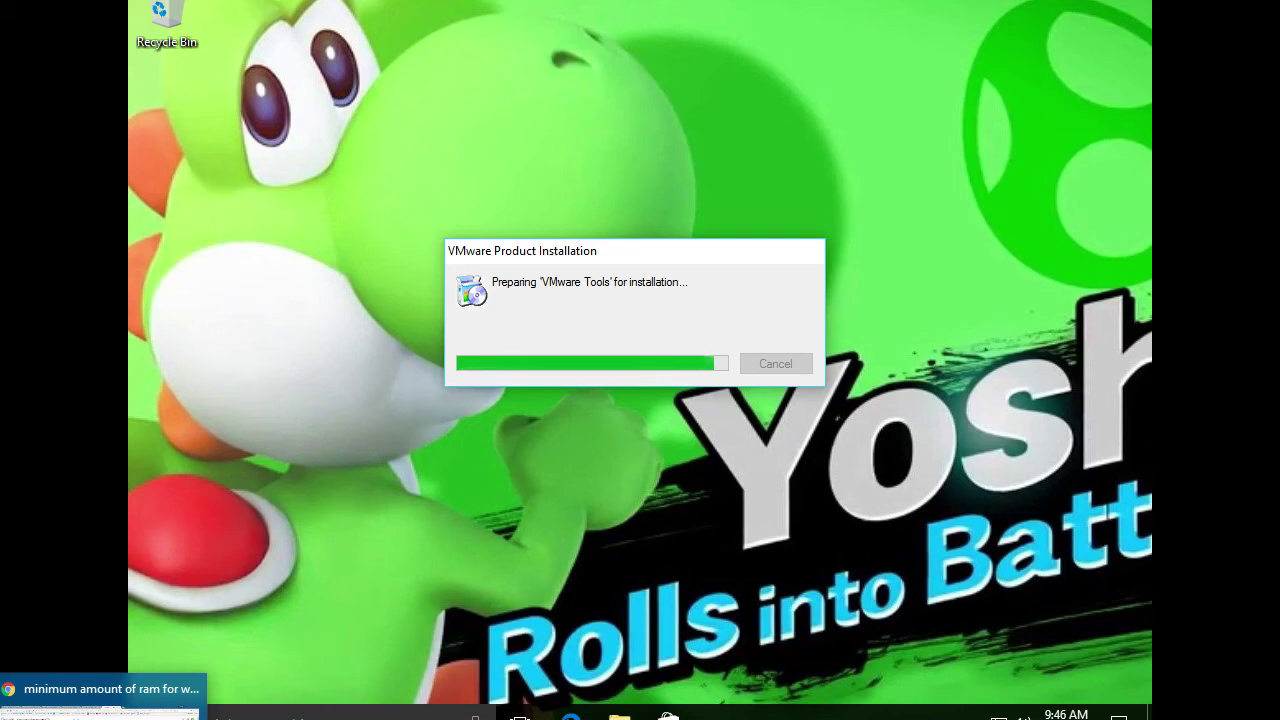
left_click(100, 695)
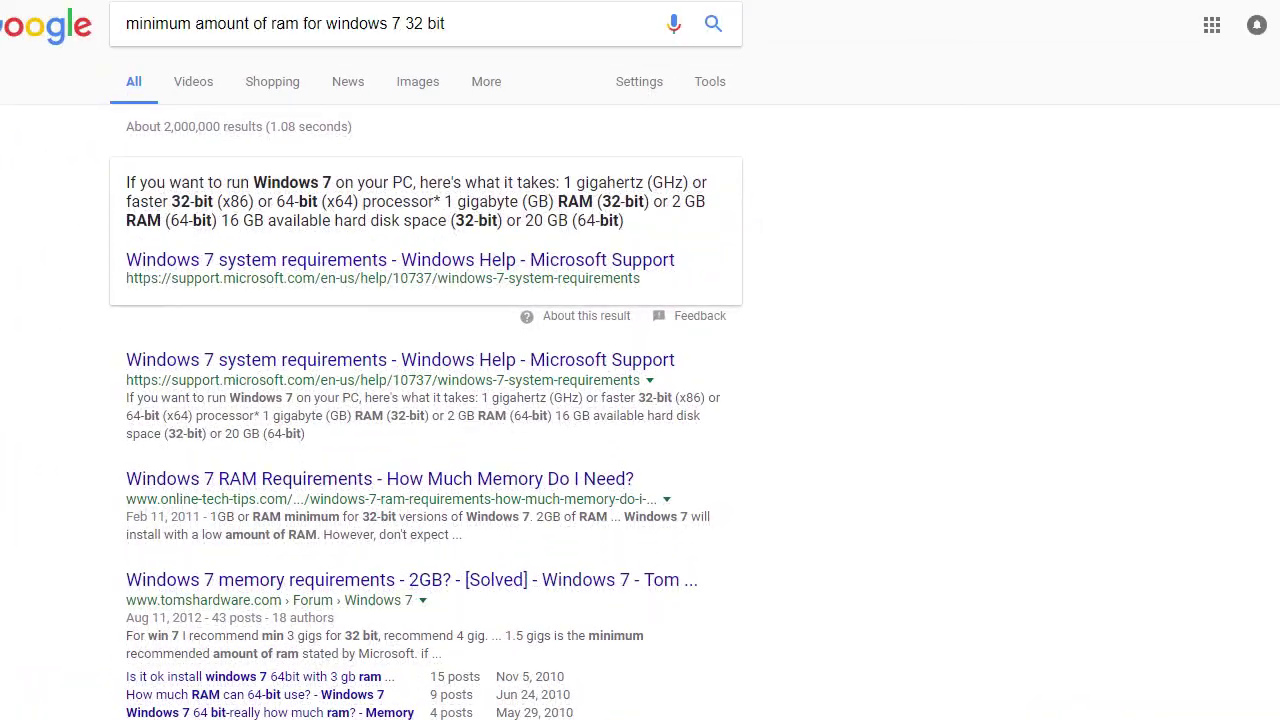
Search Google for 'how to set up a paging file windows 10' and open Winaero's page-file guide
left_click(323, 23)
key("ctrl+a")
type("how to set up a paging file")
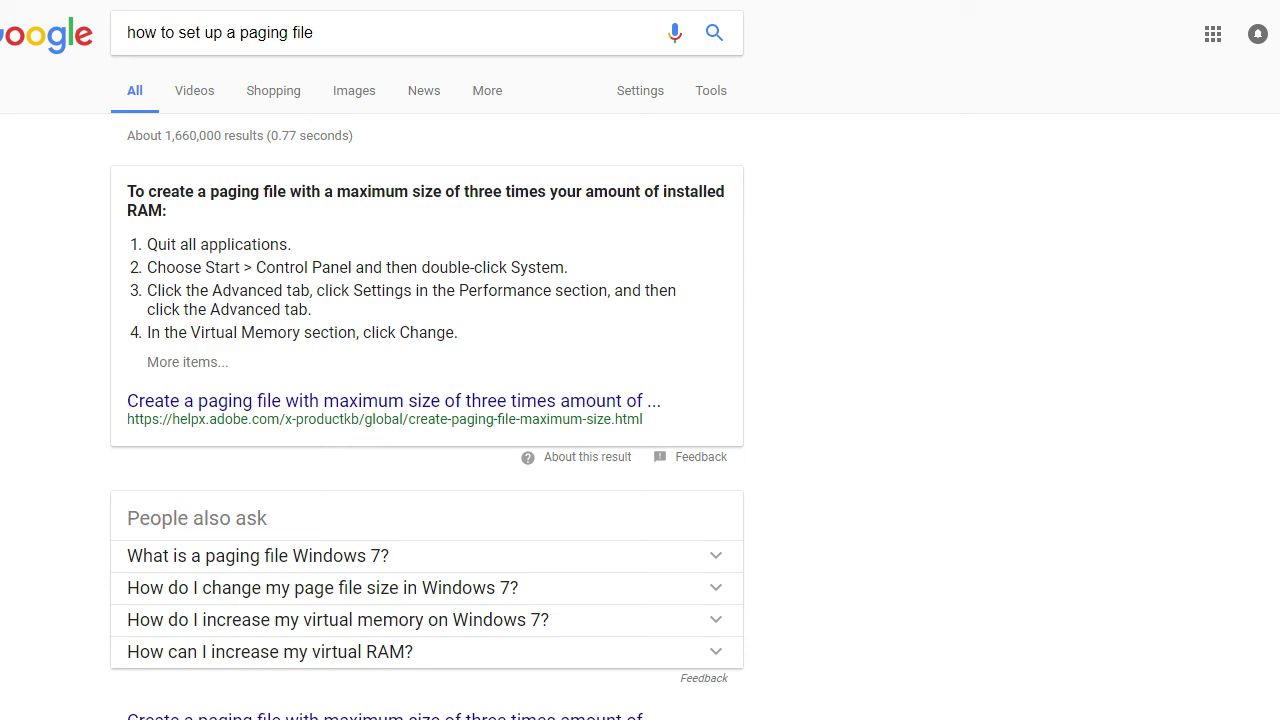
left_click(365, 25)
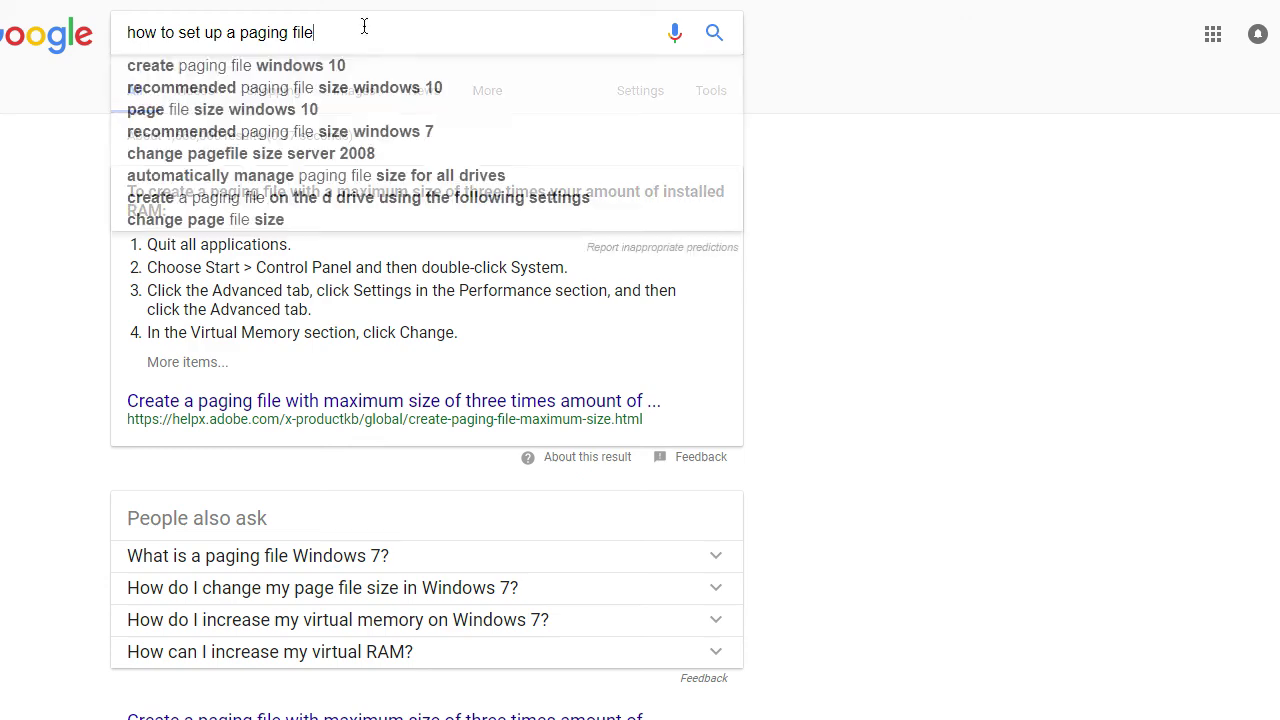
type("windows")
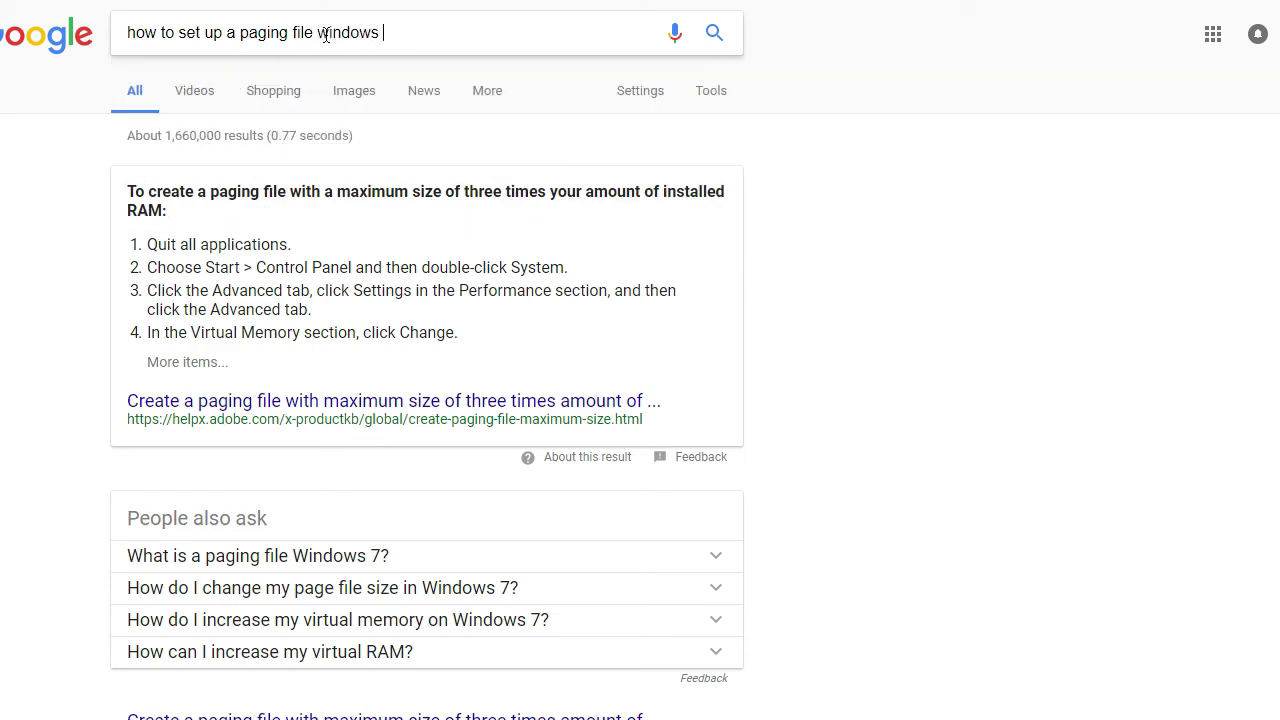
type(" 10")
key("Return")
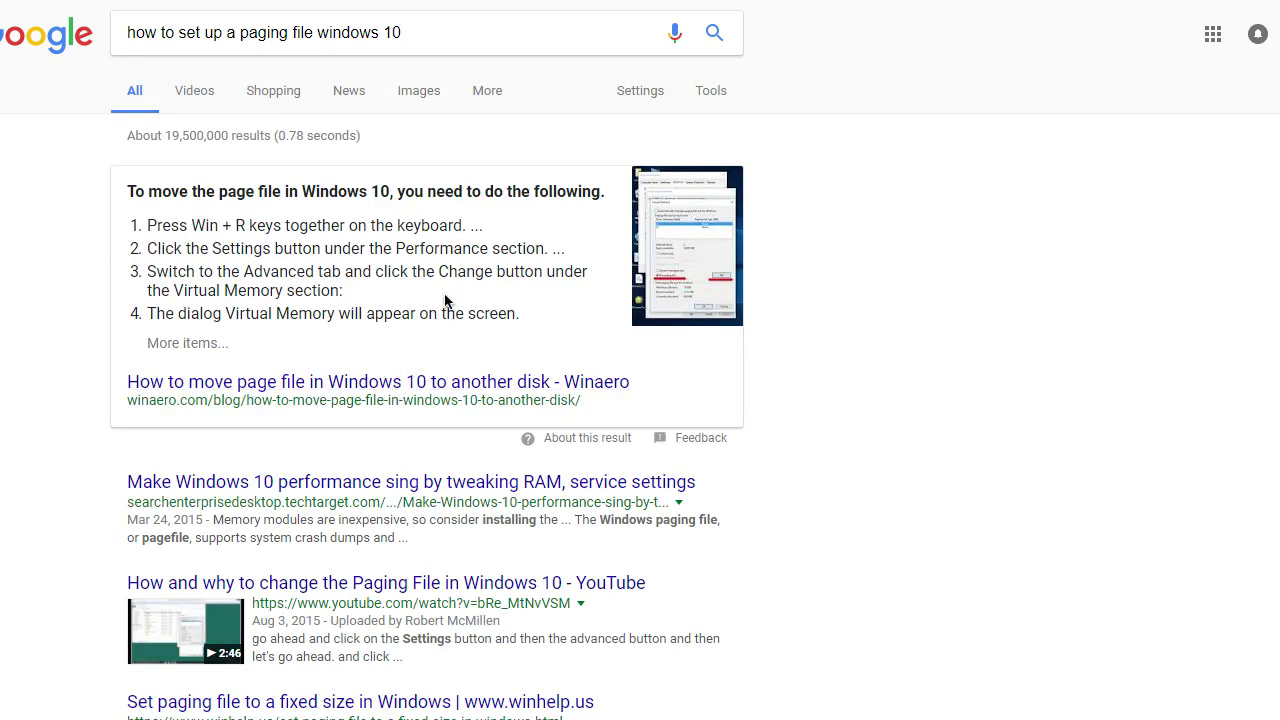
left_click(480, 250)
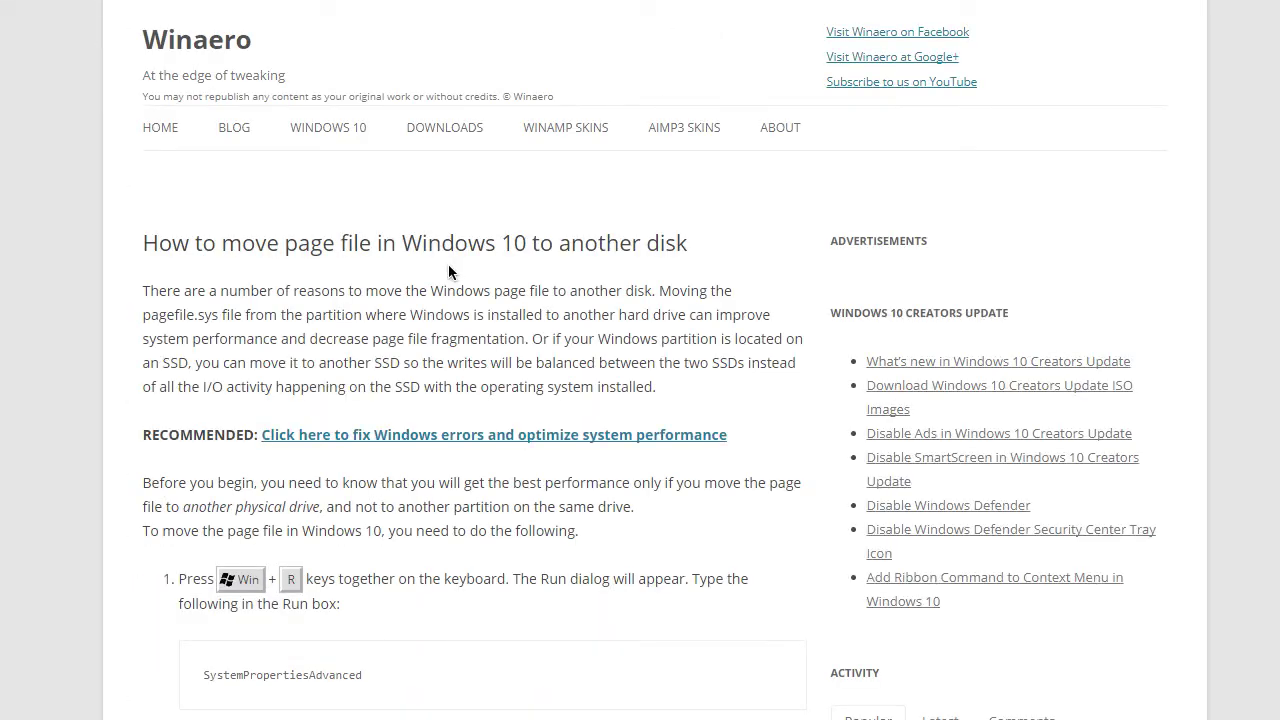
scroll(440, 70, "down", 4)
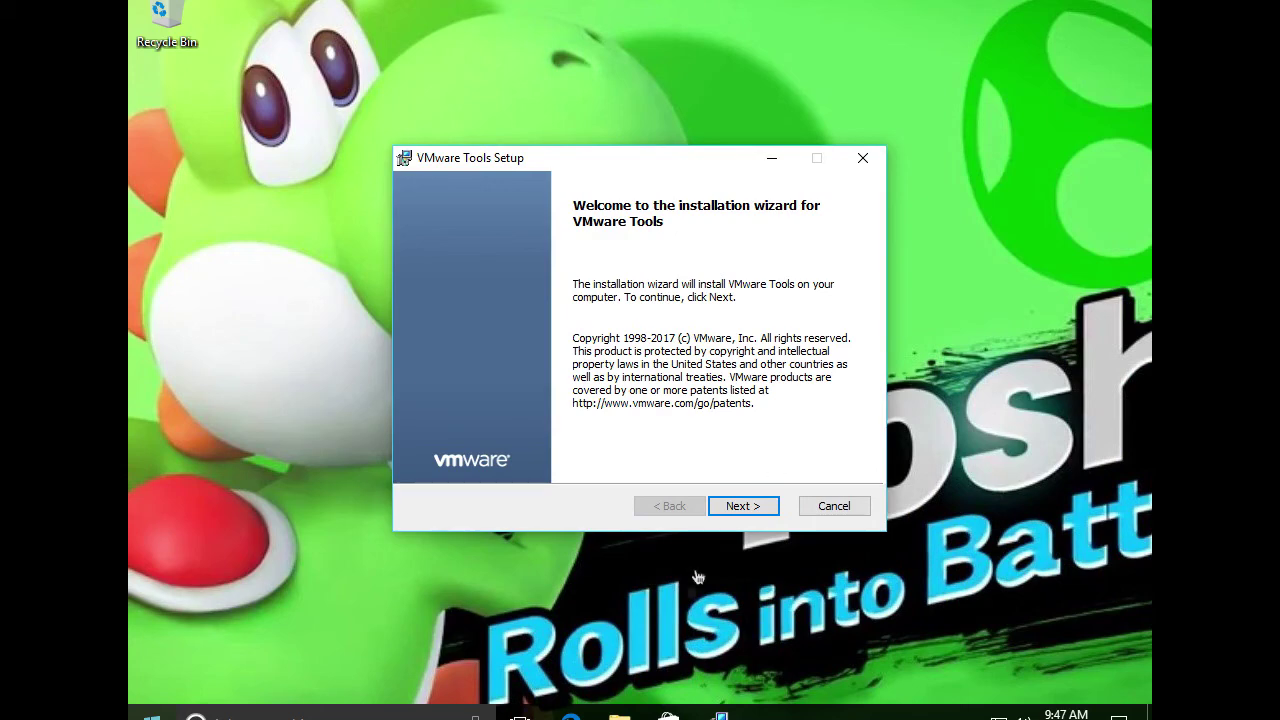
Step through the VMware Tools Setup wizard choosing Typical, not Complete, and begin the installation
left_click(752, 506)
left_click(753, 505)
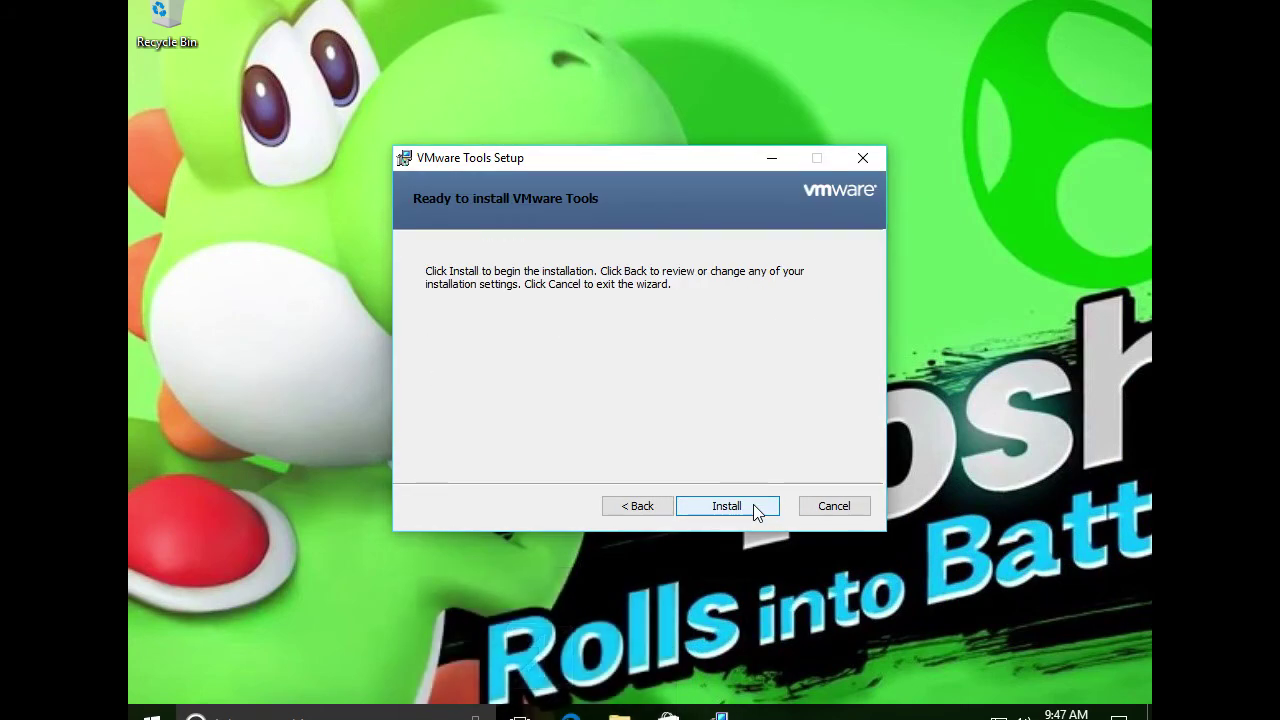
left_click(634, 506)
left_click(494, 347)
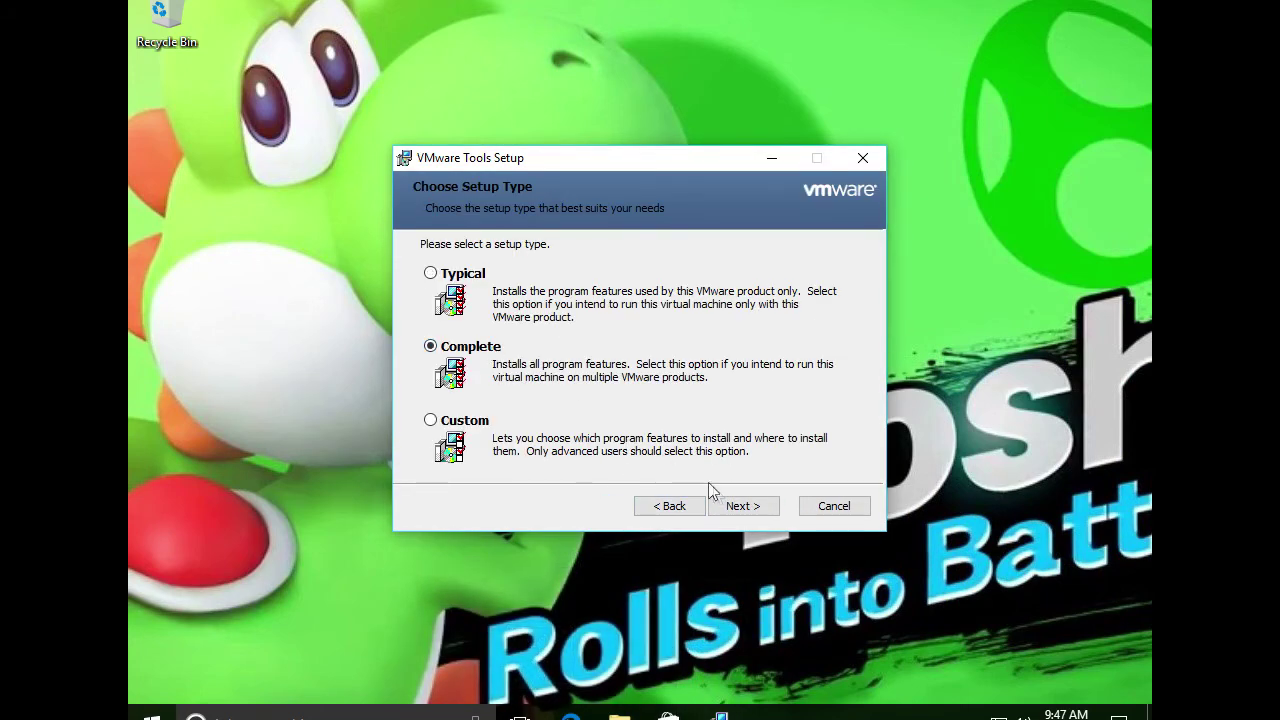
left_click(458, 273)
left_click(745, 507)
left_click(744, 513)
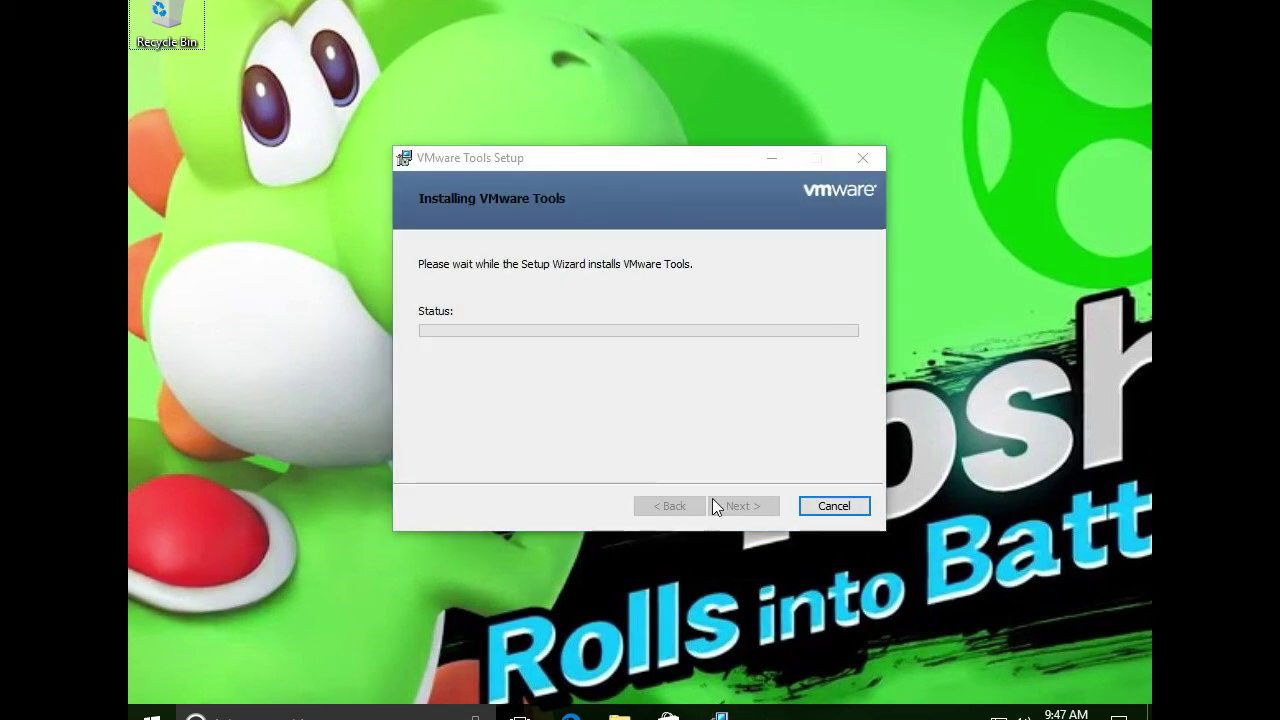
Launch SystemPropertiesAdvanced from the Run box and move the VMware setup window aside
key("super+r")
type("S")
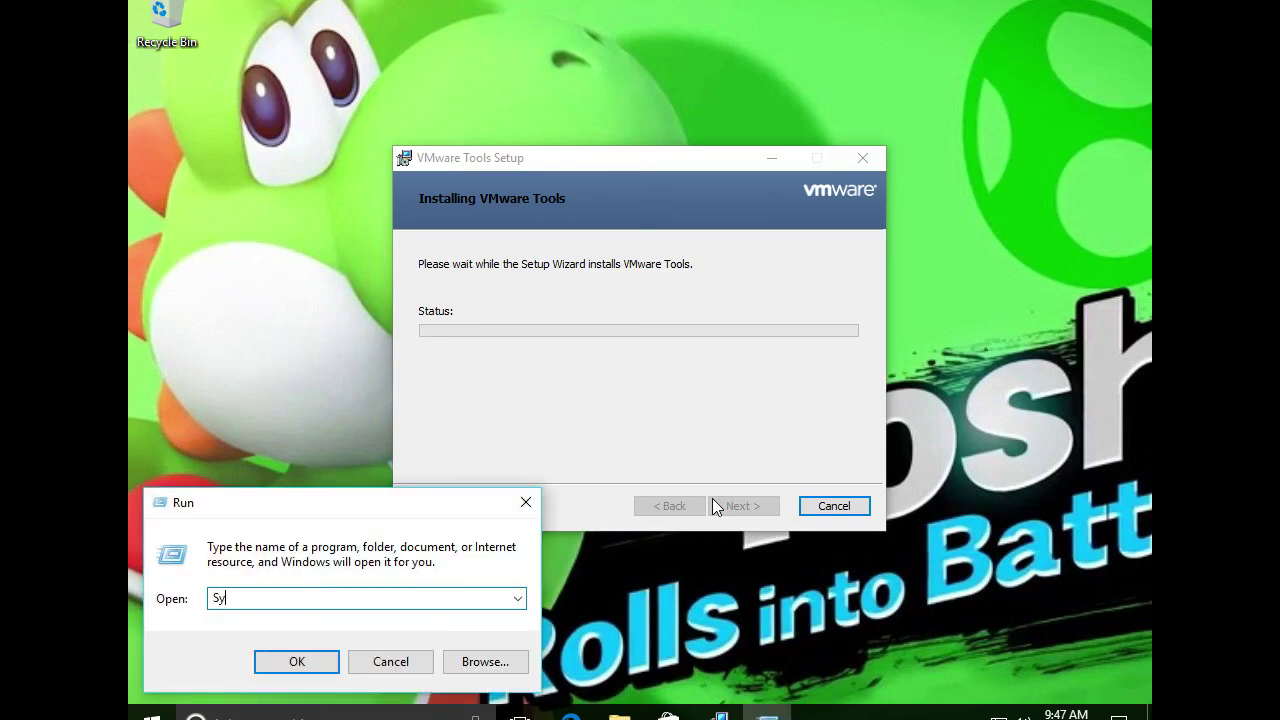
type("yste")
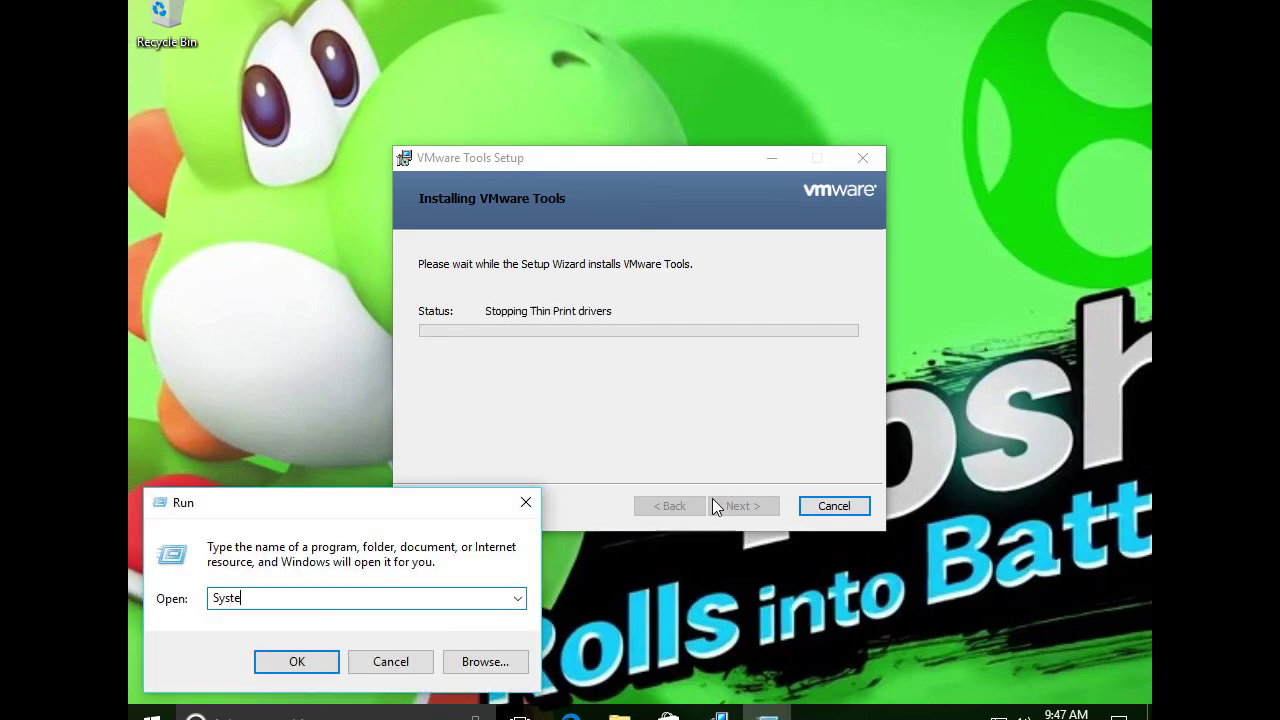
type("mPropert")
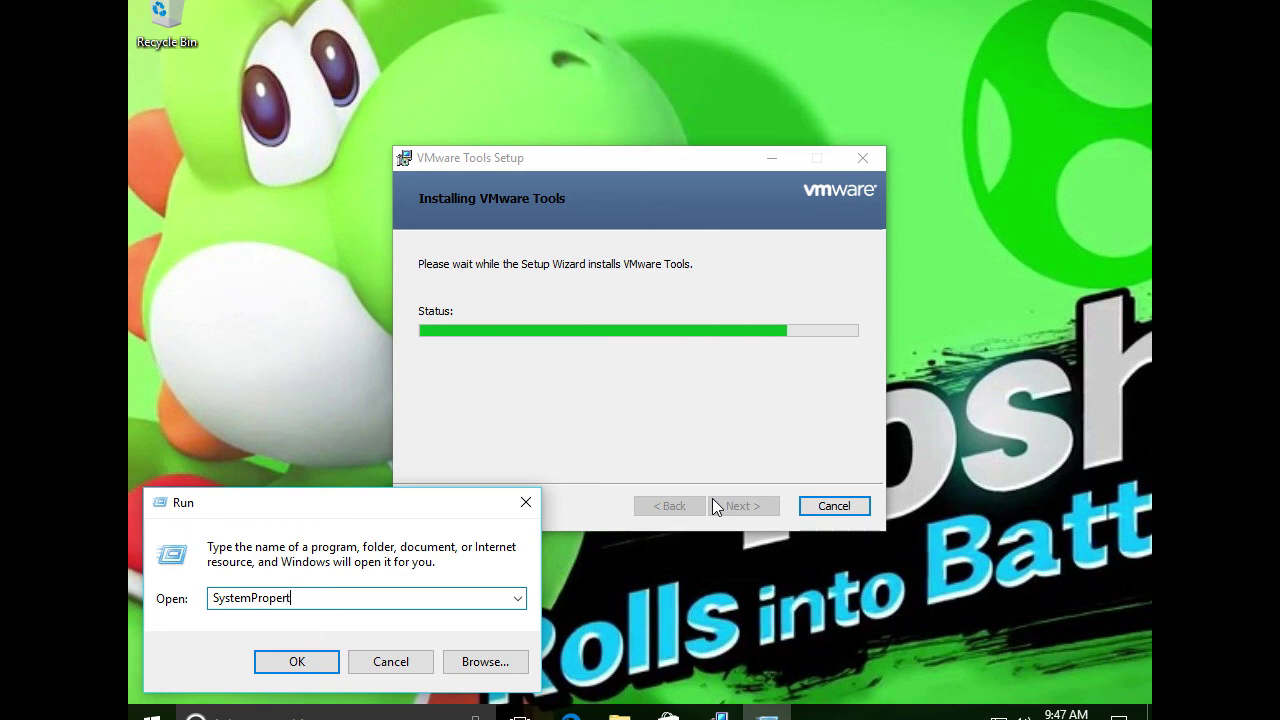
type("iesAdvanced")
key("Return")
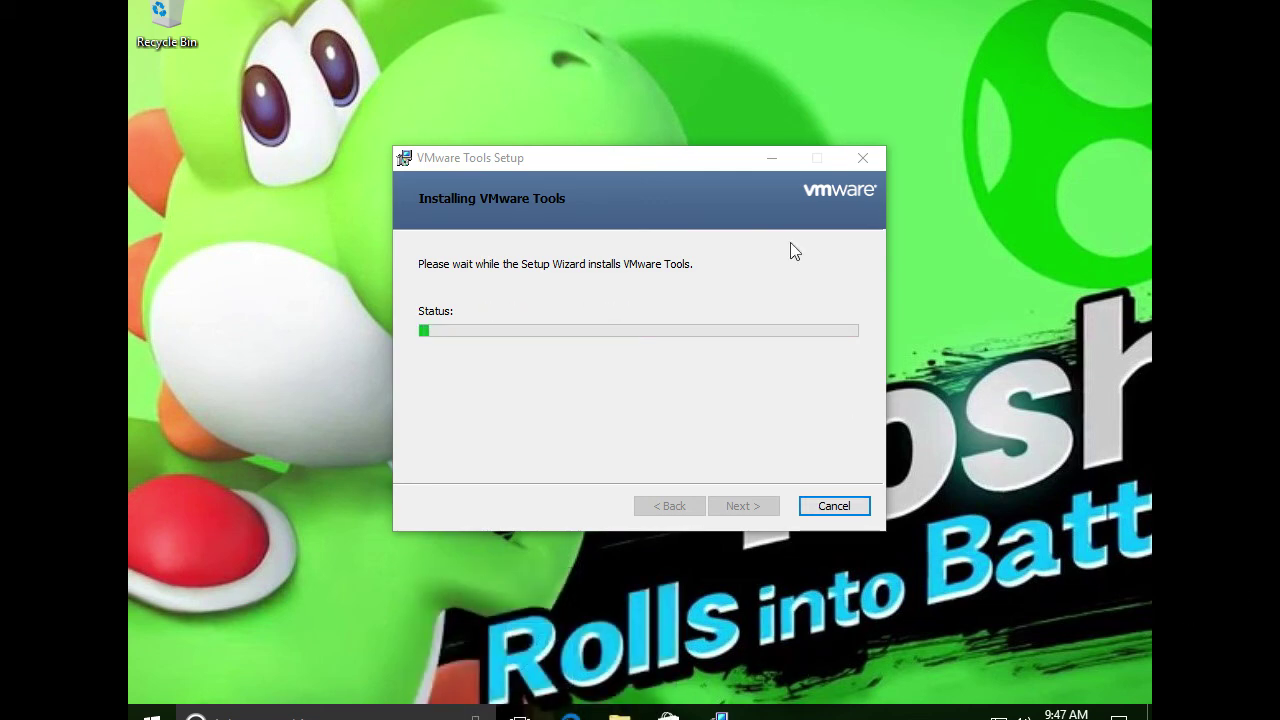
left_click_drag(702, 158, 806, 113)
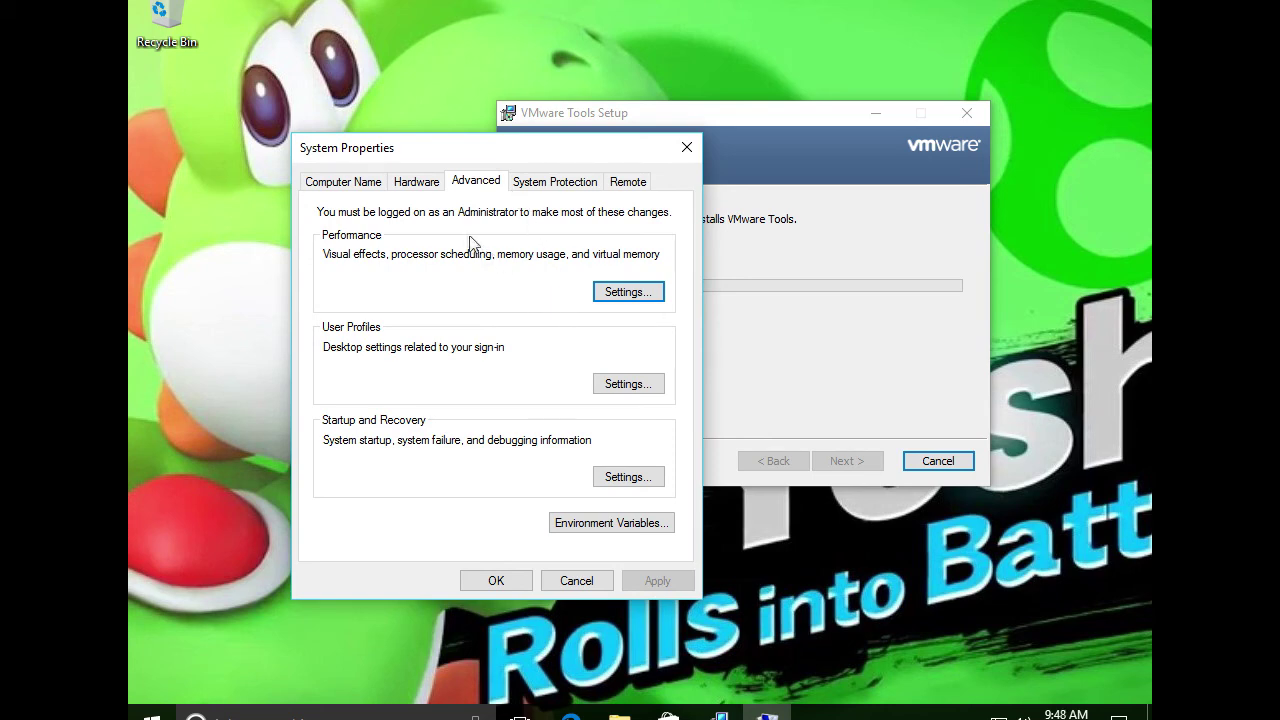
Open Virtual Memory from the Advanced tab of Performance Options
left_click(608, 294)
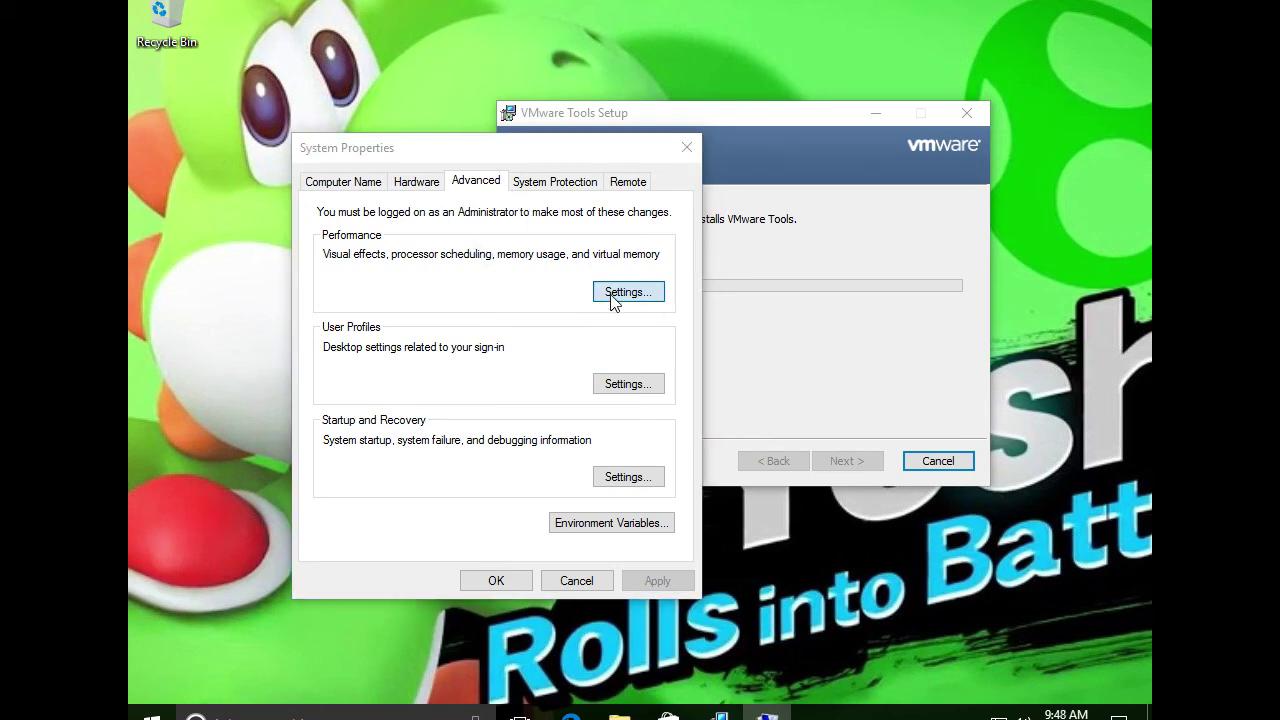
left_click(456, 145)
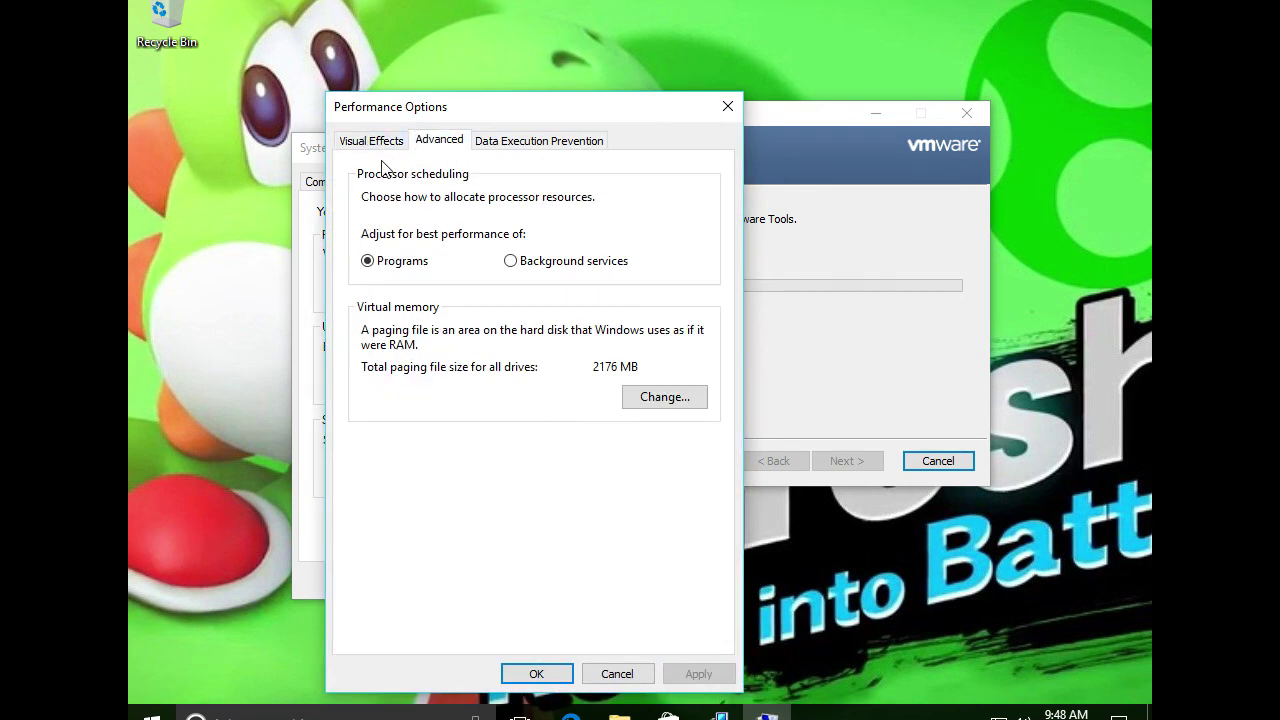
left_click(636, 405)
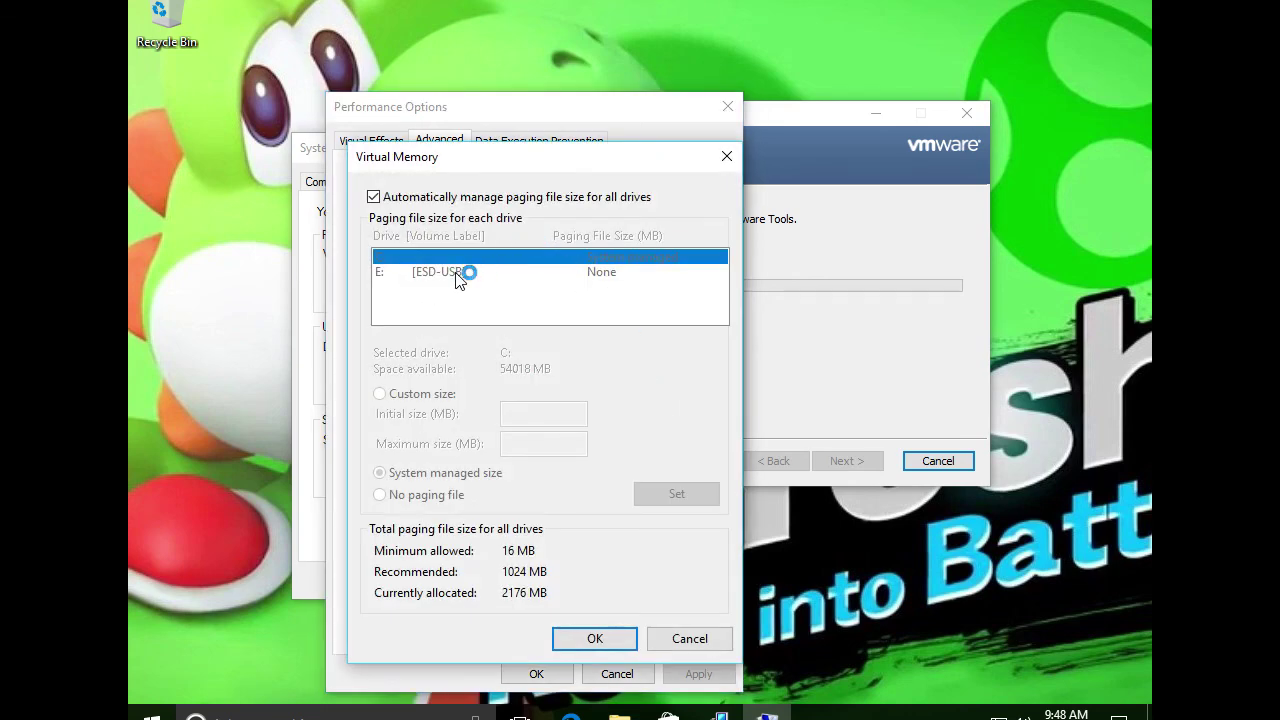
Turn off automatic paging management and give C: a custom 1024–16384 MB paging file
left_click(396, 196)
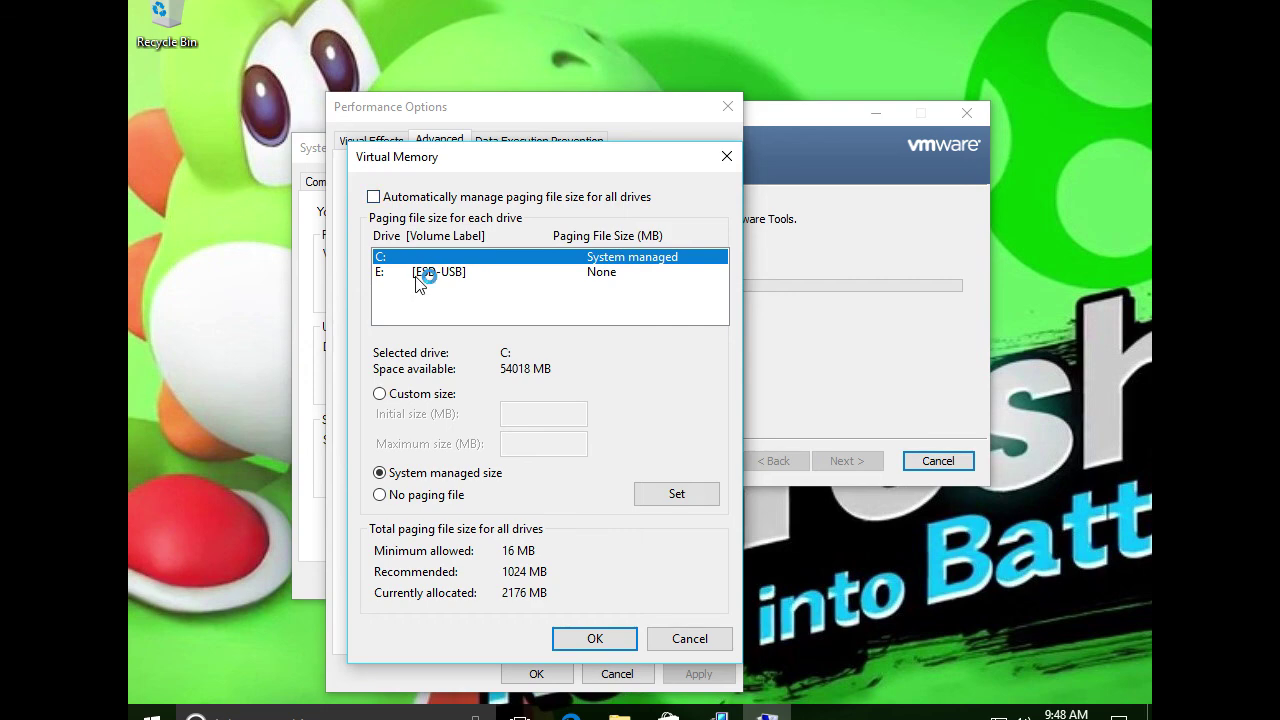
left_click(470, 275)
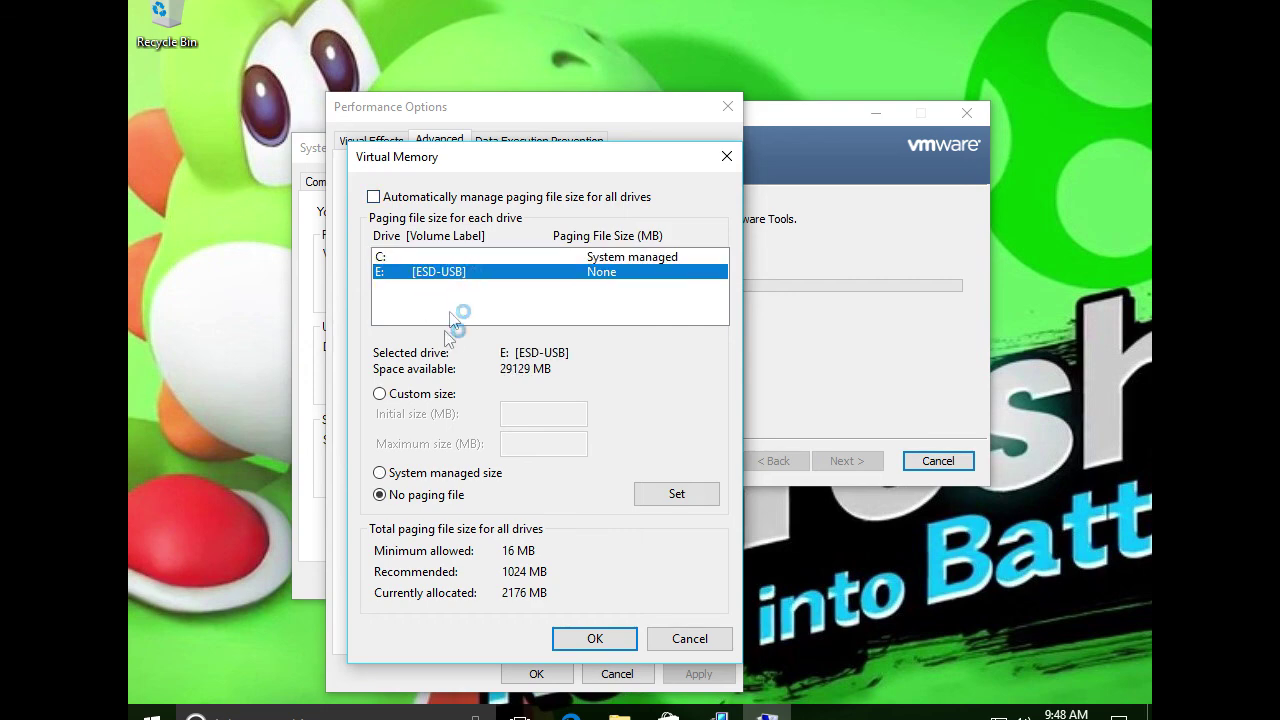
left_click(469, 257)
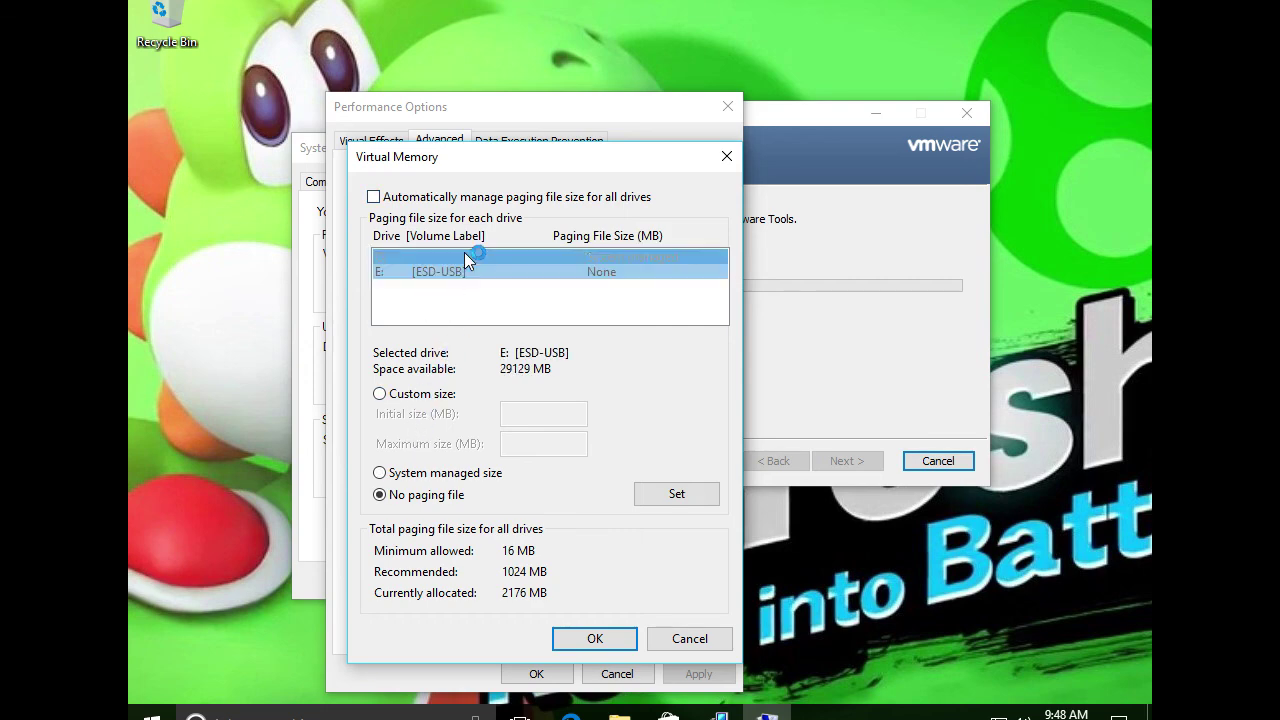
left_click(390, 394)
left_click(531, 420)
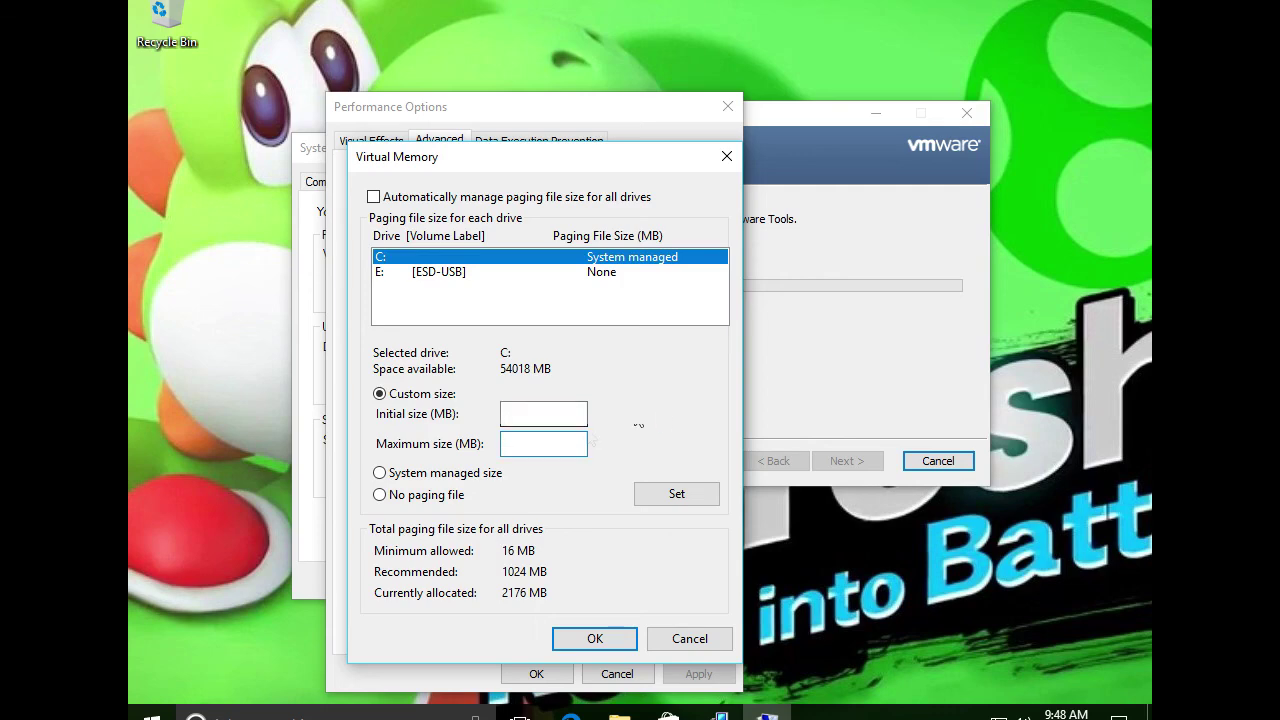
left_click(544, 413)
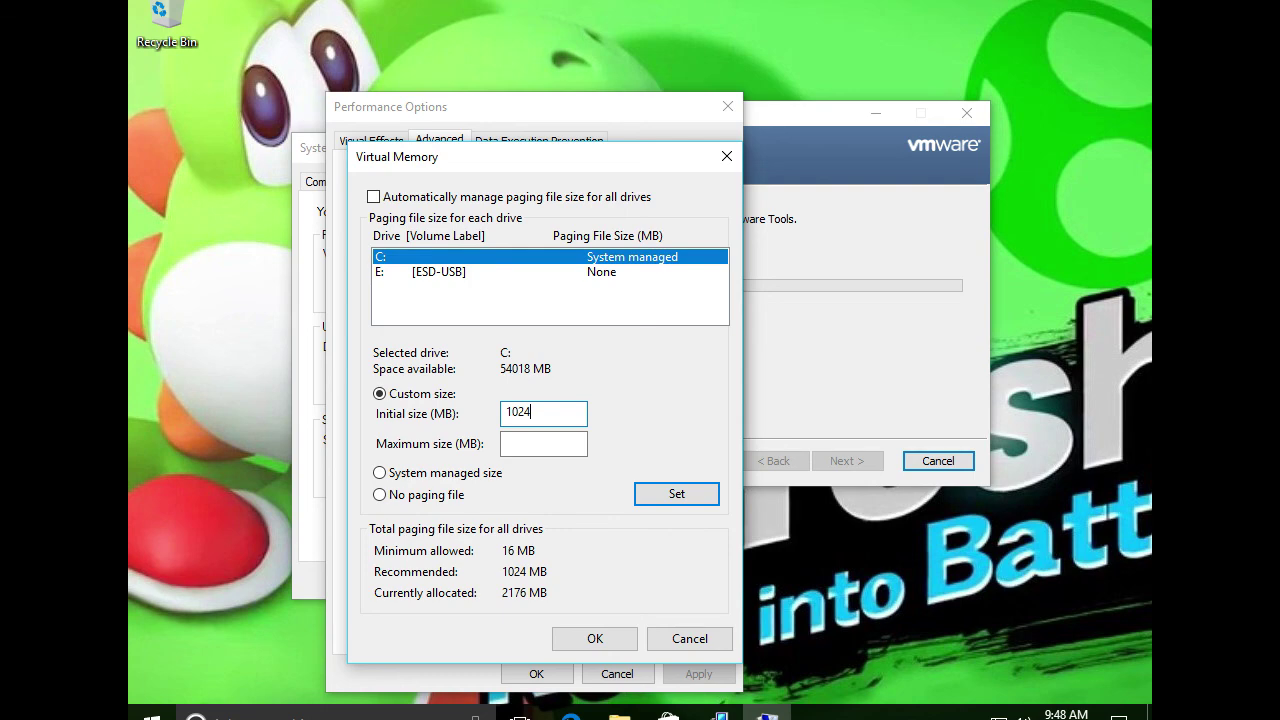
left_click(543, 443)
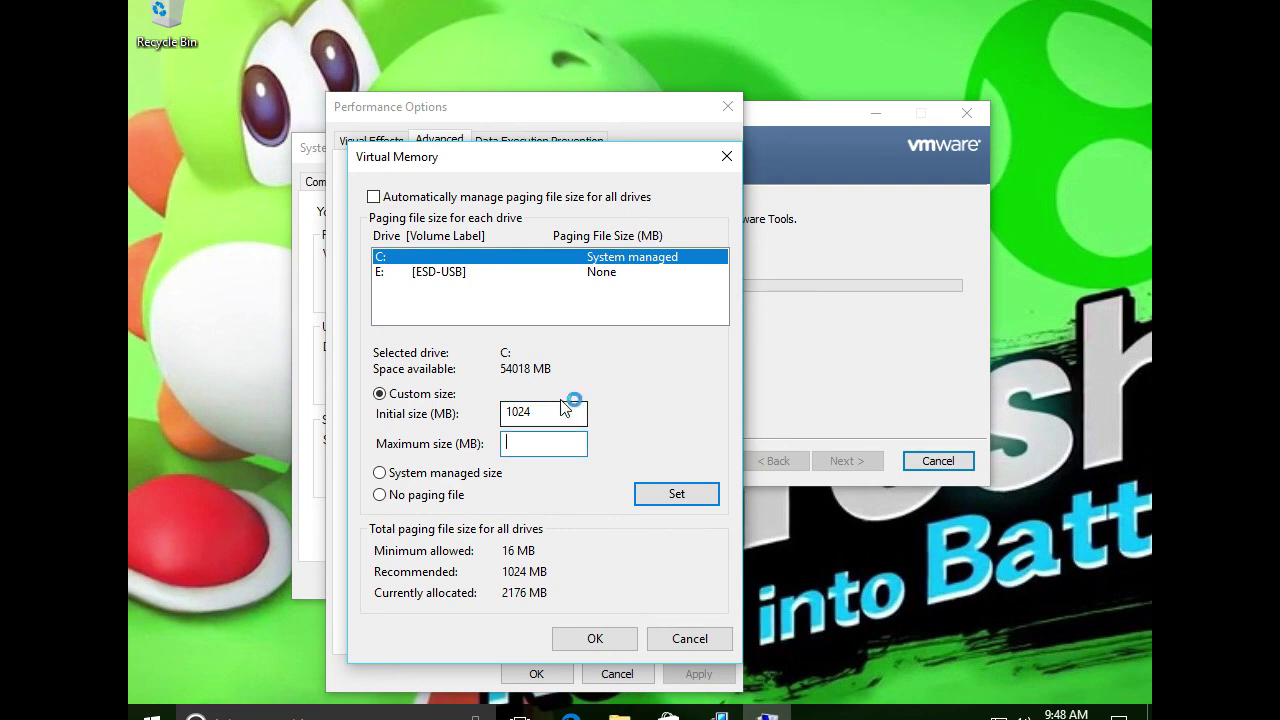
type("4")
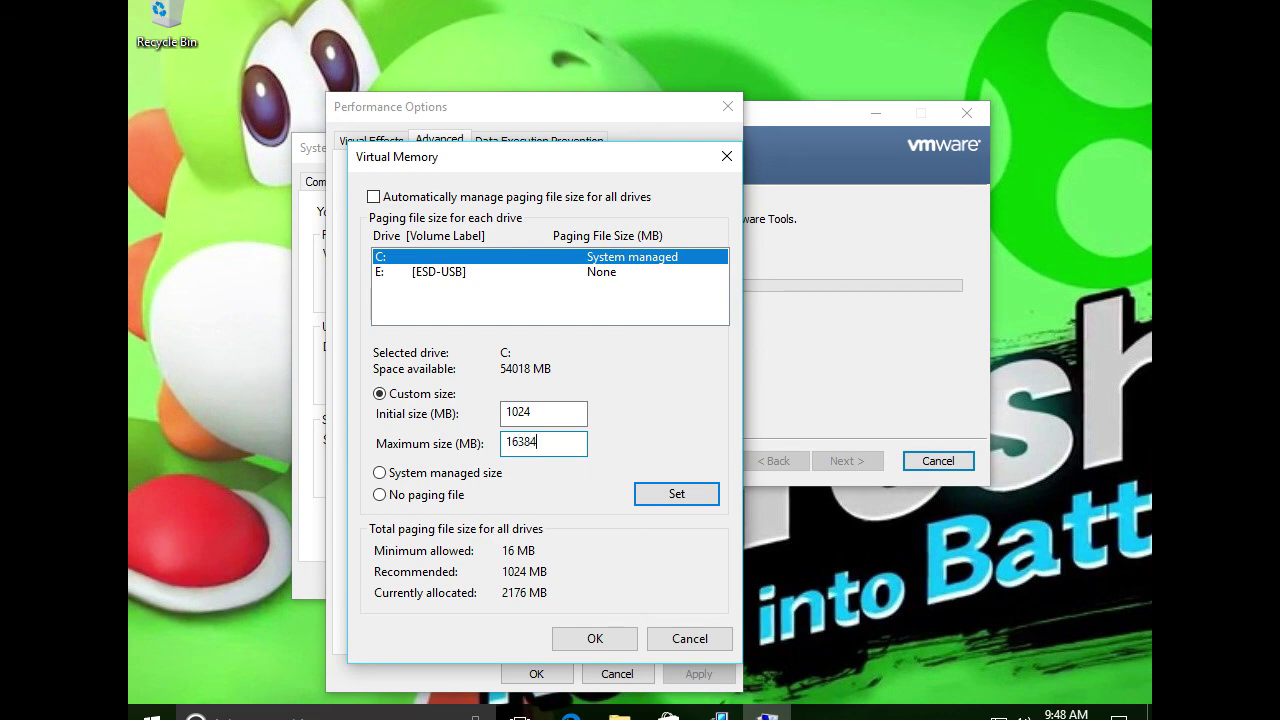
left_click(666, 492)
left_click(597, 639)
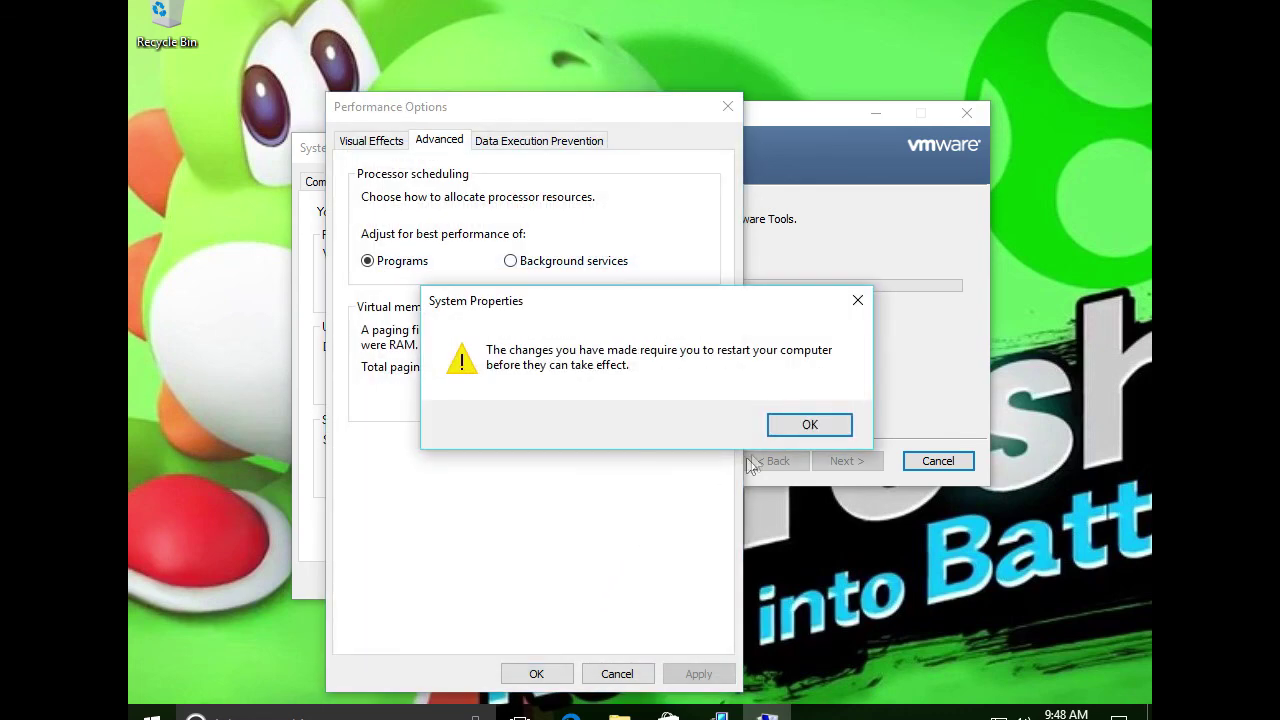
Dismiss the restart notice, set visual effects to Adjust for best performance, and close System Properties
left_click(799, 428)
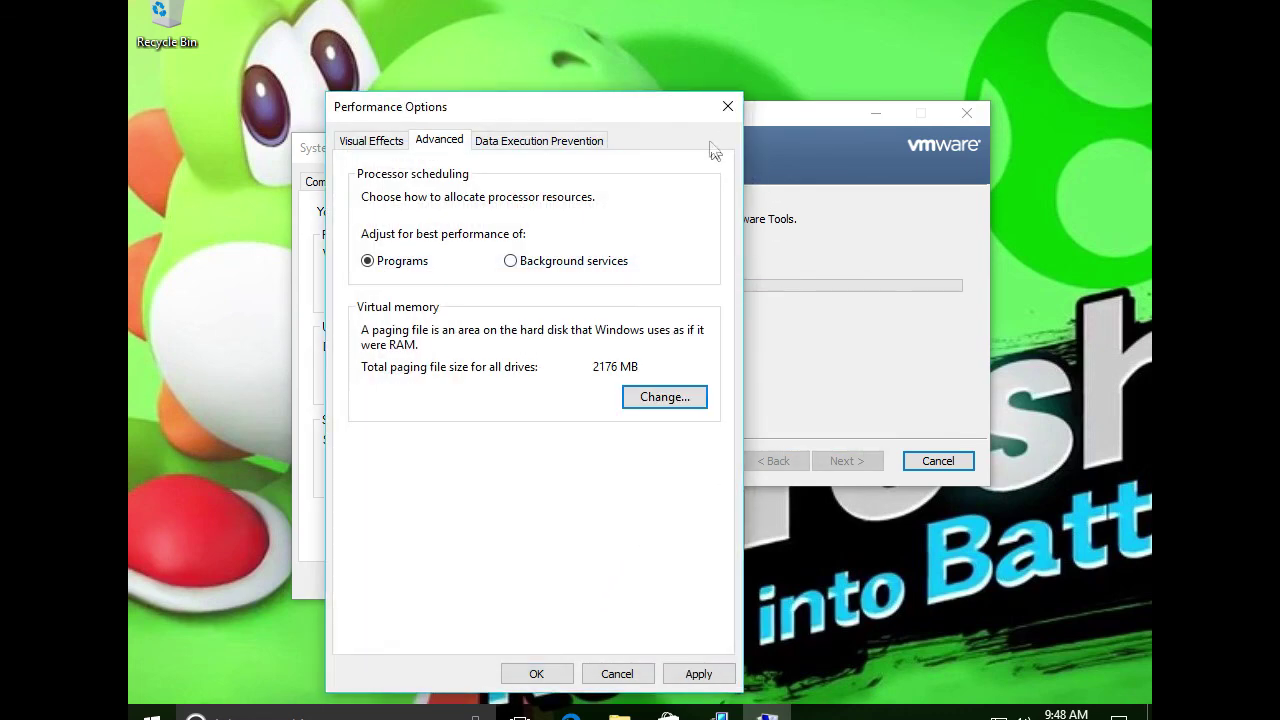
left_click(728, 106)
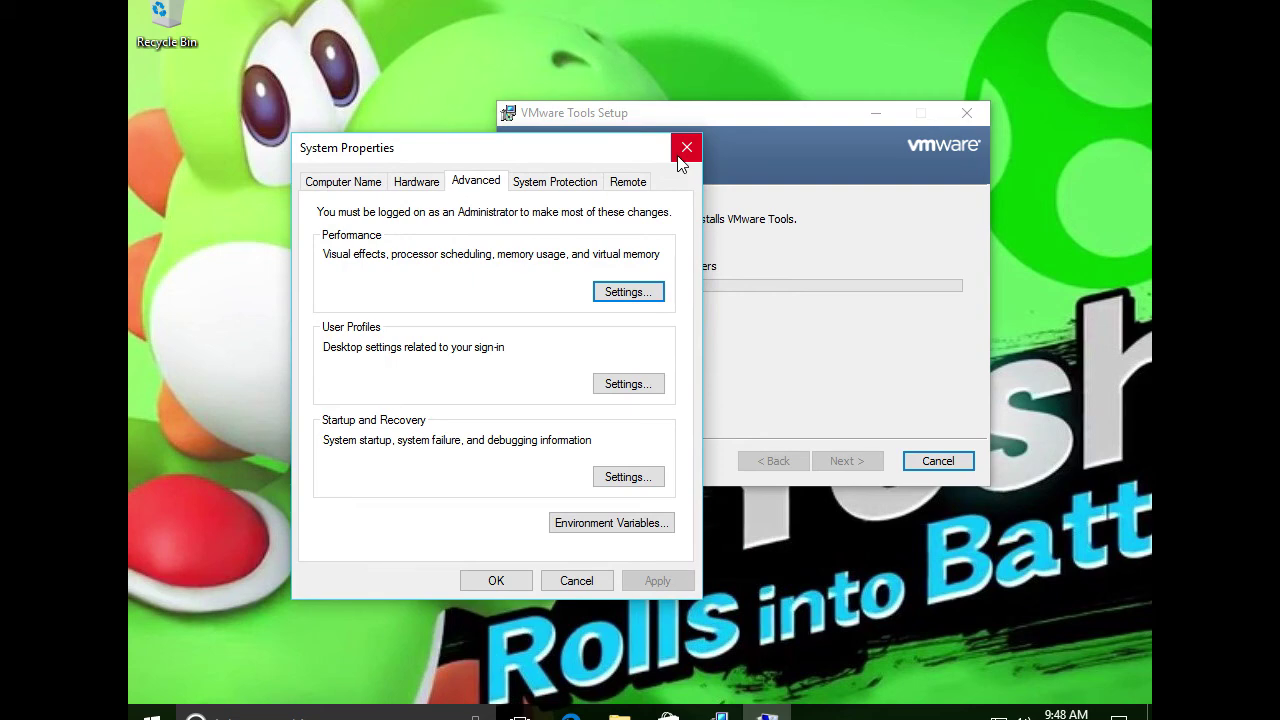
left_click(629, 293)
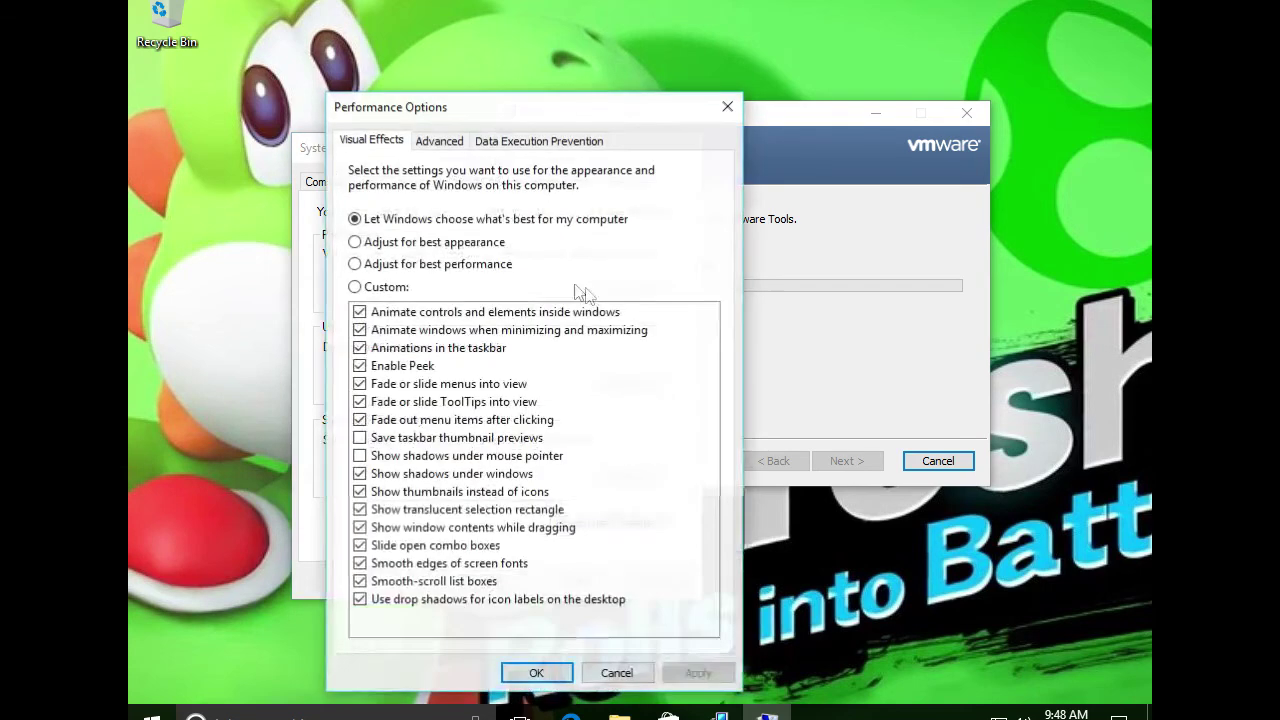
left_click(430, 264)
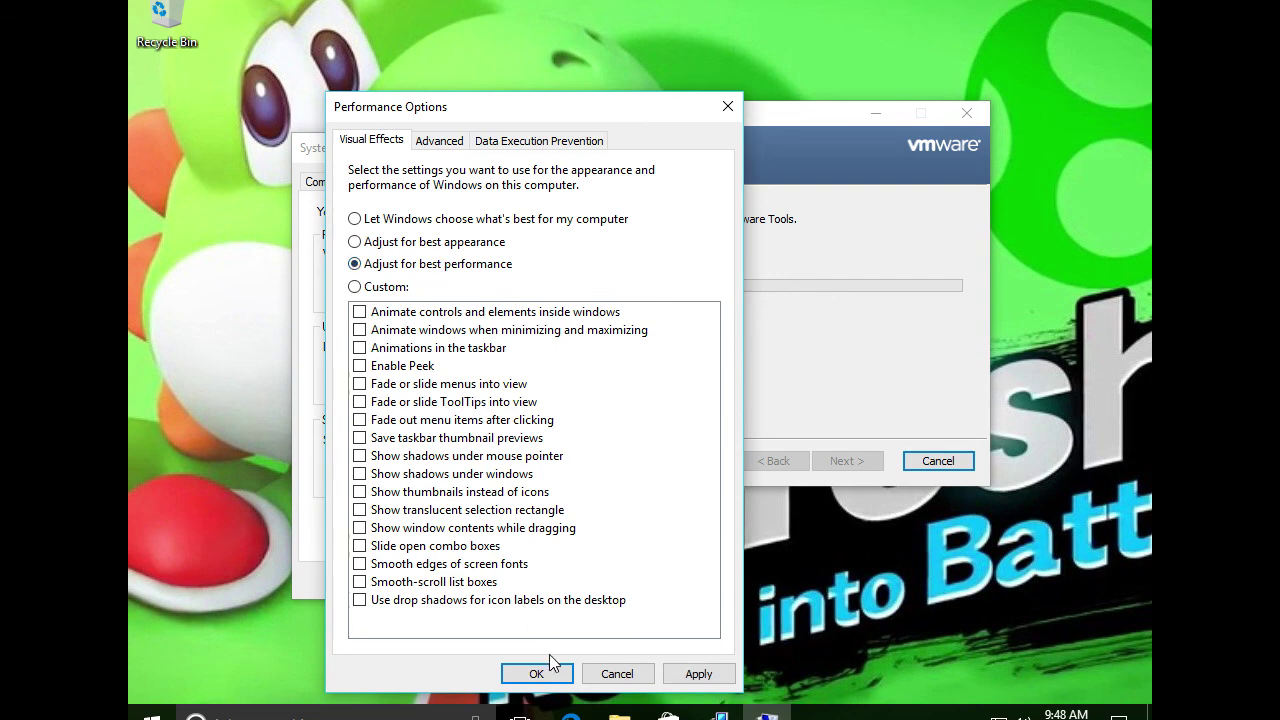
left_click(533, 675)
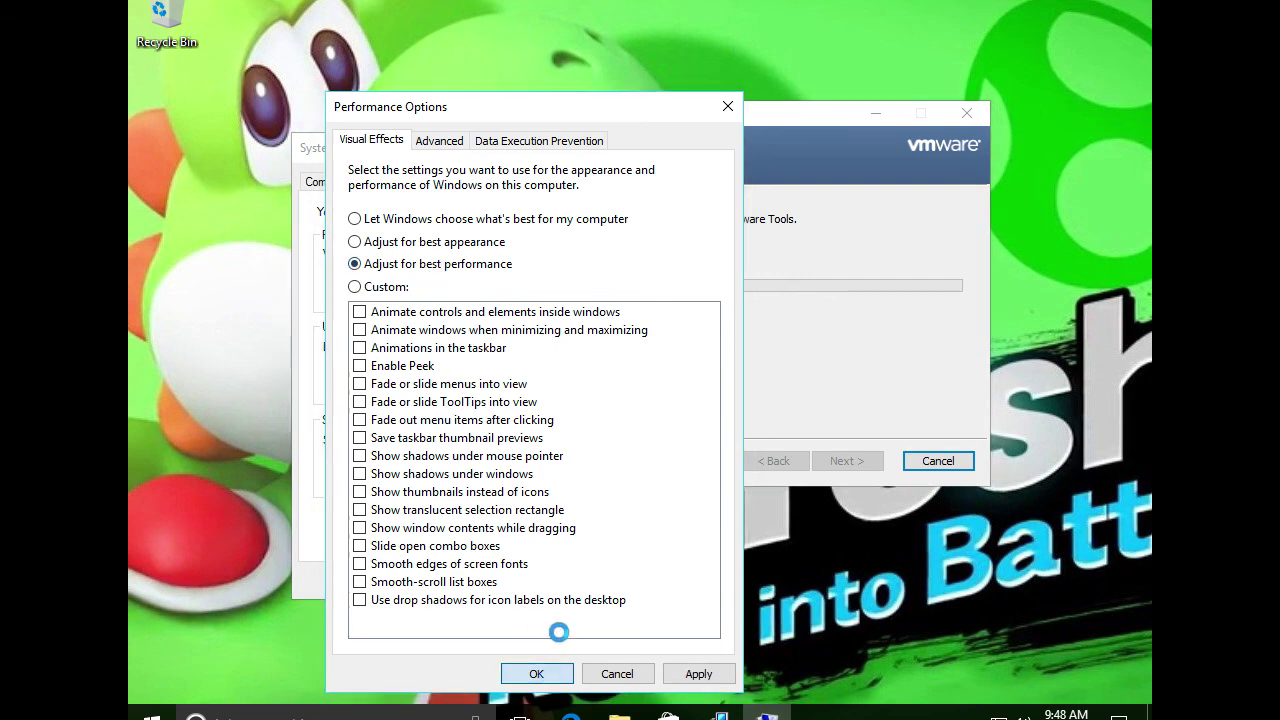
left_click(489, 580)
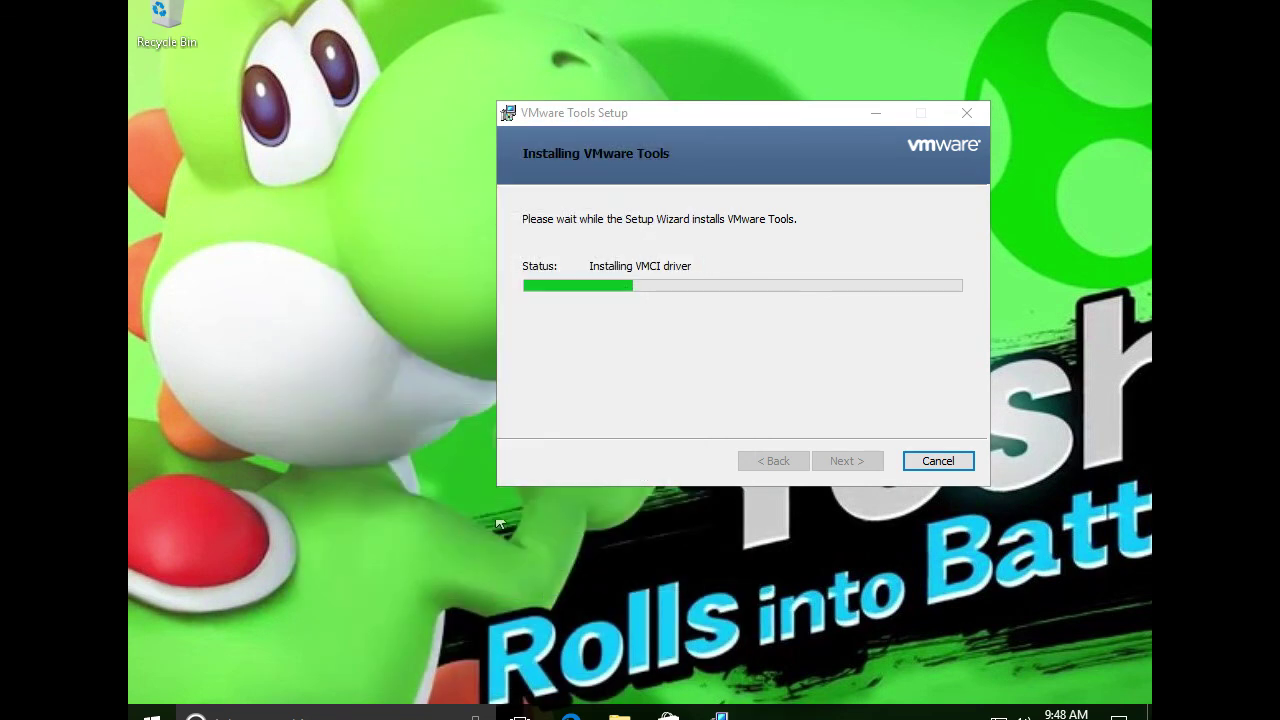
Move the VMware Tools installer lower and the restart prompt to the left
left_click(635, 111)
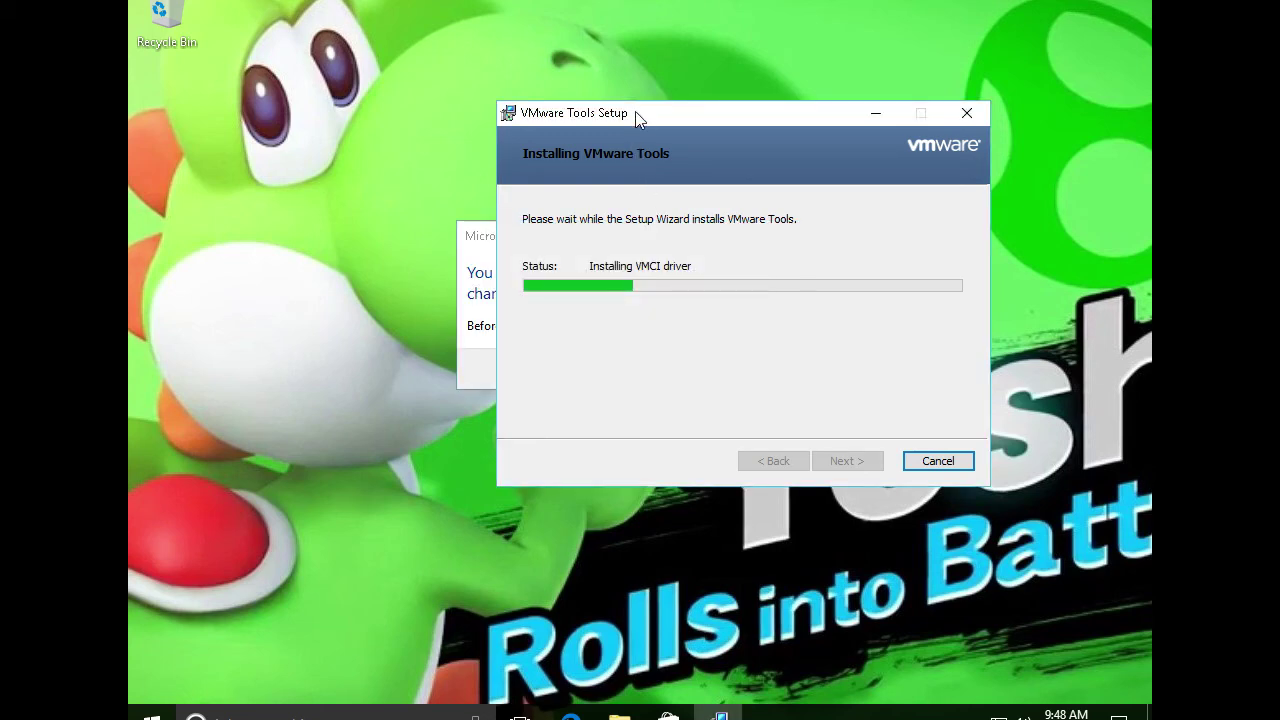
left_click_drag(635, 111, 737, 131)
left_click_drag(512, 256, 297, 234)
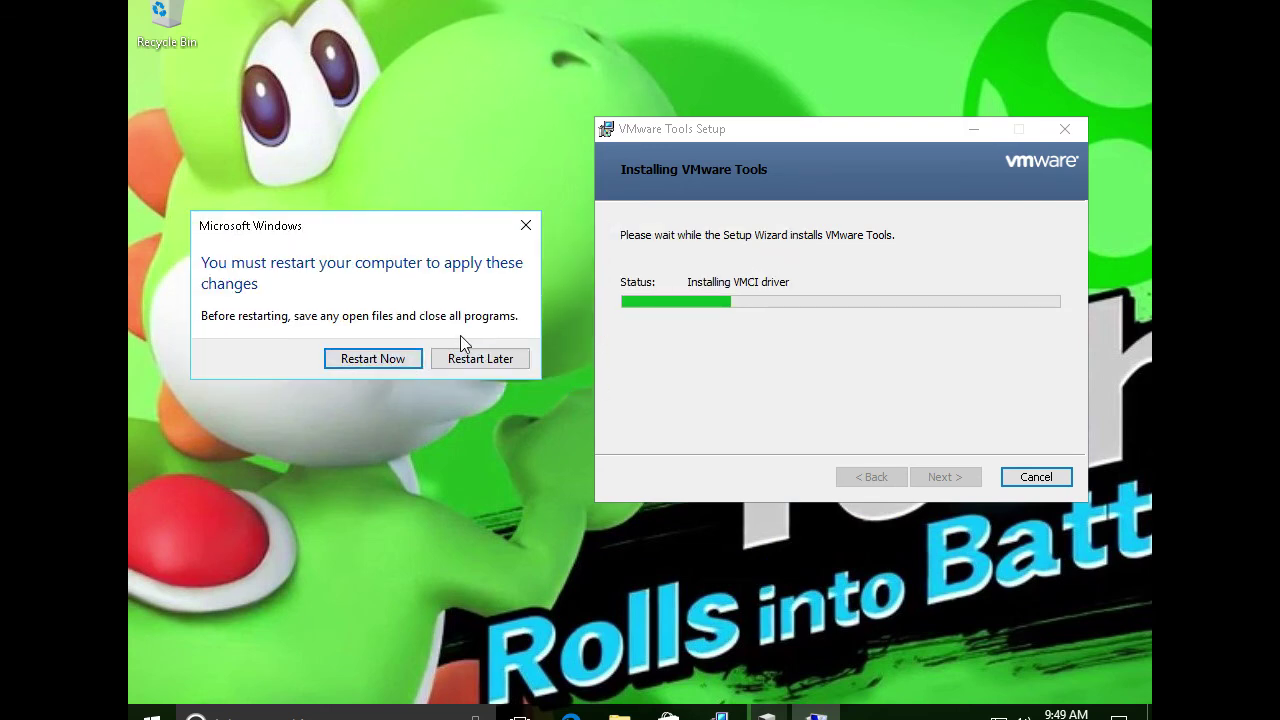
Choose Restart Later, reopen System Properties, and reposition the installer window
left_click(466, 365)
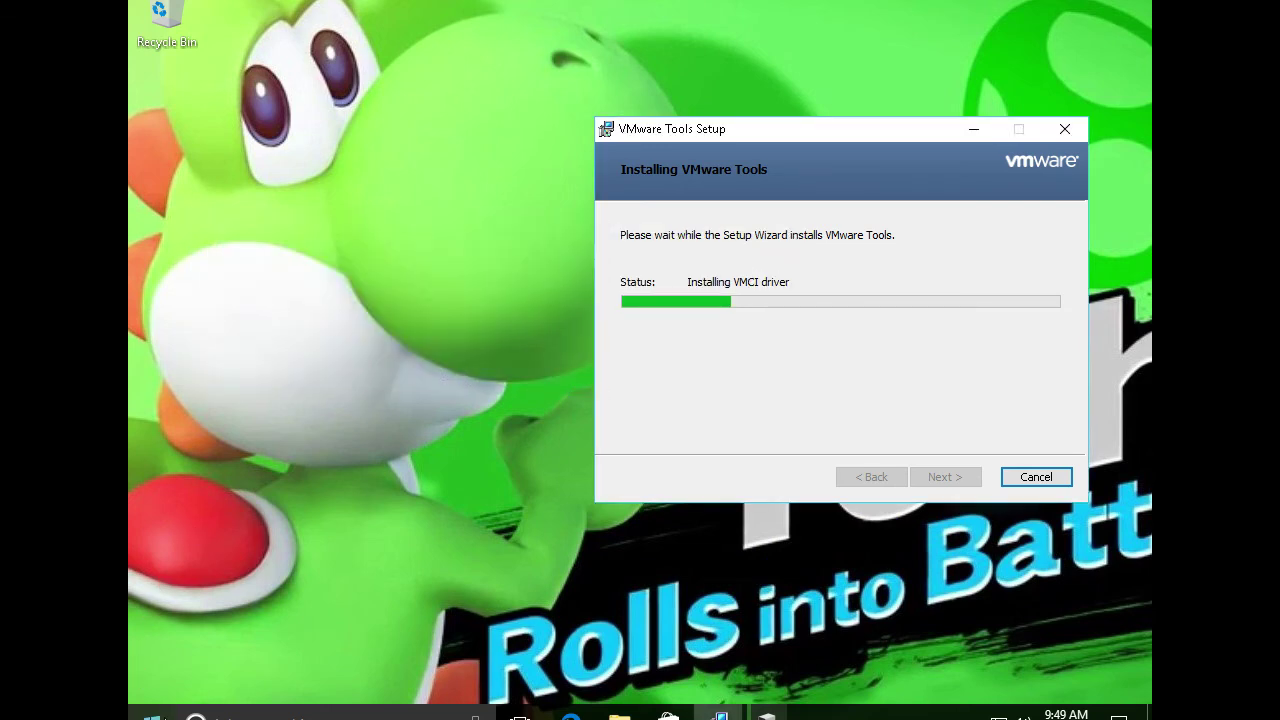
left_click(261, 618)
key("super+r")
key("Escape")
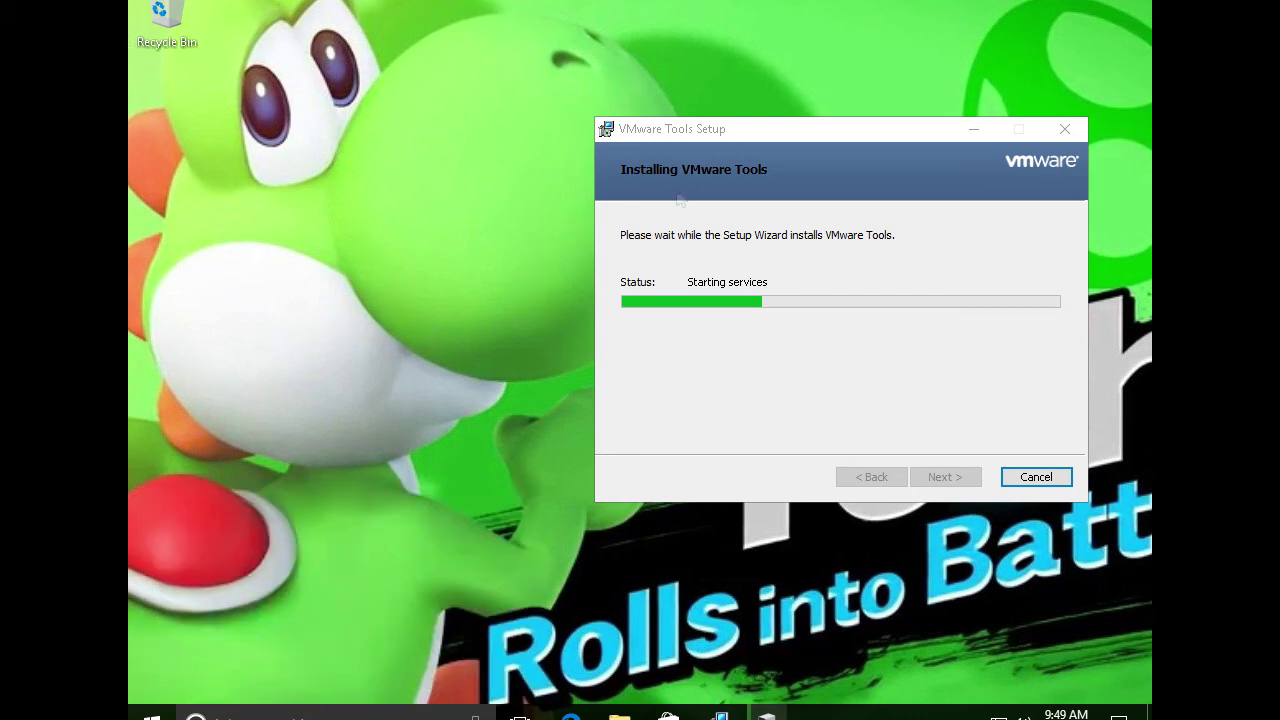
left_click_drag(742, 137, 648, 97)
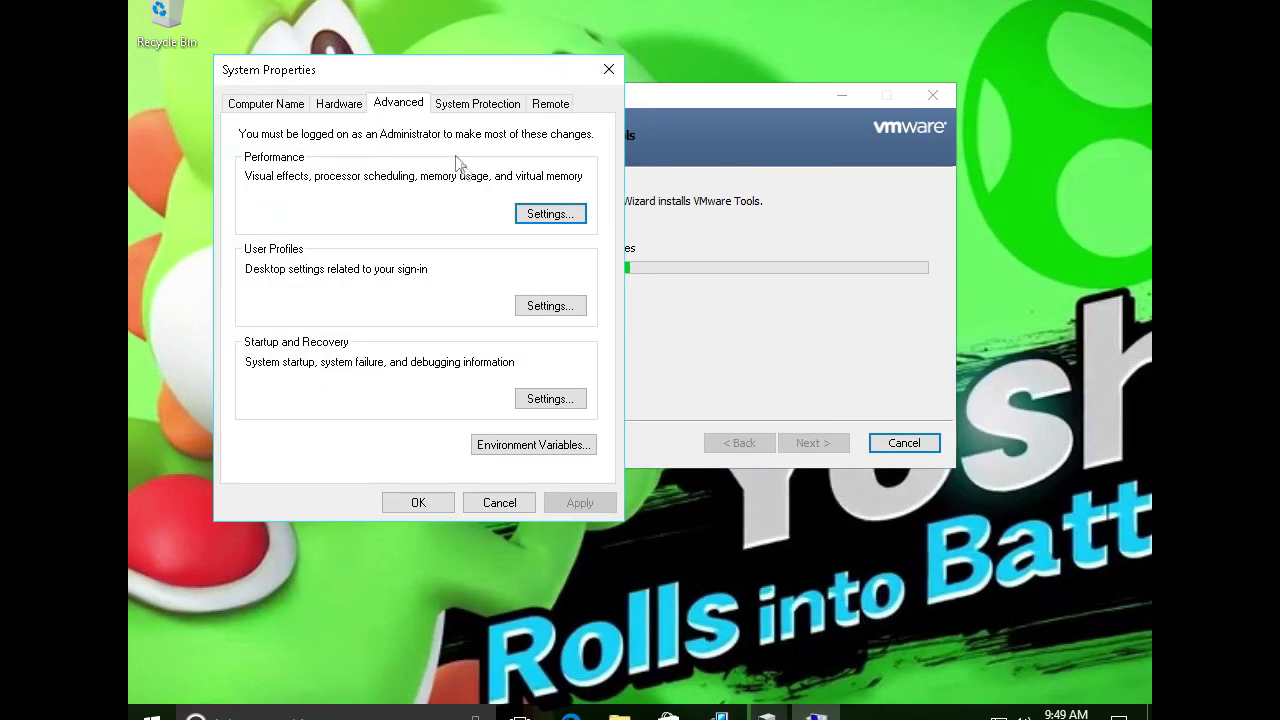
Set visual effects back to Let Windows choose, apply, and close both dialogs
left_click(564, 212)
left_click(402, 220)
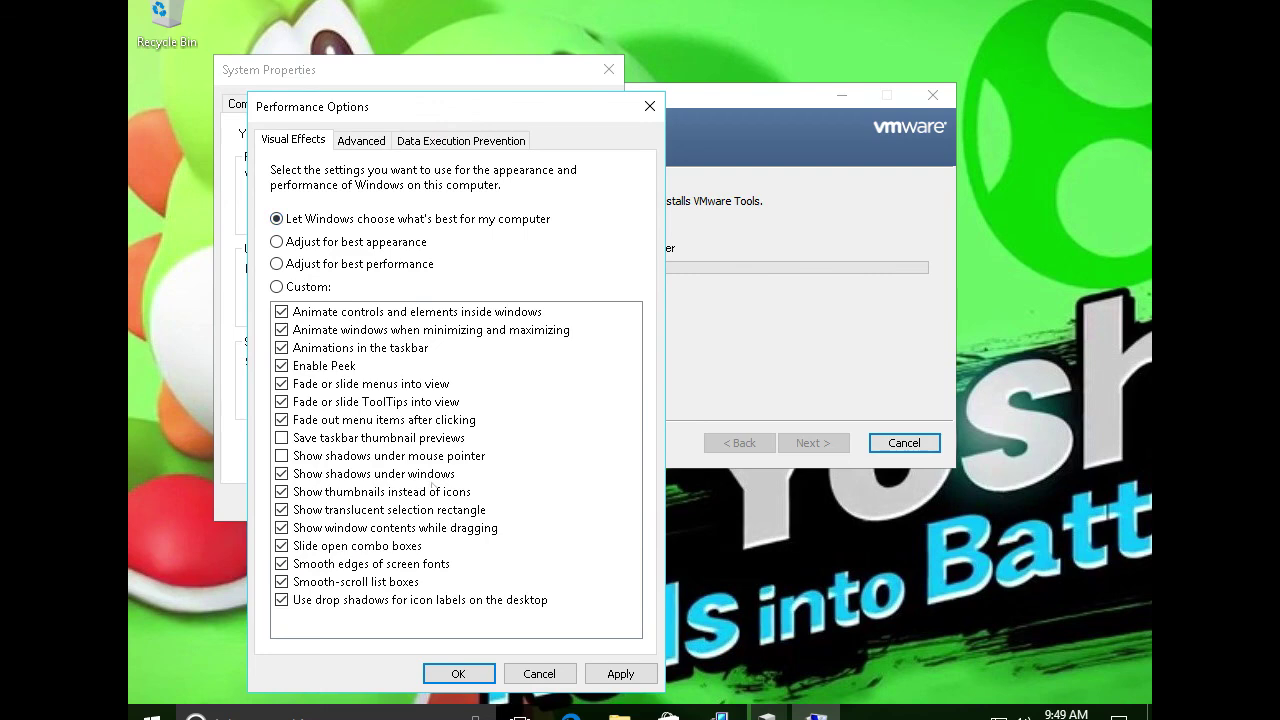
left_click(616, 674)
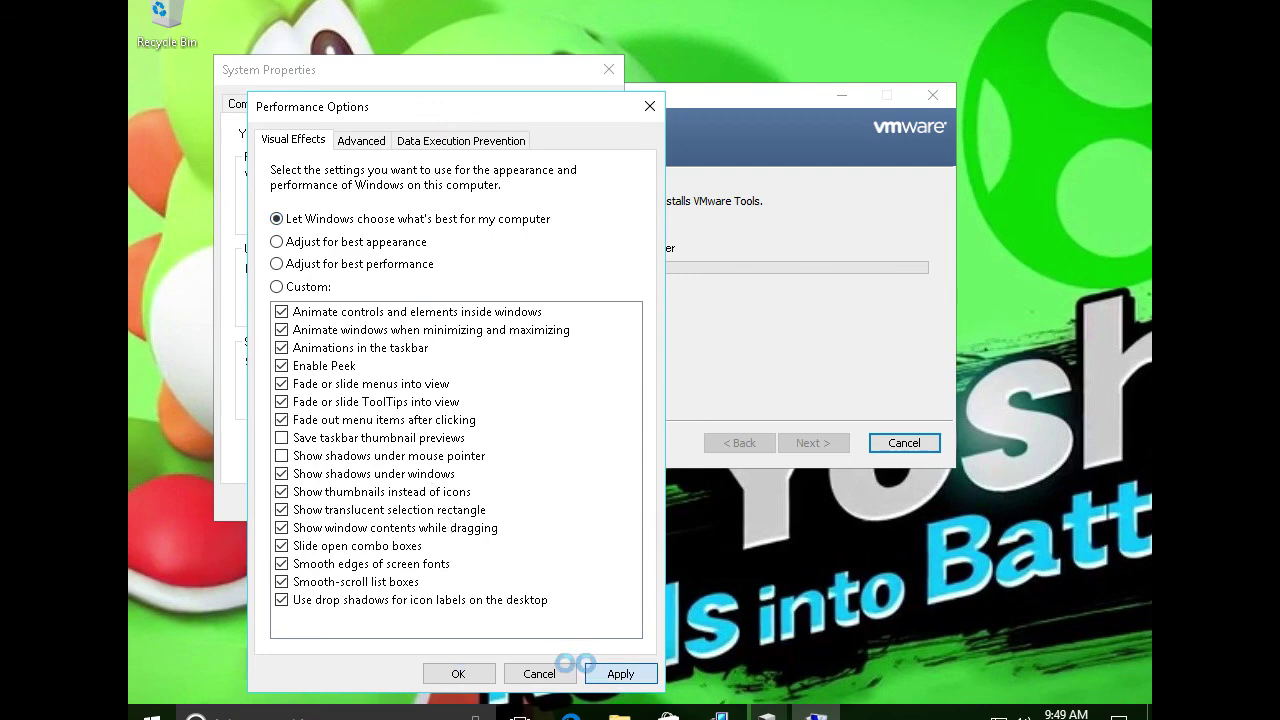
left_click(475, 680)
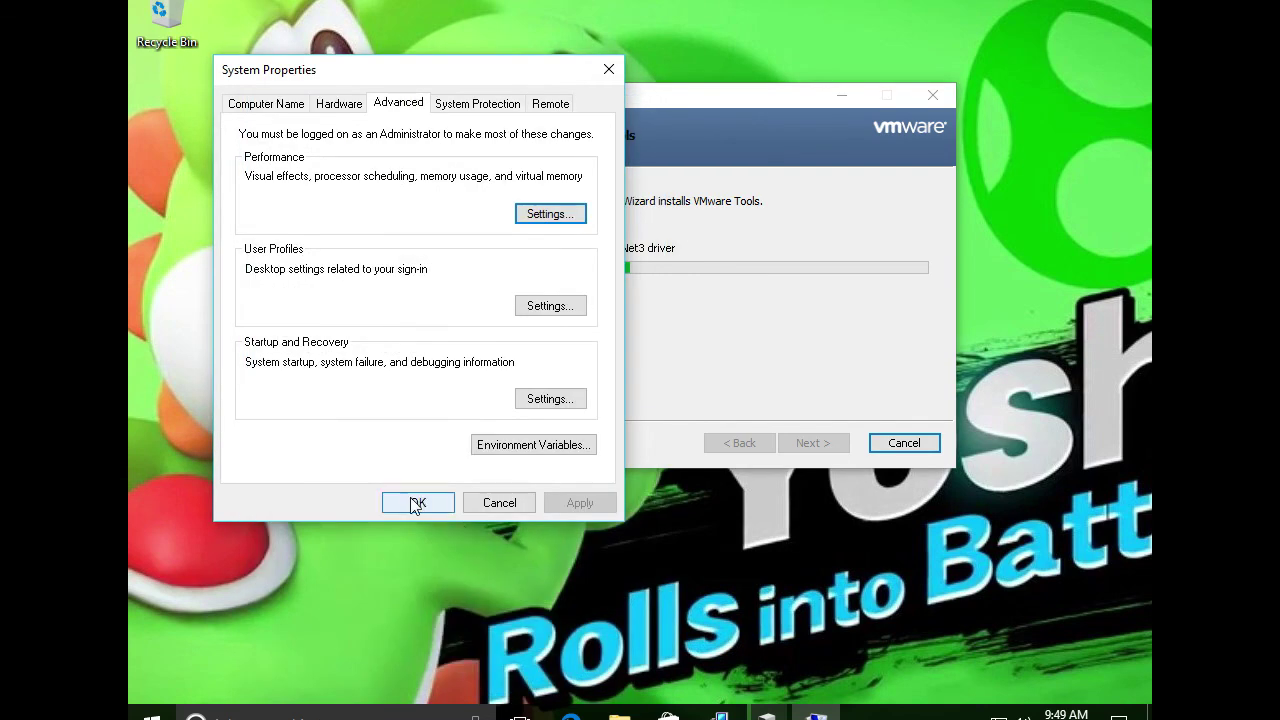
left_click(417, 503)
left_click_drag(602, 88, 483, 119)
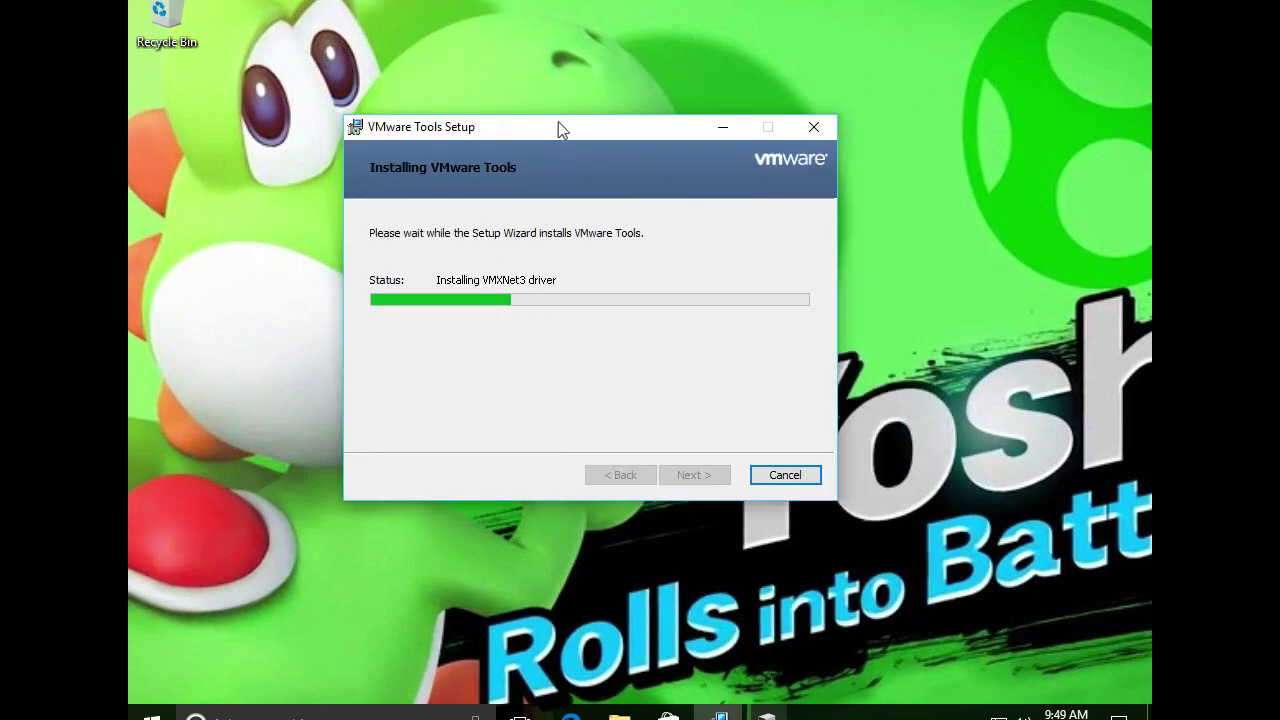
Arrange the installer and Edge windows and enter 'ninite' in Edge's search box
left_click_drag(566, 127, 599, 166)
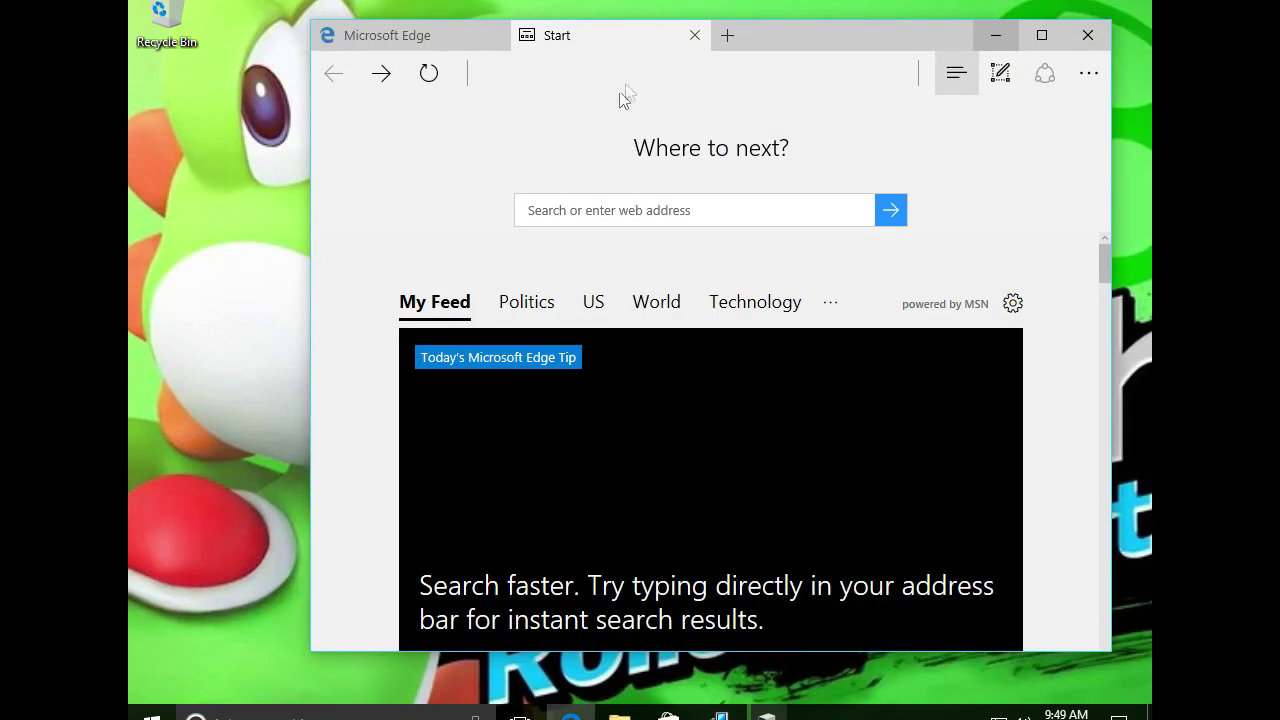
left_click_drag(807, 30, 690, 31)
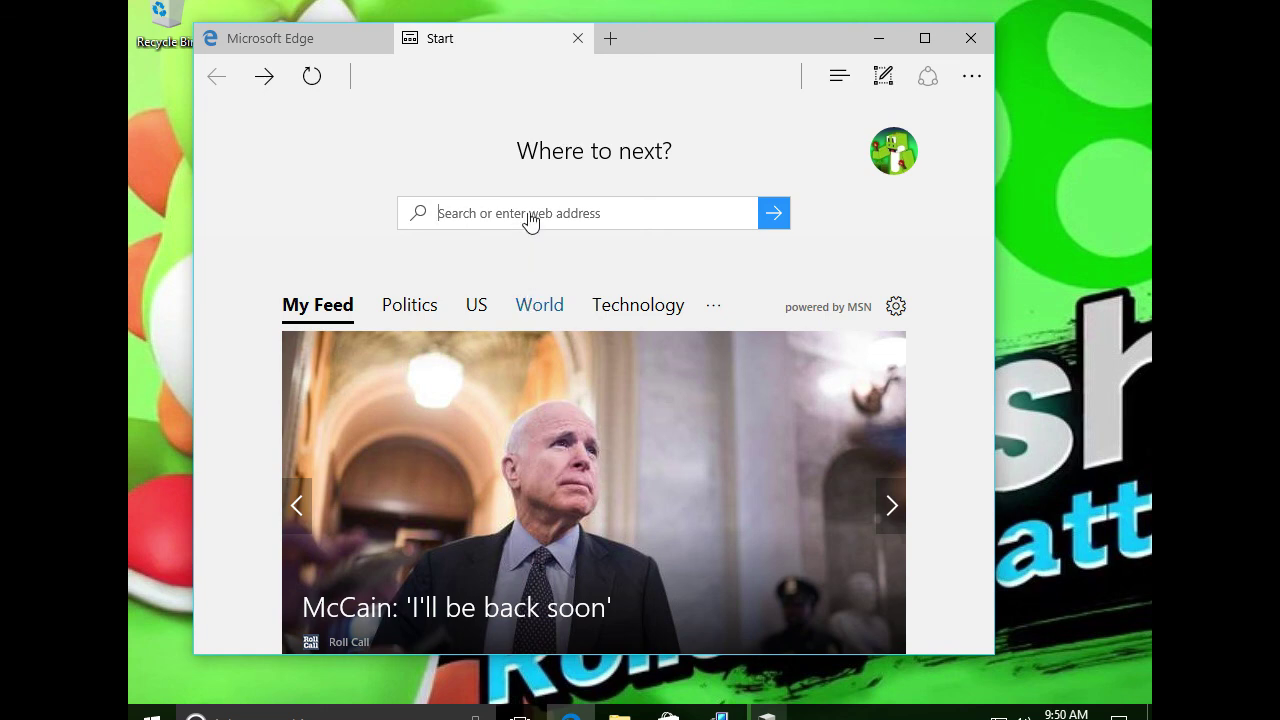
type("n")
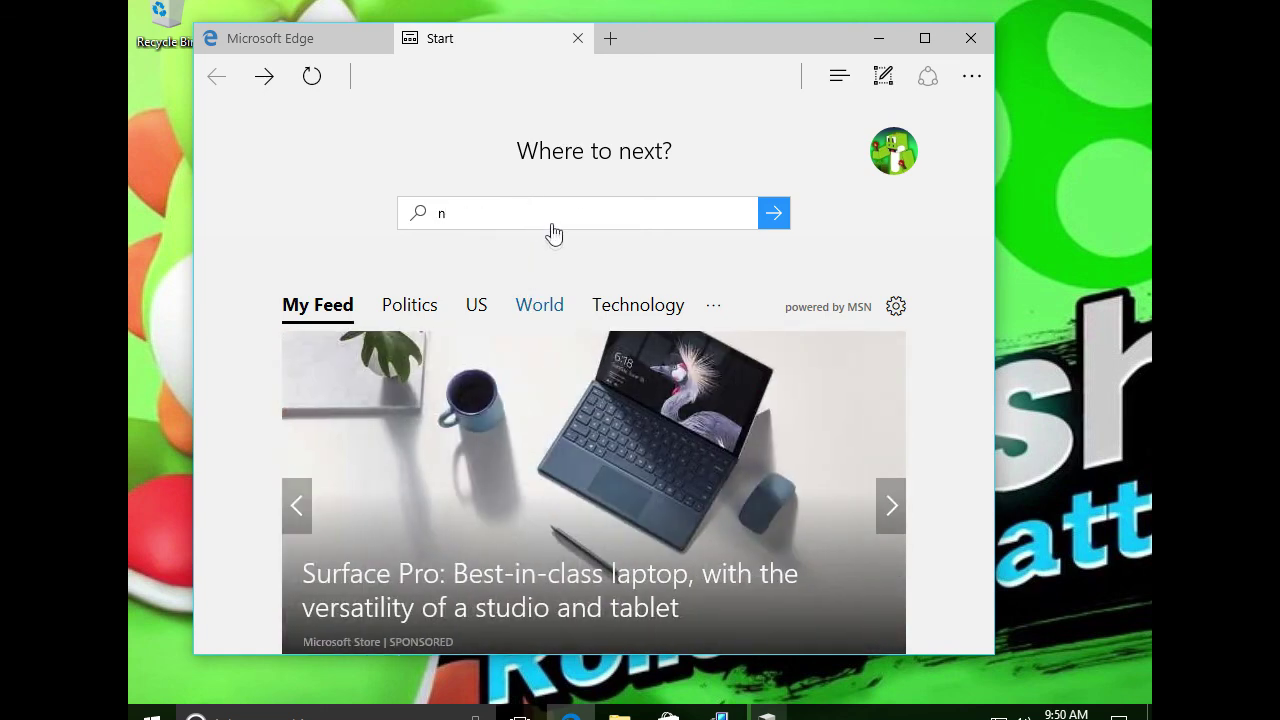
type("inite")
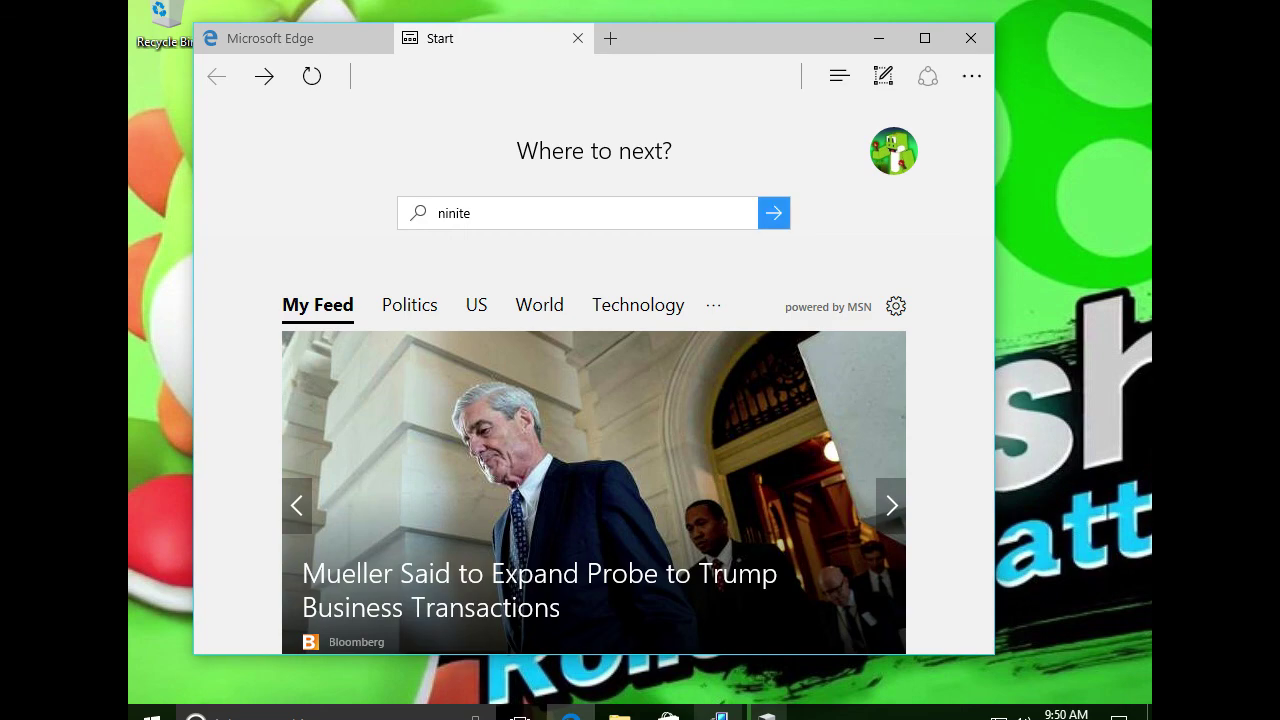
left_click(720, 712)
Open Display settings from the desktop context menu and move the Settings window lower
left_click_drag(546, 169, 828, 222)
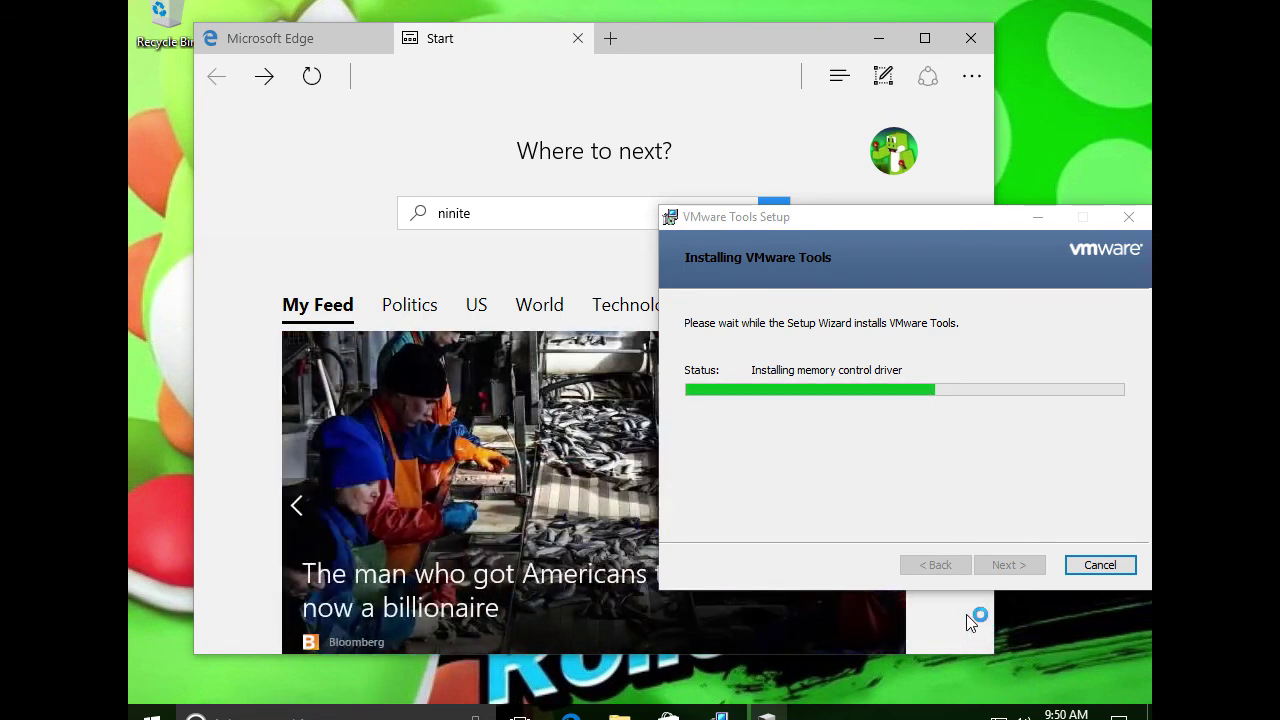
right_click(1036, 615)
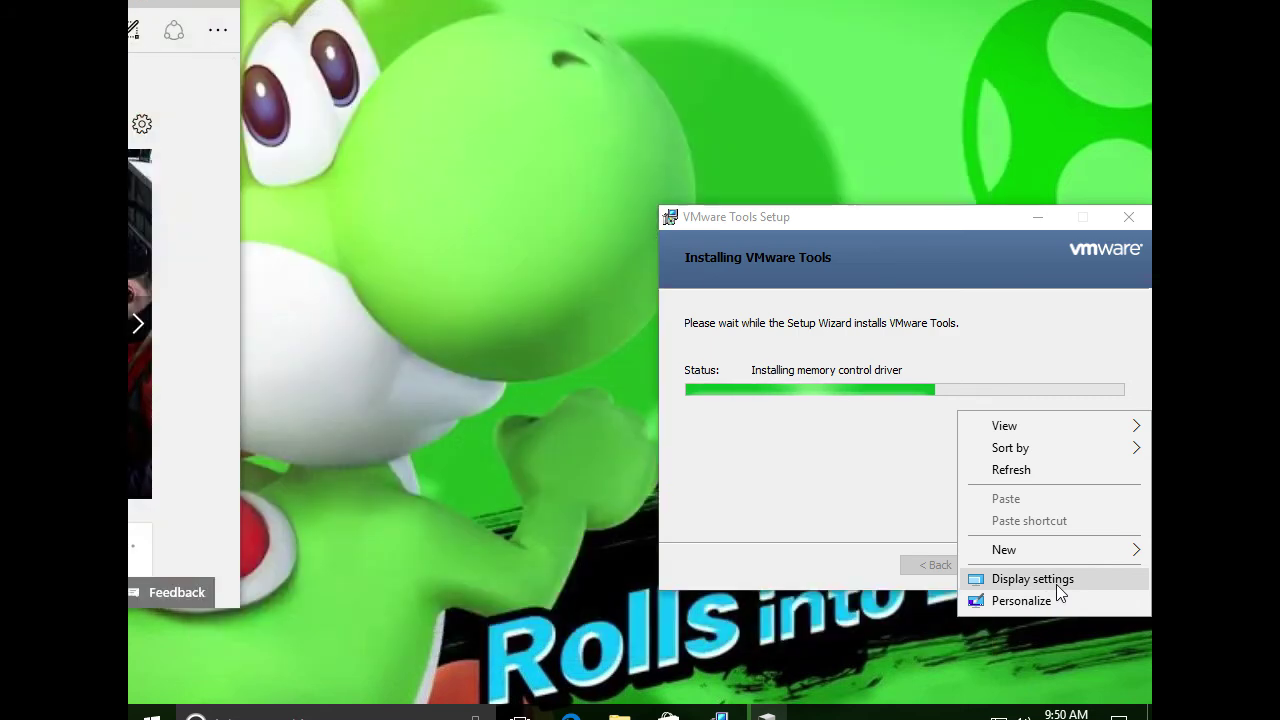
left_click(1057, 584)
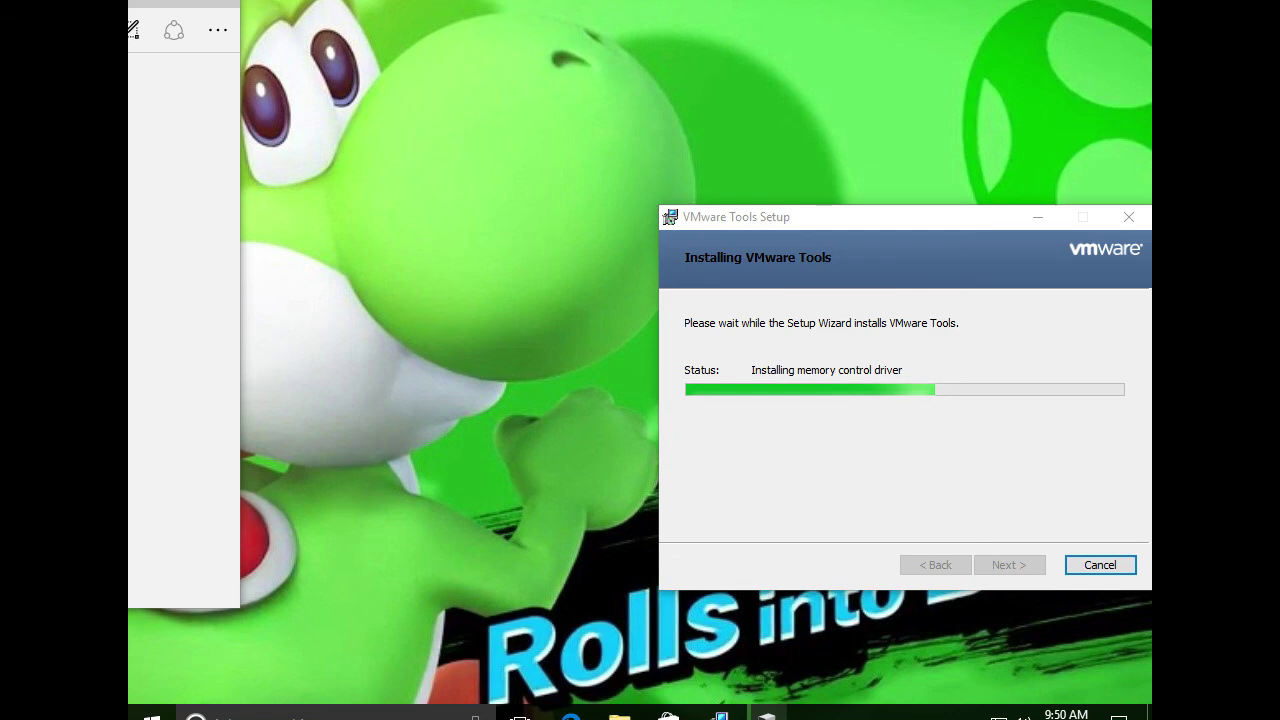
left_click(177, 30)
left_click_drag(287, 30, 286, 58)
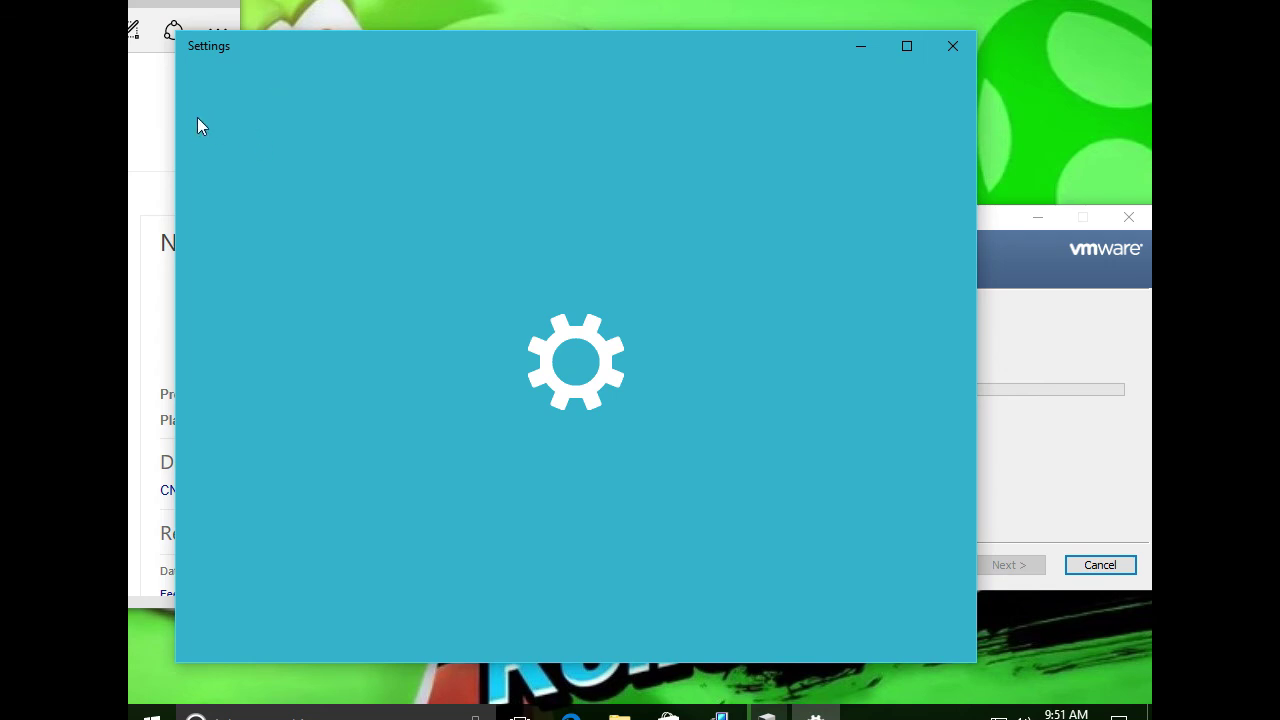
Move the loading Settings window aside and bring Edge's ninite results into view
left_click_drag(239, 45, 308, 49)
left_click_drag(240, 18, 306, 18)
left_click_drag(160, 4, 969, 22)
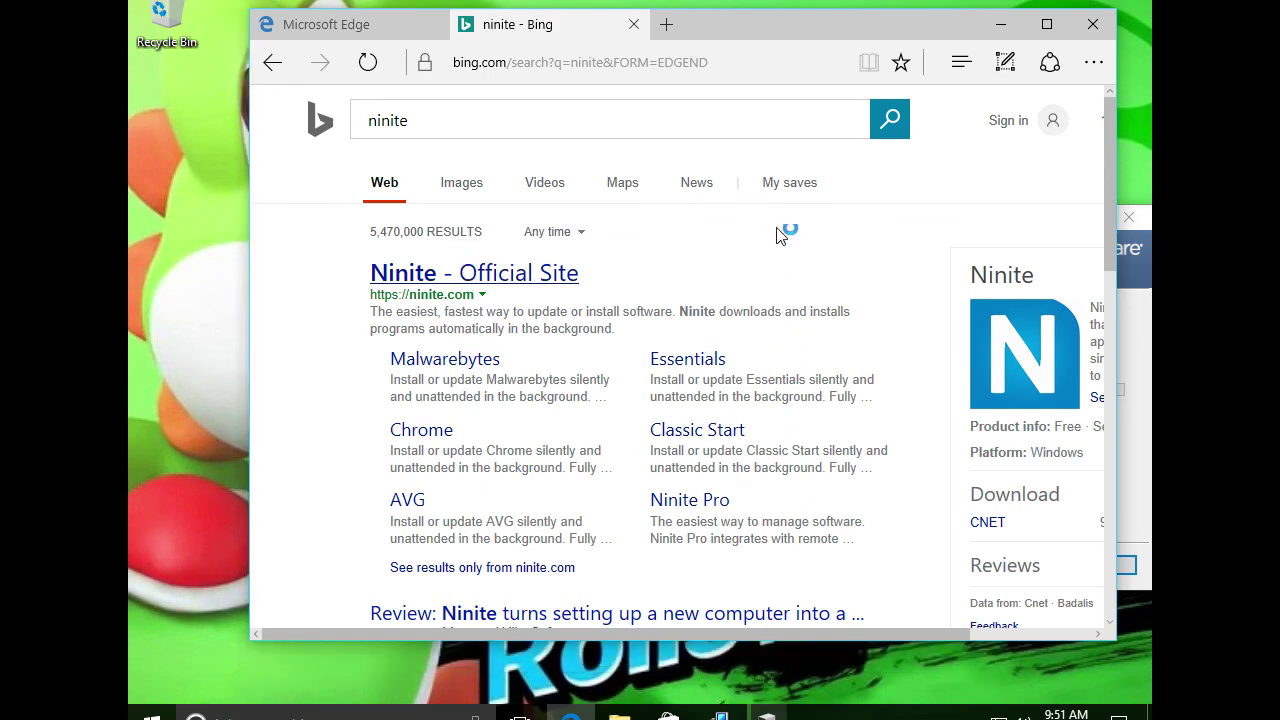
Dismiss the ms-settings:display error and reposition the Edge window
left_click_drag(783, 25, 691, 62)
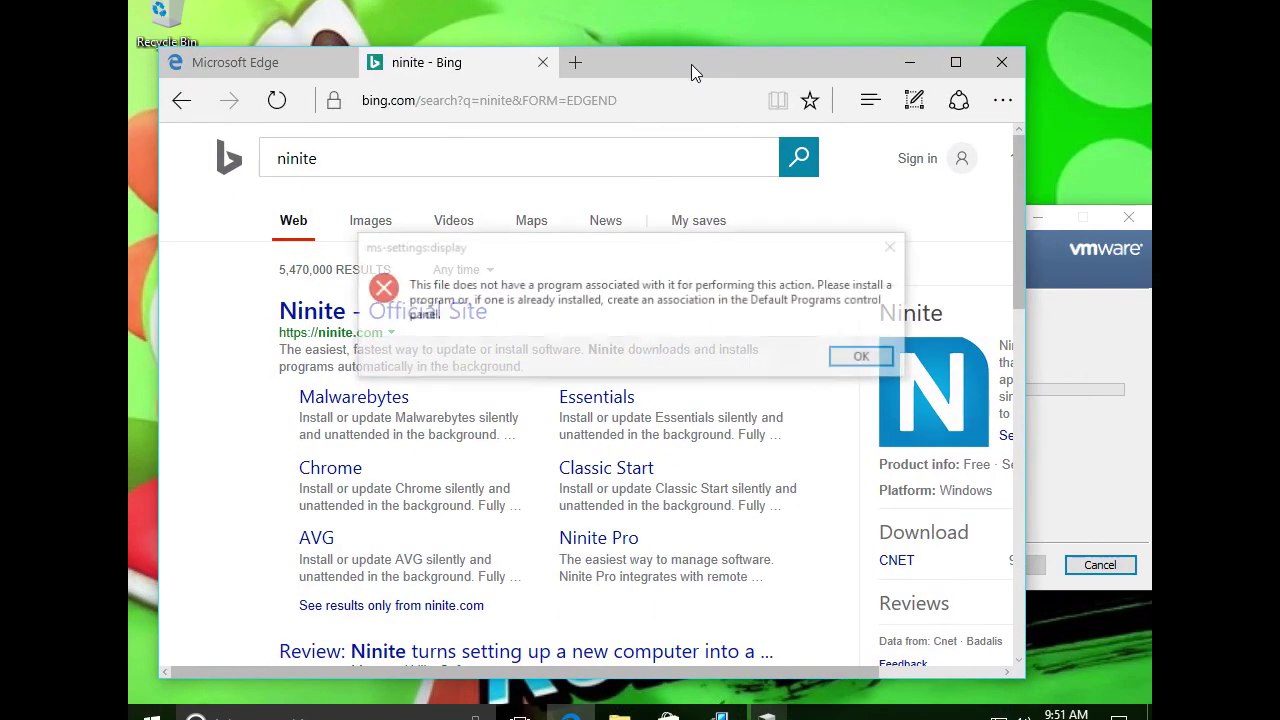
left_click(853, 362)
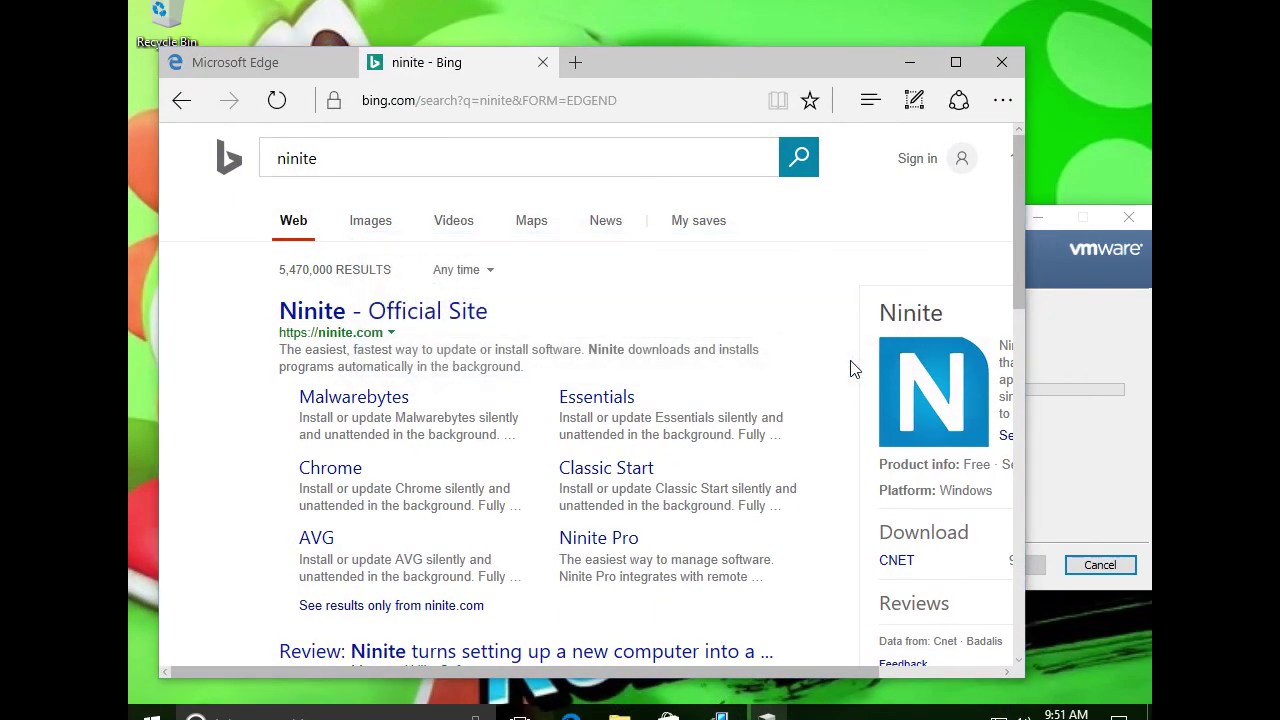
left_click_drag(772, 68, 801, 92)
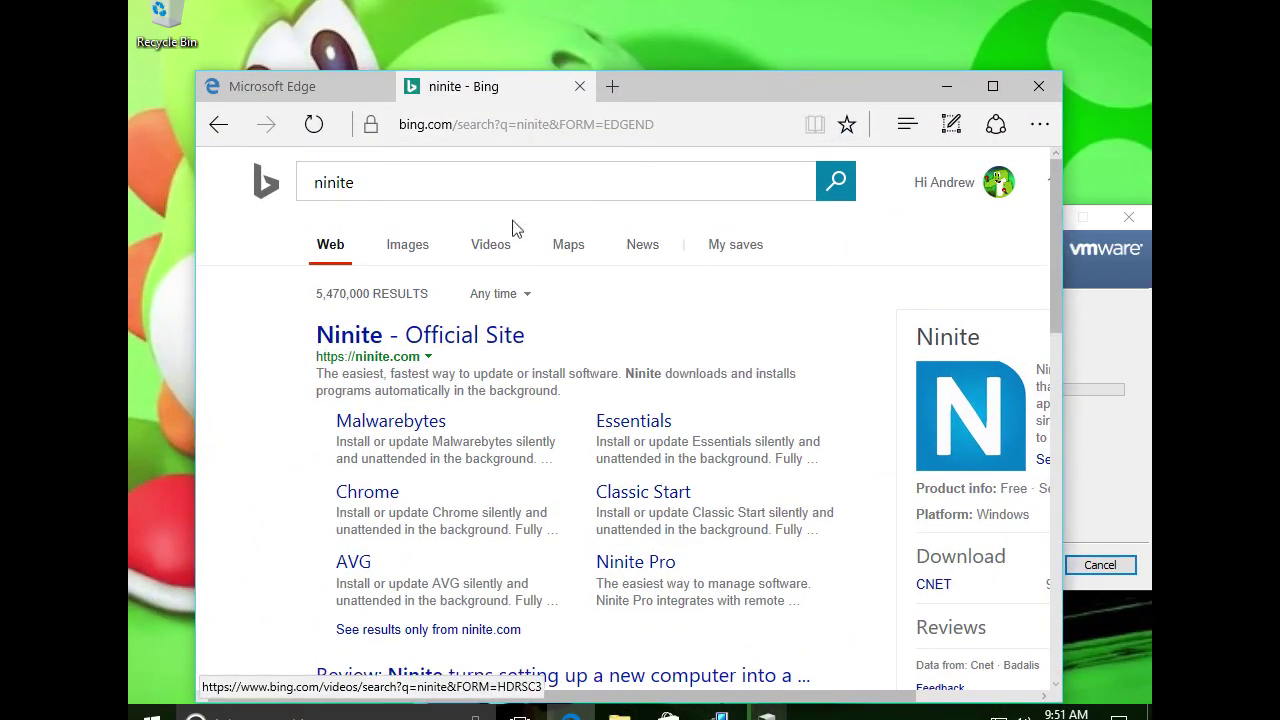
Open the Ninite official site result, then minimize Edge to reveal the installer
left_click(445, 347)
scroll(495, 470, "down", 3)
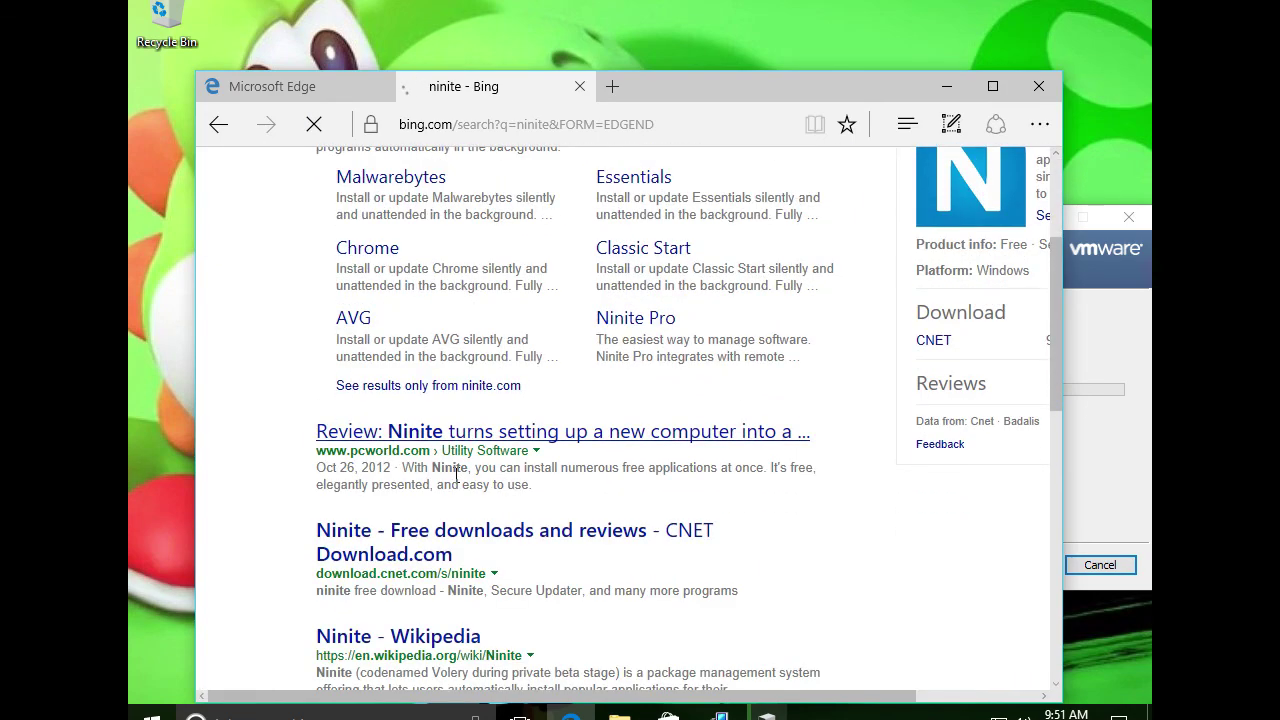
scroll(457, 476, "up", 3)
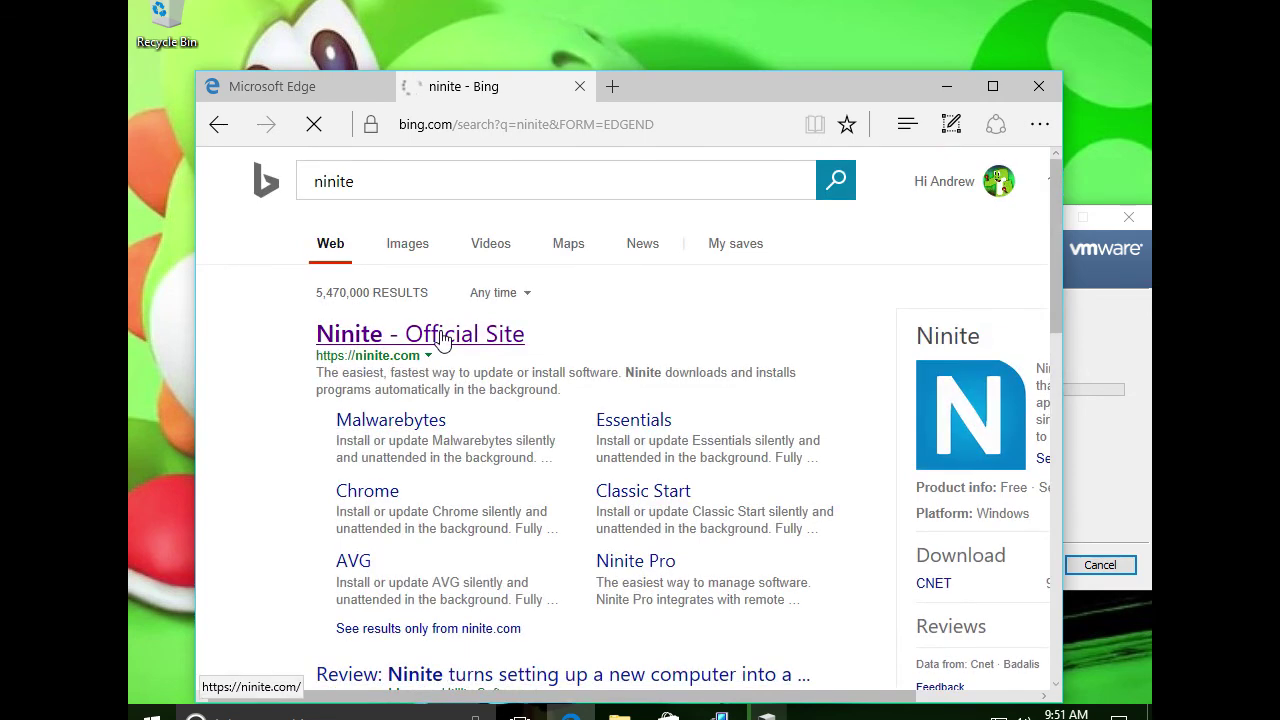
left_click(947, 88)
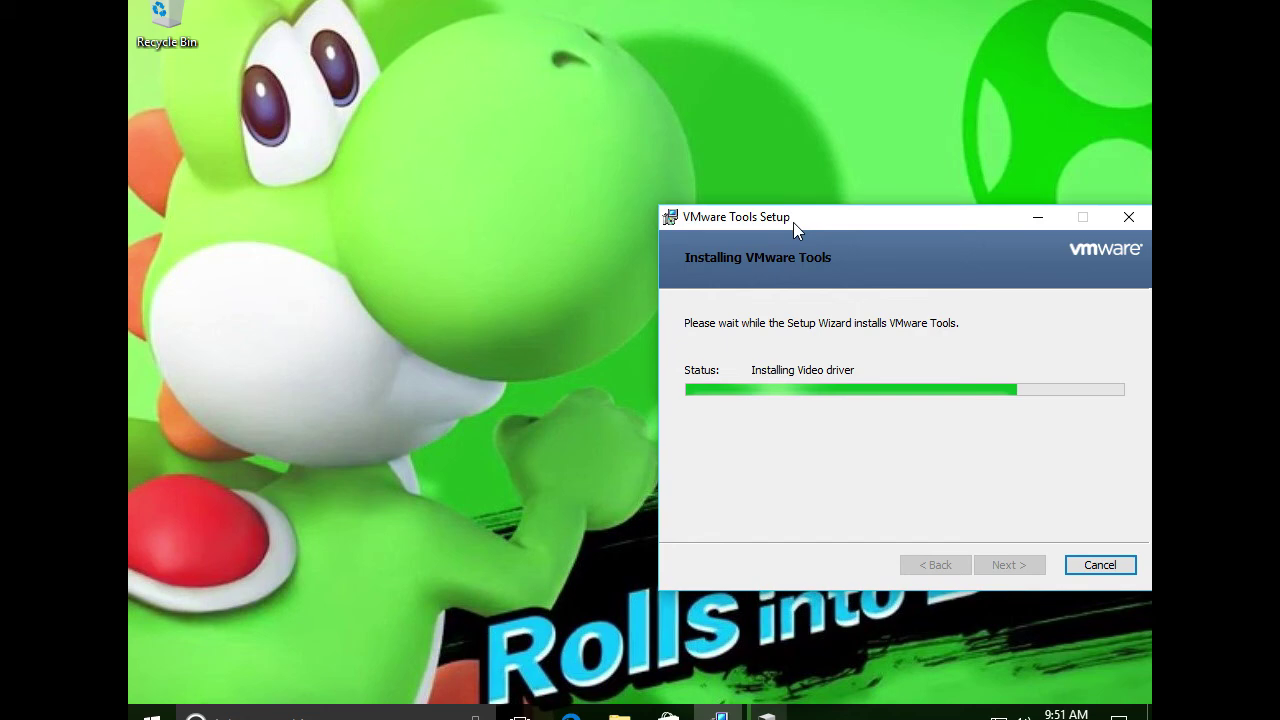
Open Display settings from the desktop menu again, moving the loading Settings window off the installer
left_click_drag(793, 222, 487, 138)
right_click(557, 65)
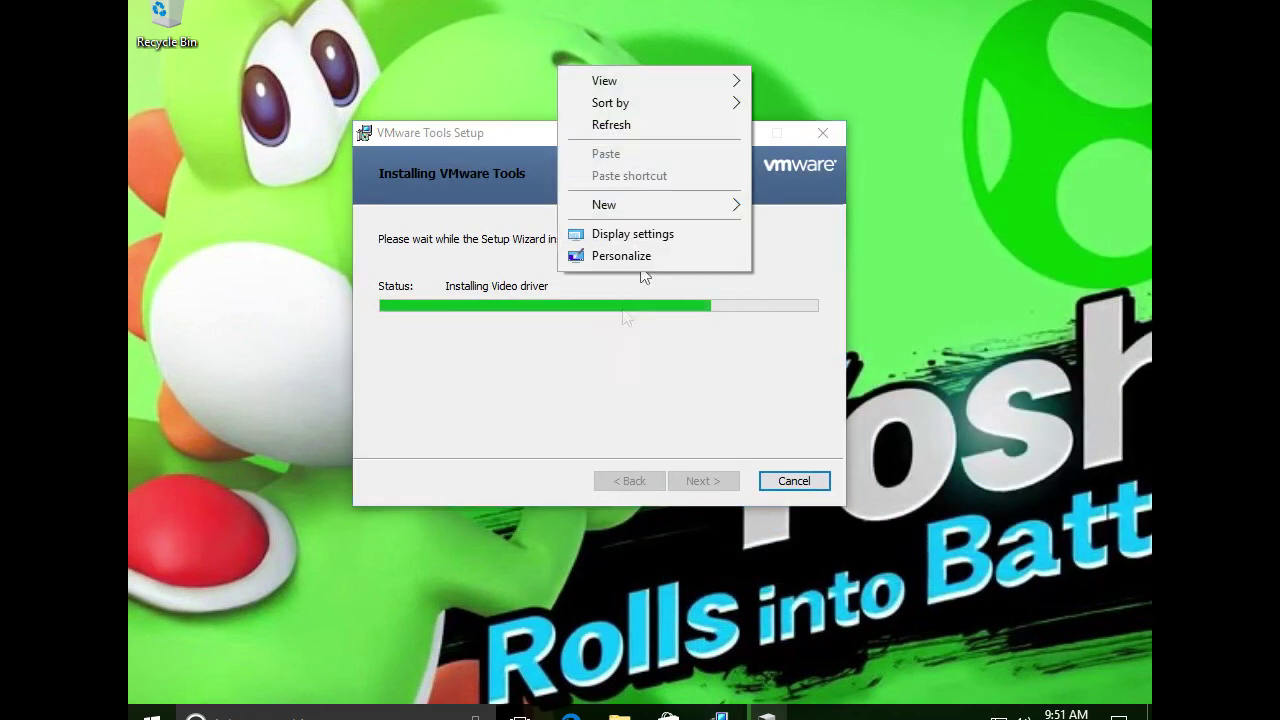
left_click(657, 236)
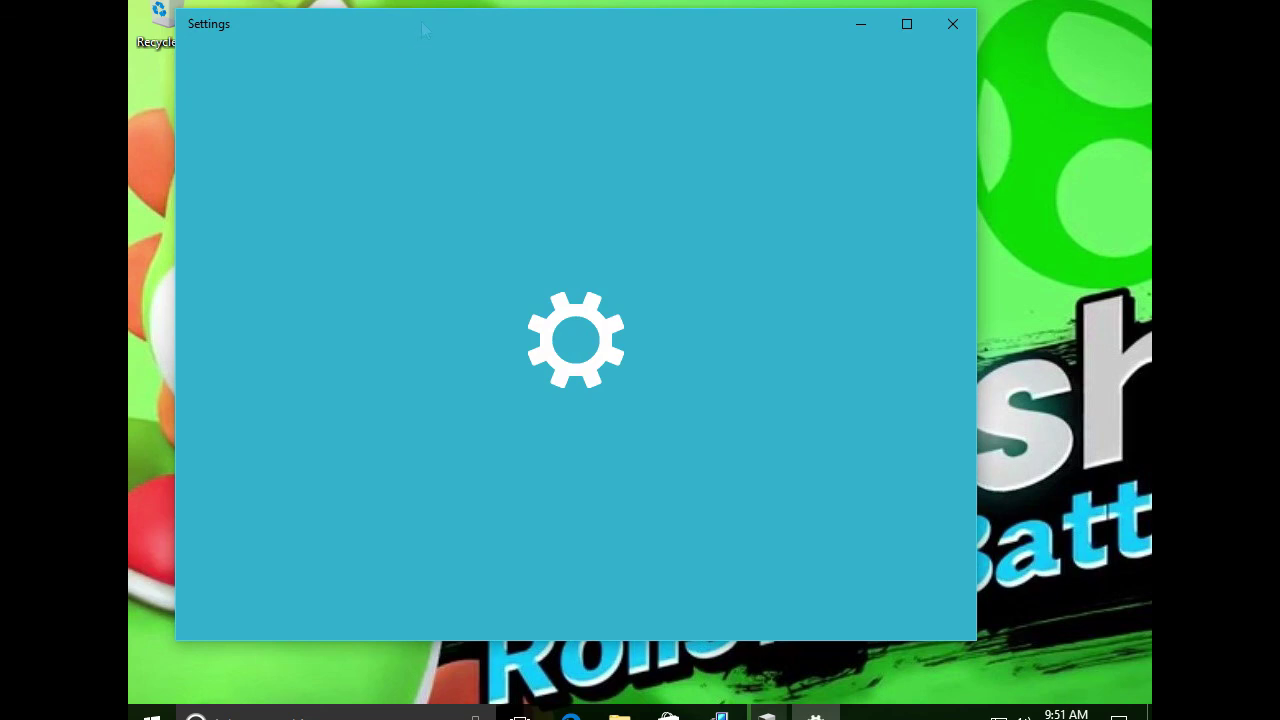
left_click_drag(424, 30, 489, 350)
mouse_move(467, 78)
left_mouse_down()
mouse_move(471, 39)
mouse_move(471, 55)
left_mouse_up()
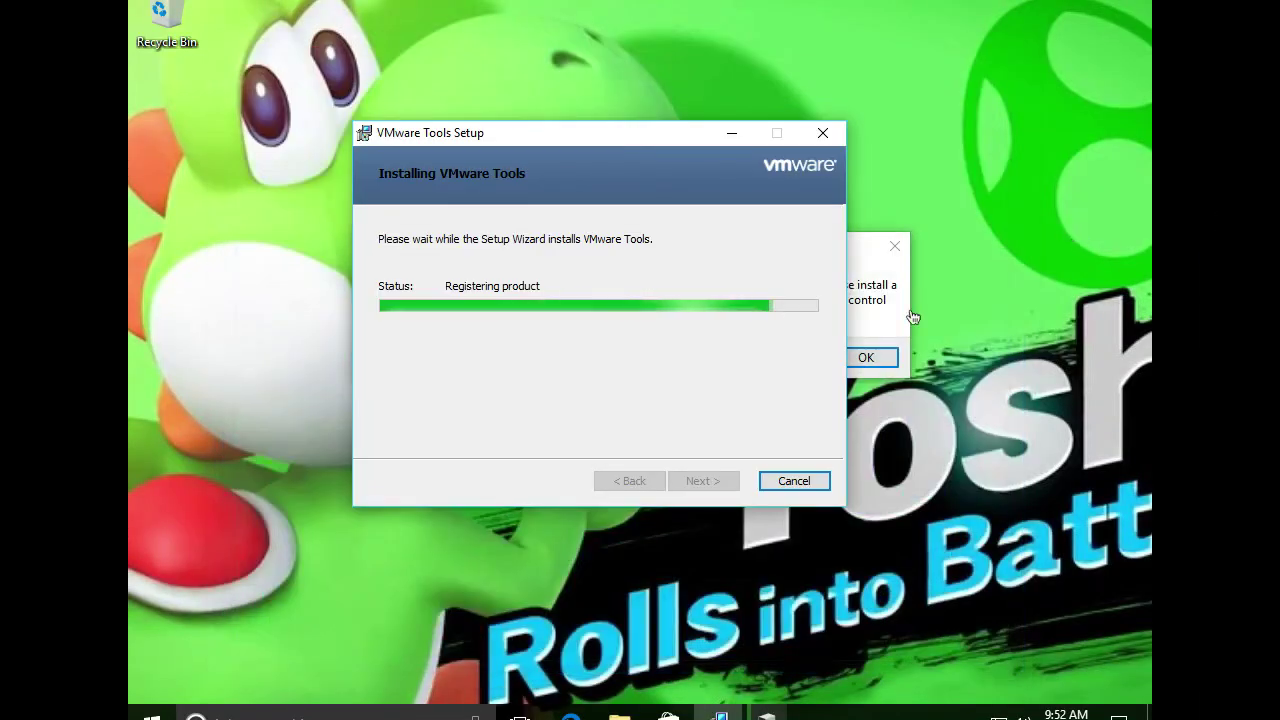
Dismiss the ms-settings:display error, reposition the installer, and bring up the Start menu
left_click(882, 308)
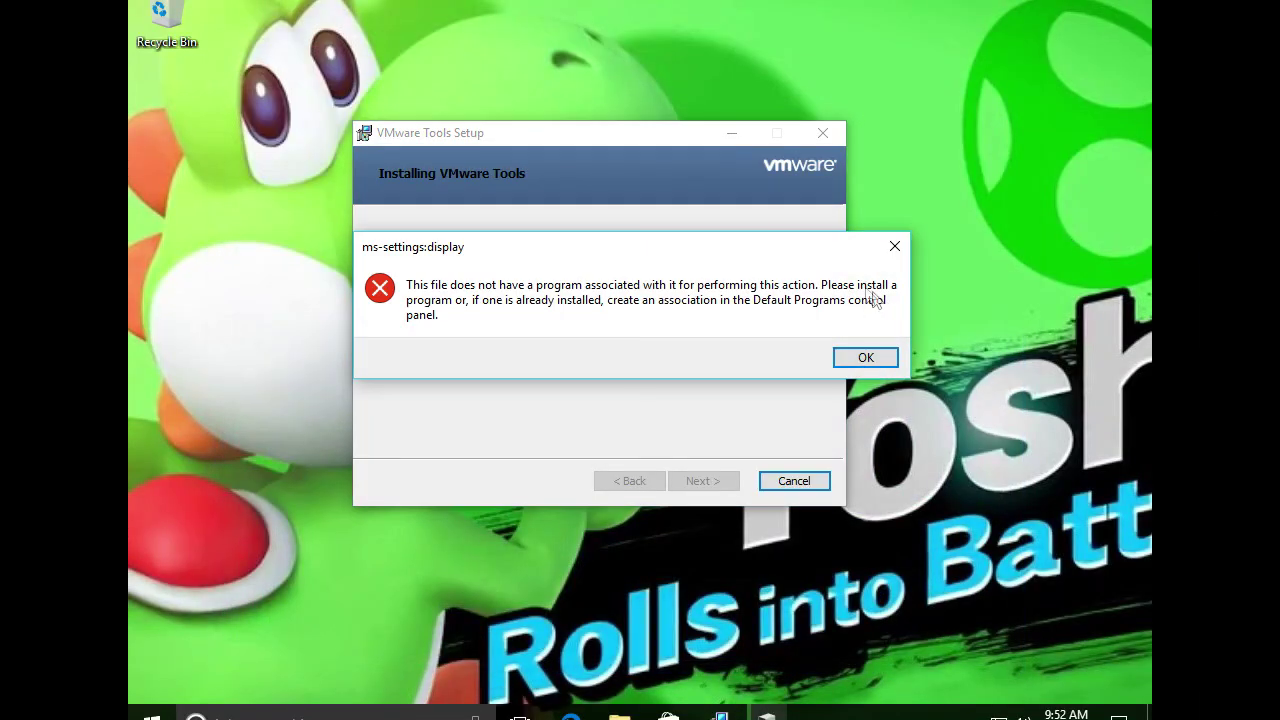
left_click(857, 362)
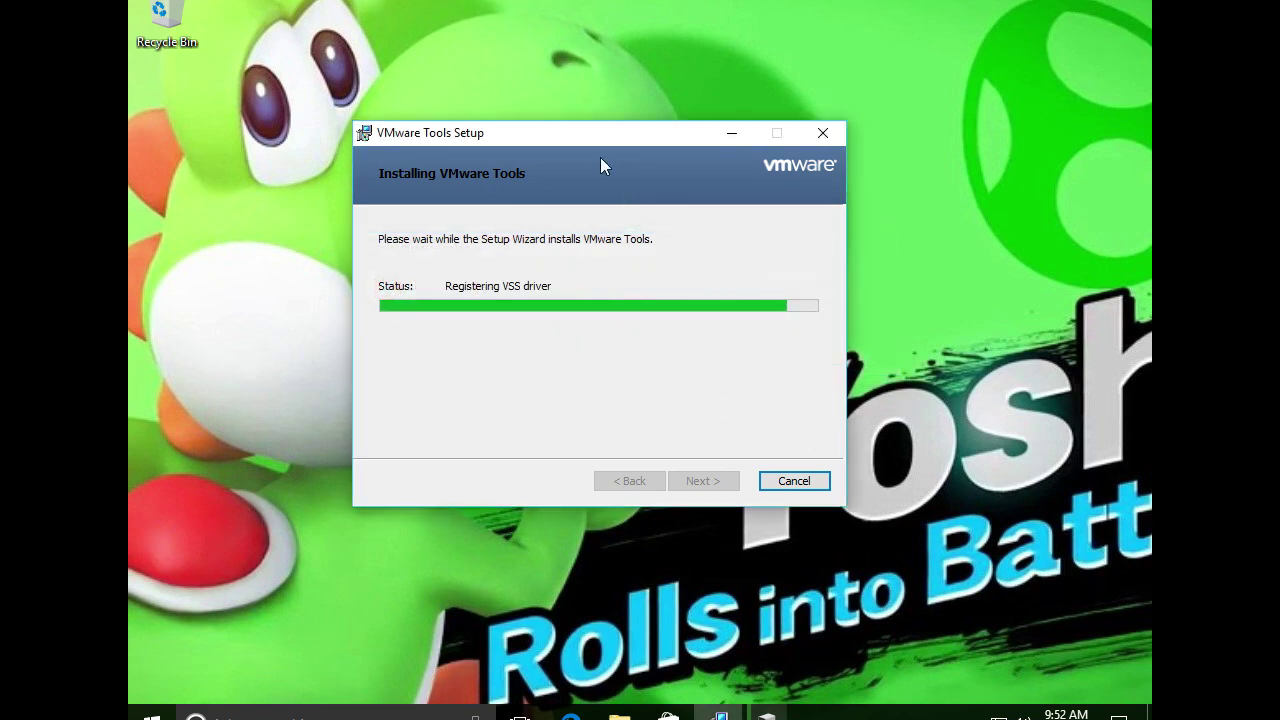
left_click_drag(705, 150, 612, 125)
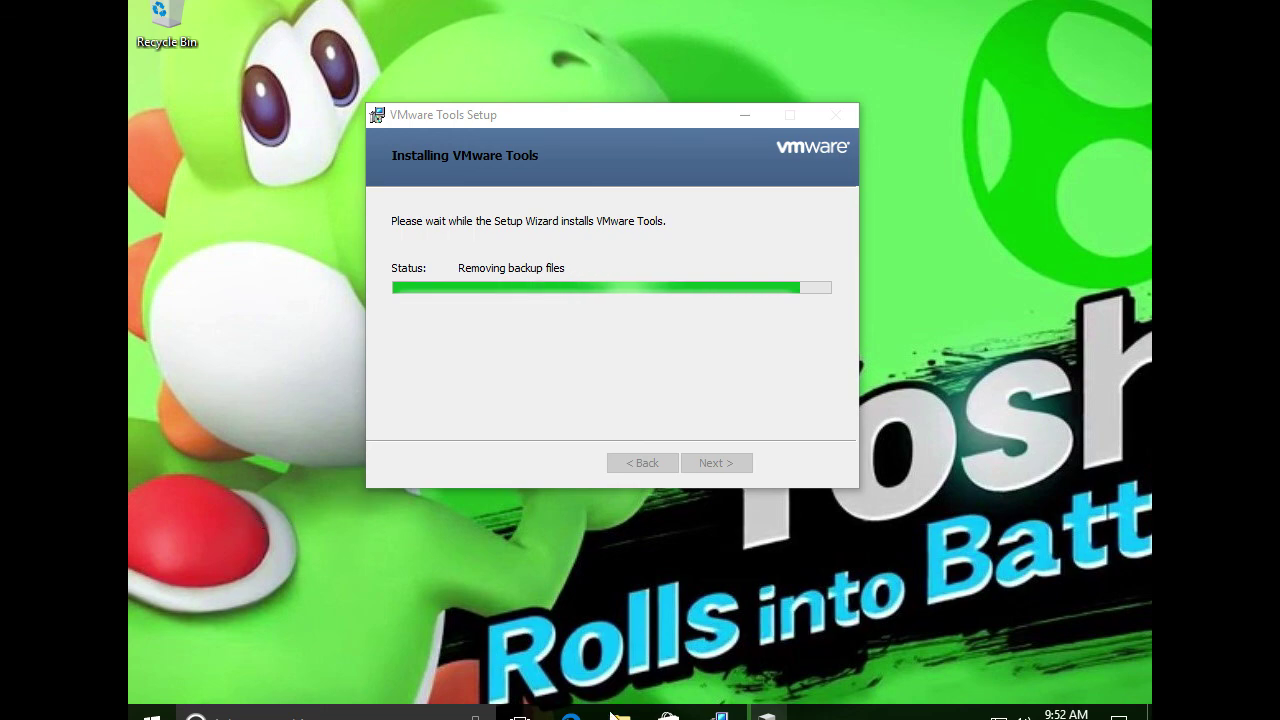
key("super")
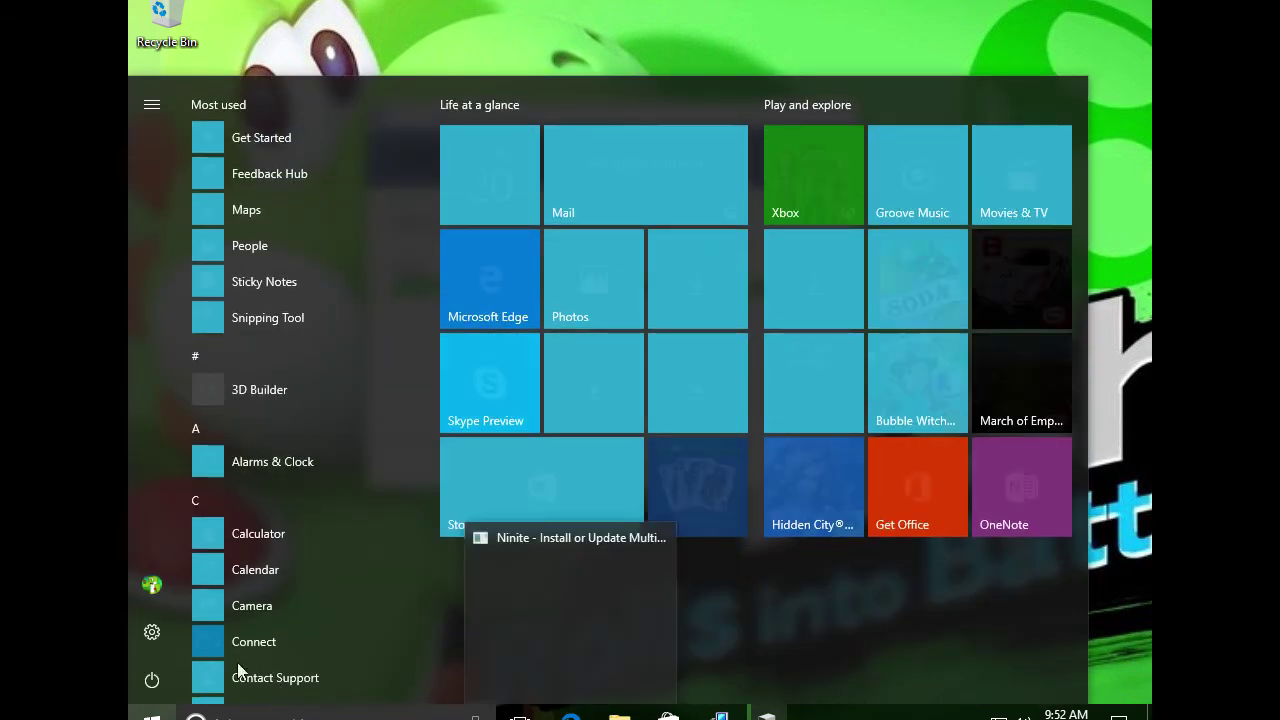
Launch Settings from the Start menu and arrange it alongside the VMware Tools installer
left_click(151, 632)
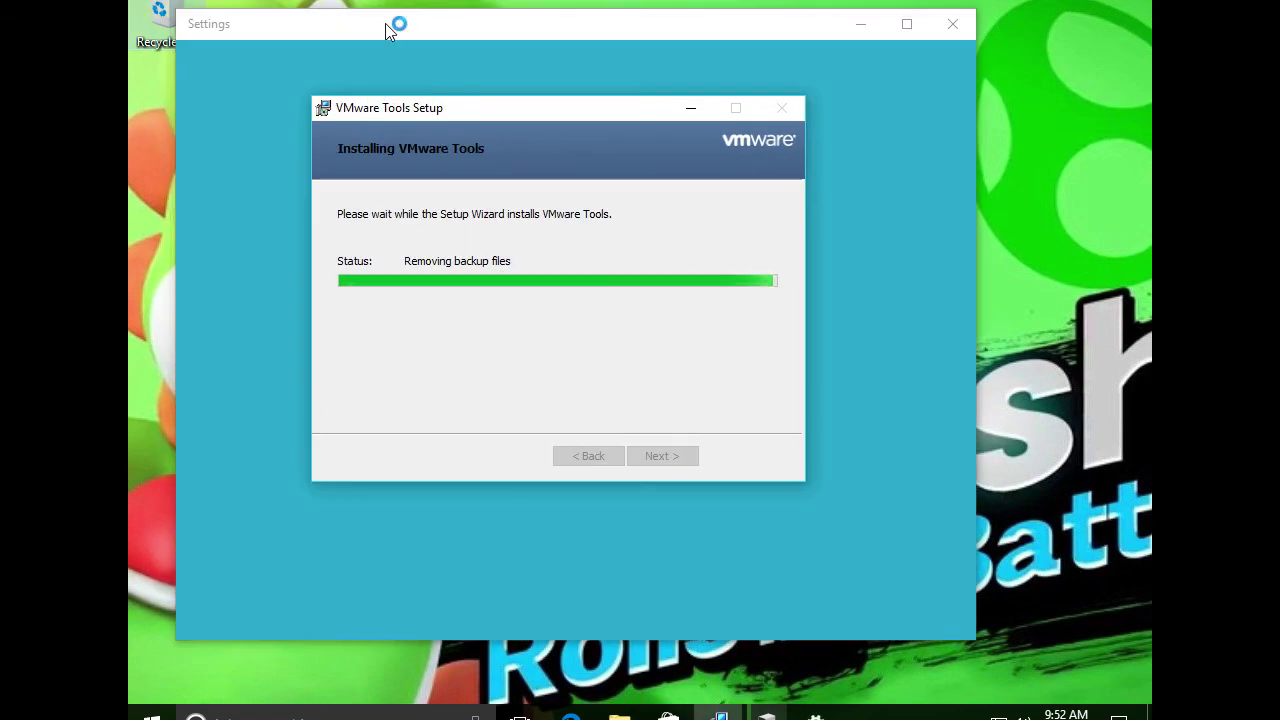
mouse_move(385, 23)
left_mouse_down()
mouse_move(386, 89)
mouse_move(366, 23)
mouse_move(366, 37)
left_mouse_up()
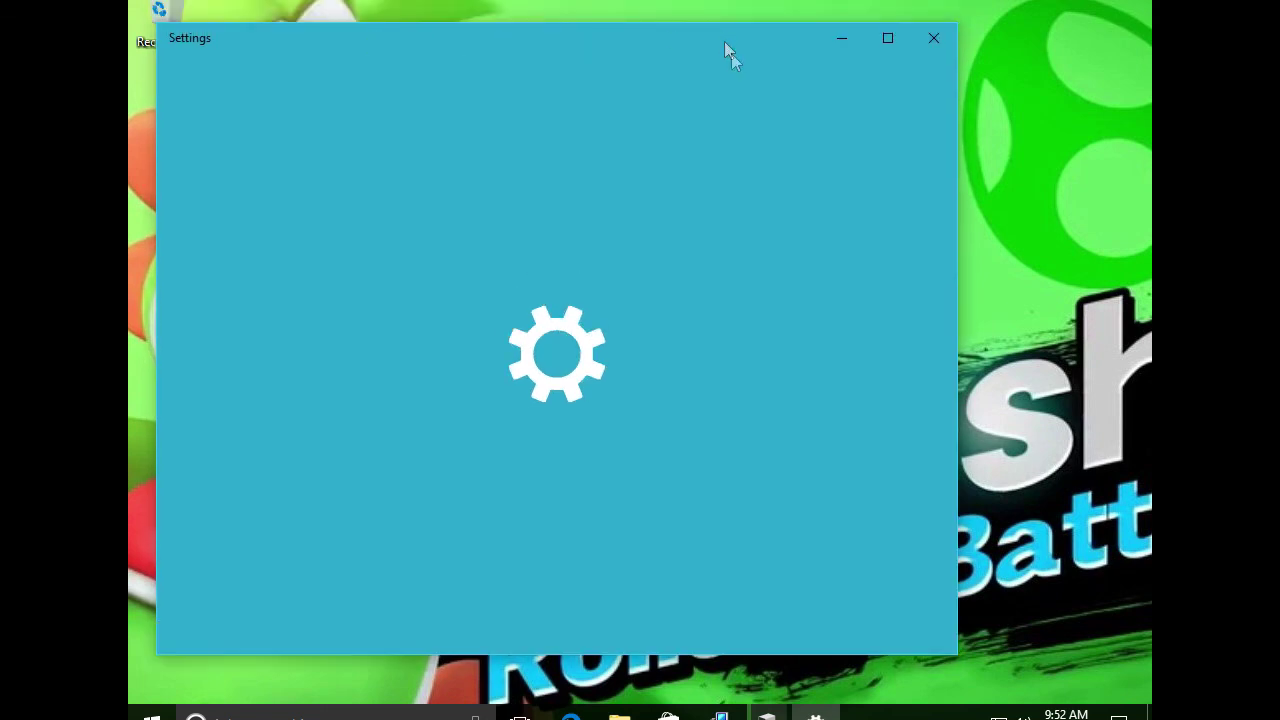
left_click_drag(697, 32, 825, 348)
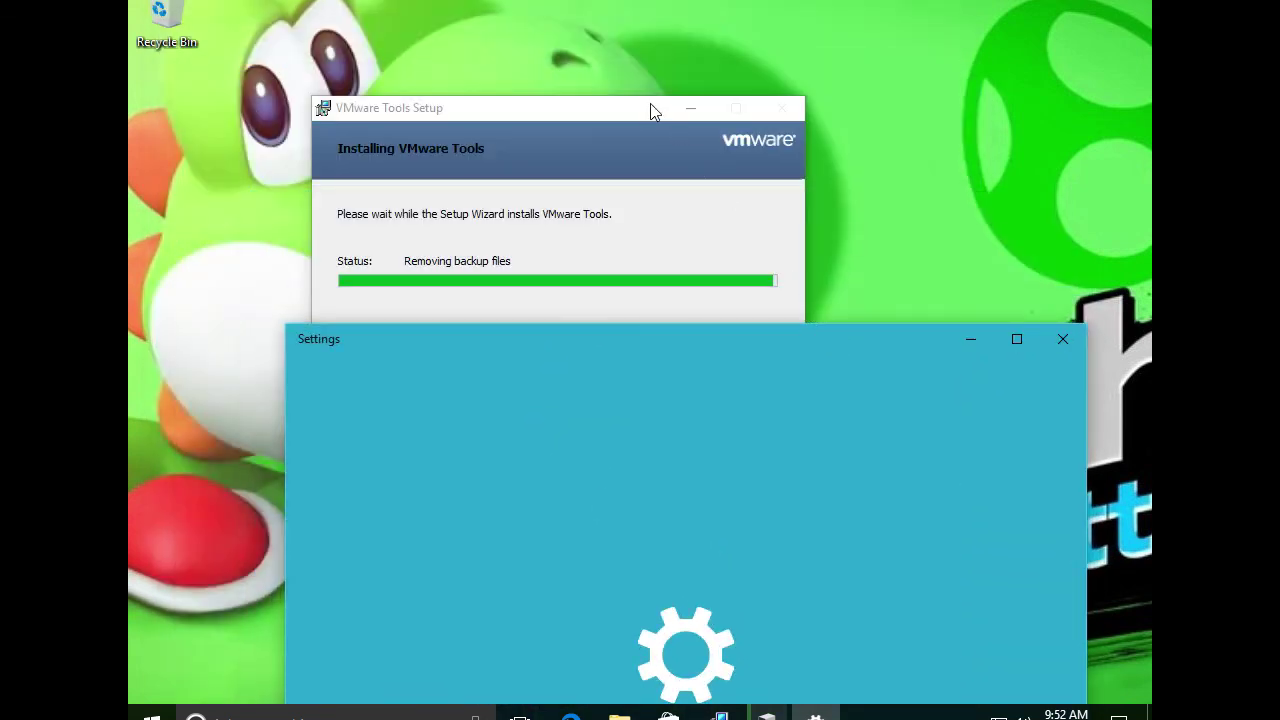
left_click(615, 100)
left_click_drag(615, 96, 519, 18)
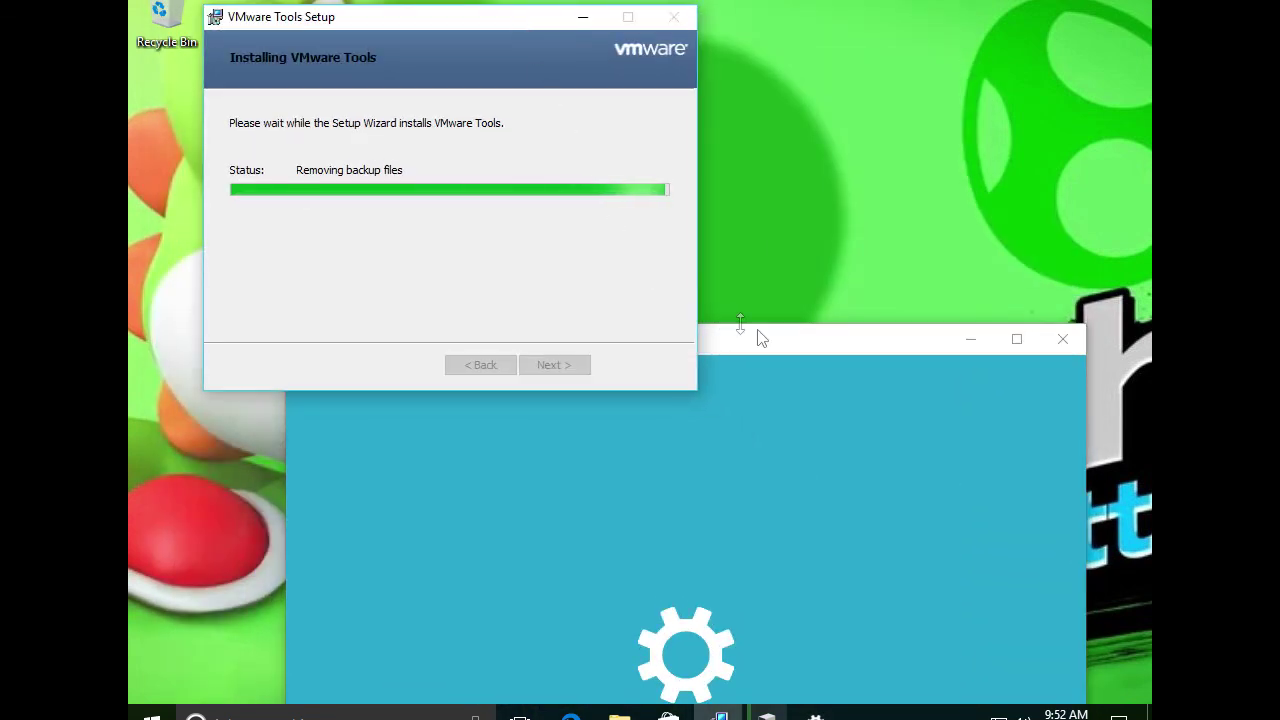
left_click_drag(785, 345, 830, 86)
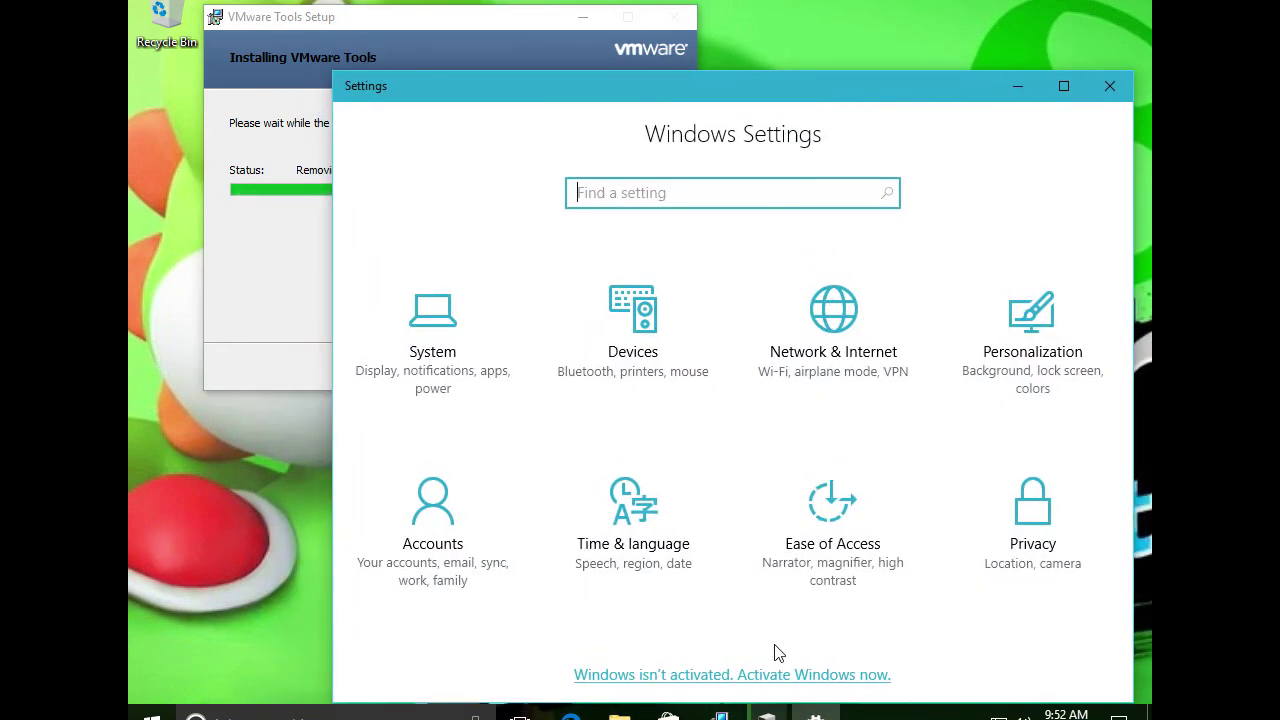
scroll(769, 634, "down", 3)
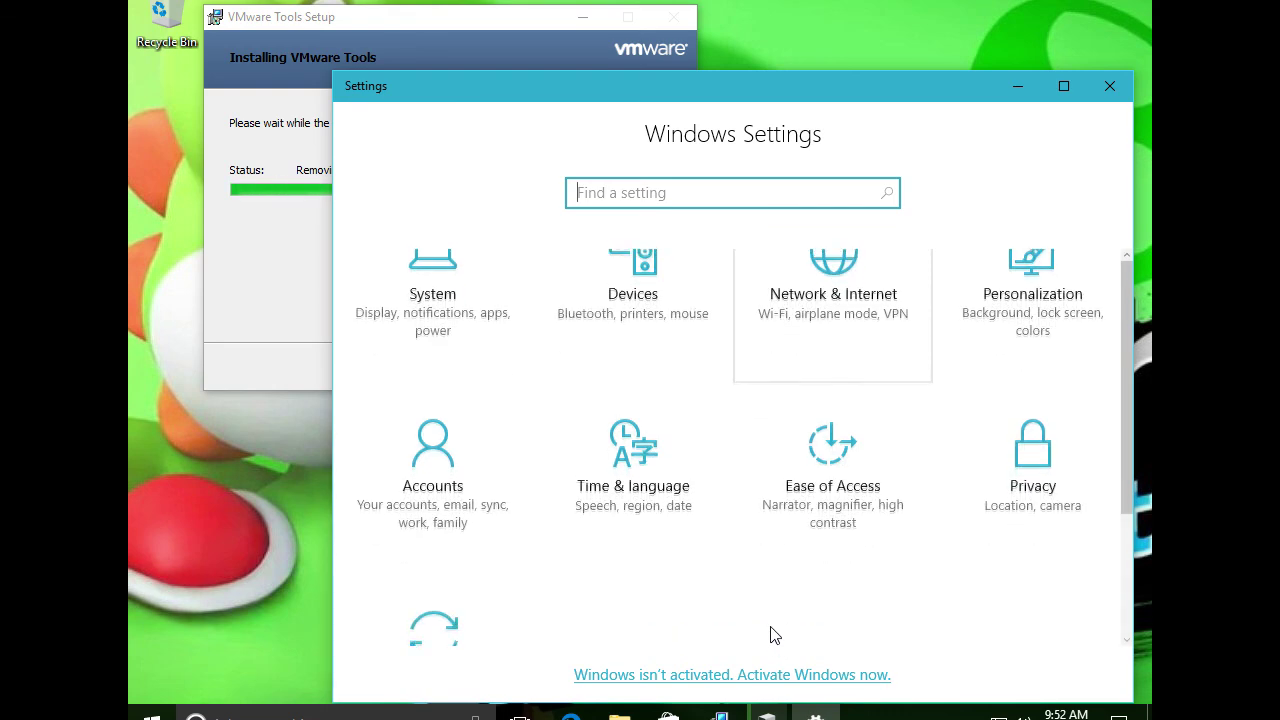
scroll(769, 623, "up", 3)
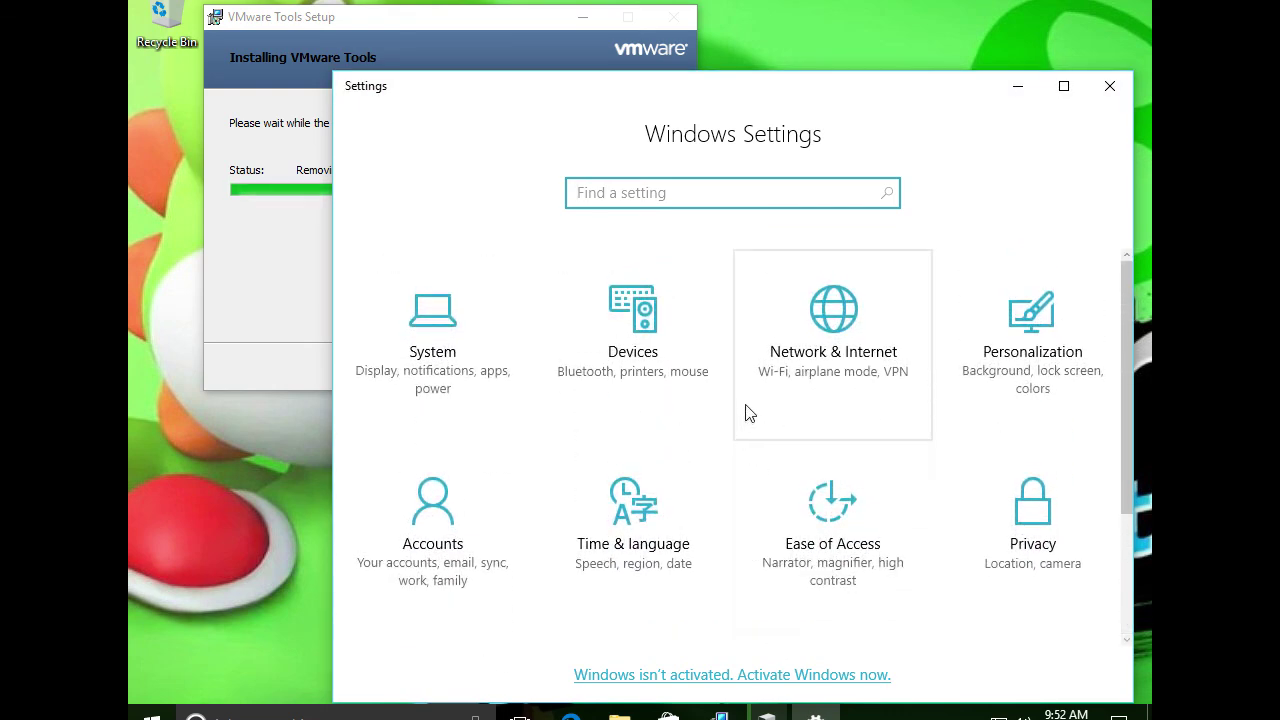
mouse_move(509, 91)
left_mouse_down()
mouse_move(523, 317)
mouse_move(514, 84)
left_mouse_up()
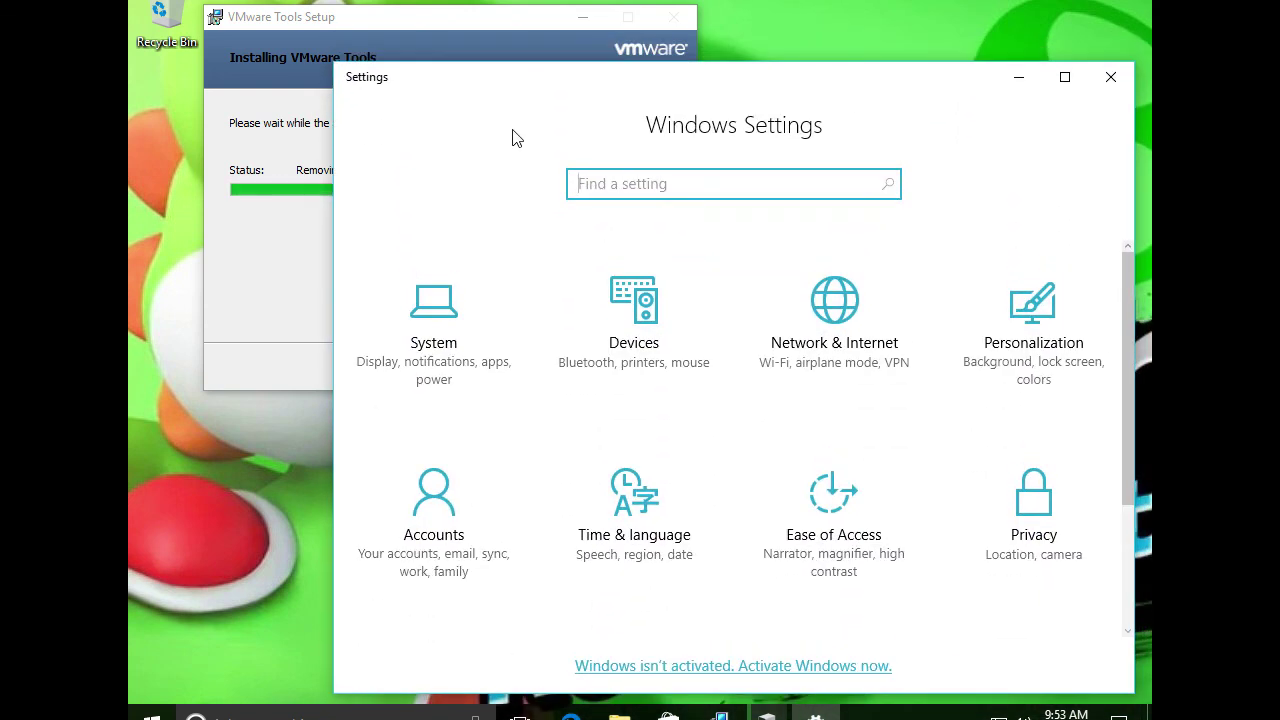
Open the System category to reach the Display settings page
left_click(493, 316)
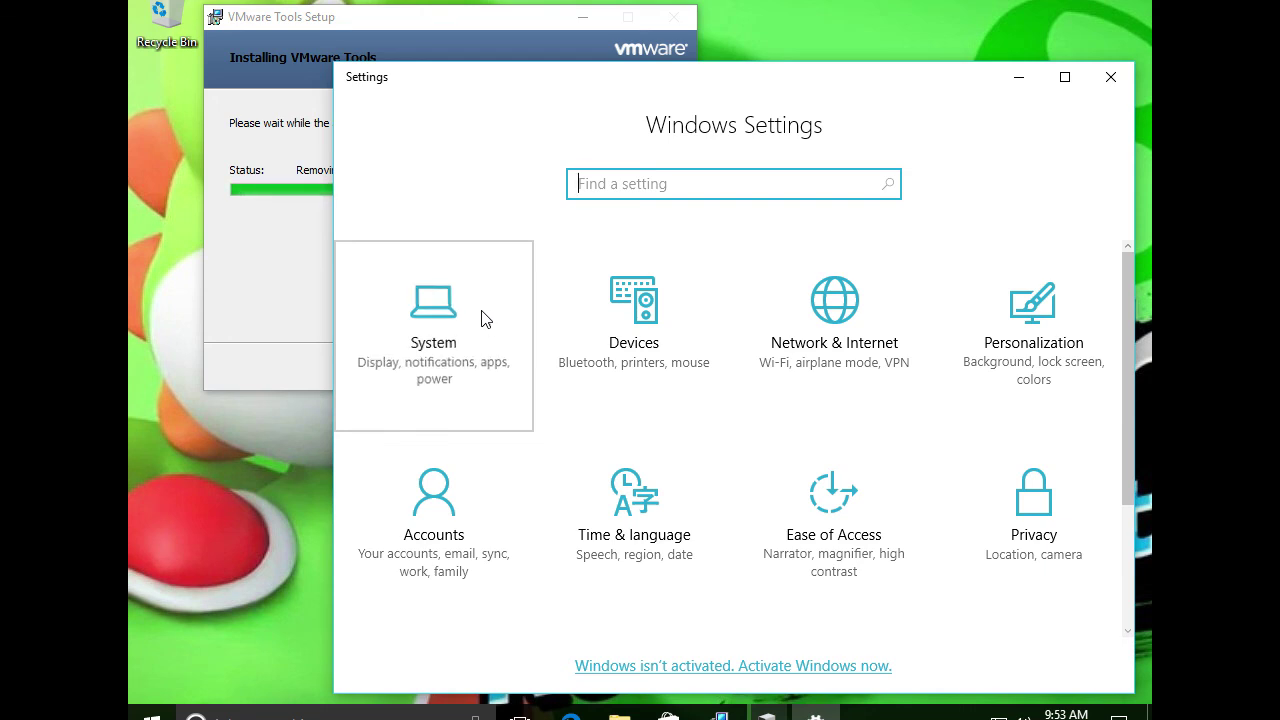
left_click_drag(467, 92, 451, 50)
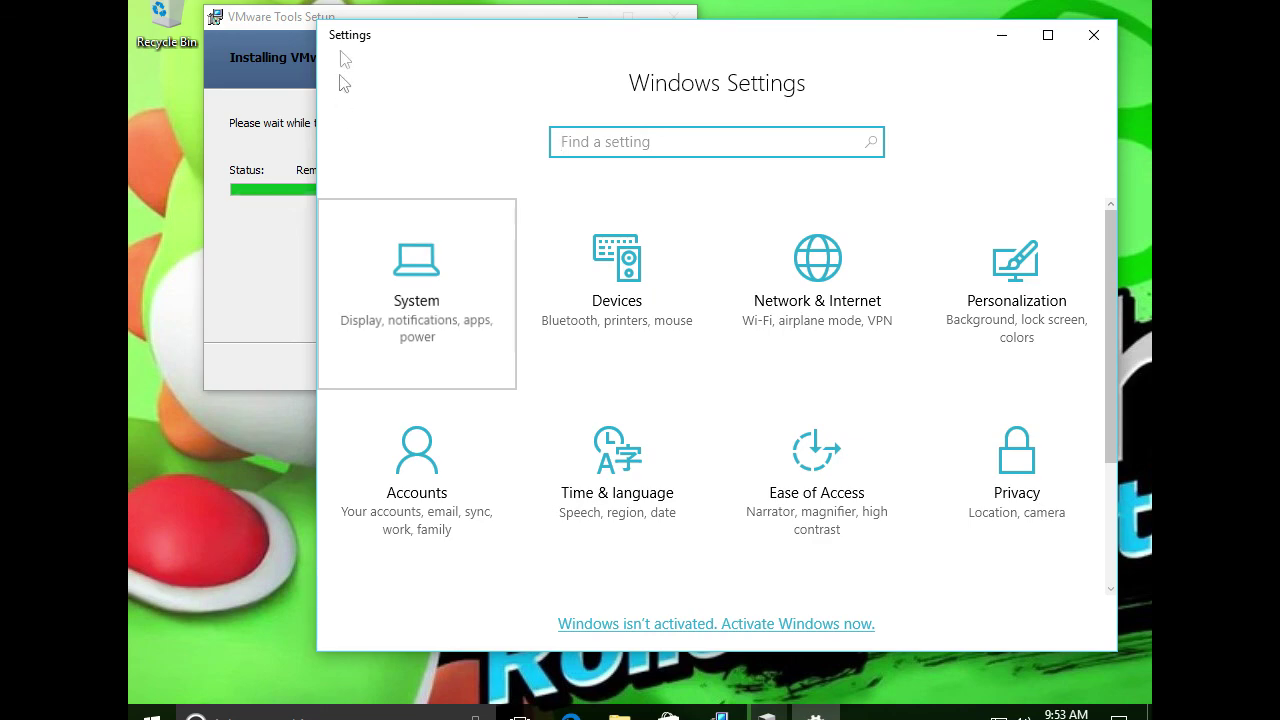
key("Return")
scroll(765, 422, "down", 3)
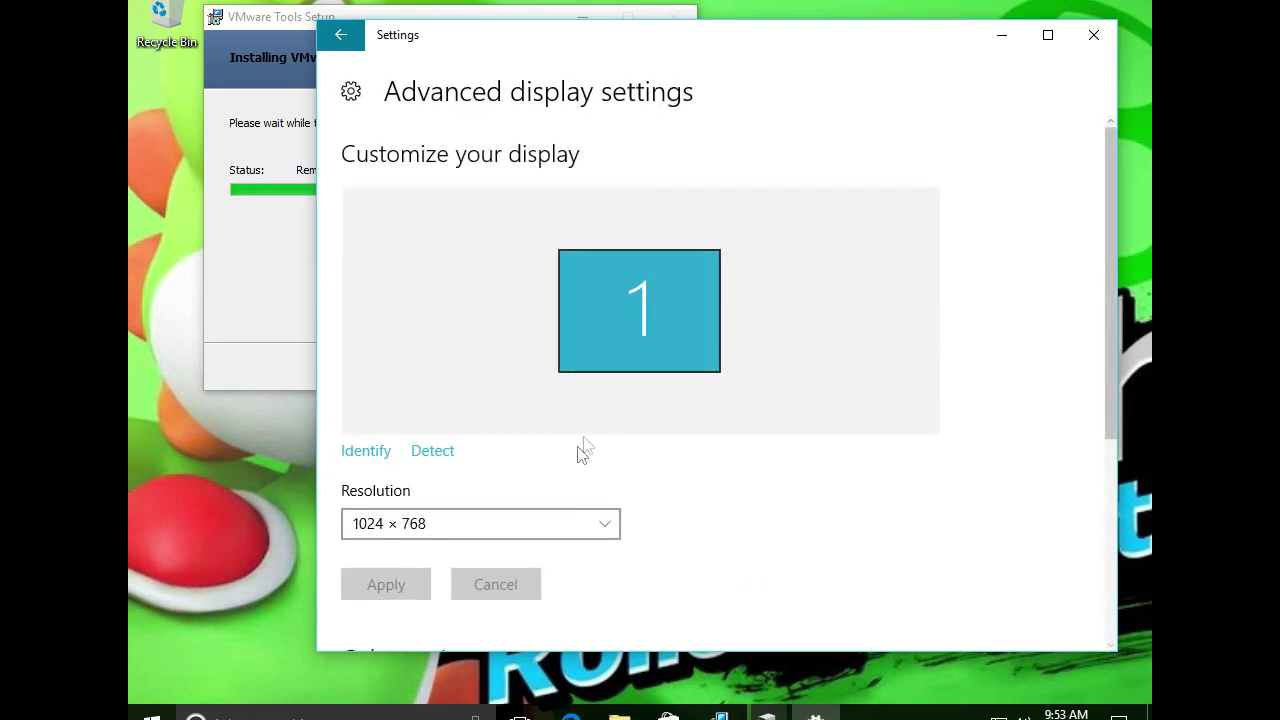
Change the resolution to 1280 × 720, keep the change, and close Settings with Alt+F4
left_click(418, 518)
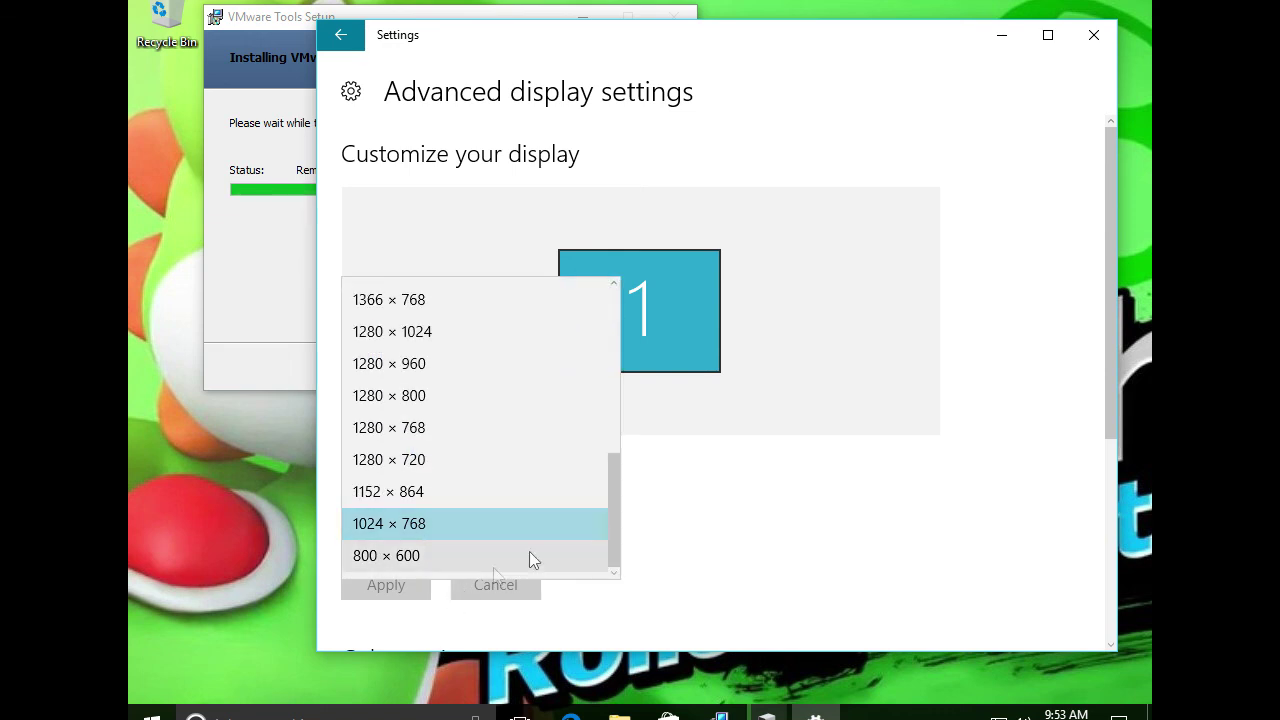
left_click_drag(616, 518, 648, 325)
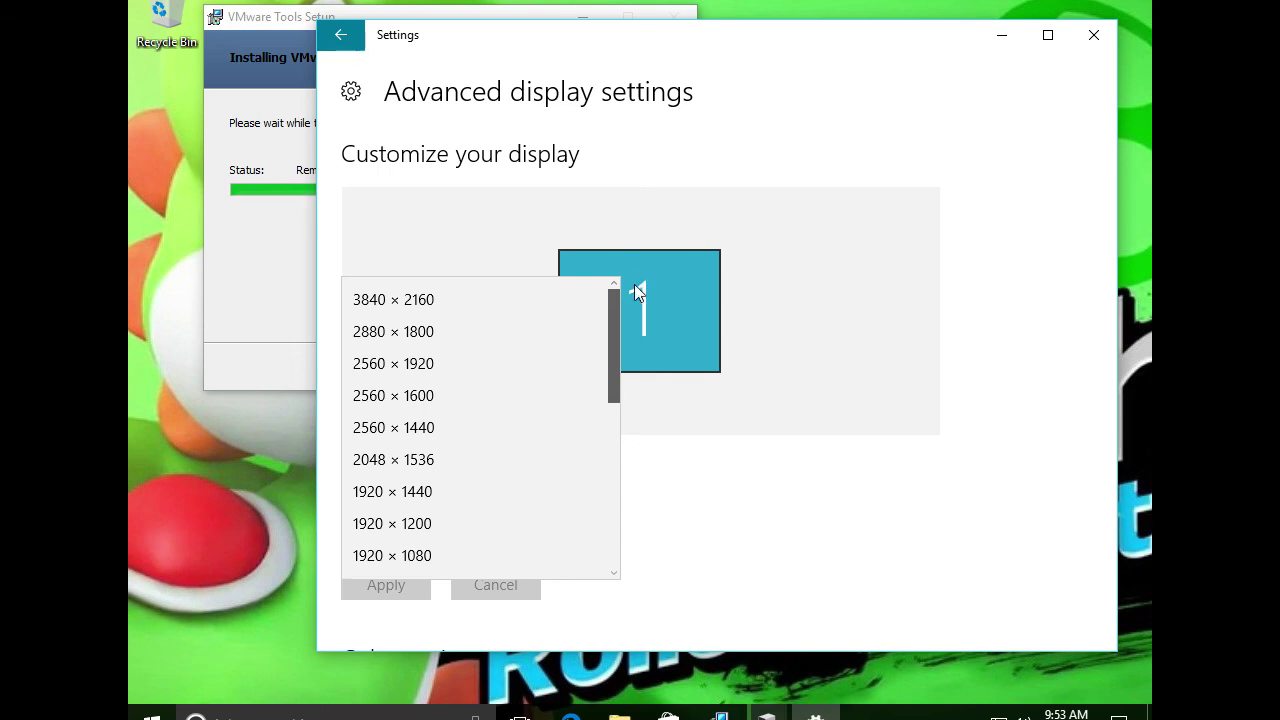
scroll(632, 337, "down", 5)
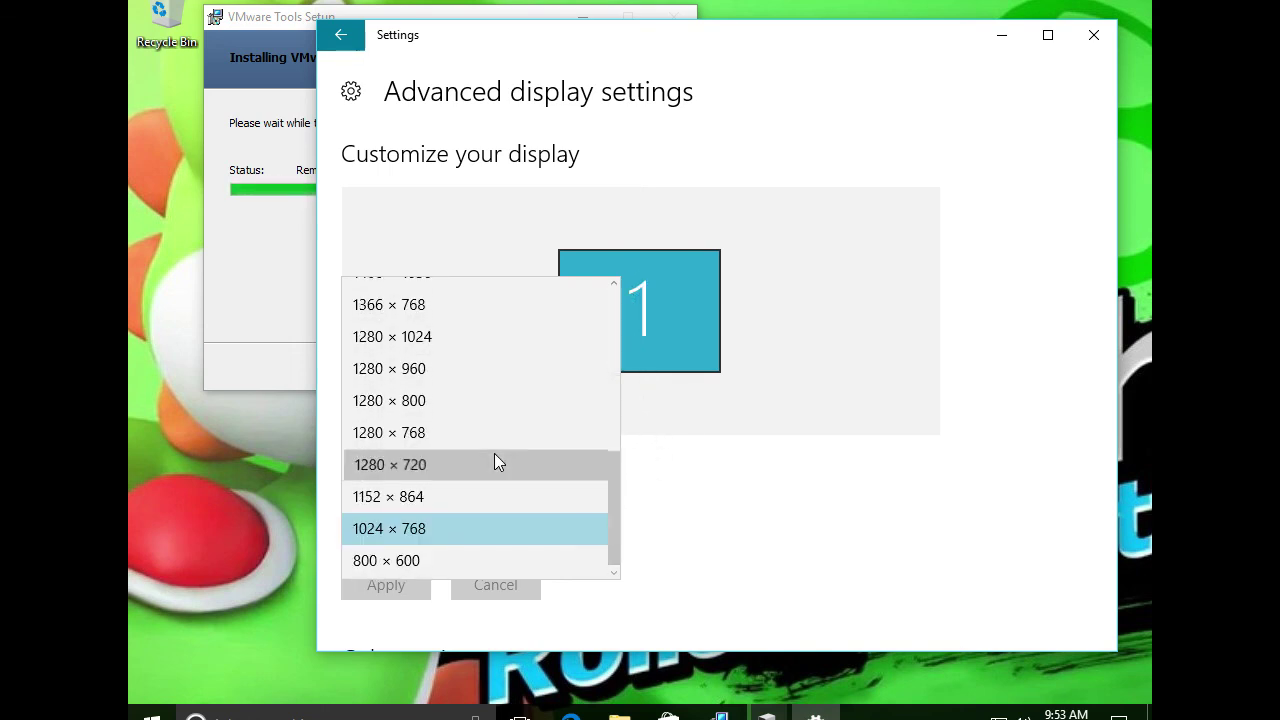
left_click(494, 459)
left_click(391, 574)
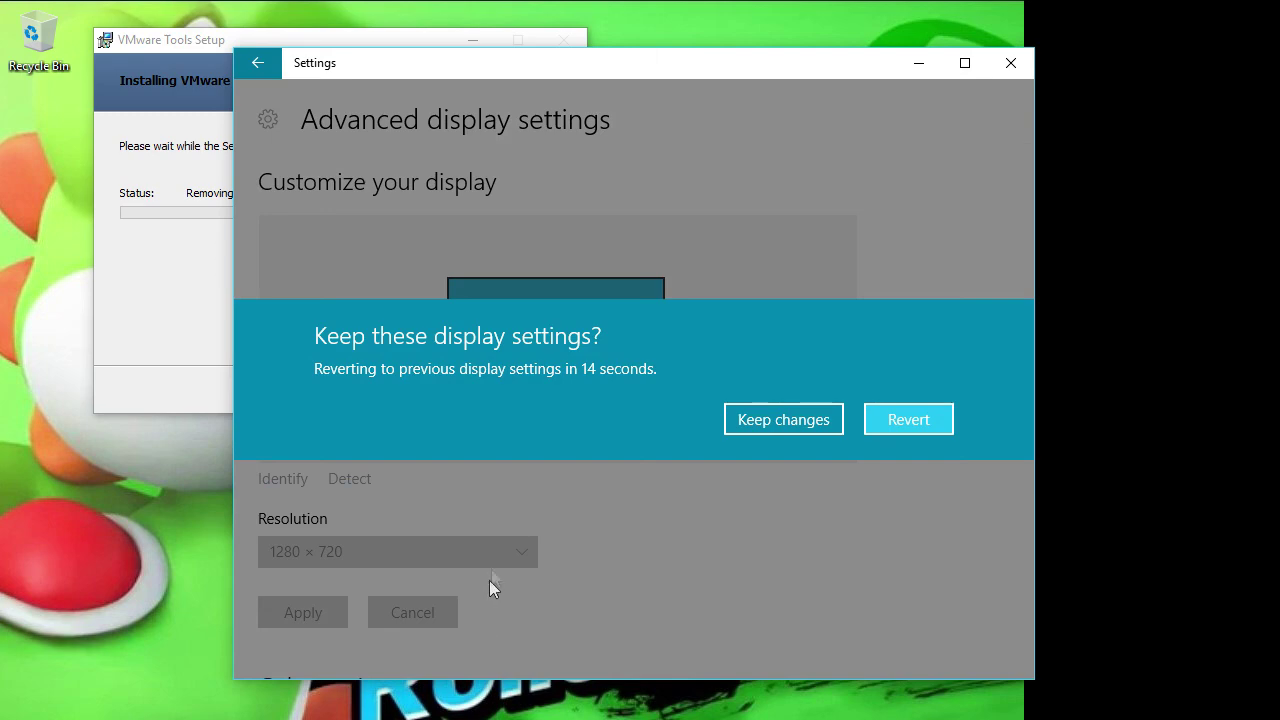
left_click(818, 425)
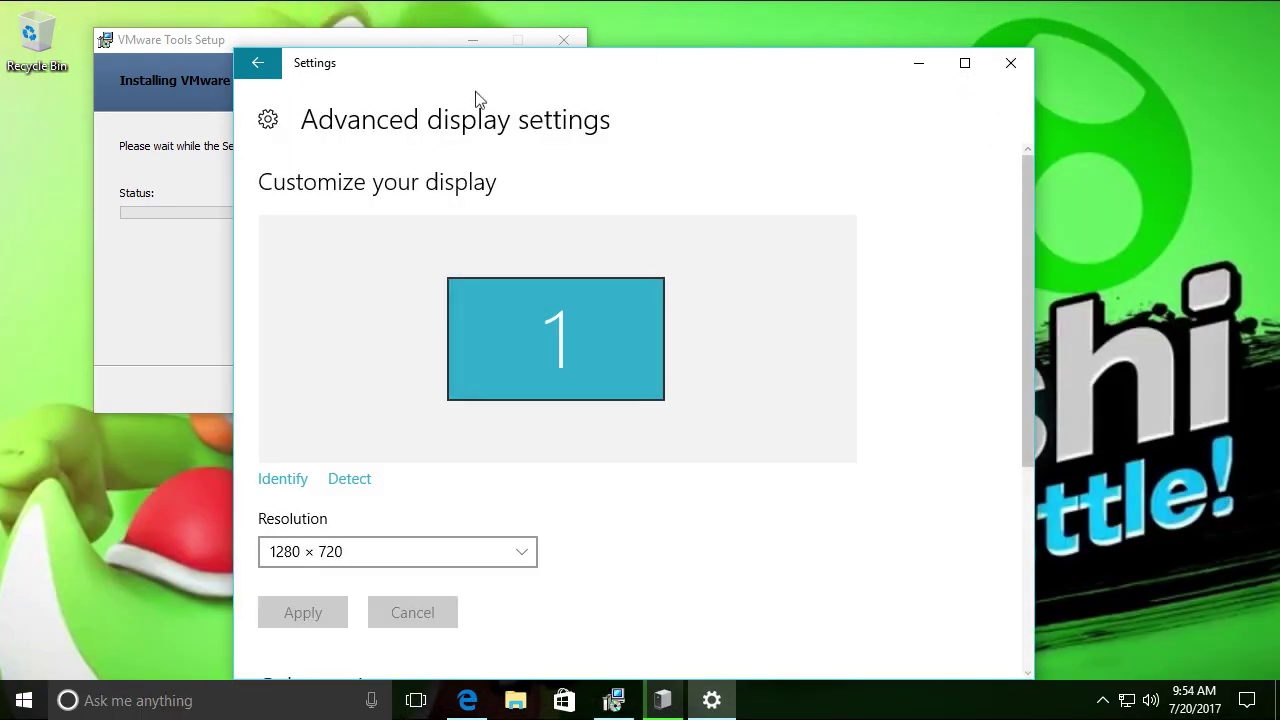
key("alt+F4")
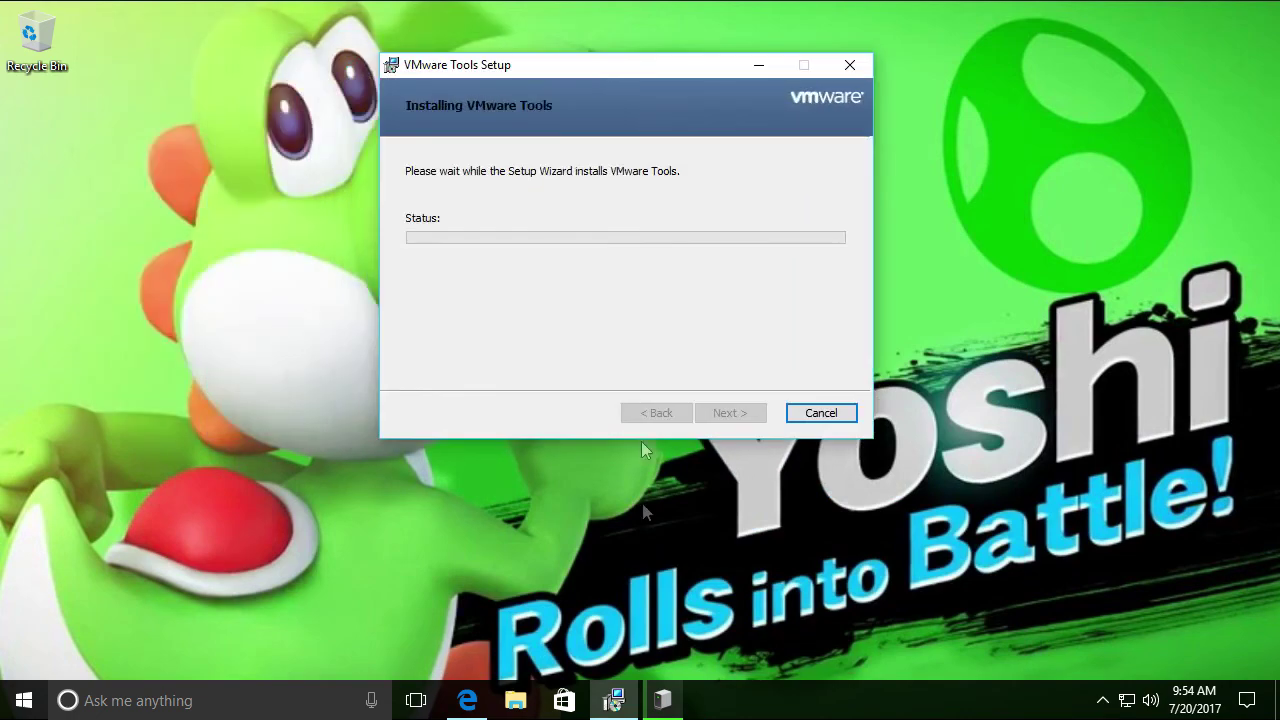
Move the Edge window aside to uncover the installer and close the Ninite tab
left_click(467, 700)
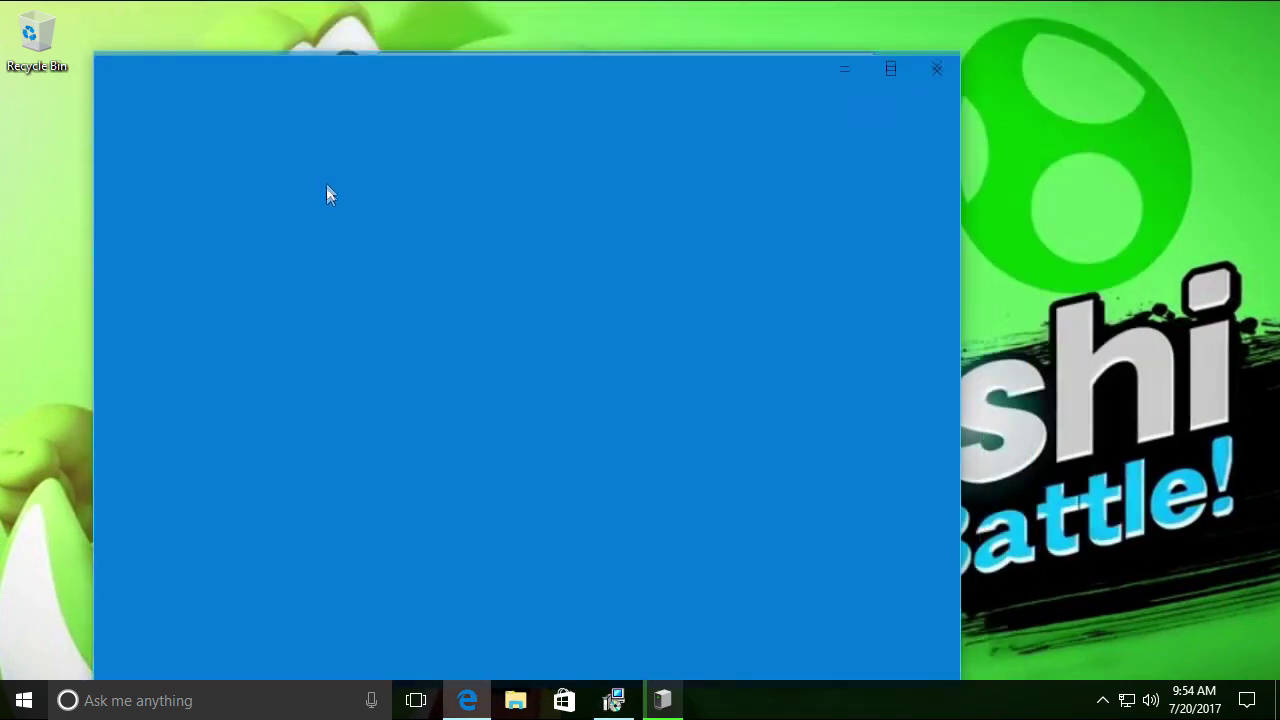
left_click_drag(479, 90, 559, 42)
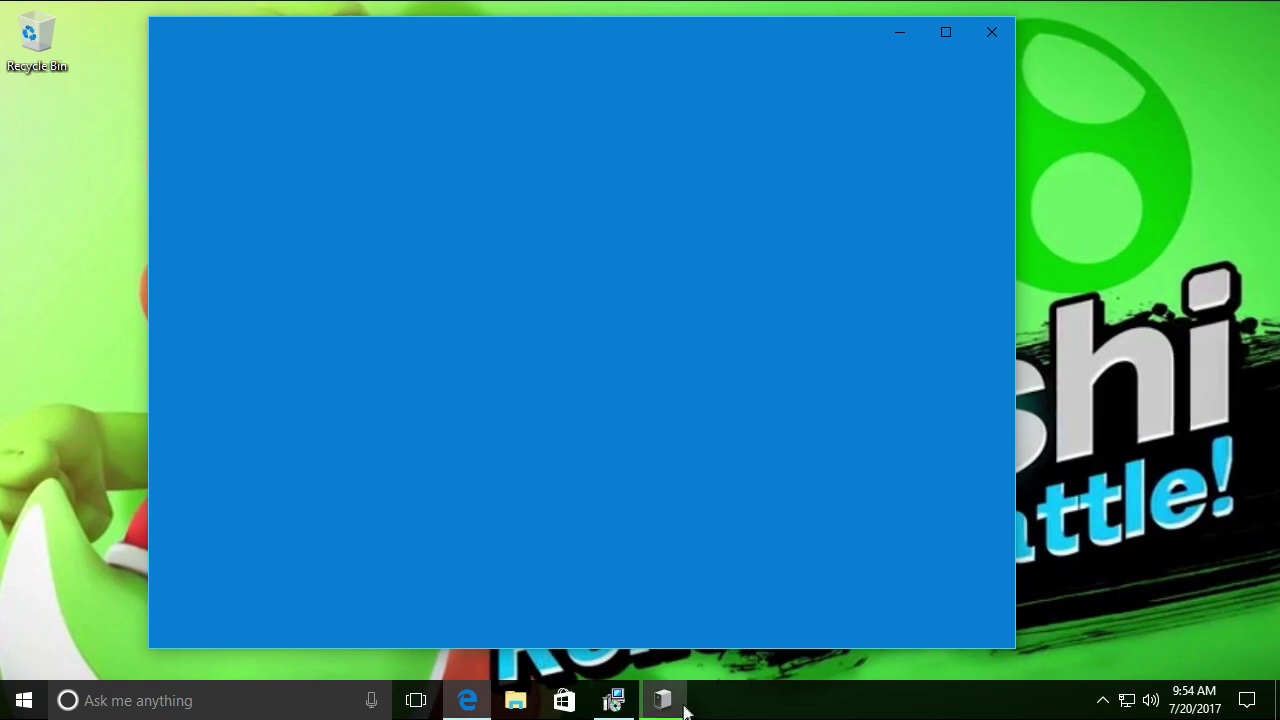
left_click(613, 700)
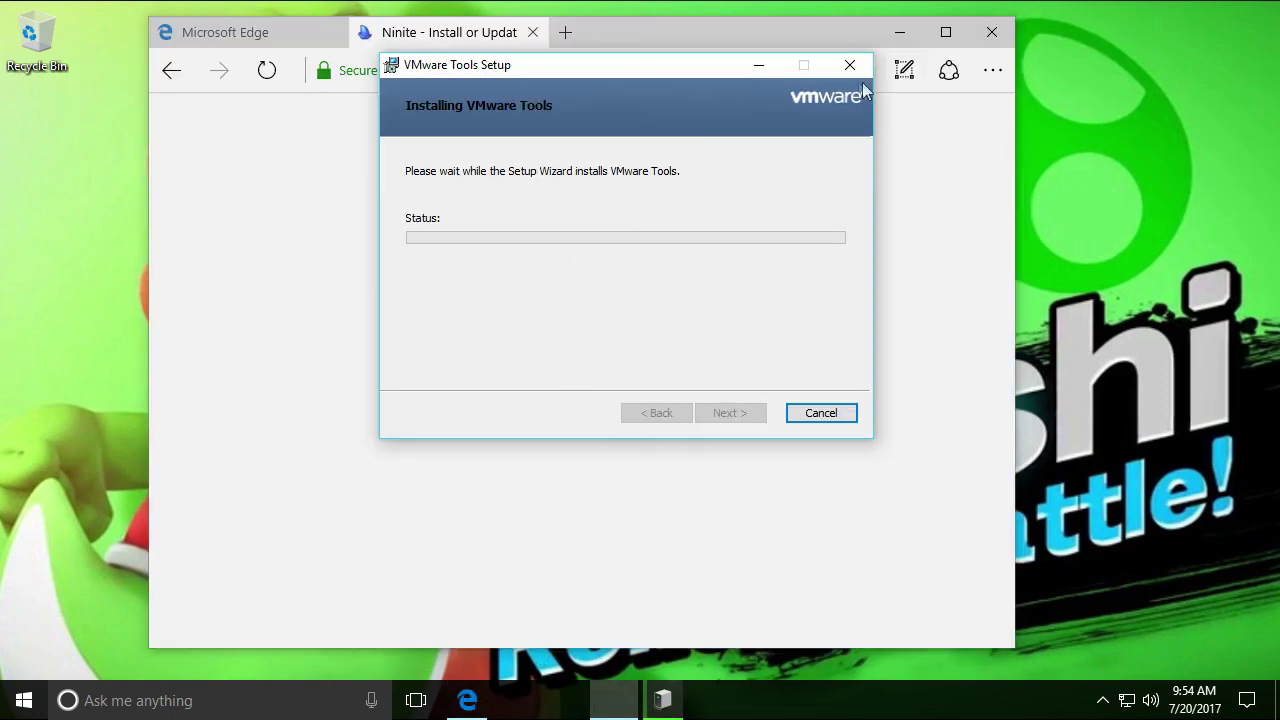
left_click(532, 36)
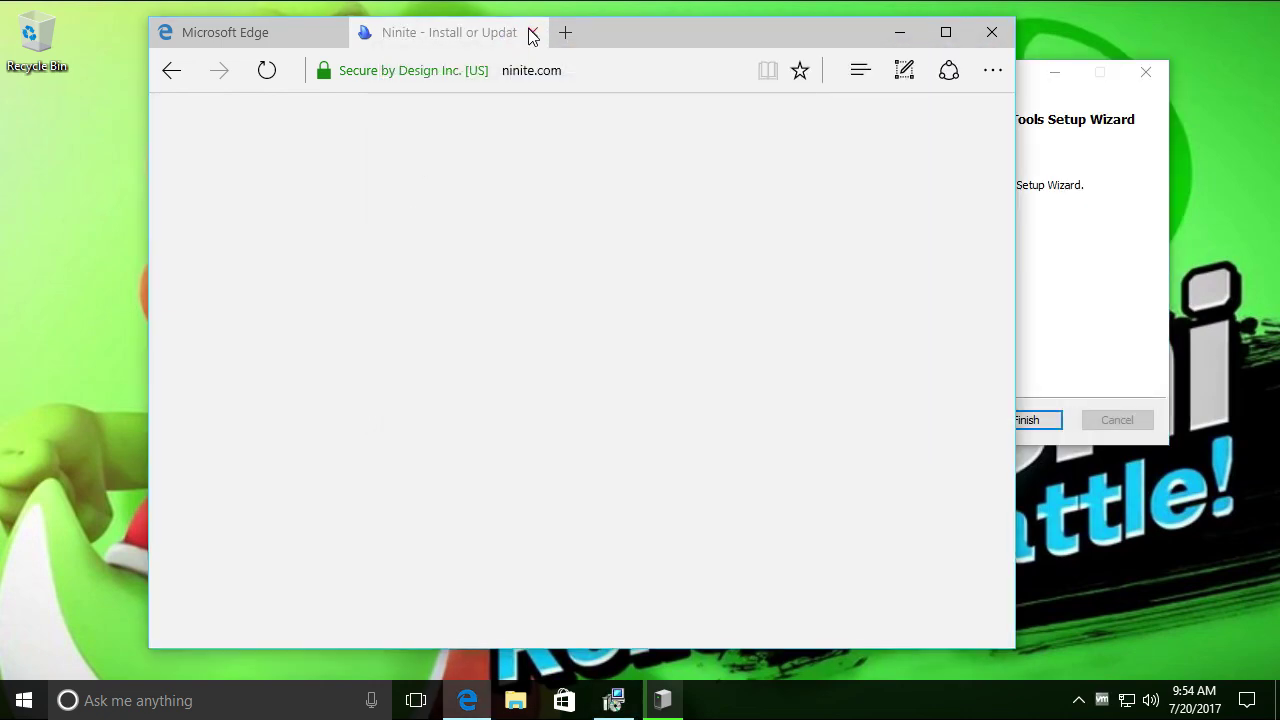
left_click(532, 33)
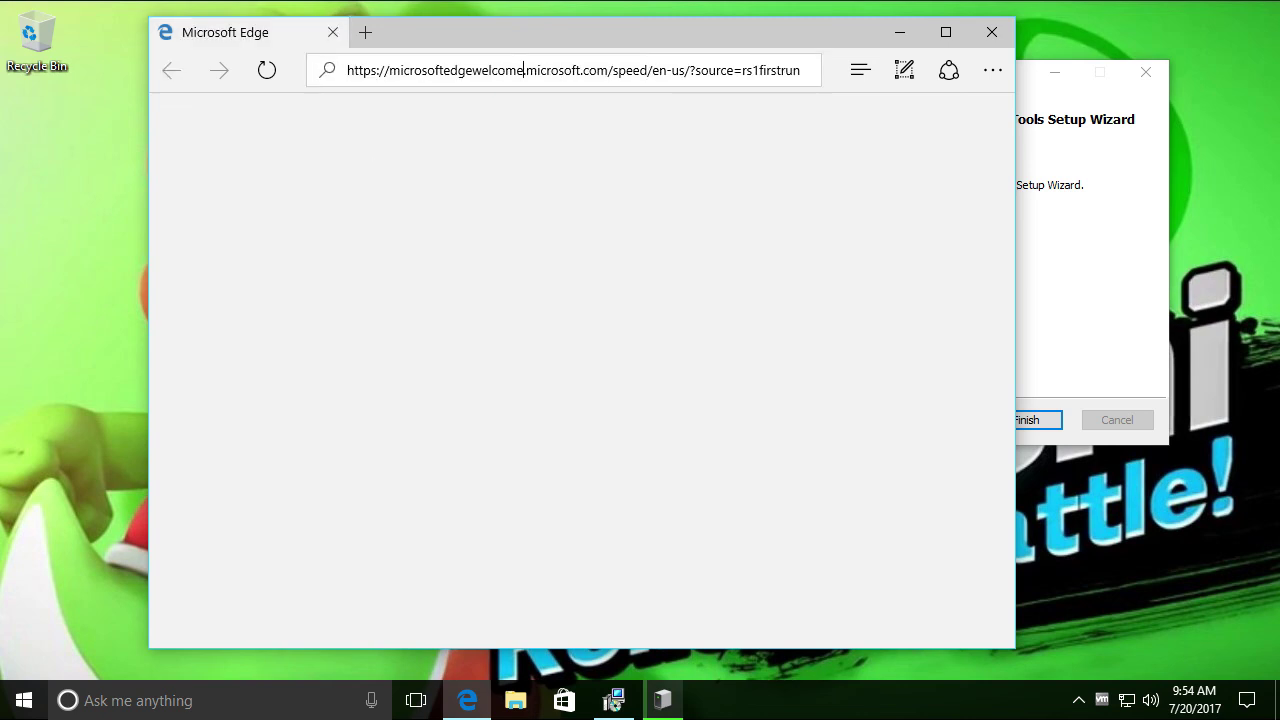
Finish the VMware Tools setup wizard and minimize Edge out of the way
left_click(1063, 249)
left_click(1022, 418)
left_click(896, 33)
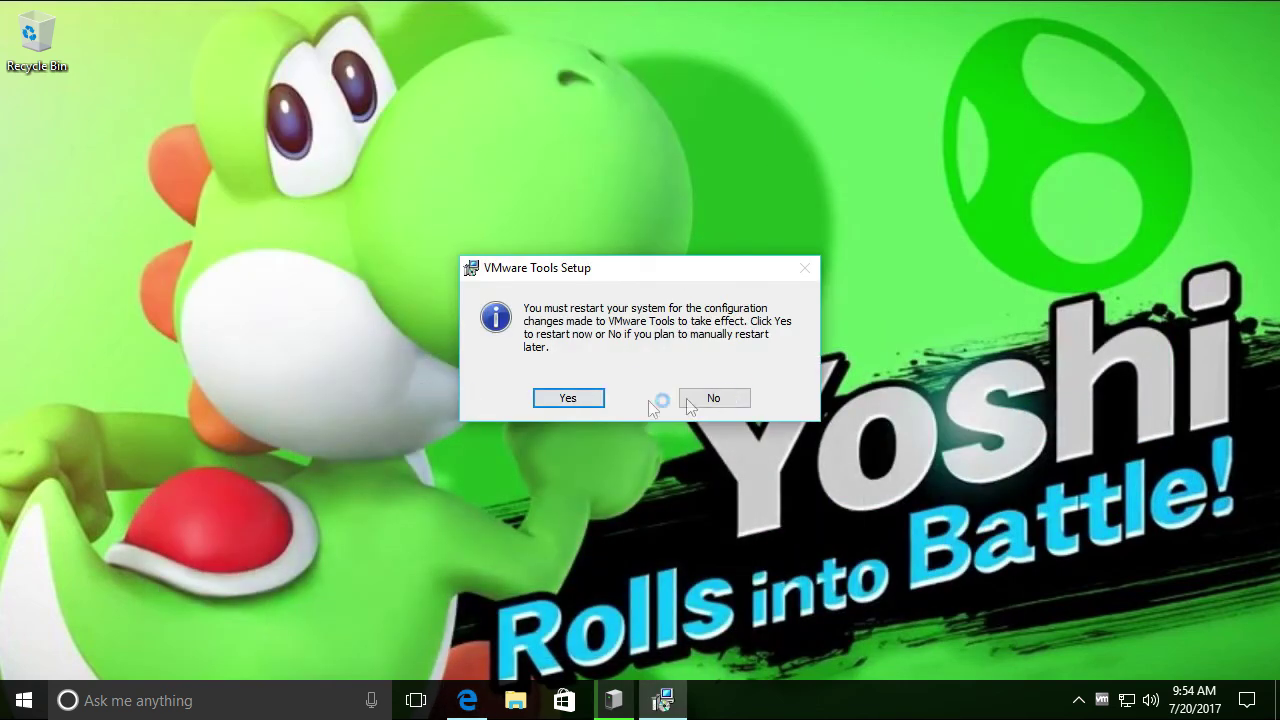
Accept the VMware Tools restart prompt and confirm restarting the Windows 10 guest
left_click(557, 400)
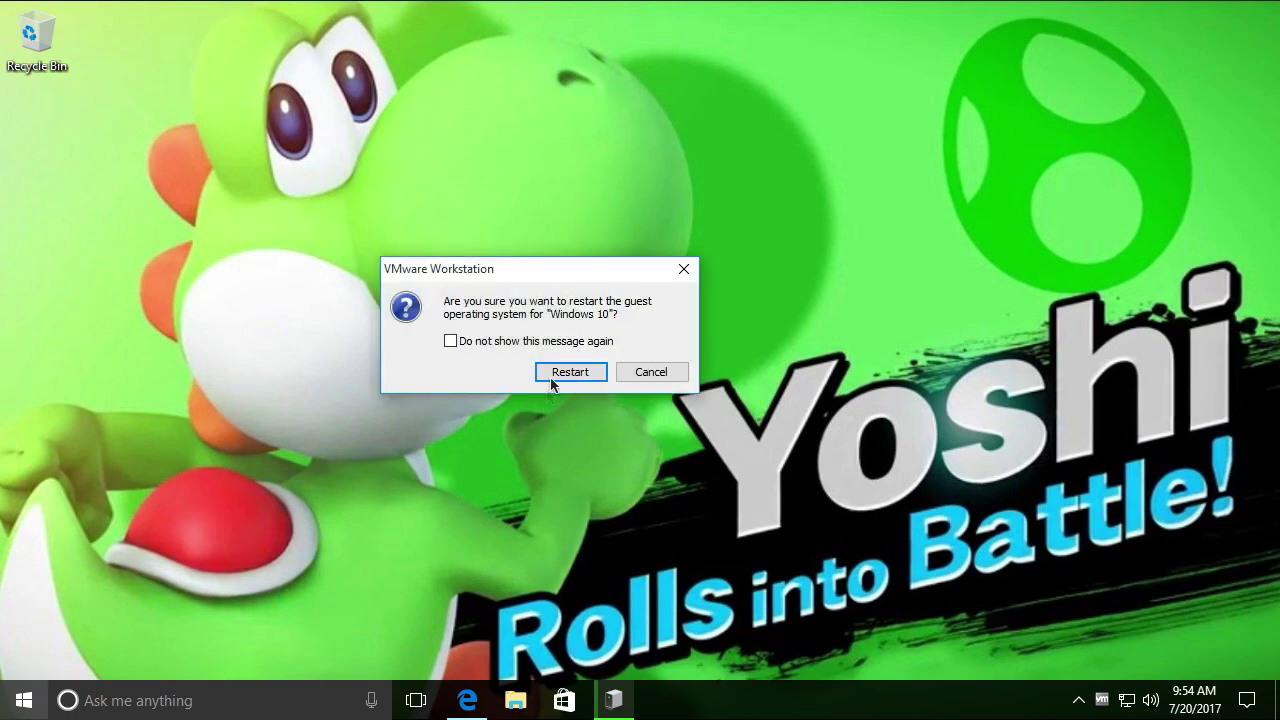
left_click(588, 372)
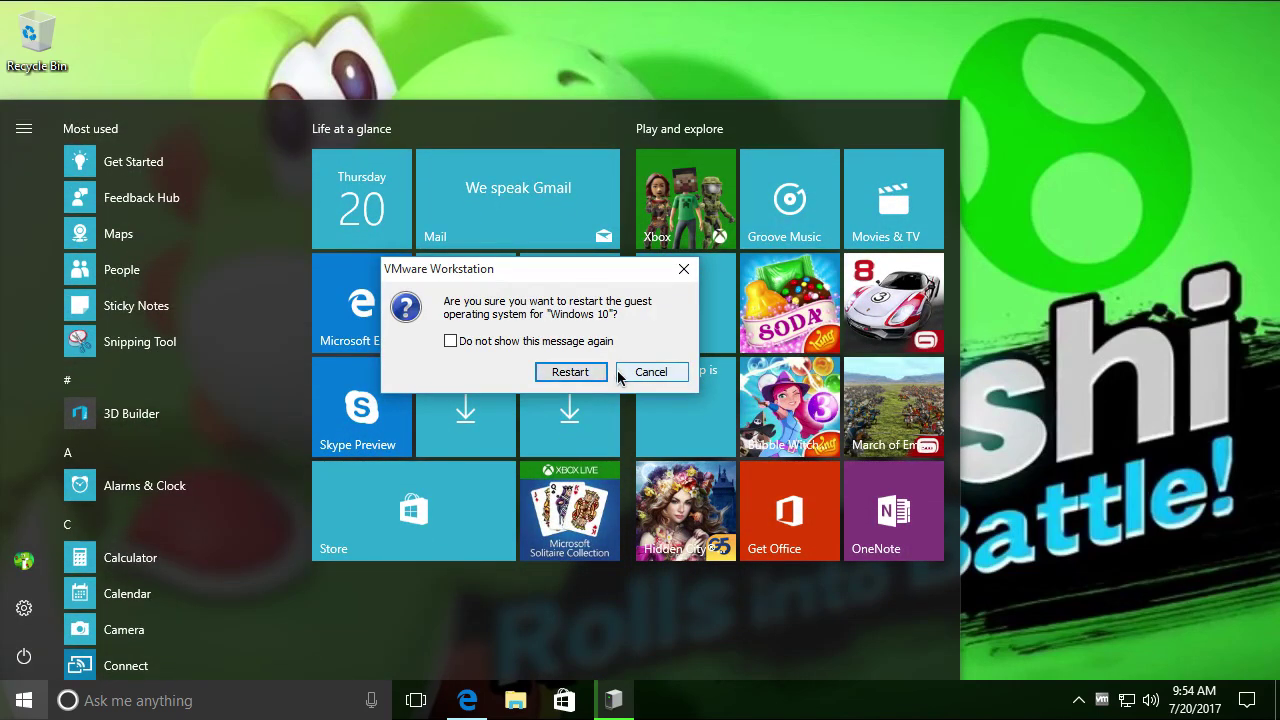
left_click(588, 375)
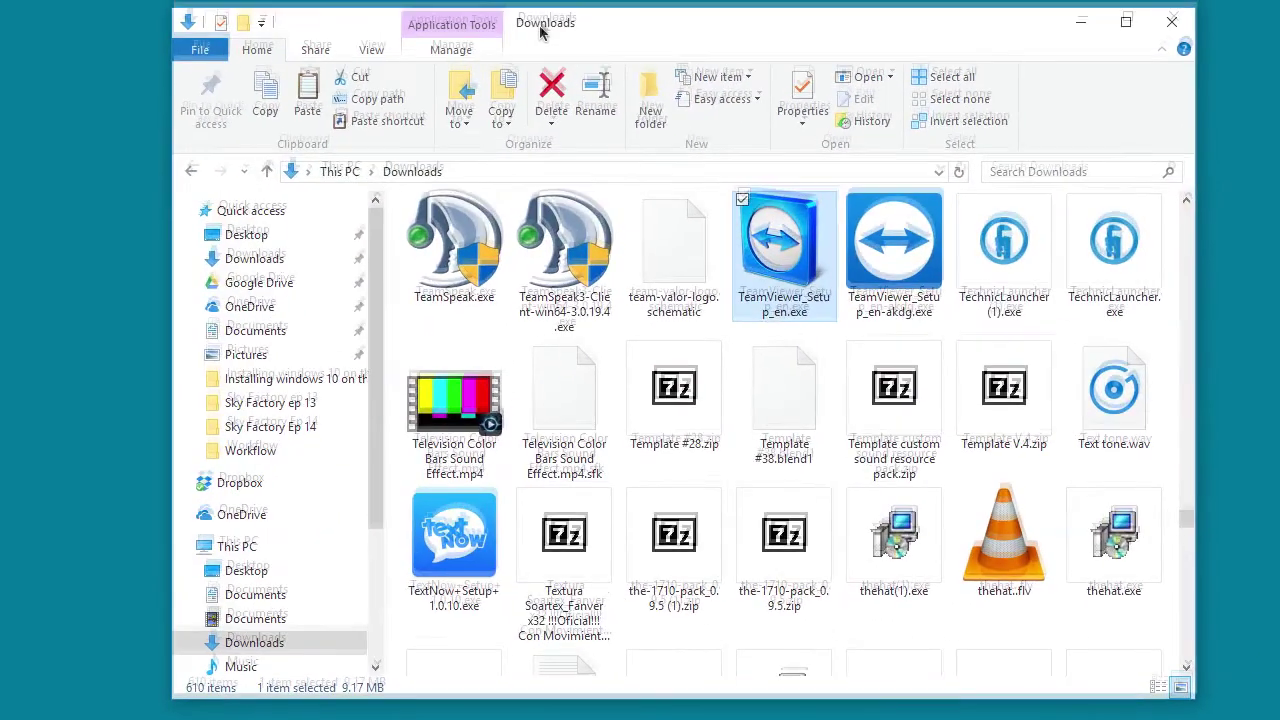
Copy TeamViewer_Setup_en.exe and release the SanDisk Cruzer Glide drive to the host
right_click(798, 250)
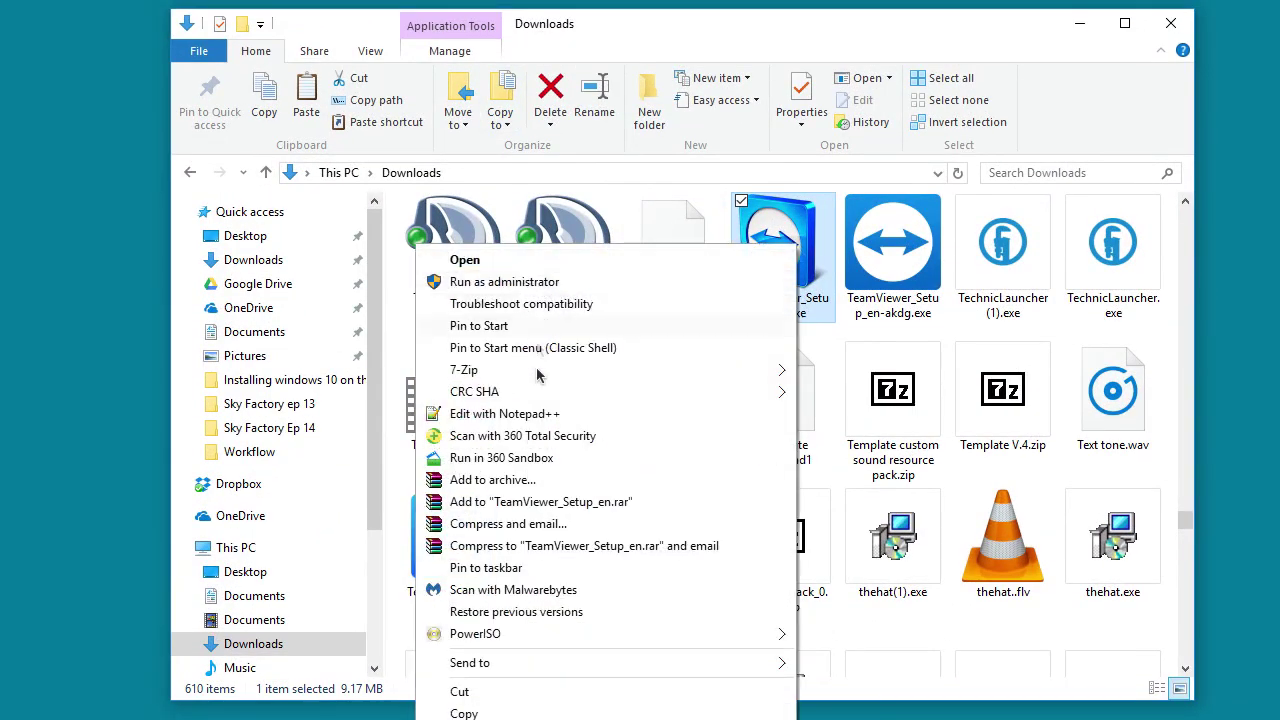
scroll(320, 650, "down", 2)
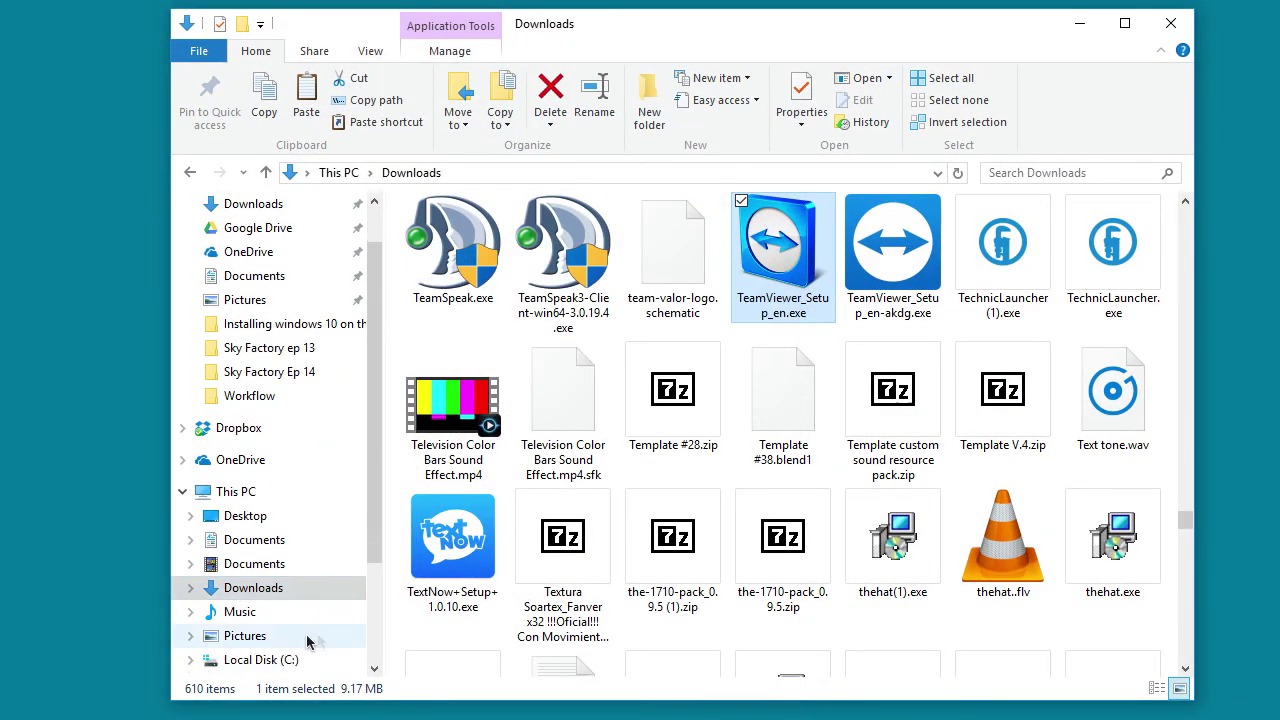
left_click(262, 445)
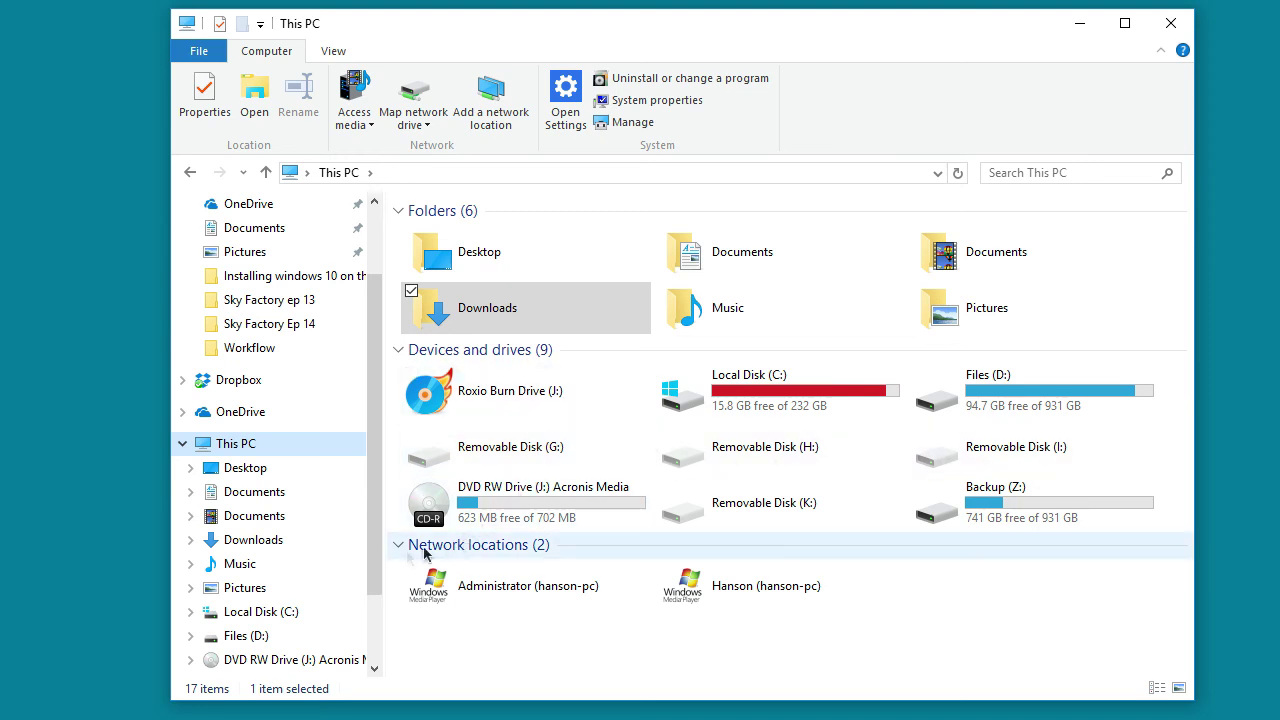
scroll(300, 530, "down", 2)
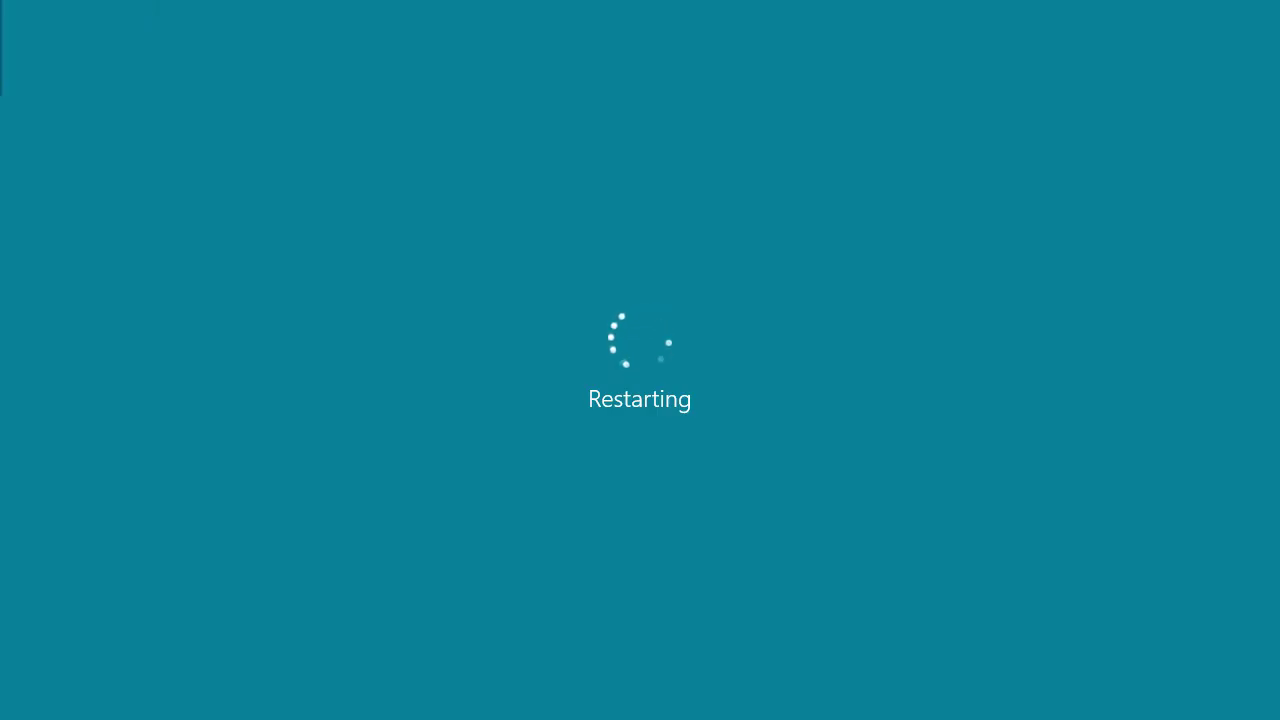
mouse_move(0, 0)
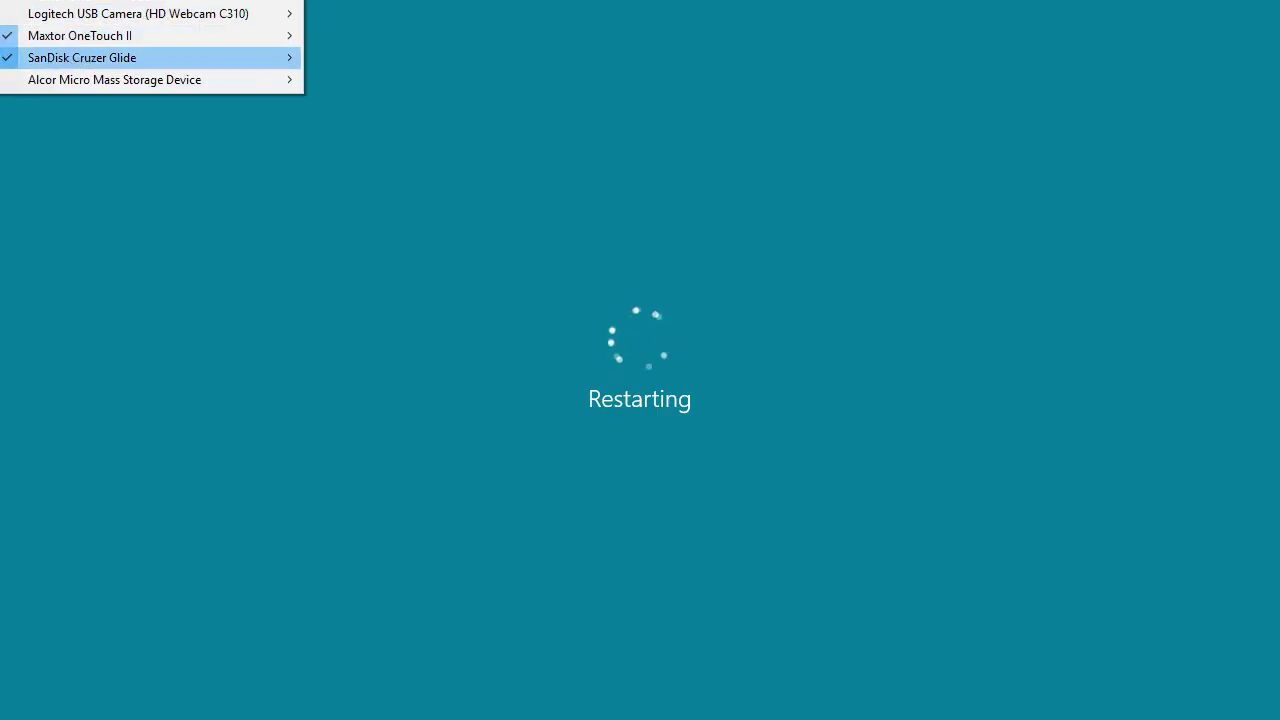
left_click(74, 62)
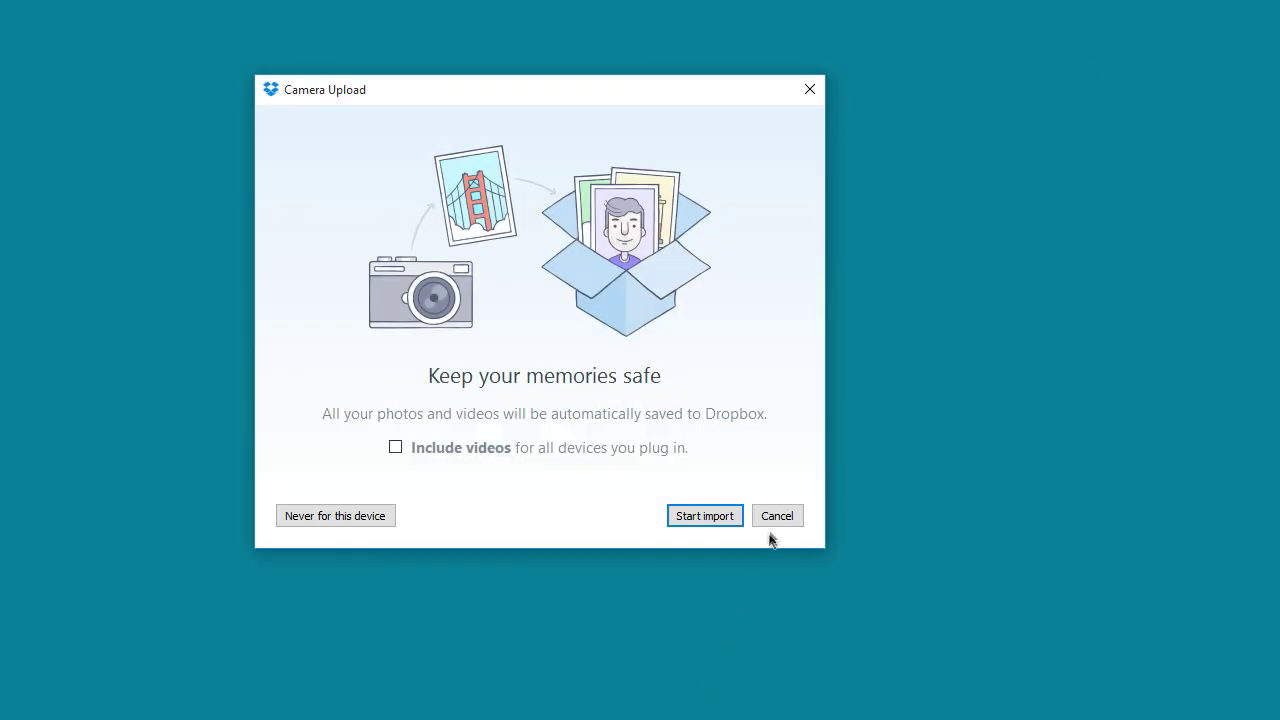
left_click(776, 514)
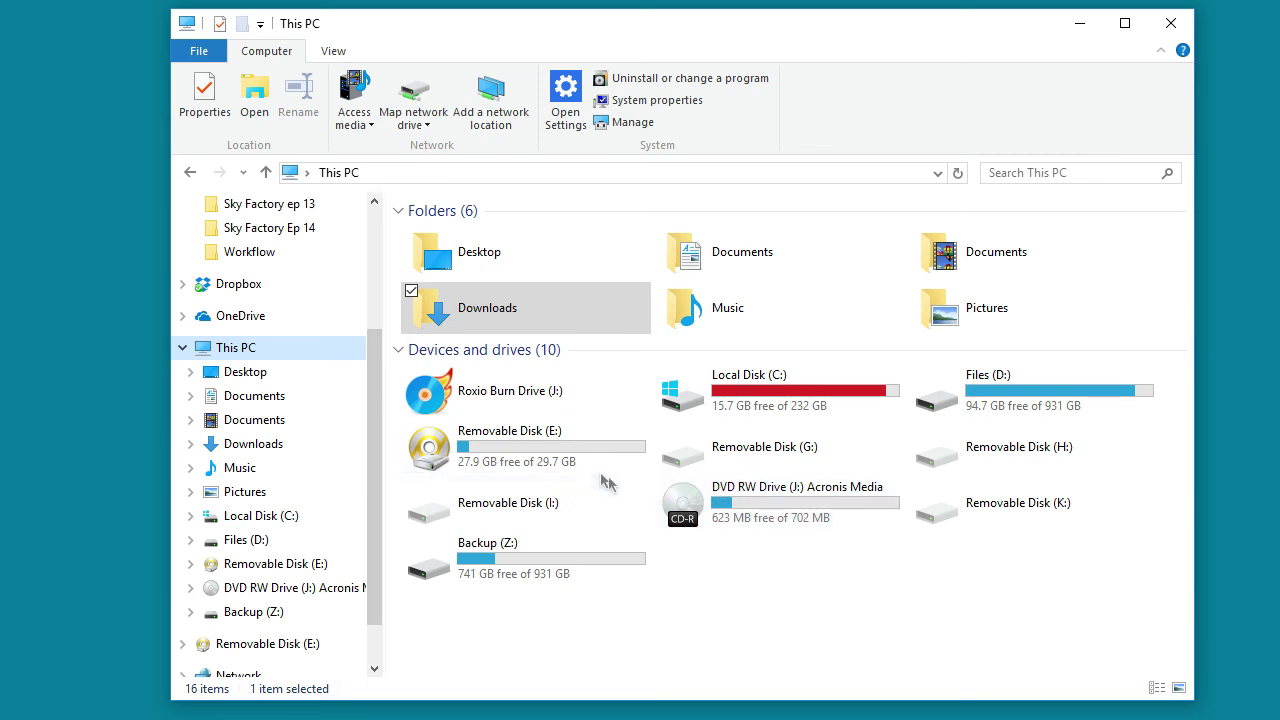
Paste the TeamViewer installer into the Softwares folder on Removable Disk (E:)
left_click(598, 464)
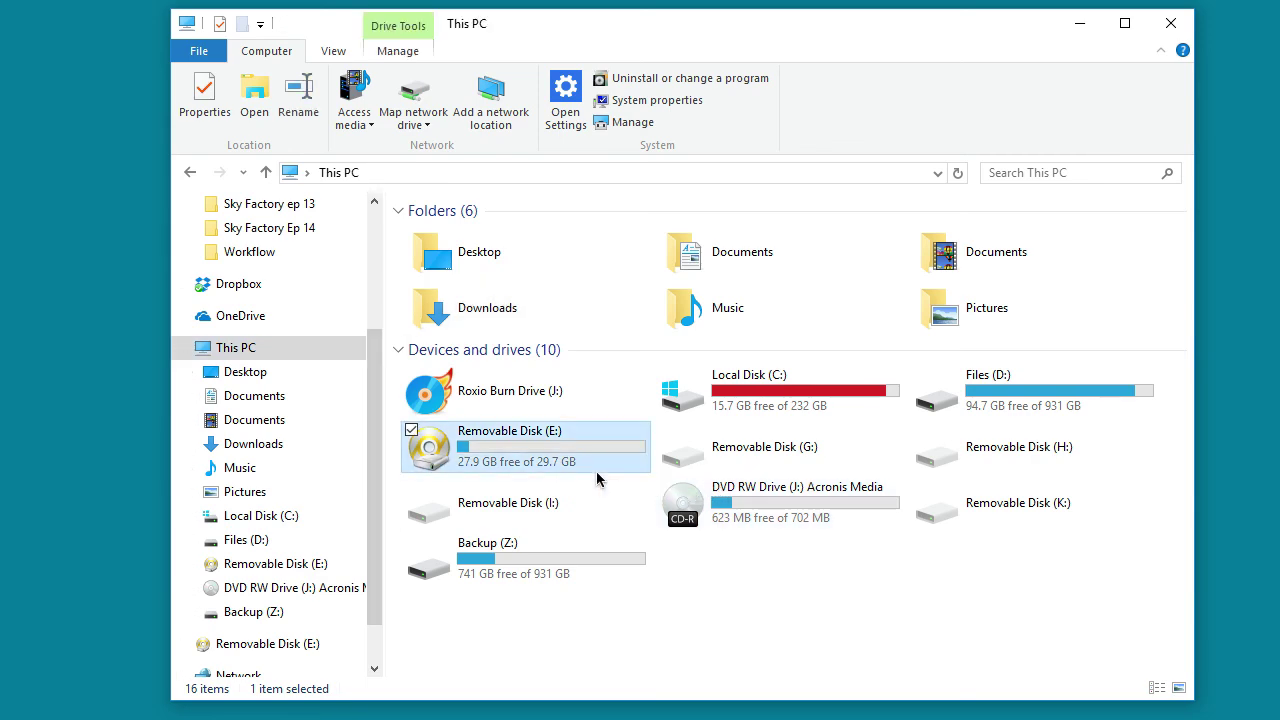
double_click(597, 470)
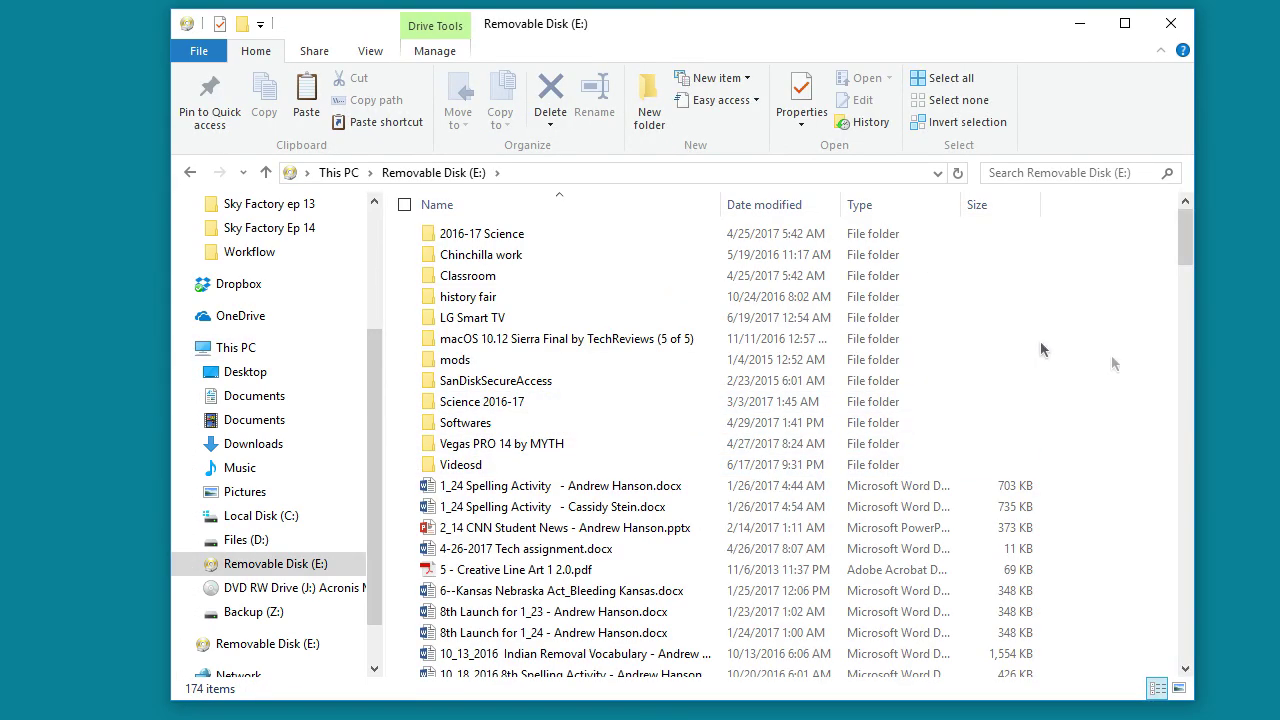
double_click(430, 423)
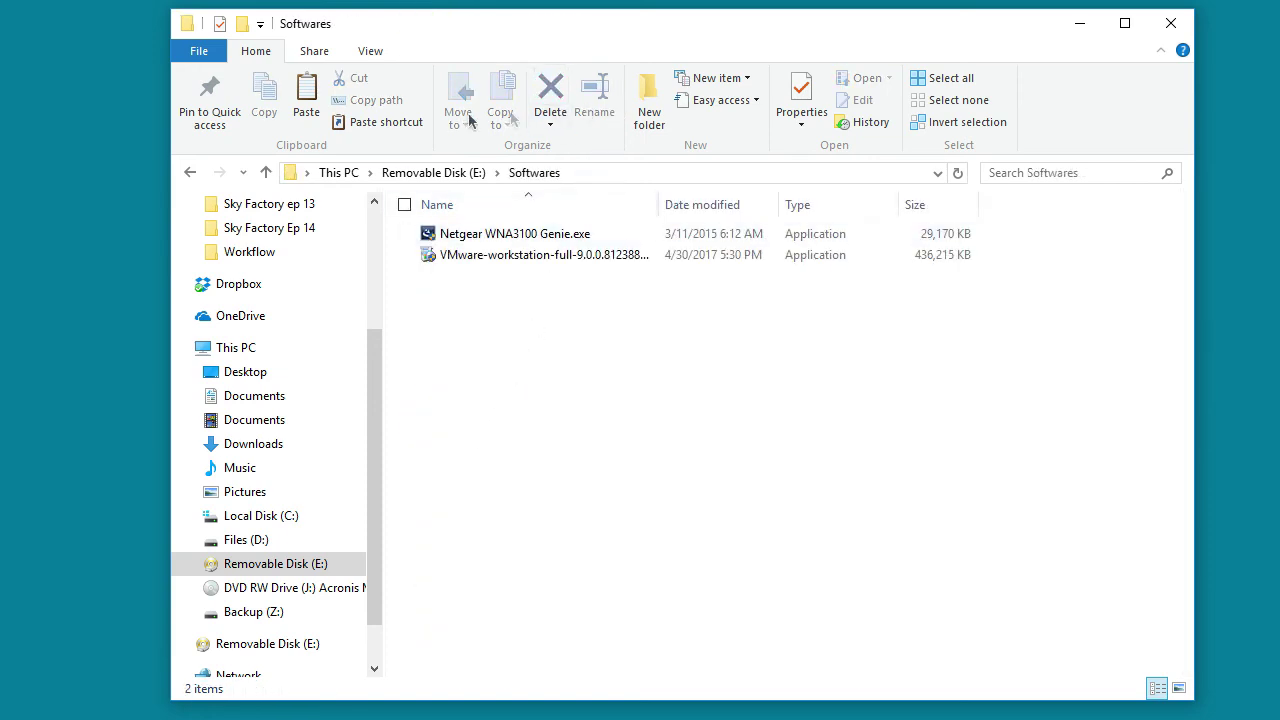
left_click(303, 100)
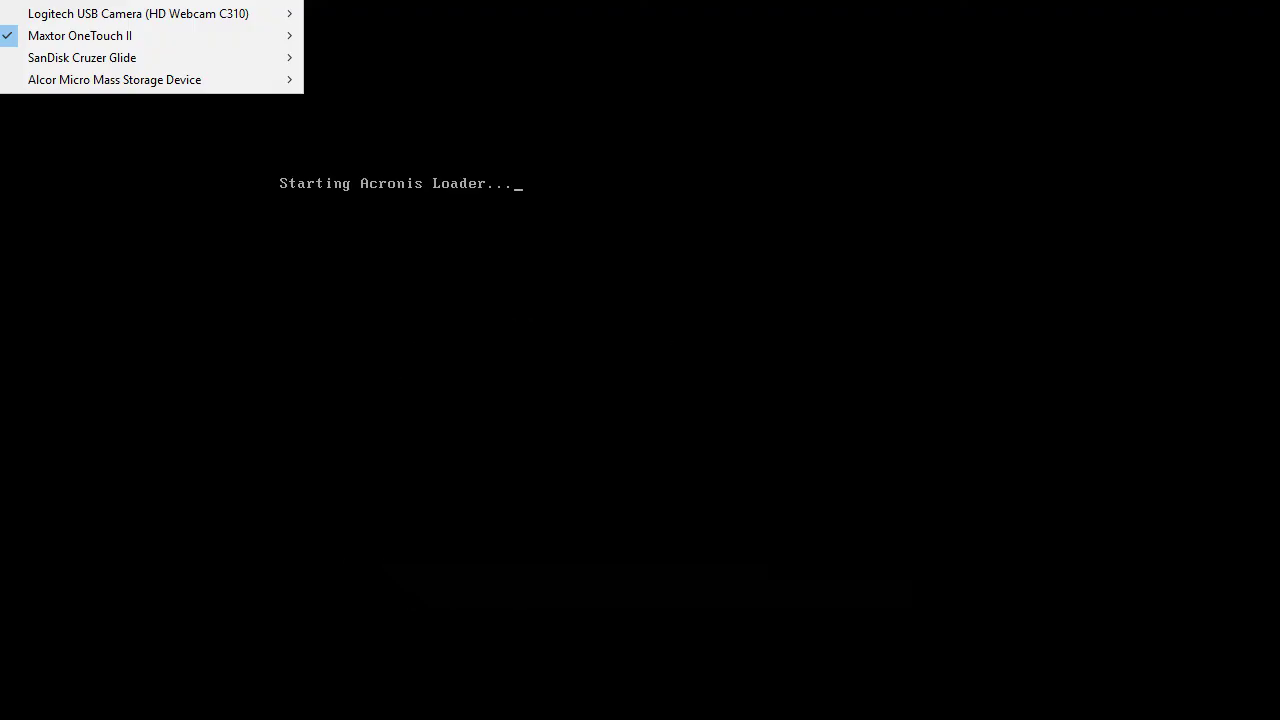
Connect the SanDisk Cruzer Glide drive to the VM while the guest restarts
left_click(498, 88)
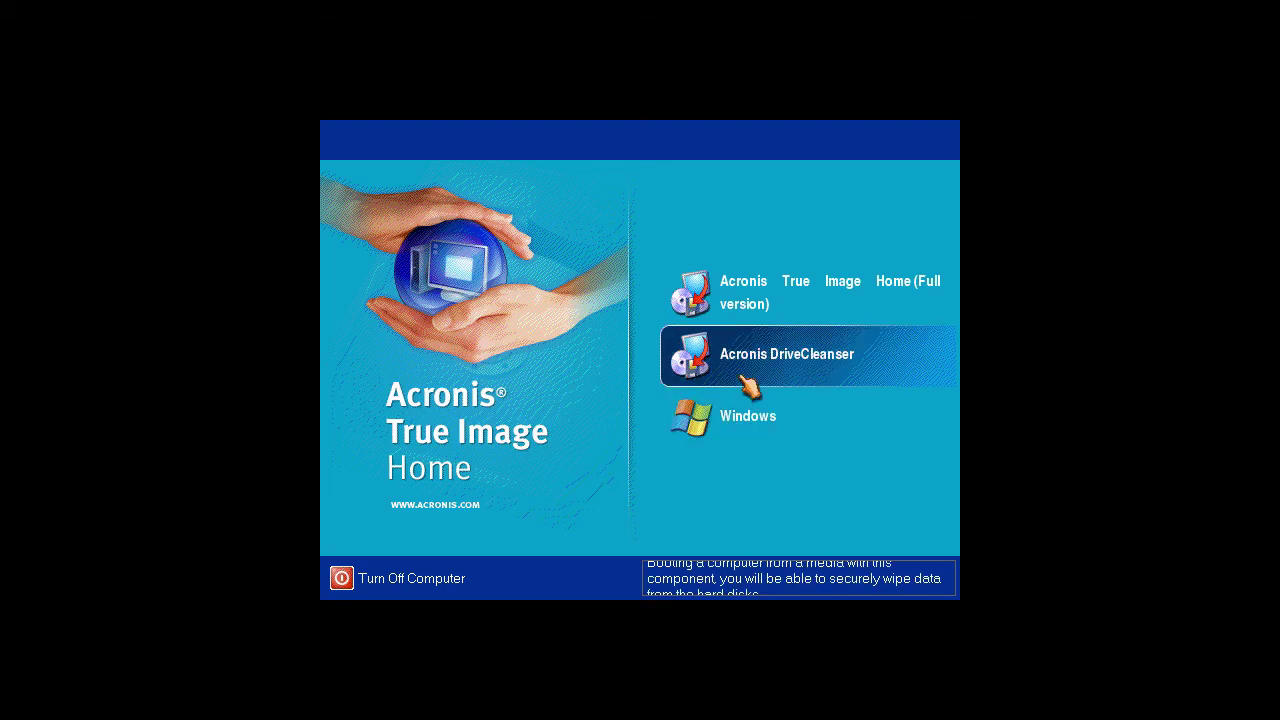
Choose Windows in the Acronis True Image Home boot menu to continue startup
left_click(740, 418)
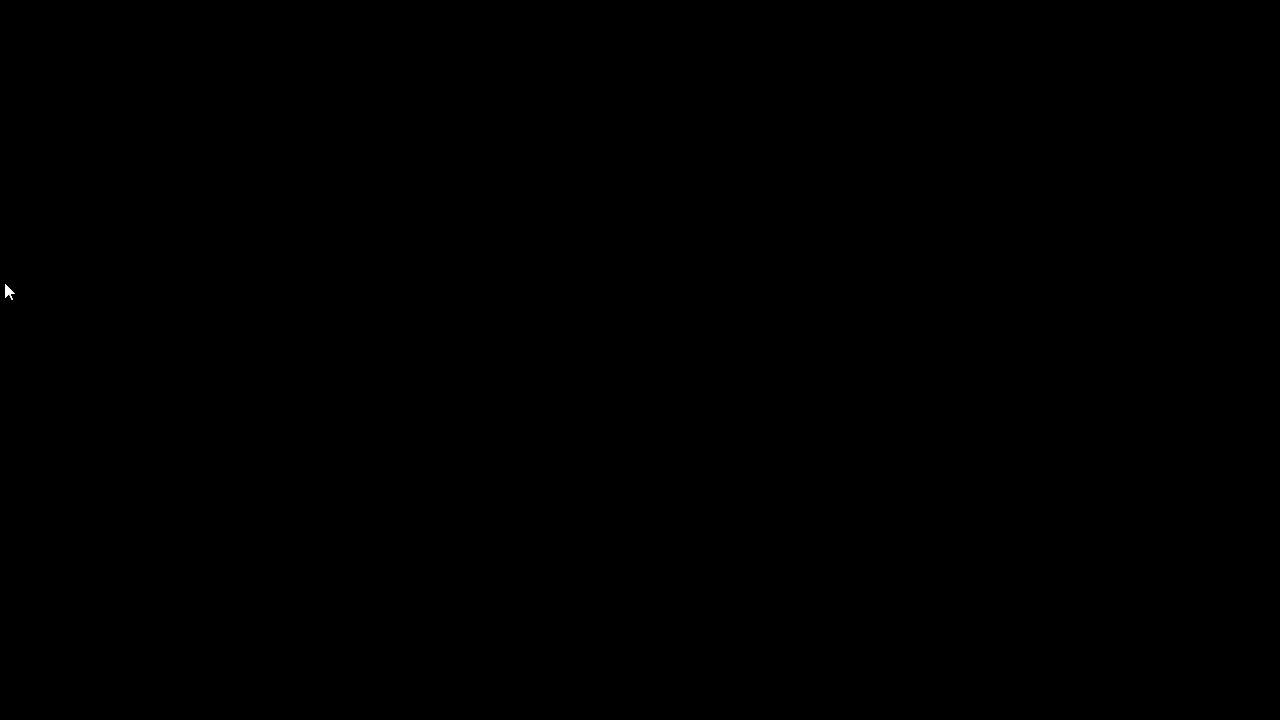
key("Num_Lock")
key("Num_Lock")
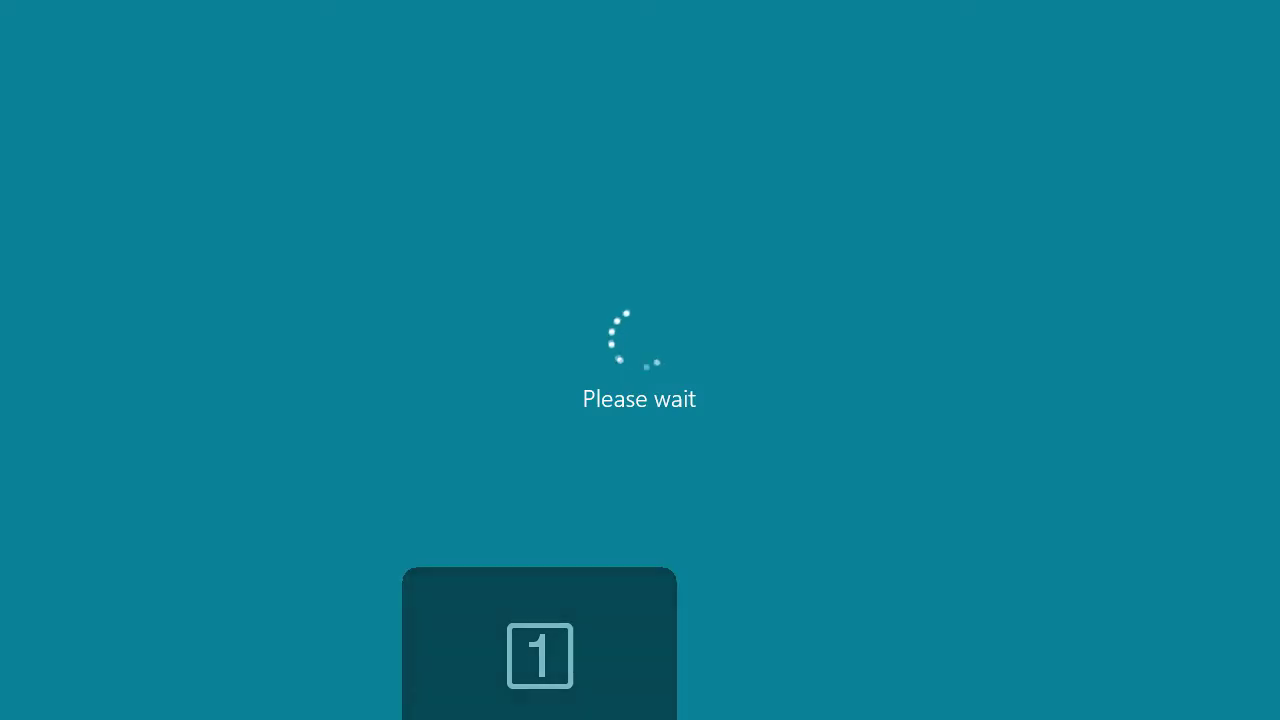
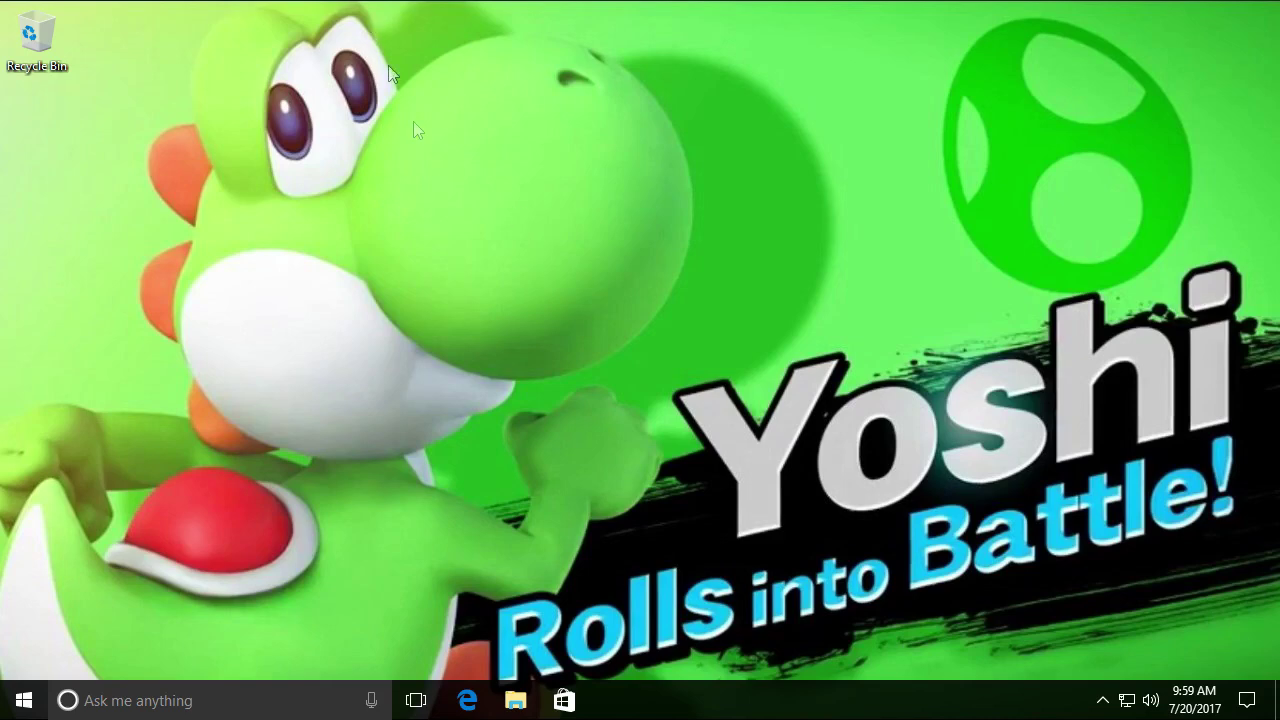
Connect the SanDisk Cruzer Glide drive to the VM from the Removable Devices menu
left_click_drag(516, 370, 486, 186)
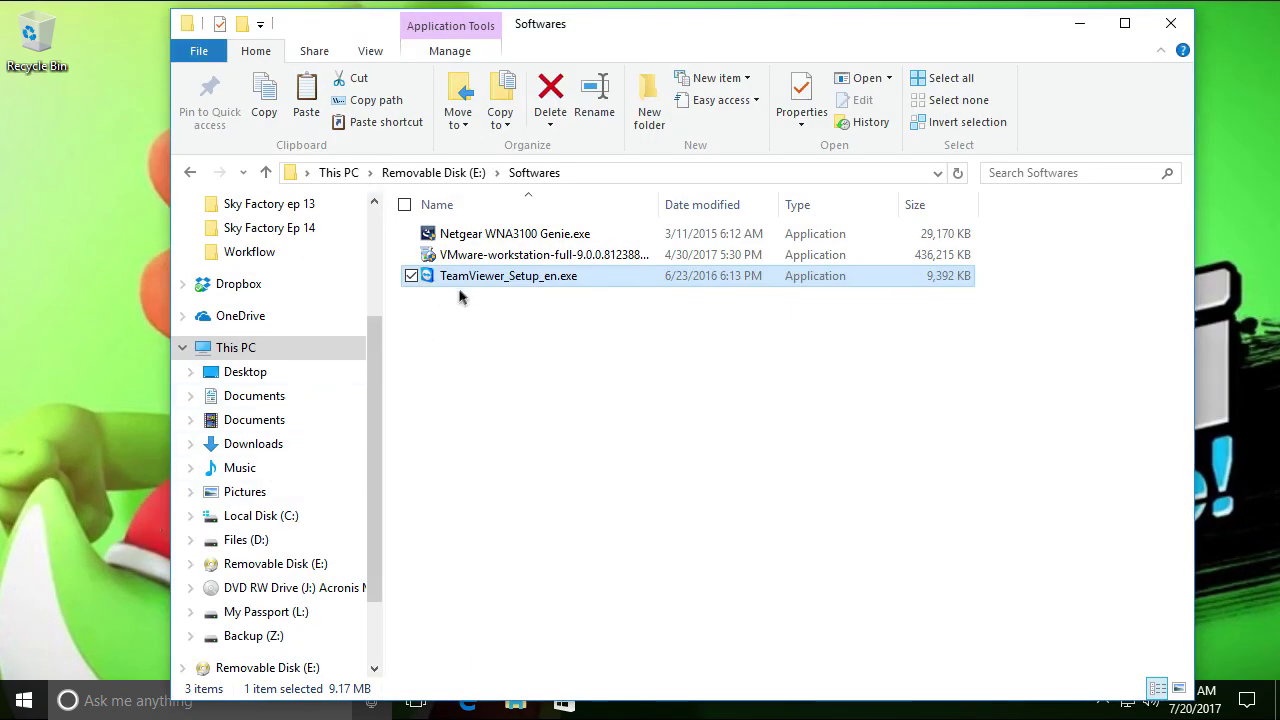
mouse_move(474, 275)
left_mouse_down()
mouse_move(101, 331)
mouse_move(350, 325)
mouse_move(460, 292)
left_mouse_up()
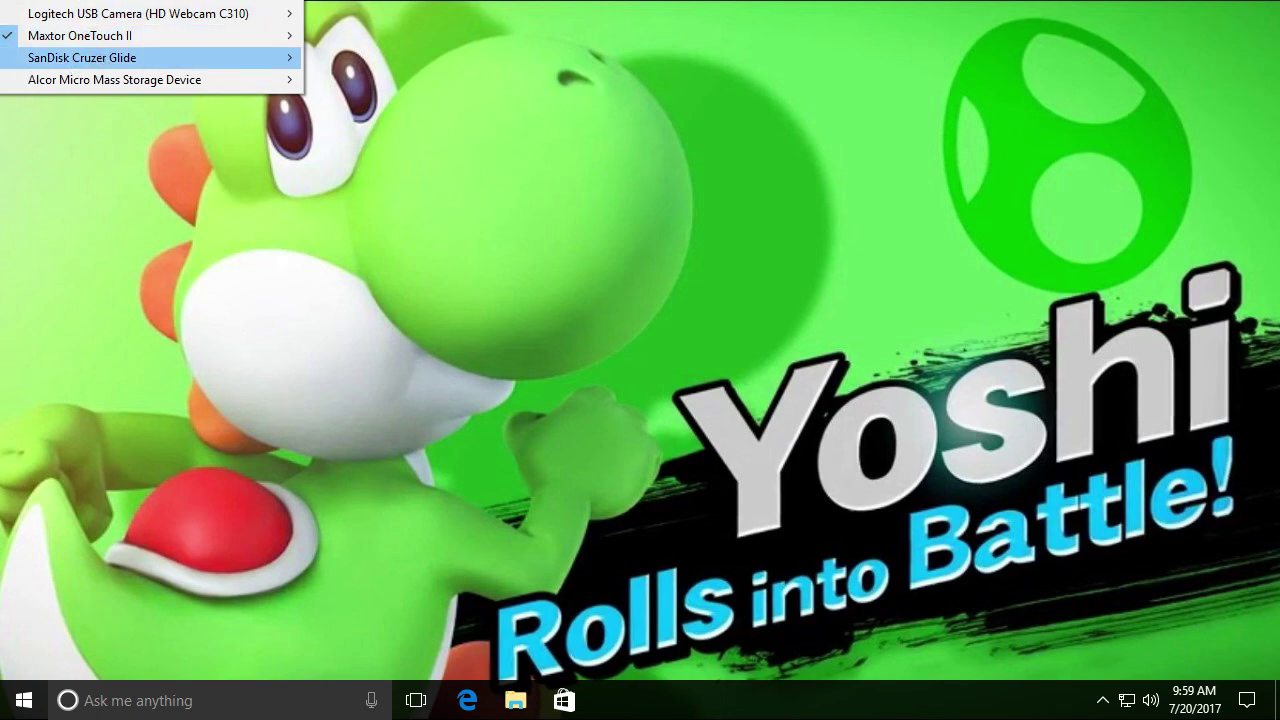
left_click(150, 58)
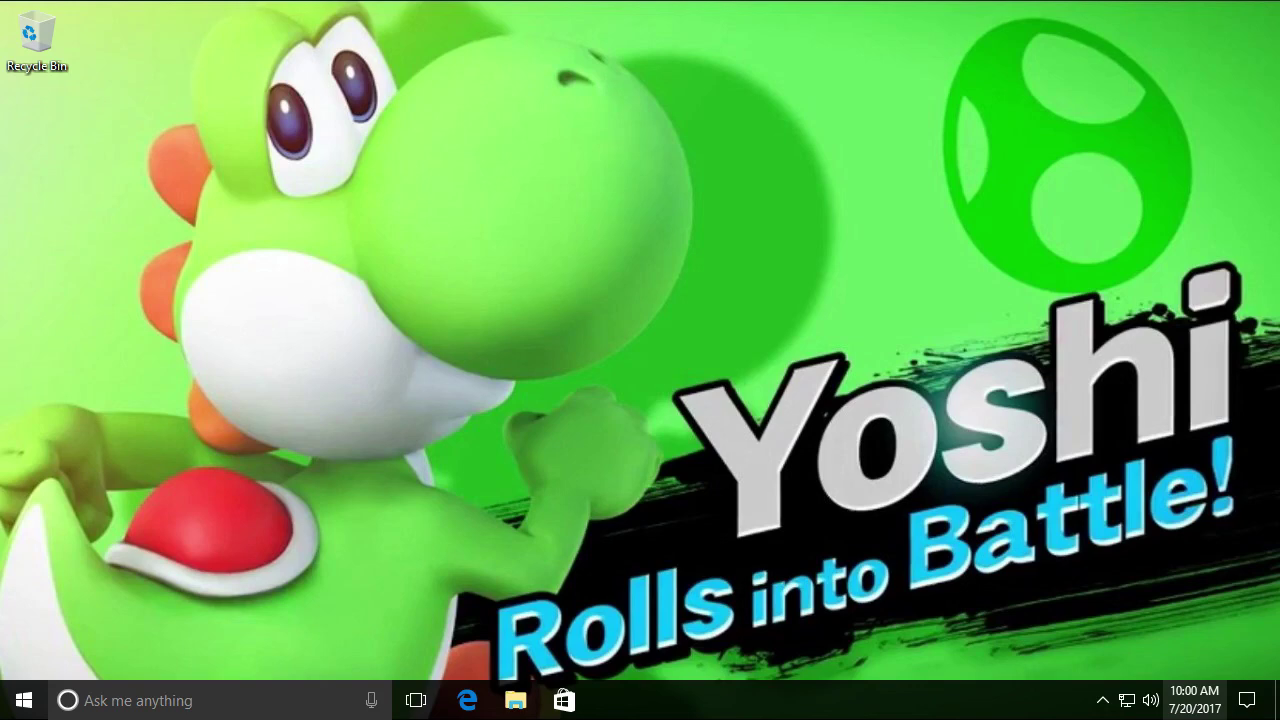
Glance at the calendar, then open File Explorer at Quick access with drive (F:) listed
left_click(1194, 700)
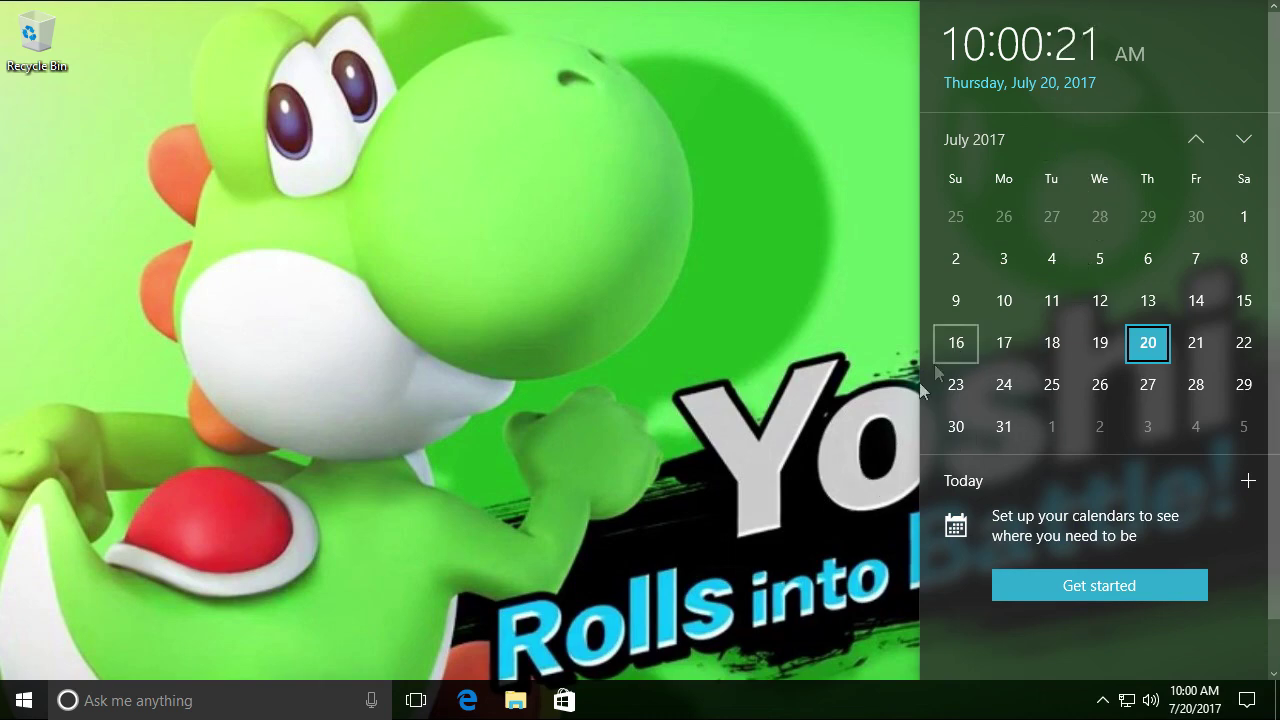
scroll(954, 357, "down", 1)
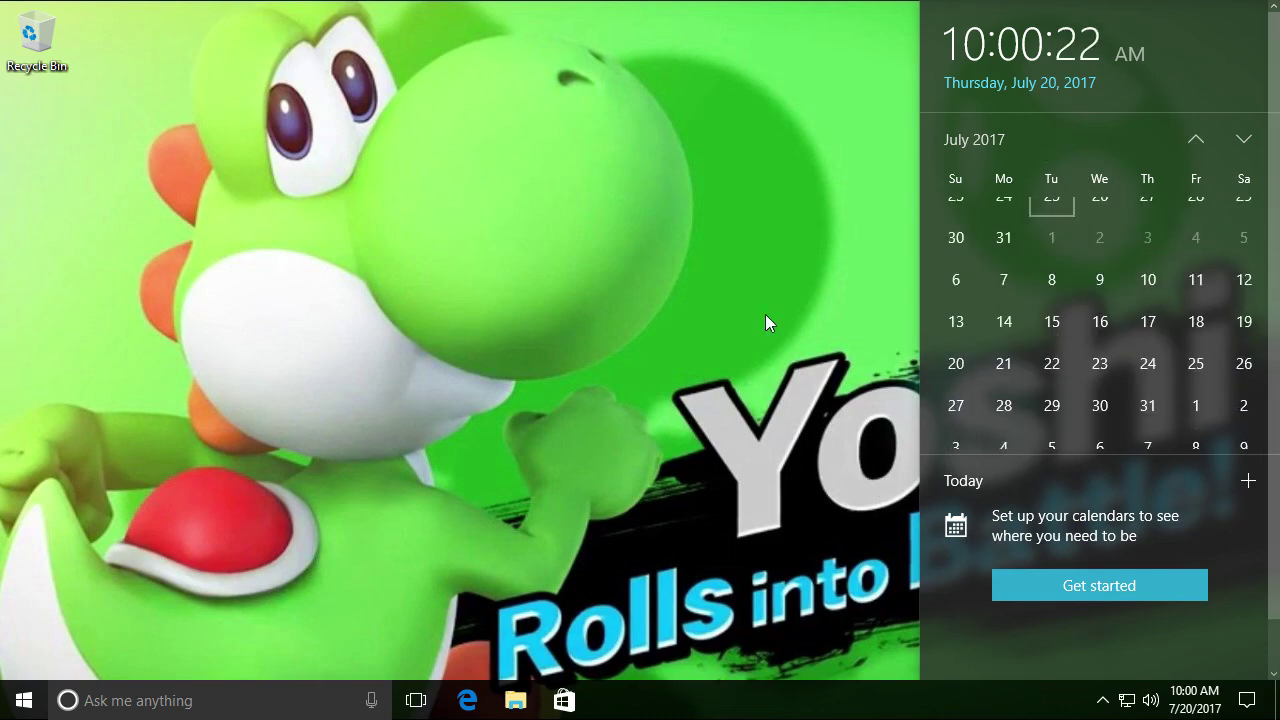
left_click(416, 572)
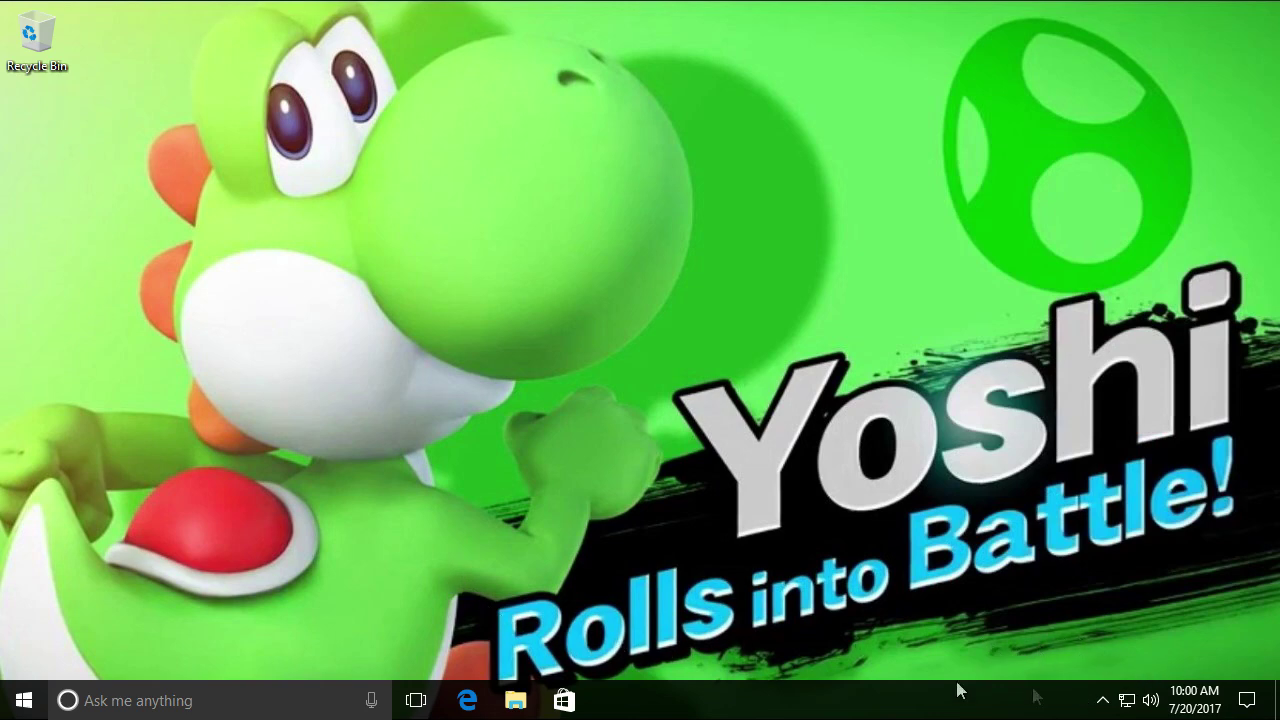
left_click(516, 699)
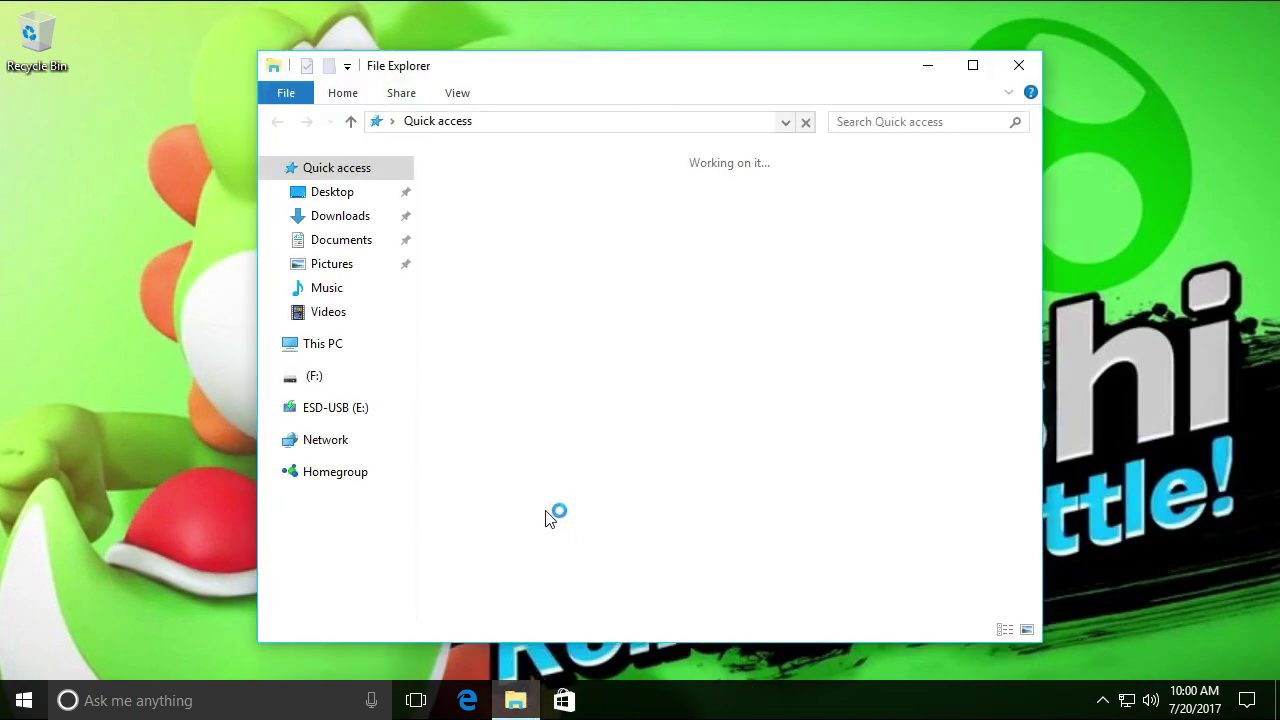
Open the Softwares folder on drive (F:) and run TeamViewer_Setup_en
left_click(310, 378)
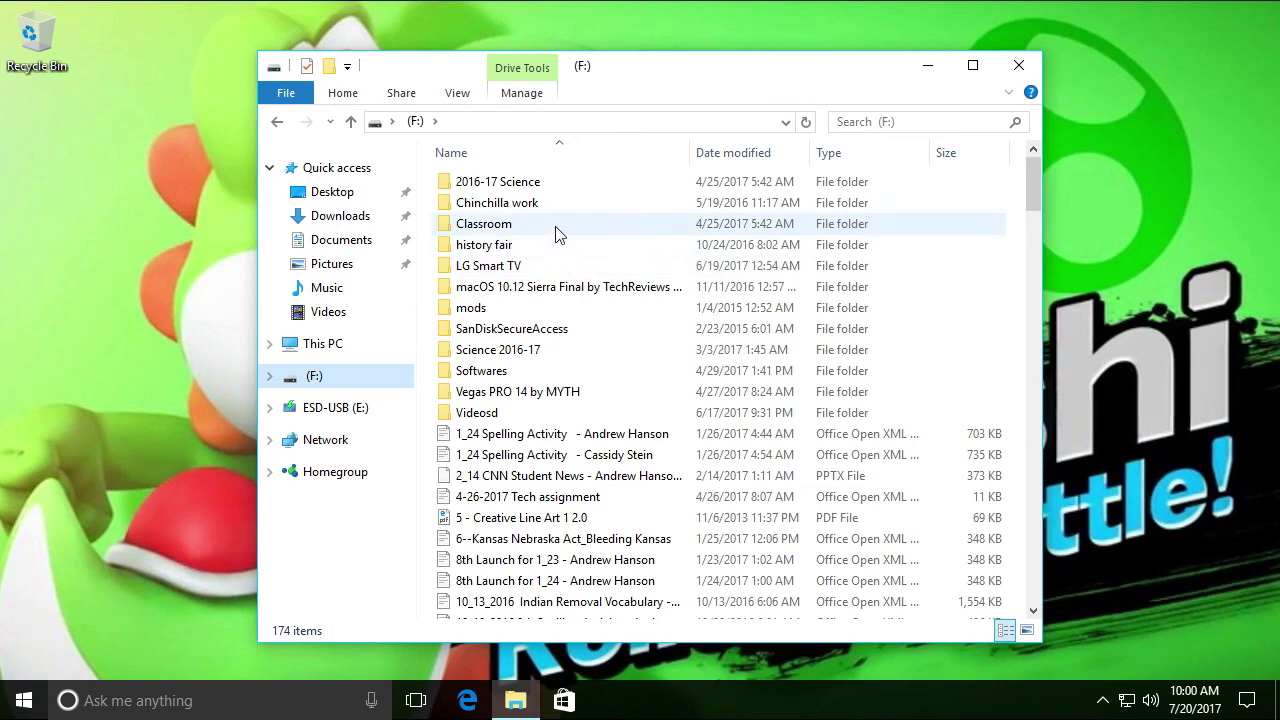
left_click(507, 376)
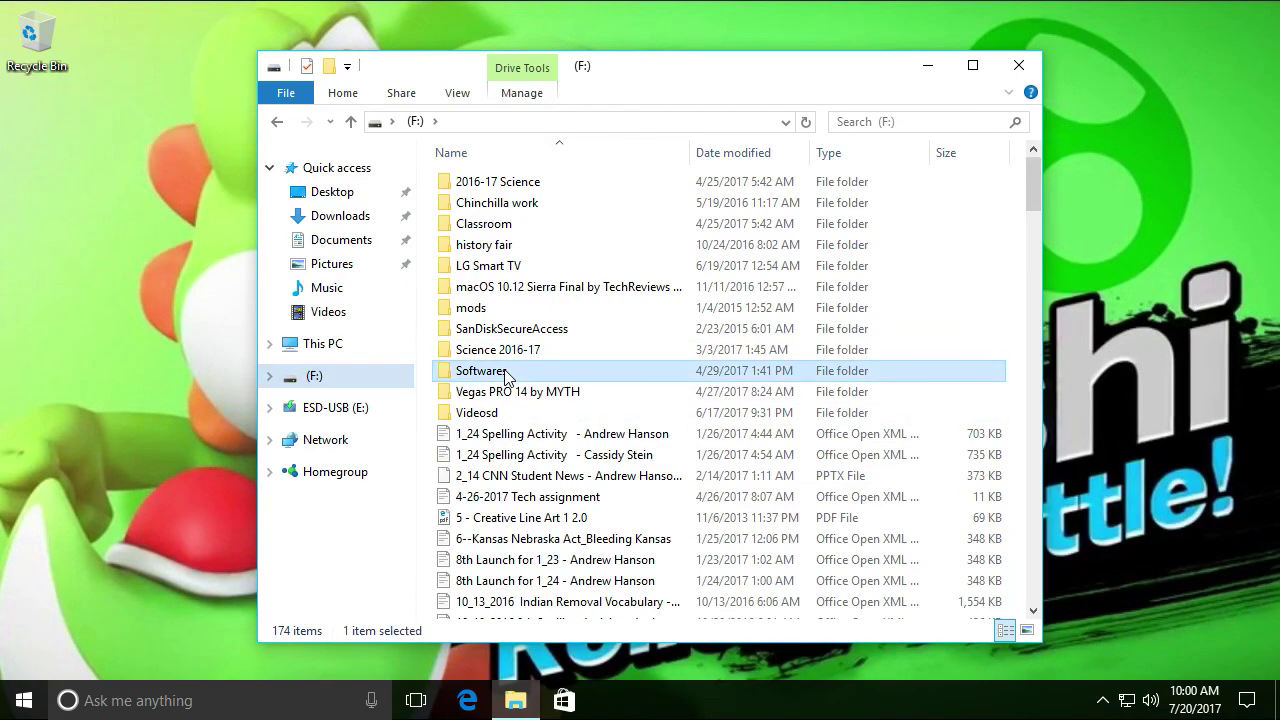
double_click(507, 376)
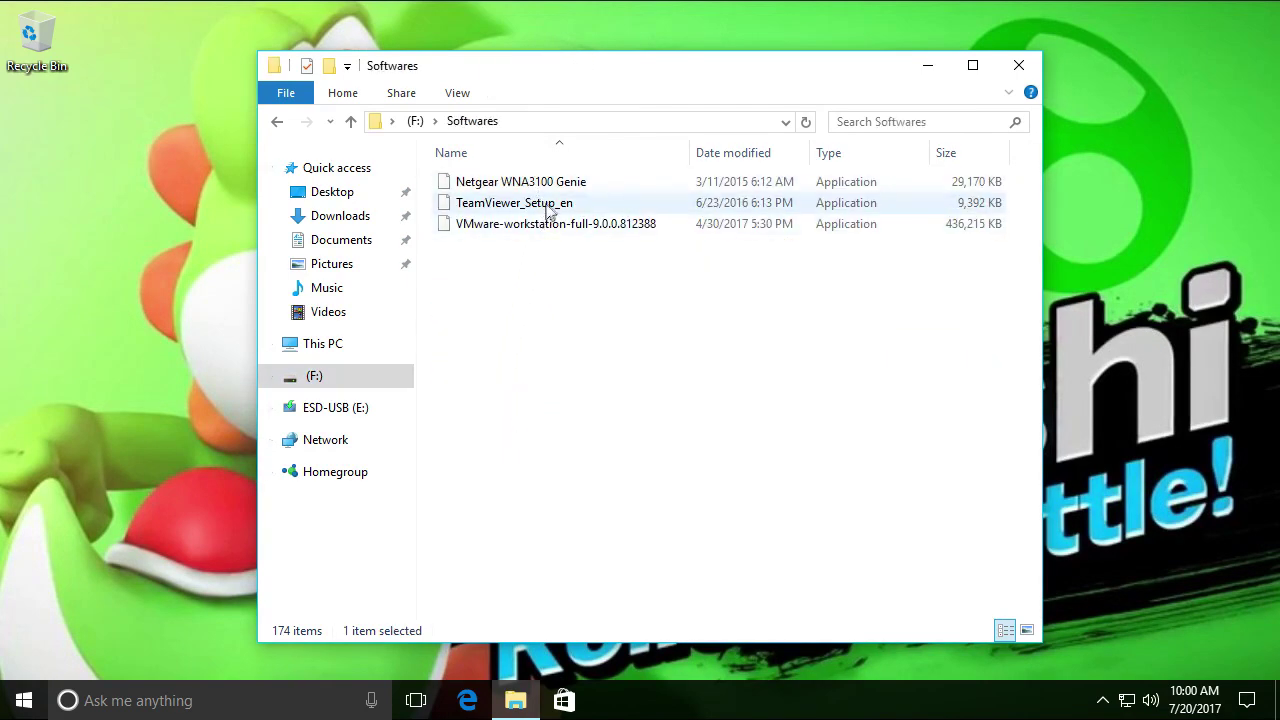
double_click(545, 206)
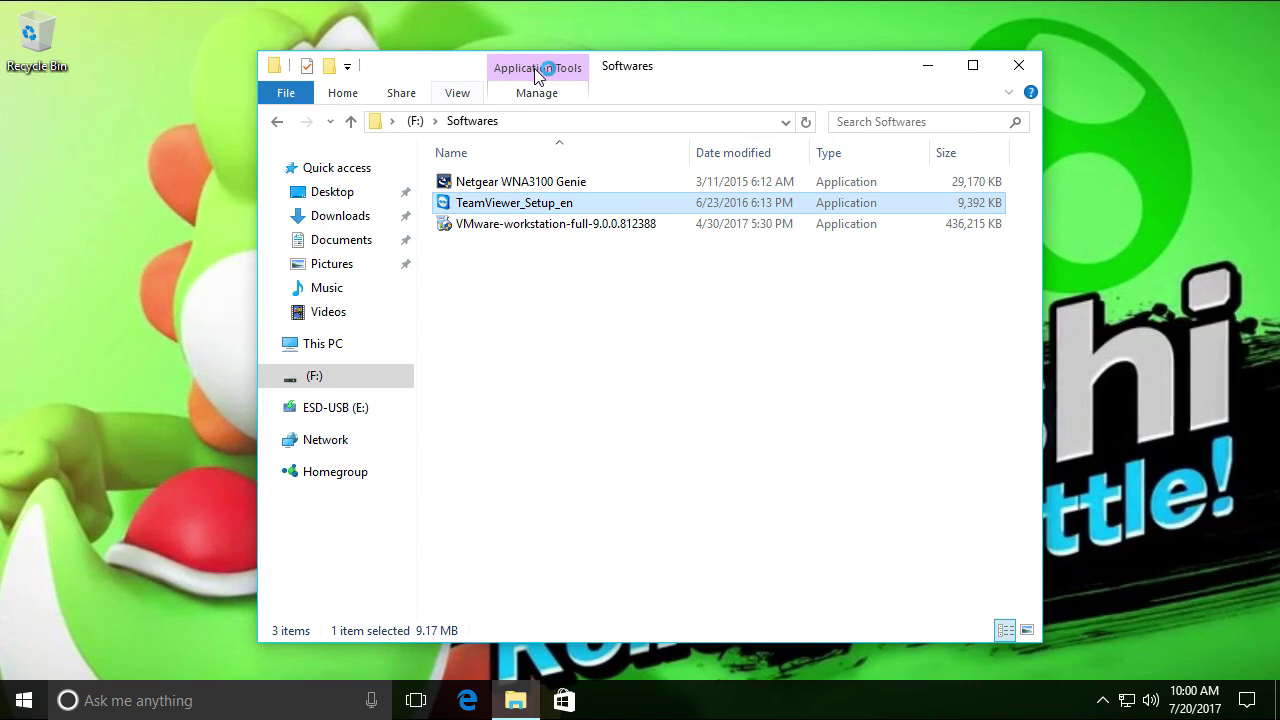
left_click_drag(538, 75, 457, 64)
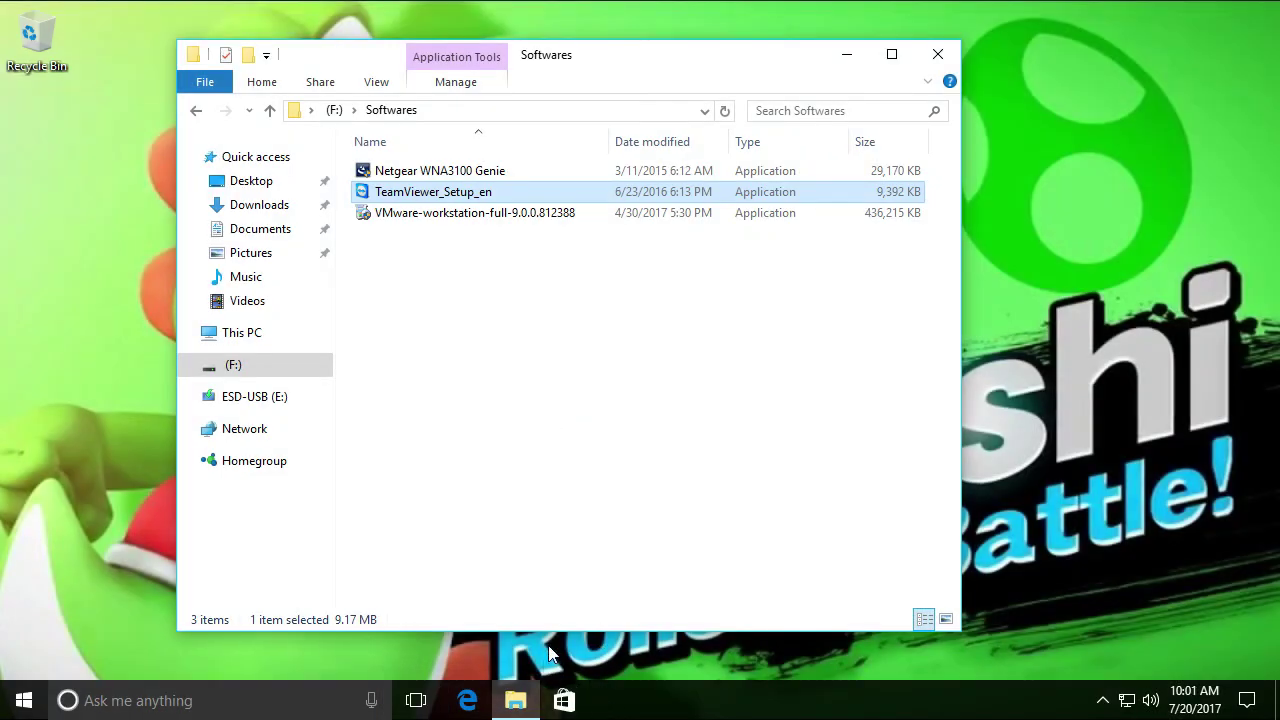
left_click_drag(591, 63, 765, 67)
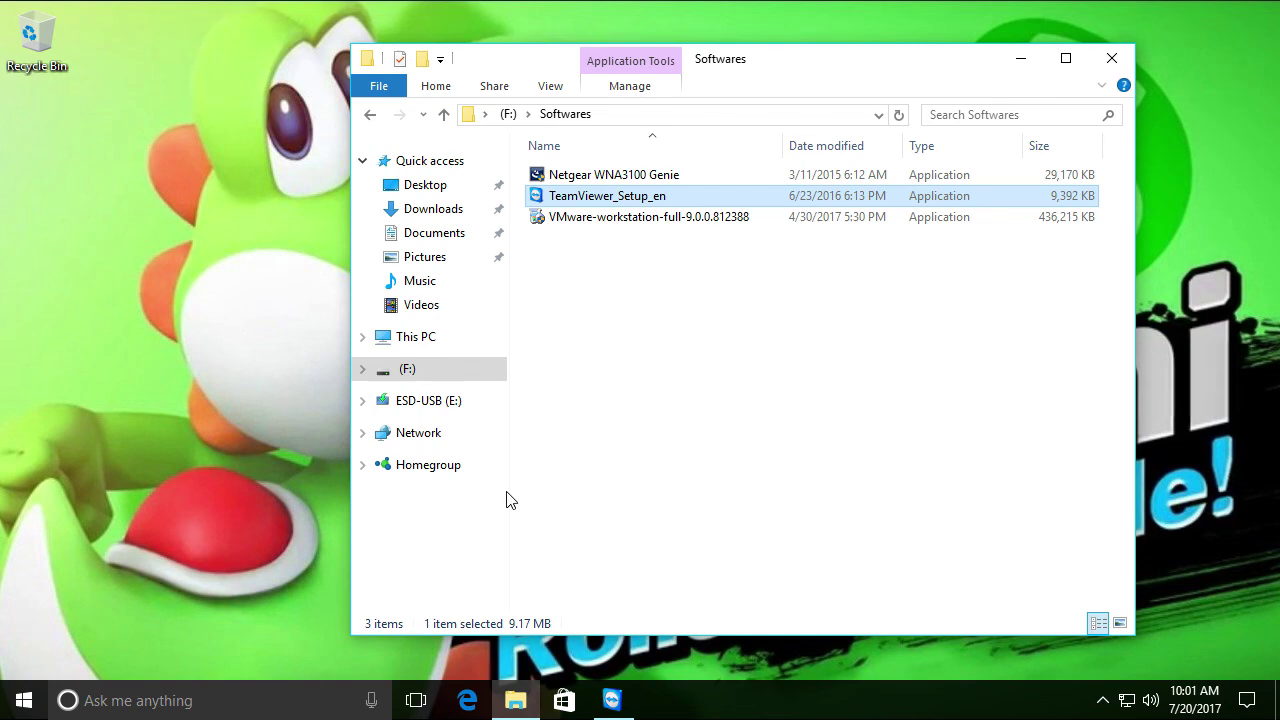
key("Return")
left_click(632, 478)
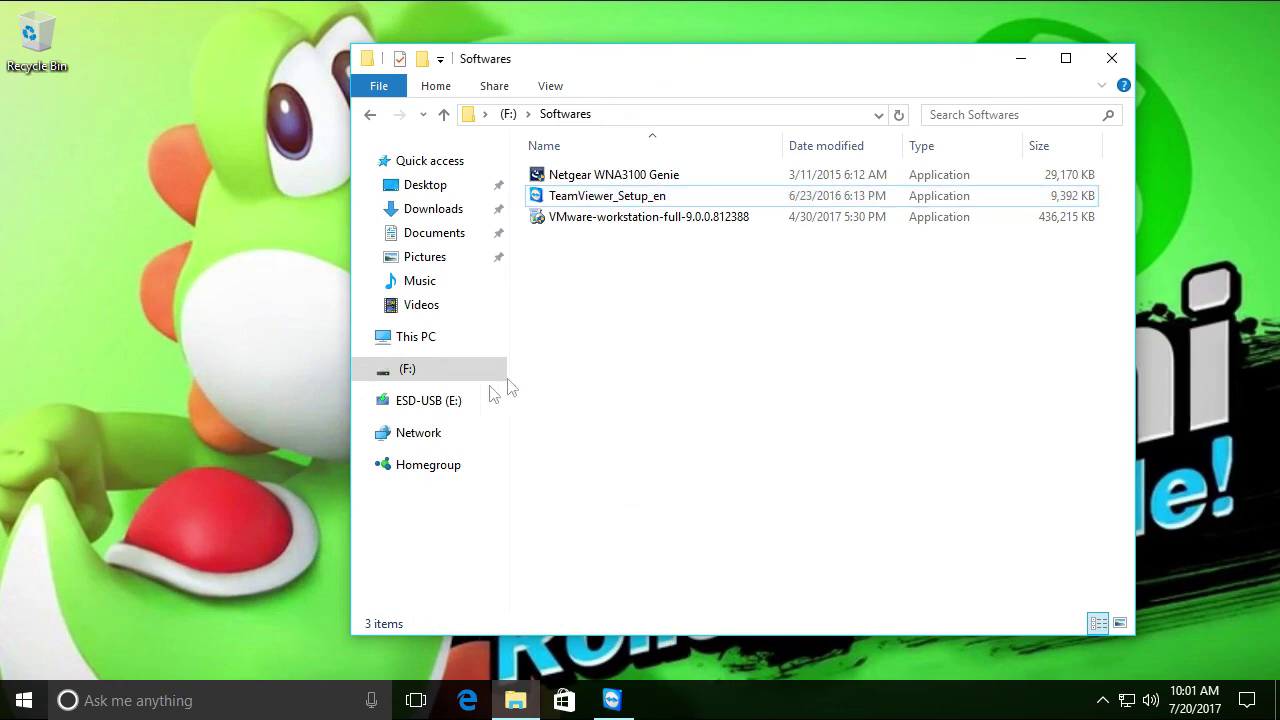
Choose Basic installation for Personal / Non-commercial use and accept to begin installing
left_click(418, 332)
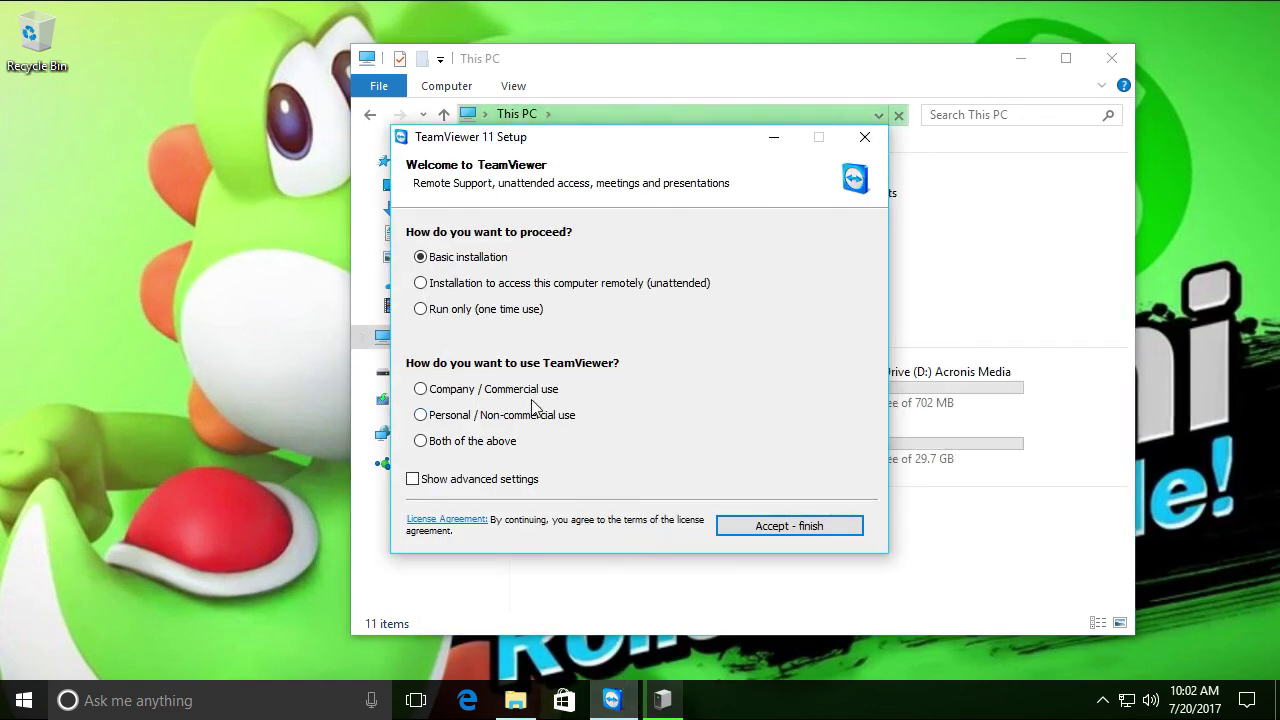
left_click(502, 418)
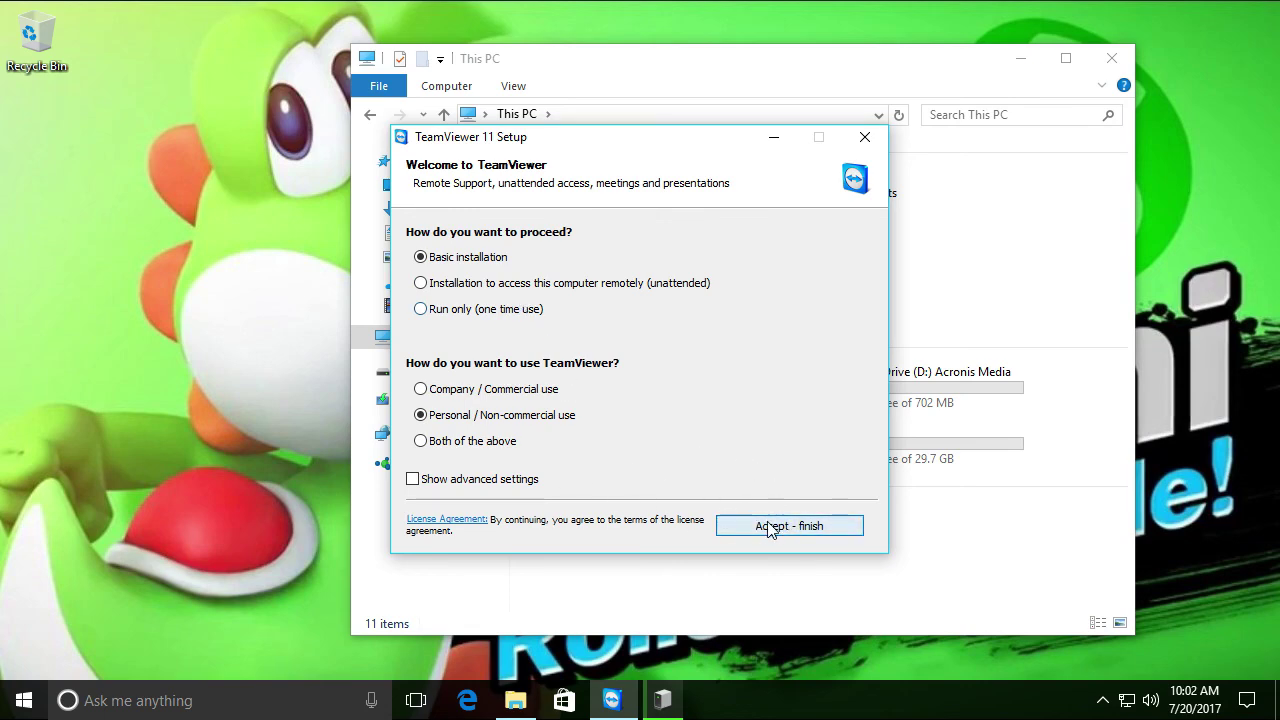
left_click(768, 528)
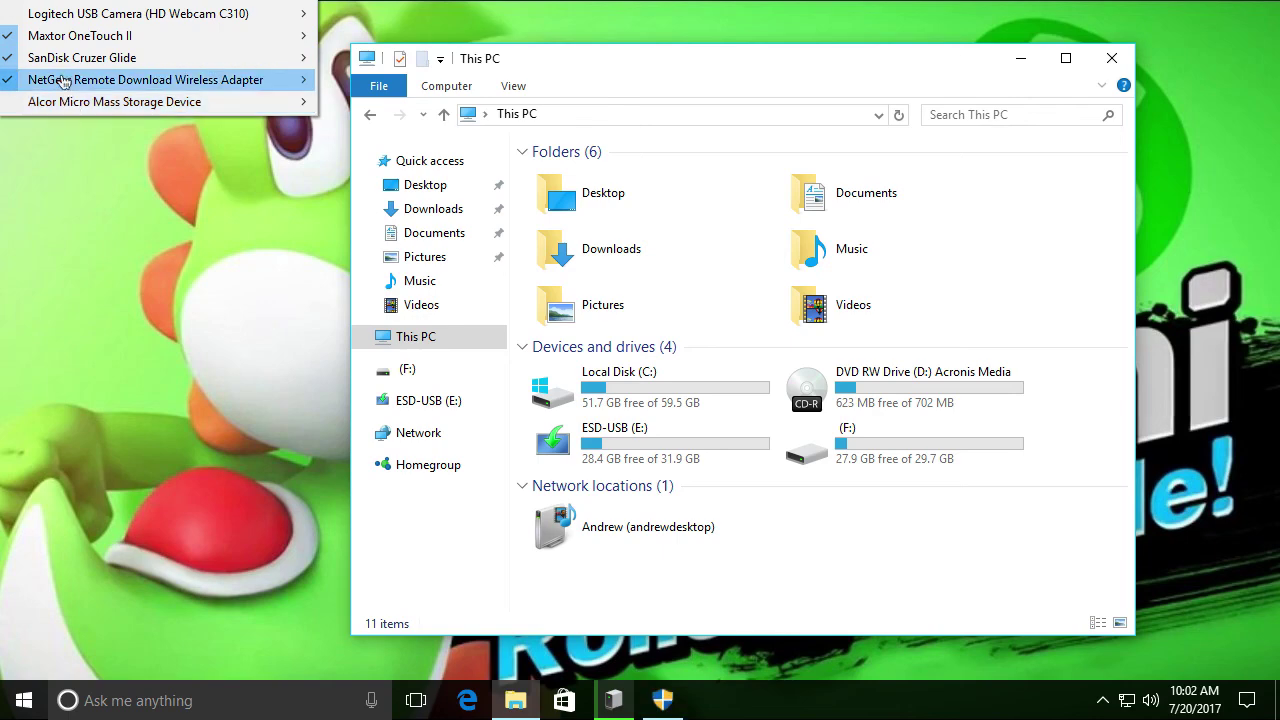
Attach the NETGEAR adapter, allow TeamViewer's UAC prompt, and reopen (F:) > Softwares
left_click(210, 257)
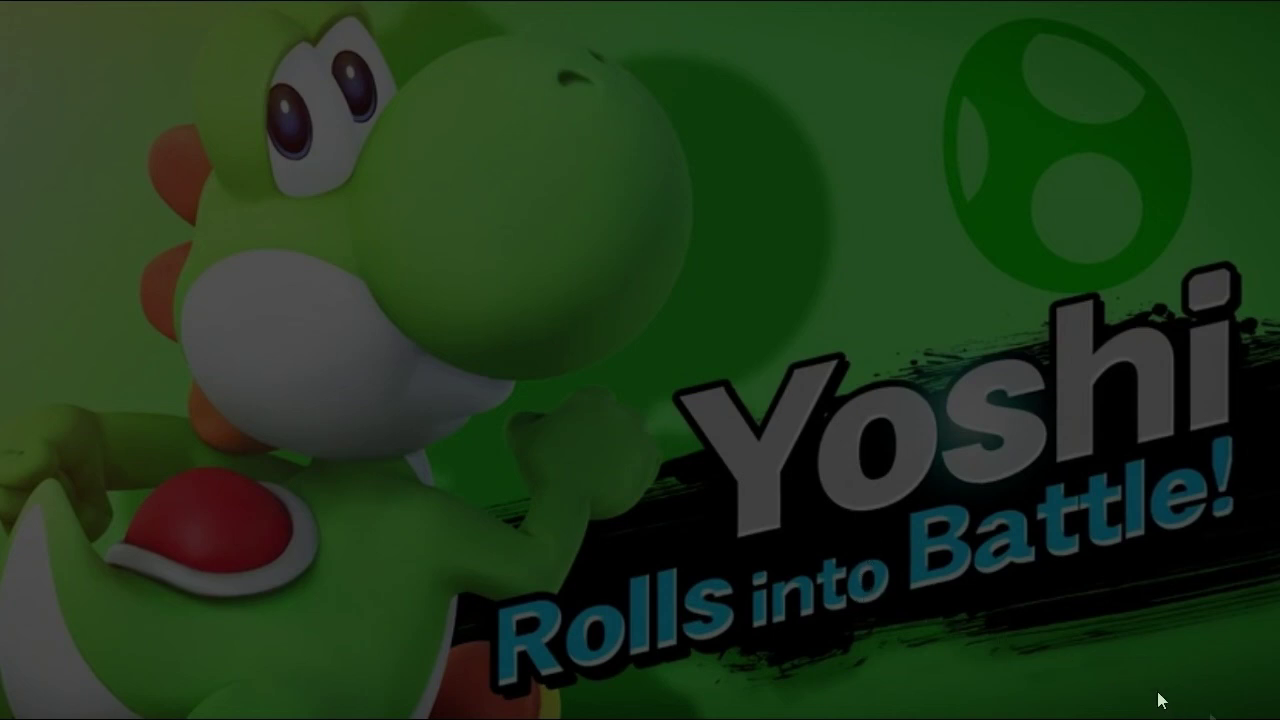
left_click(603, 480)
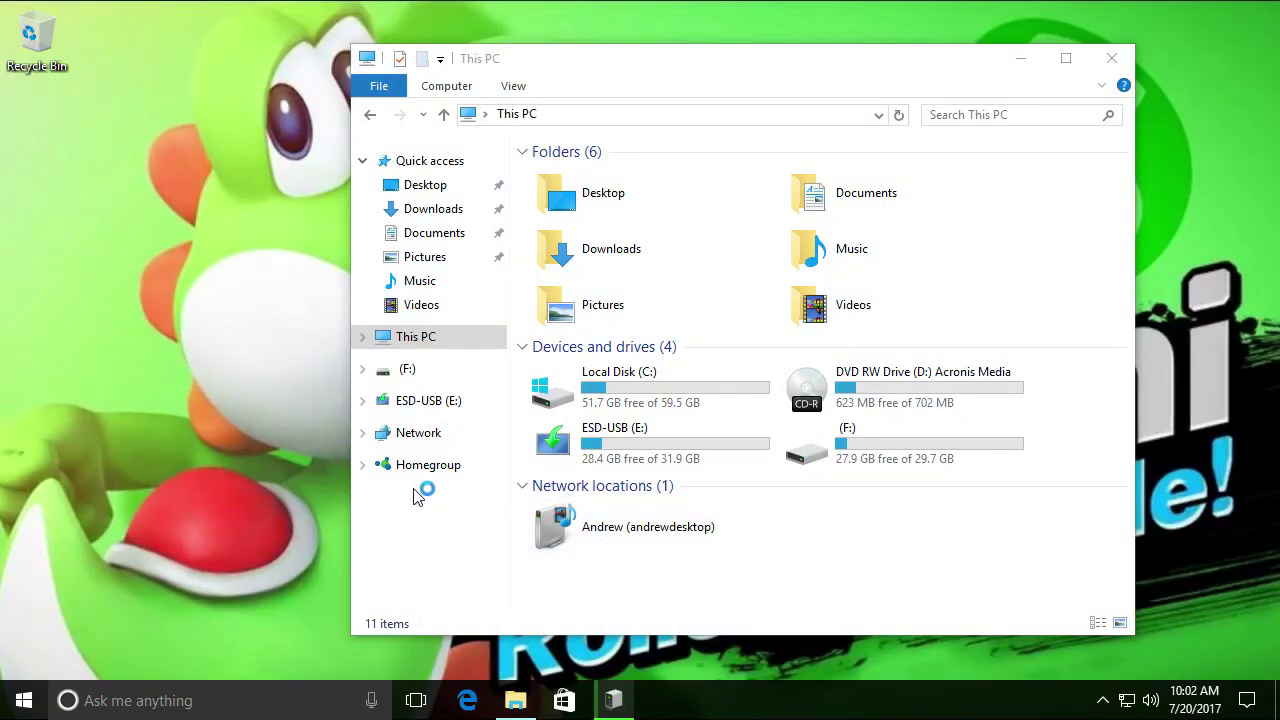
left_click(837, 463)
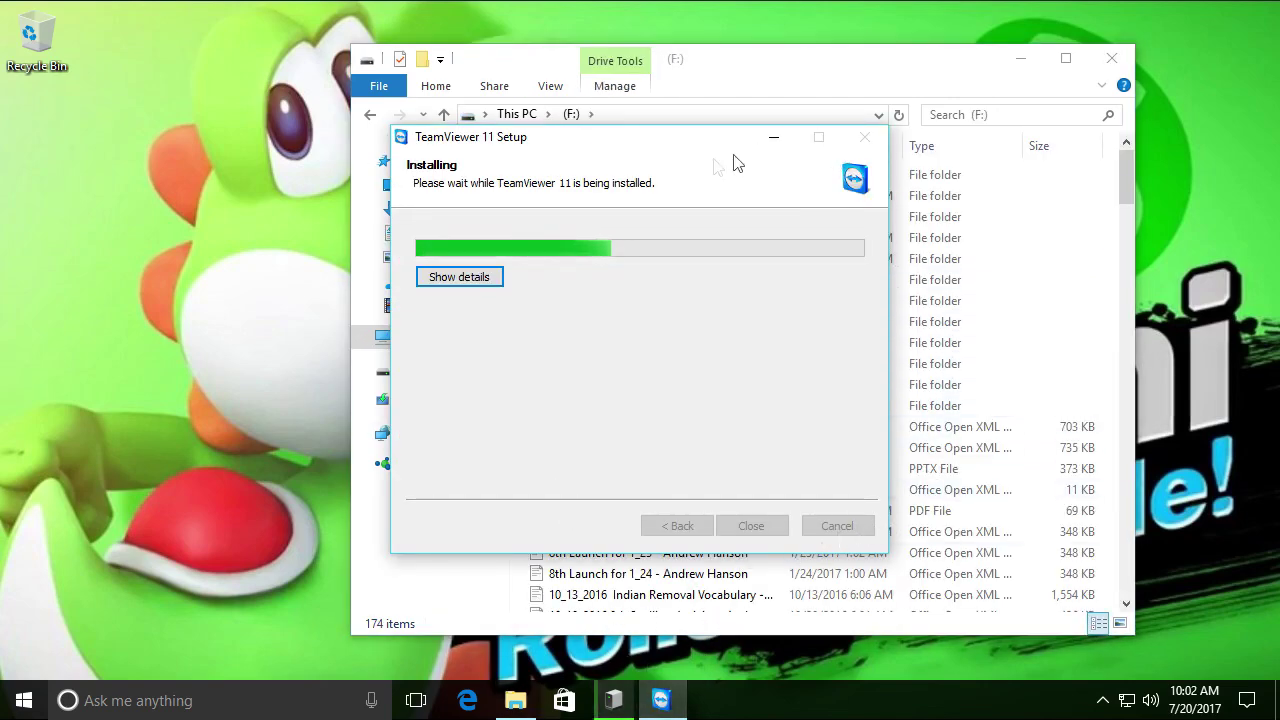
left_click_drag(706, 149, 801, 383)
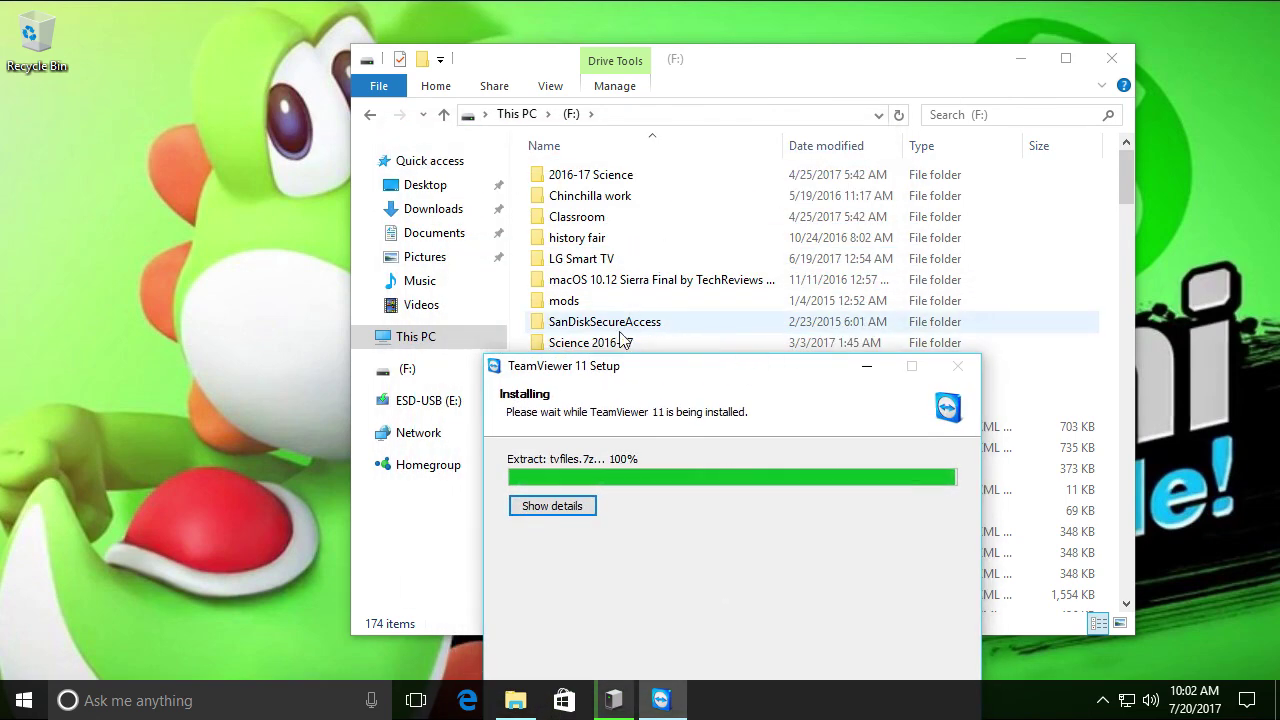
left_click(765, 80)
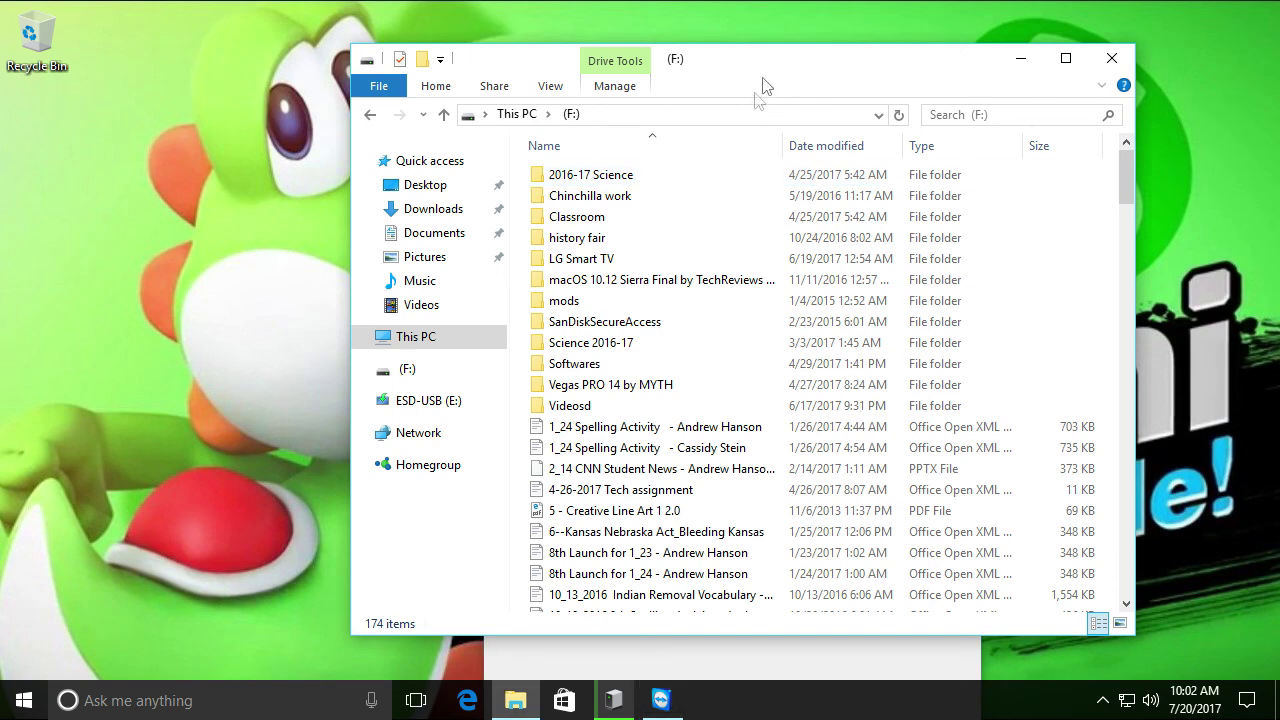
double_click(588, 364)
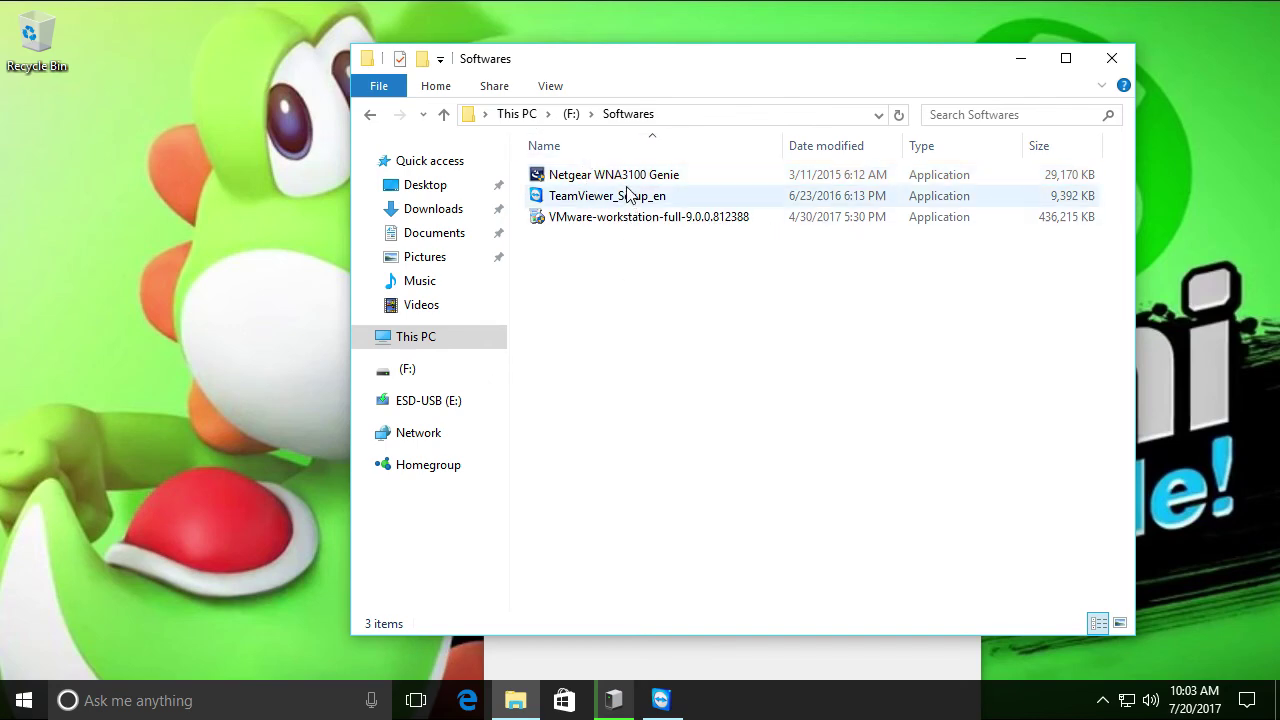
Launch the Netgear WNA3100 Genie installer, approve its UAC prompt, and show TeamViewer's install details
left_click(628, 178)
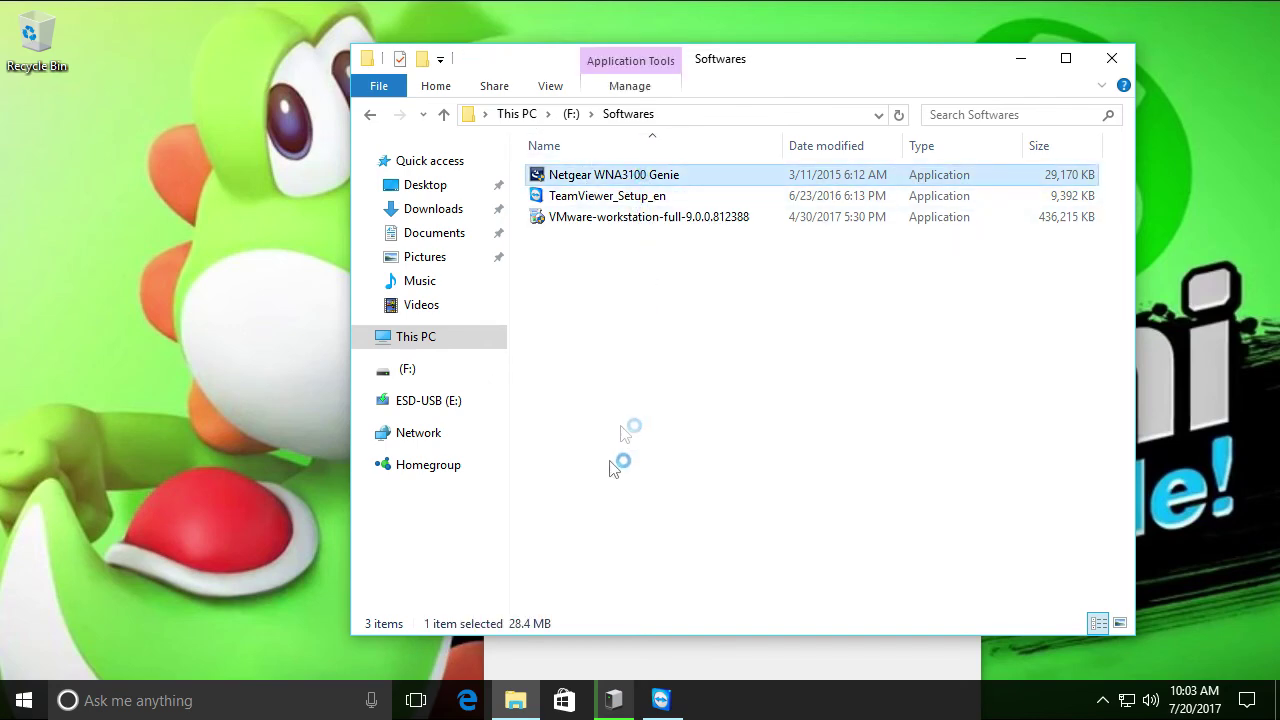
left_click_drag(643, 380, 293, 206)
left_click(229, 339)
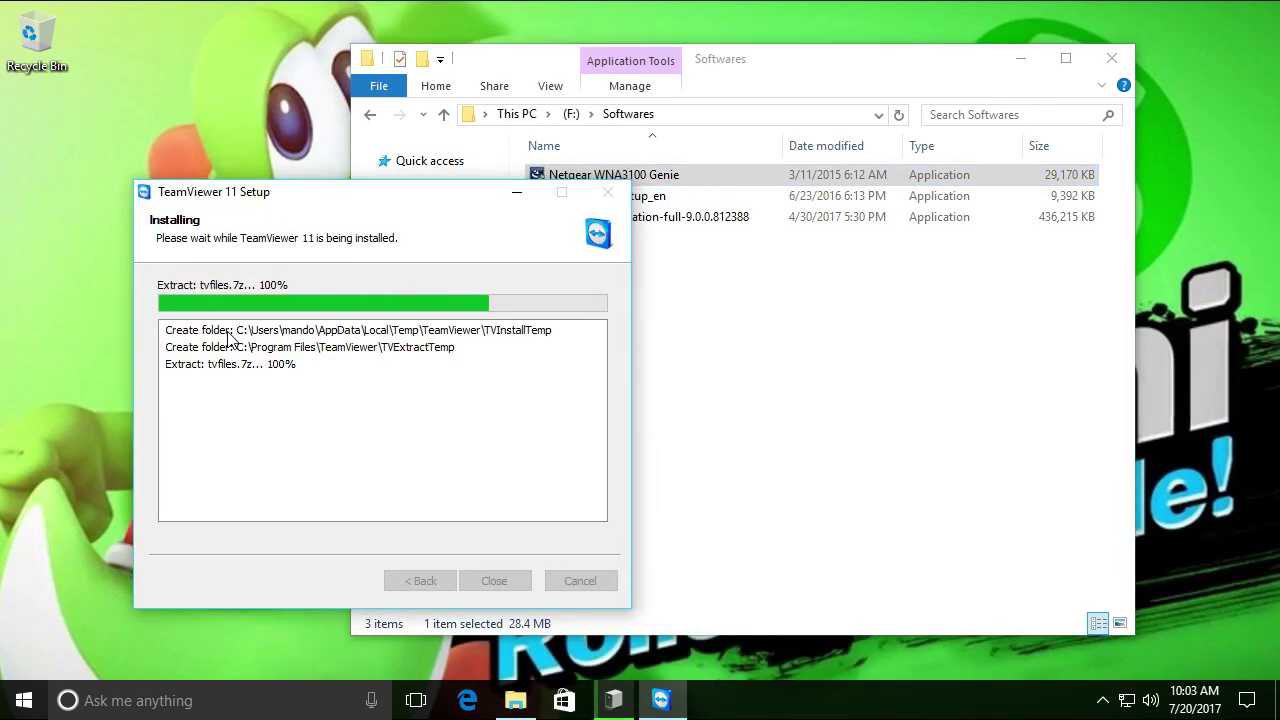
left_click_drag(311, 207, 178, 274)
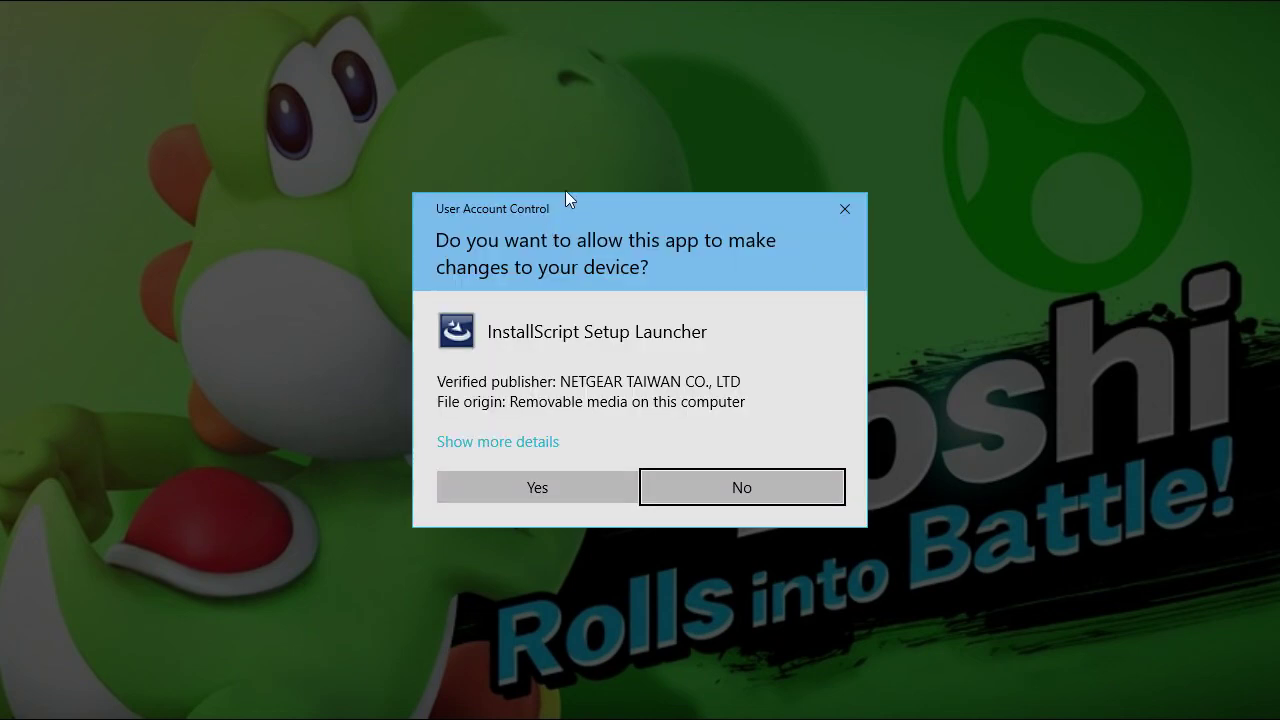
left_click(531, 491)
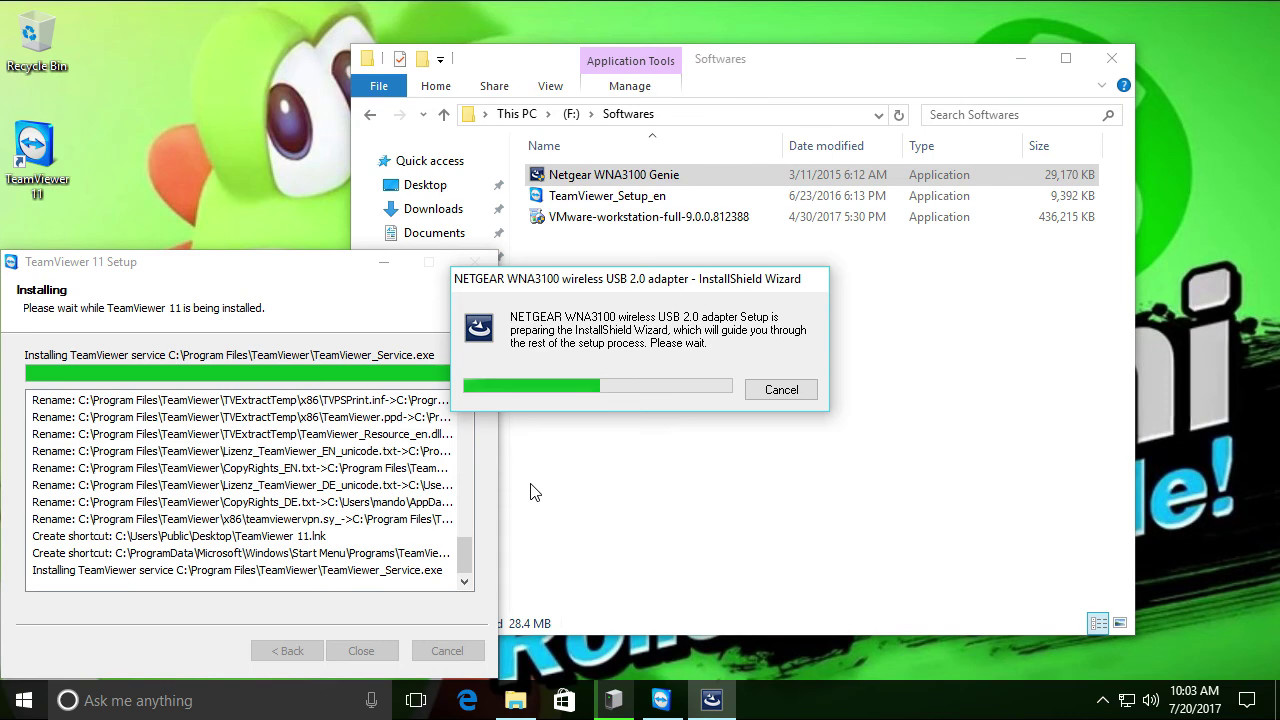
Arrange the TeamViewer Setup and NETGEAR InstallShield windows side by side
left_click_drag(285, 264, 755, 143)
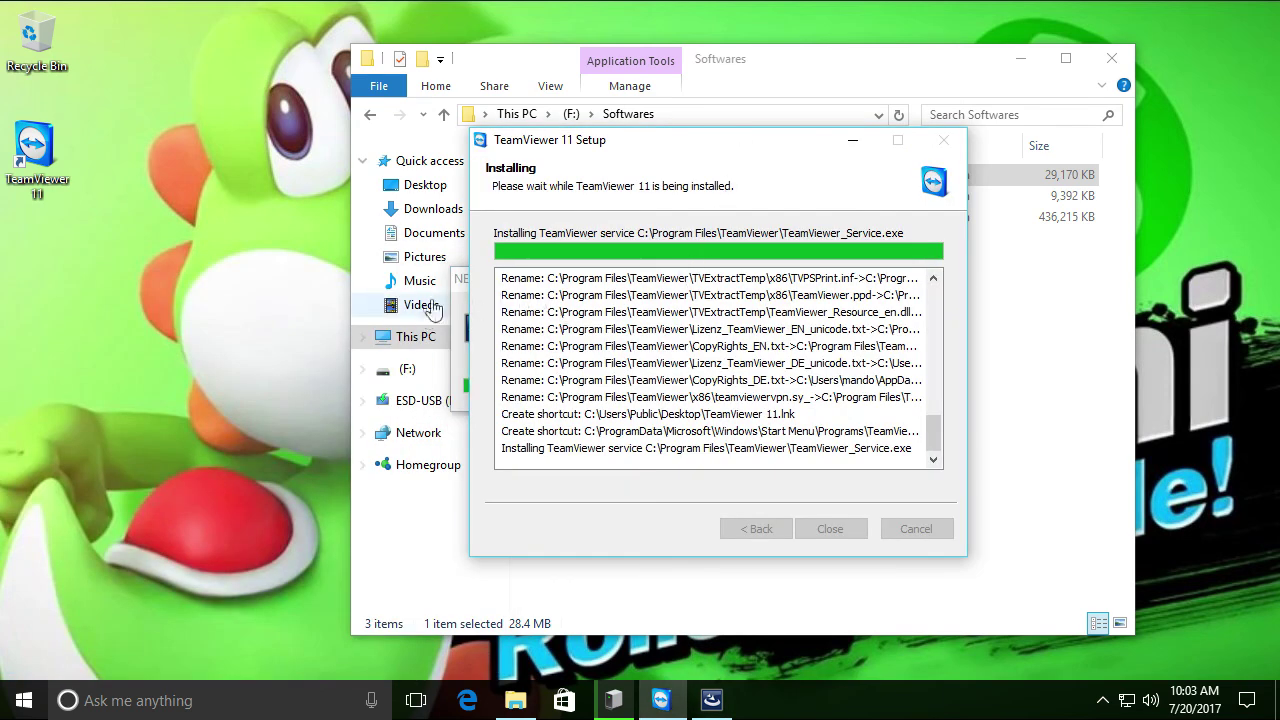
left_click(461, 289)
left_click_drag(626, 136, 815, 133)
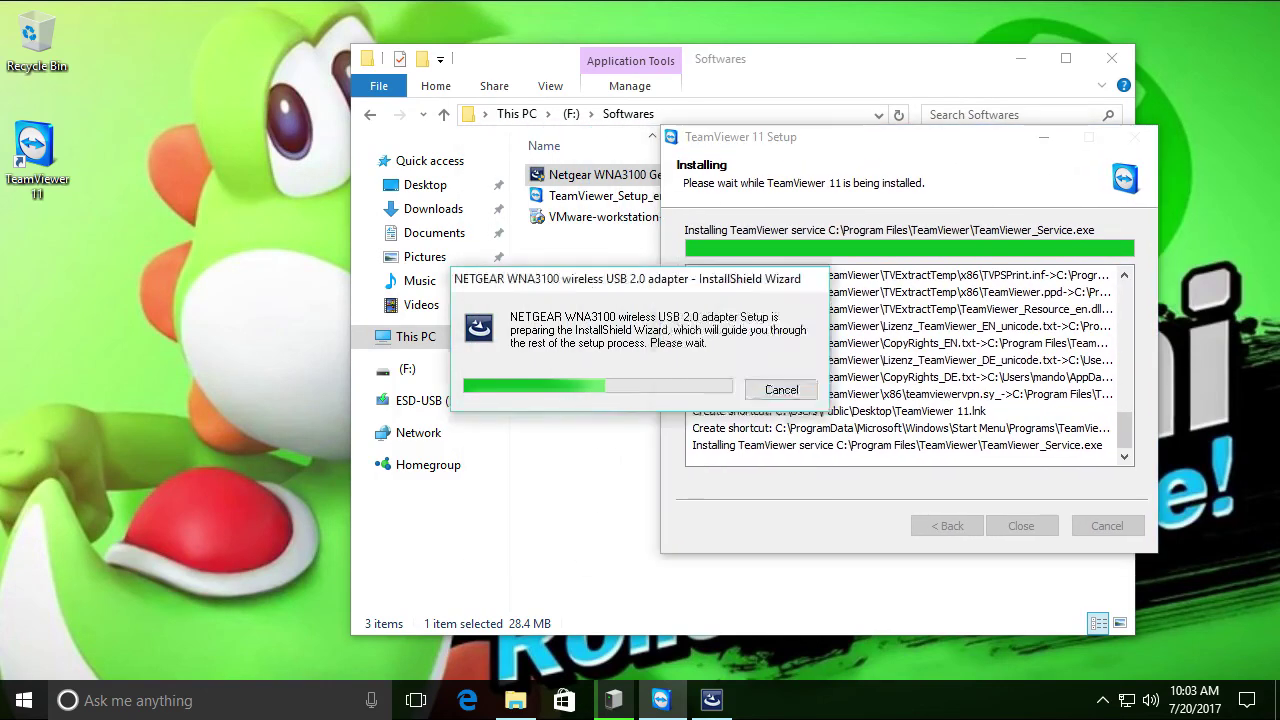
left_click_drag(586, 285, 380, 305)
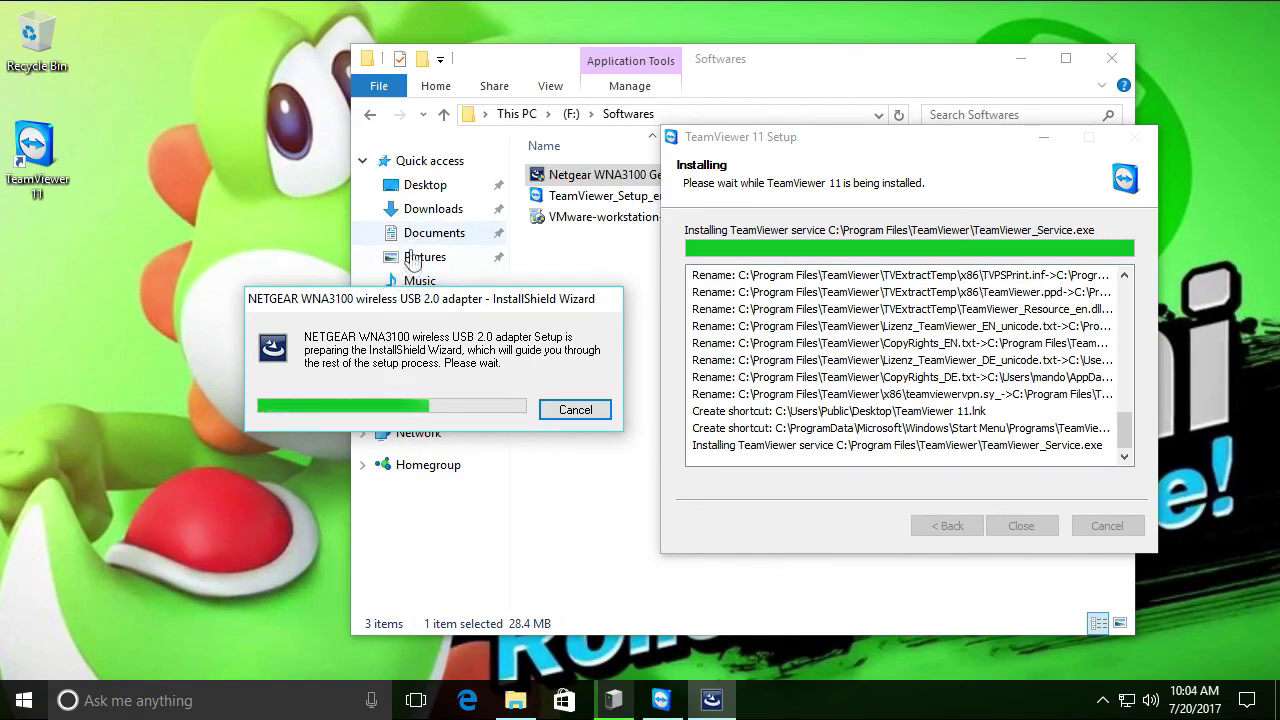
left_click_drag(410, 307, 286, 365)
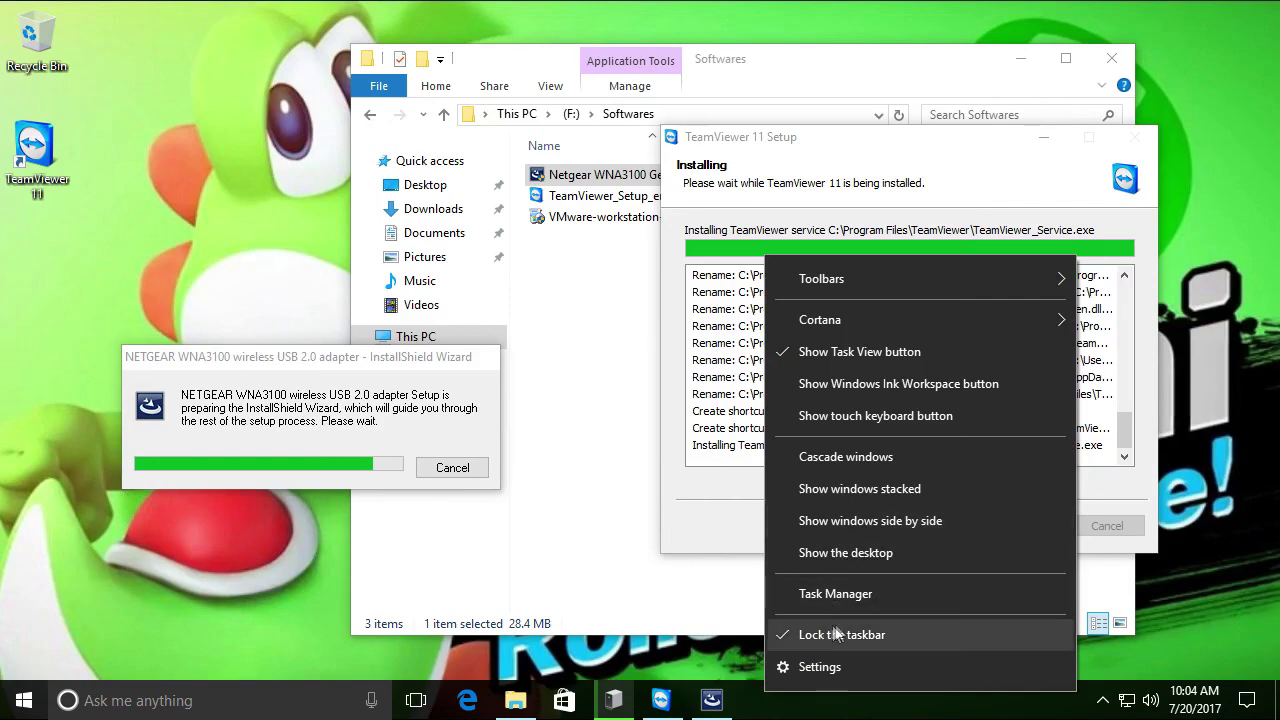
In Task Manager, sort processes by name and select VMware Workstation (32 bit)
left_click(823, 594)
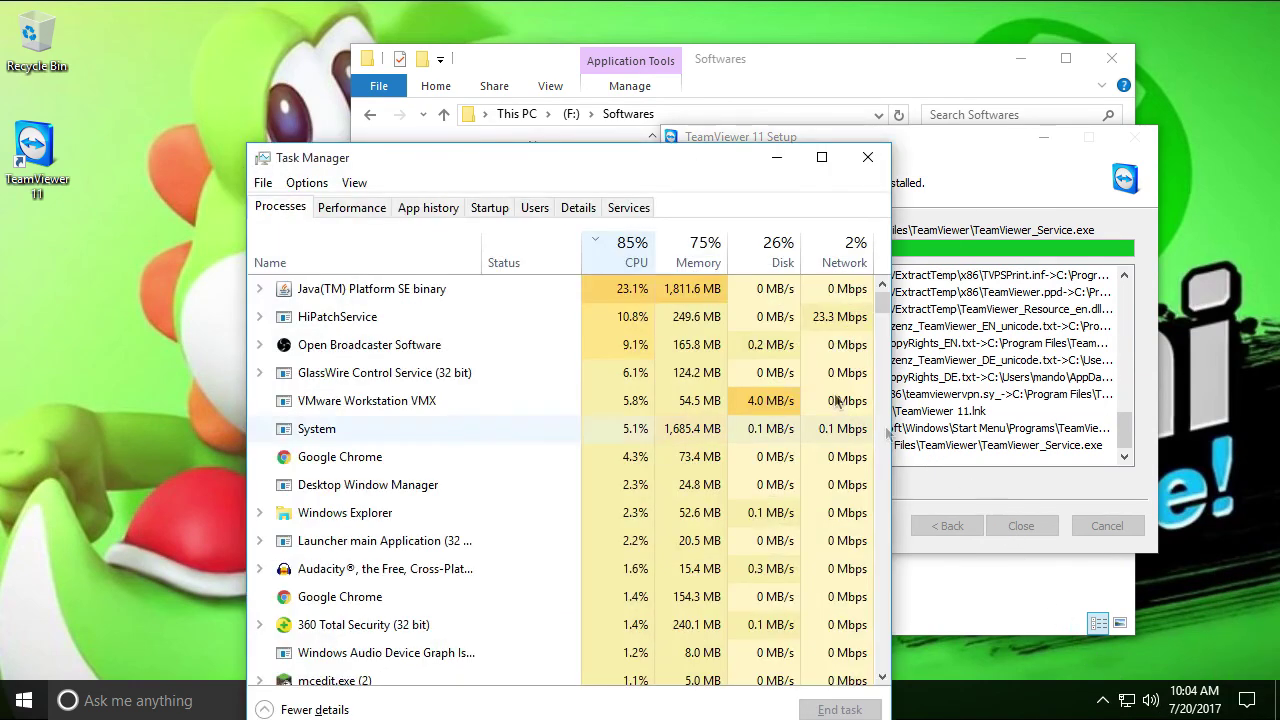
left_click(423, 263)
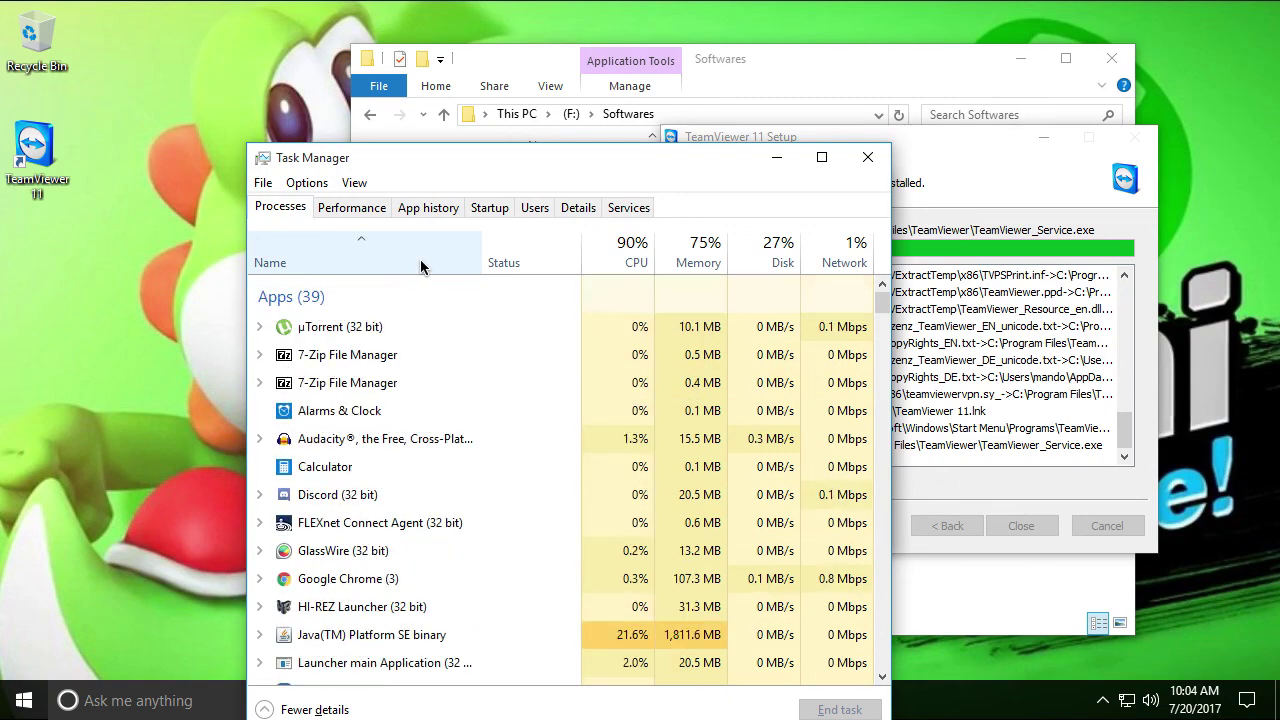
scroll(423, 440, "down", 1)
scroll(423, 460, "down", 5)
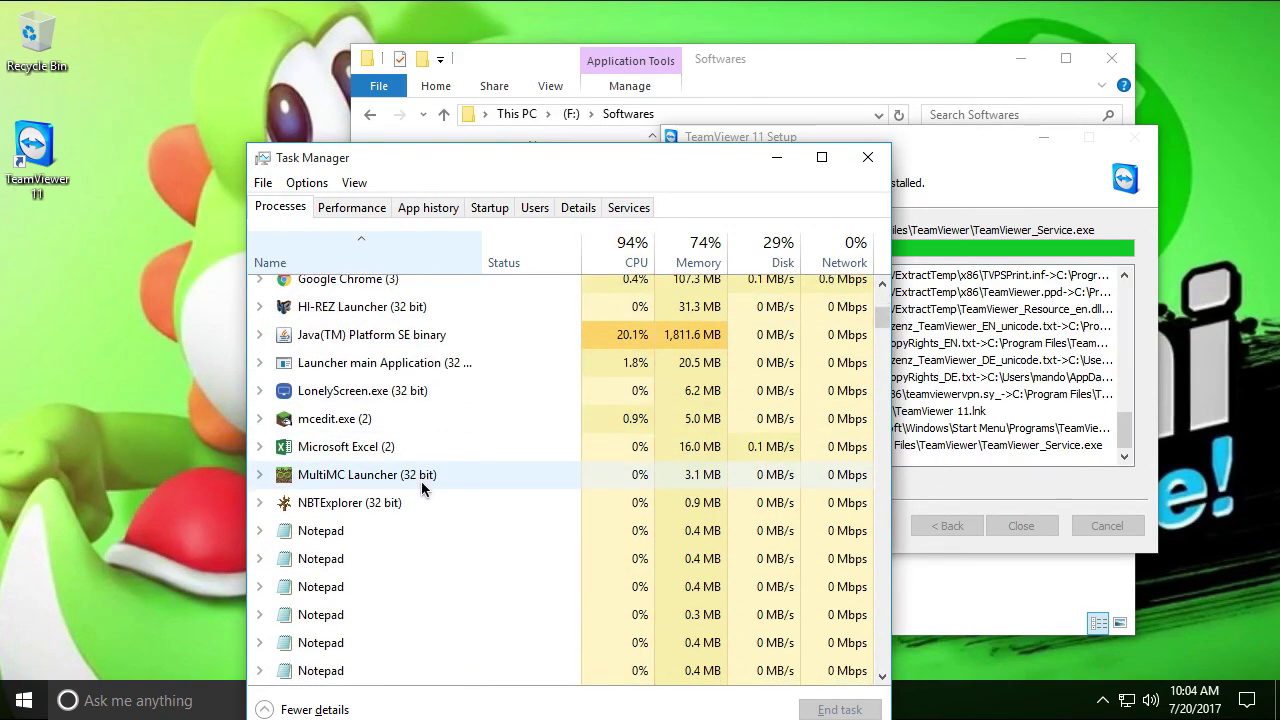
scroll(418, 500, "down", 2)
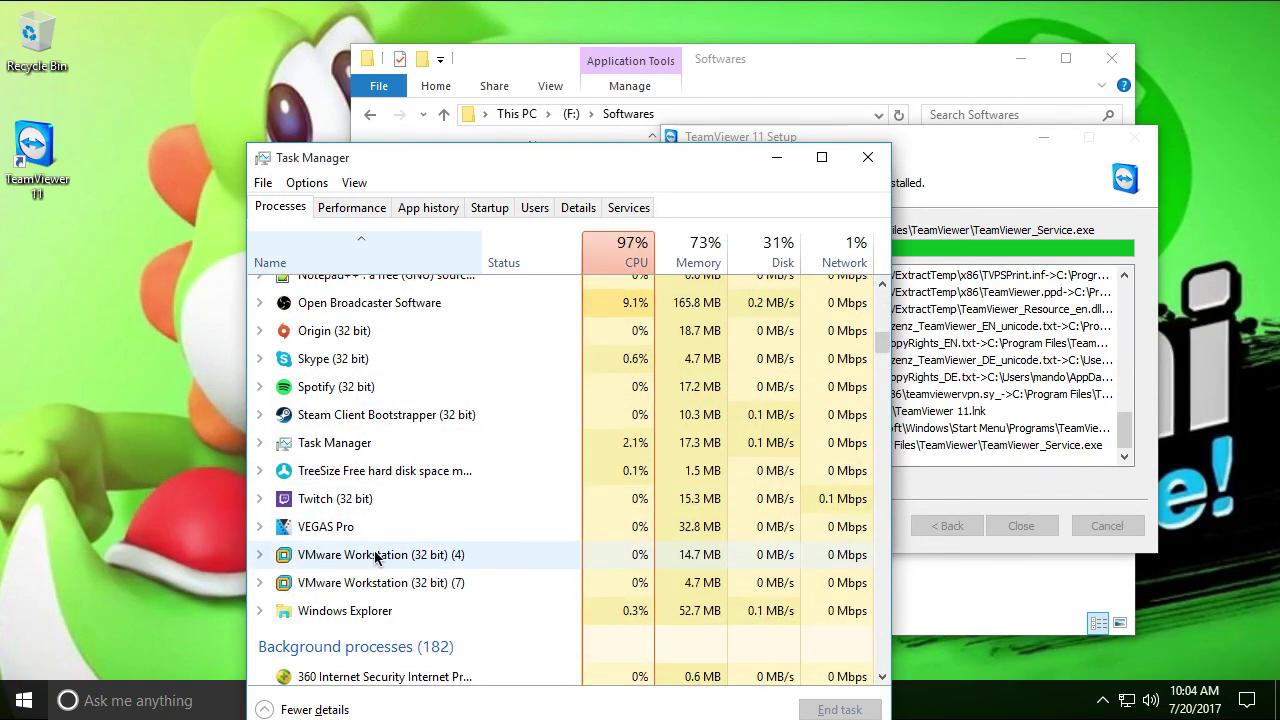
left_click(380, 556)
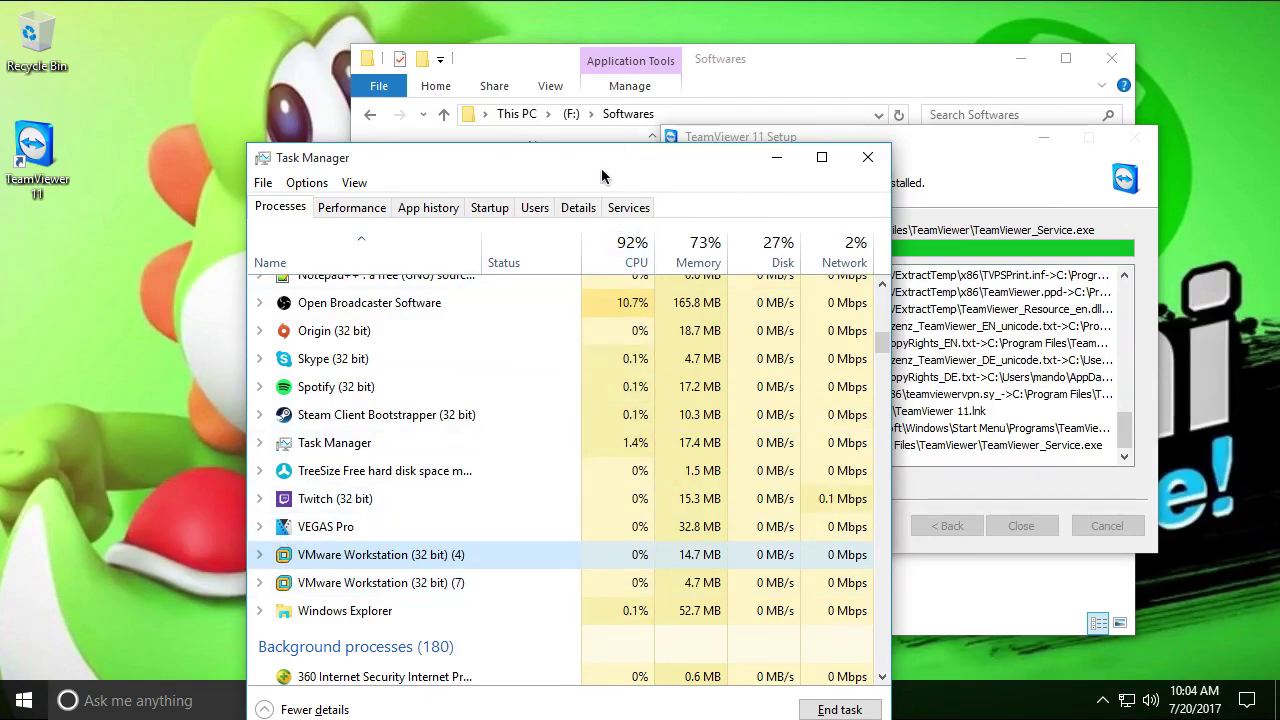
left_click_drag(601, 176, 565, 147)
Open Resource Monitor from the Performance tab and bring it to the front
left_click(300, 179)
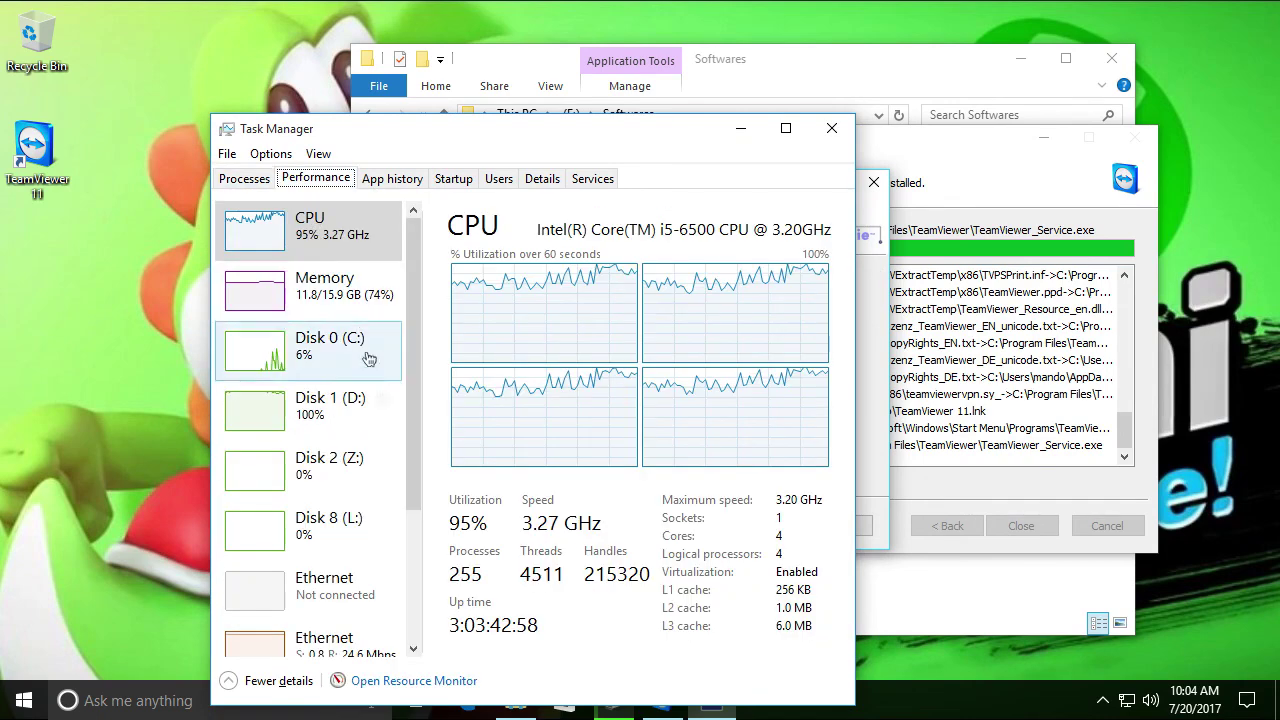
left_click(415, 682)
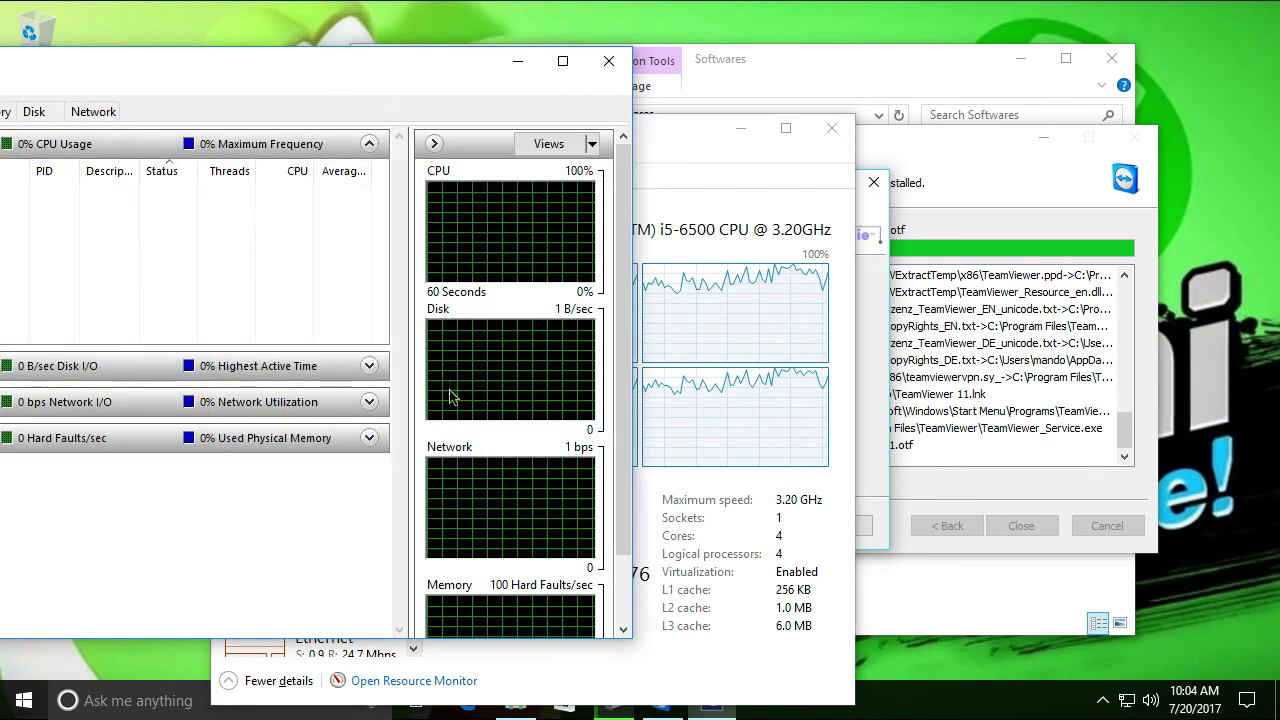
left_click(719, 511)
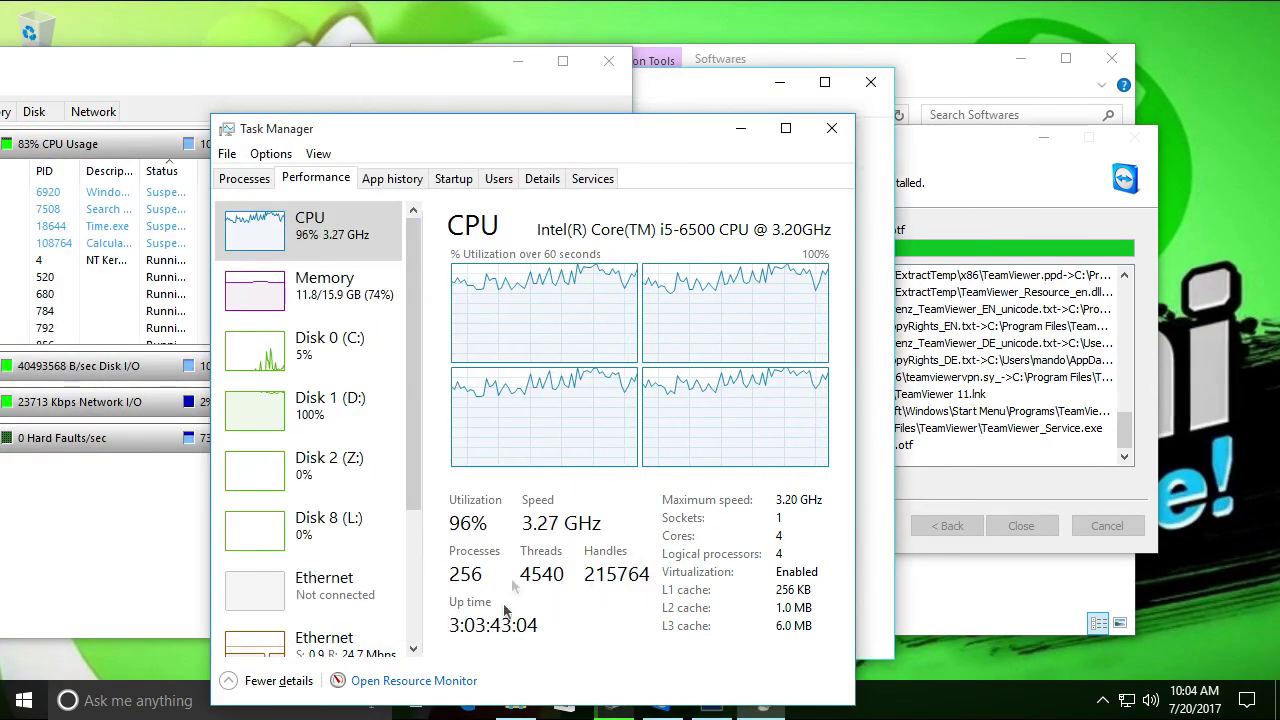
left_click(740, 128)
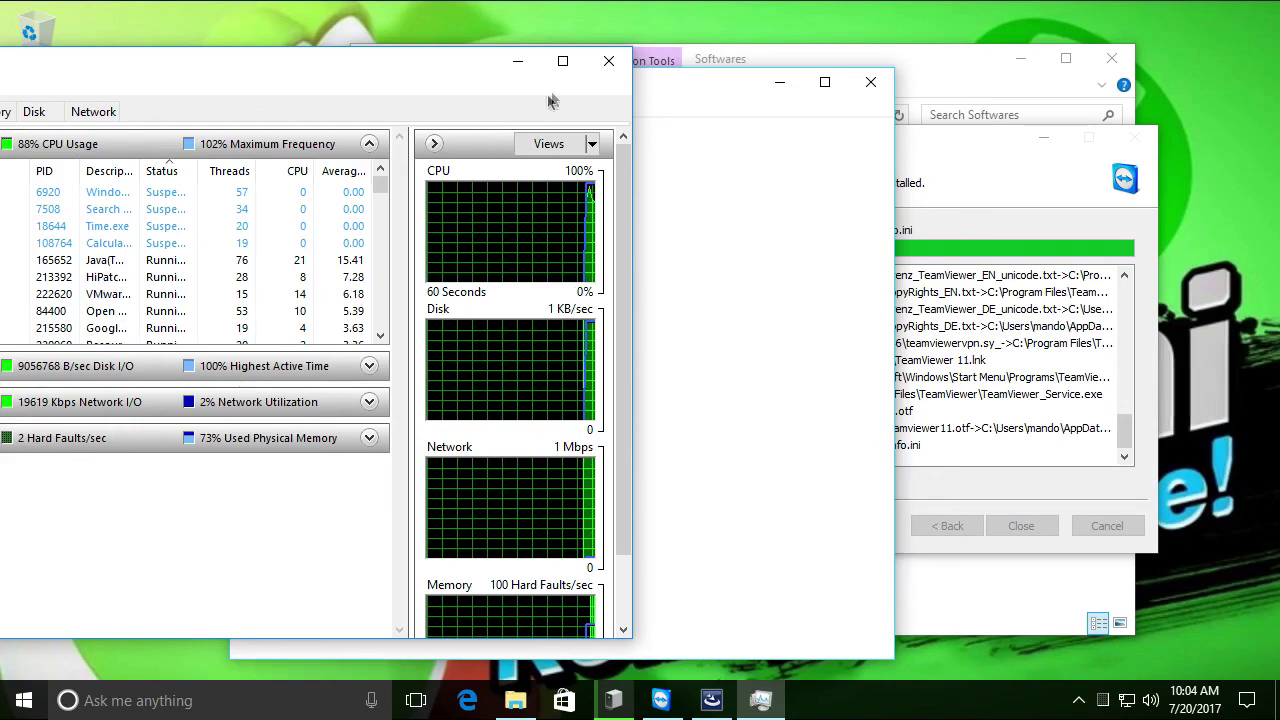
left_click(517, 61)
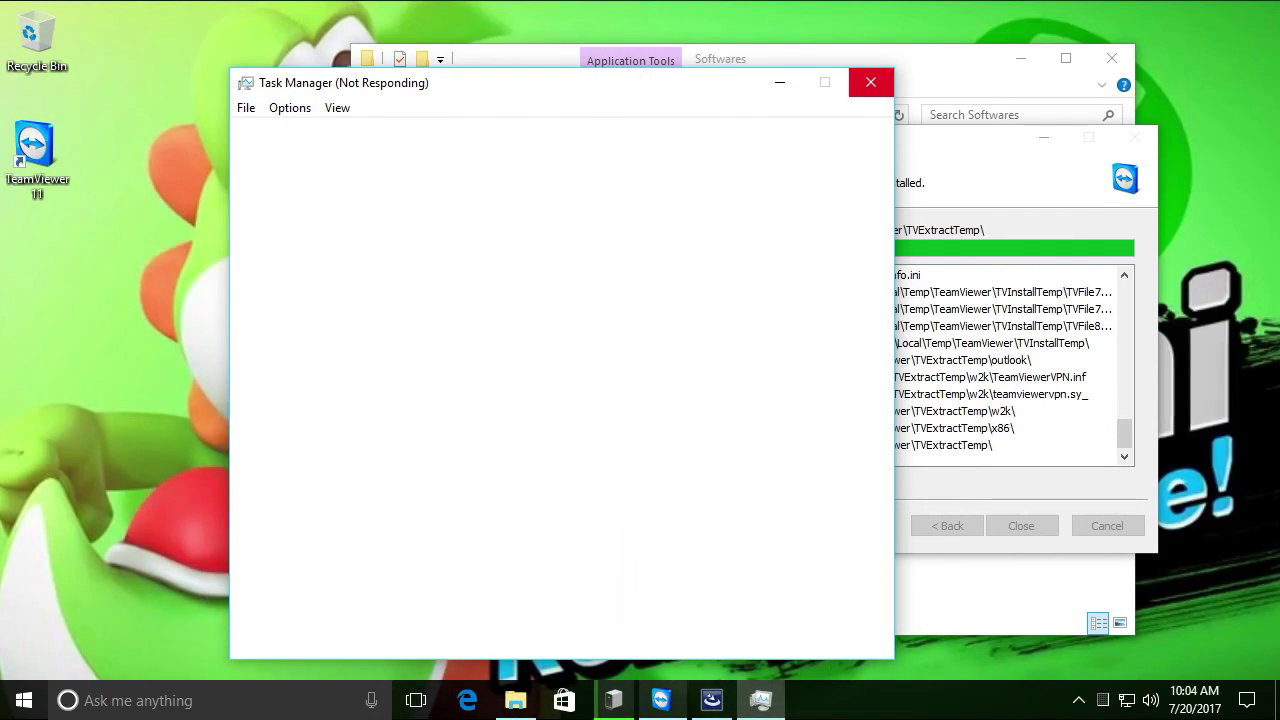
left_click(712, 700)
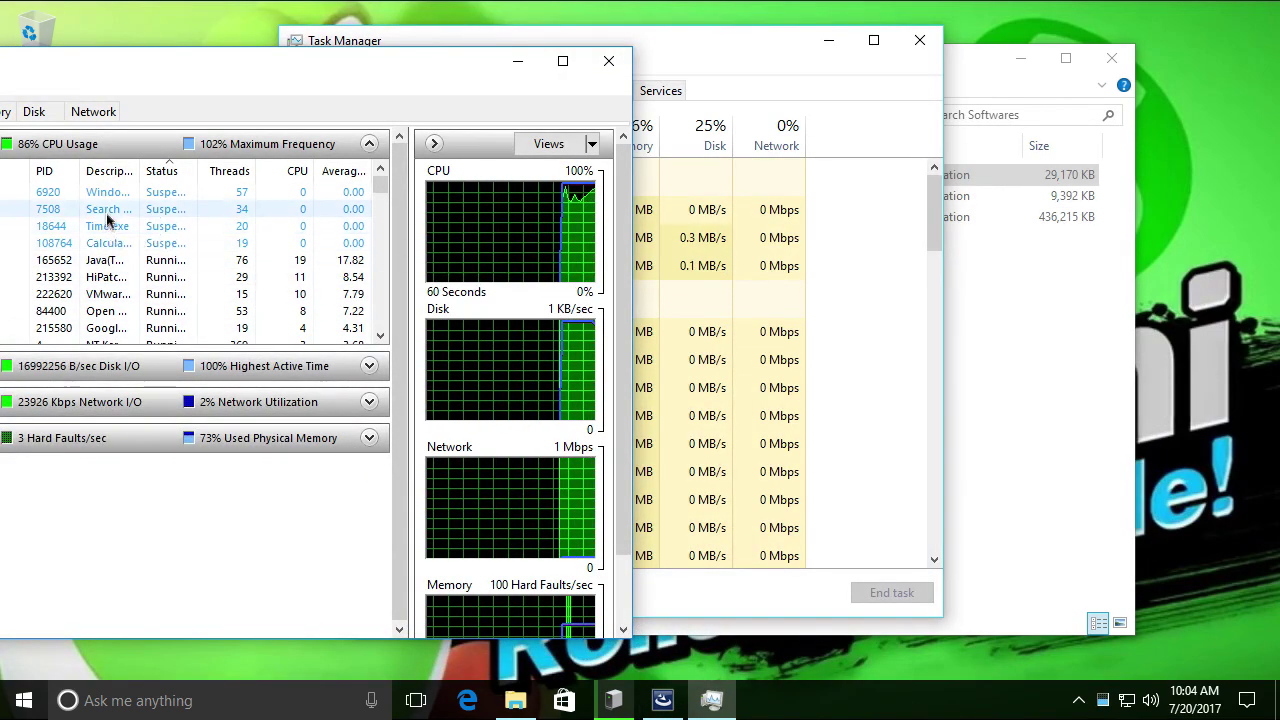
Browse Resource Monitor's CPU process list, jumping to the VMware processes
left_click(27, 311)
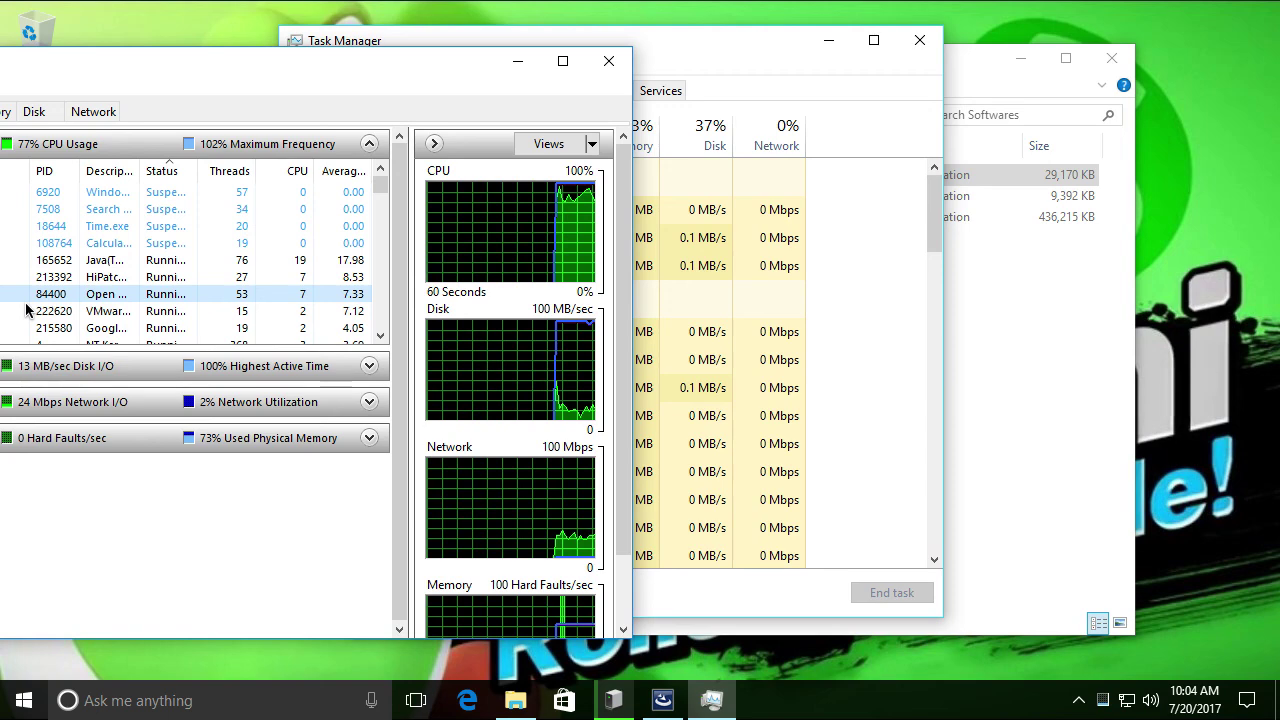
left_click(27, 311)
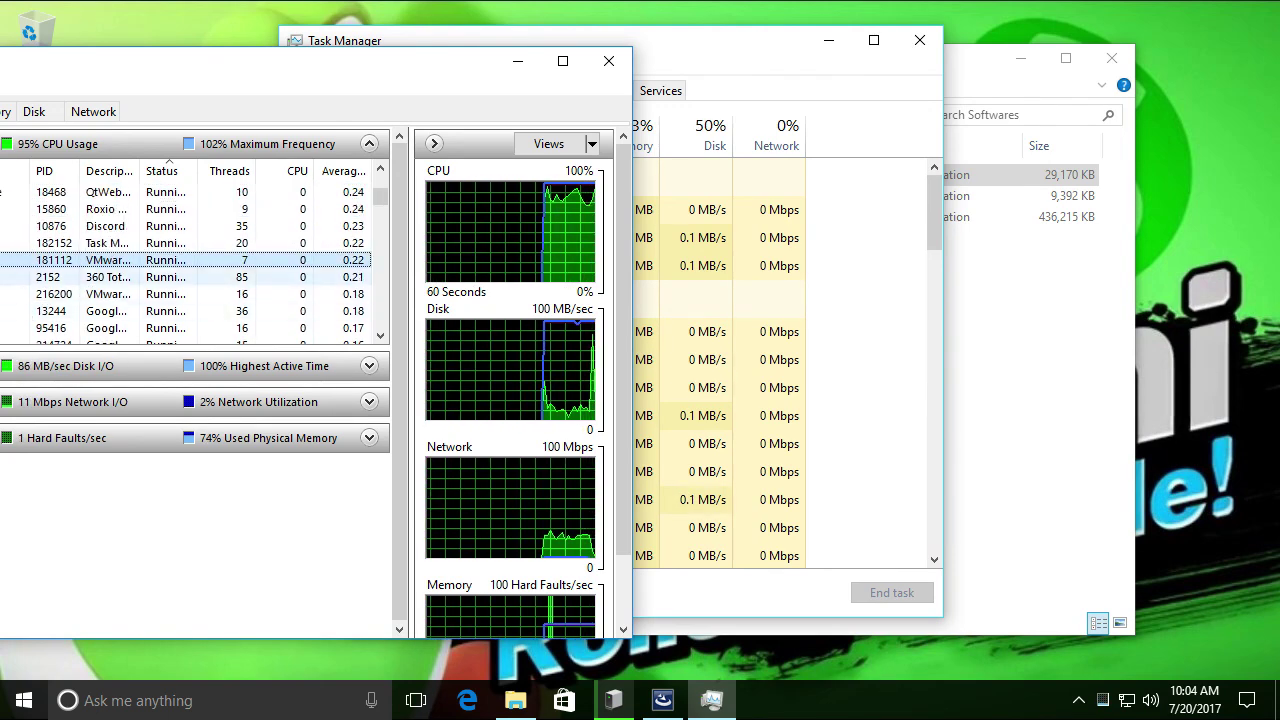
left_click(27, 226)
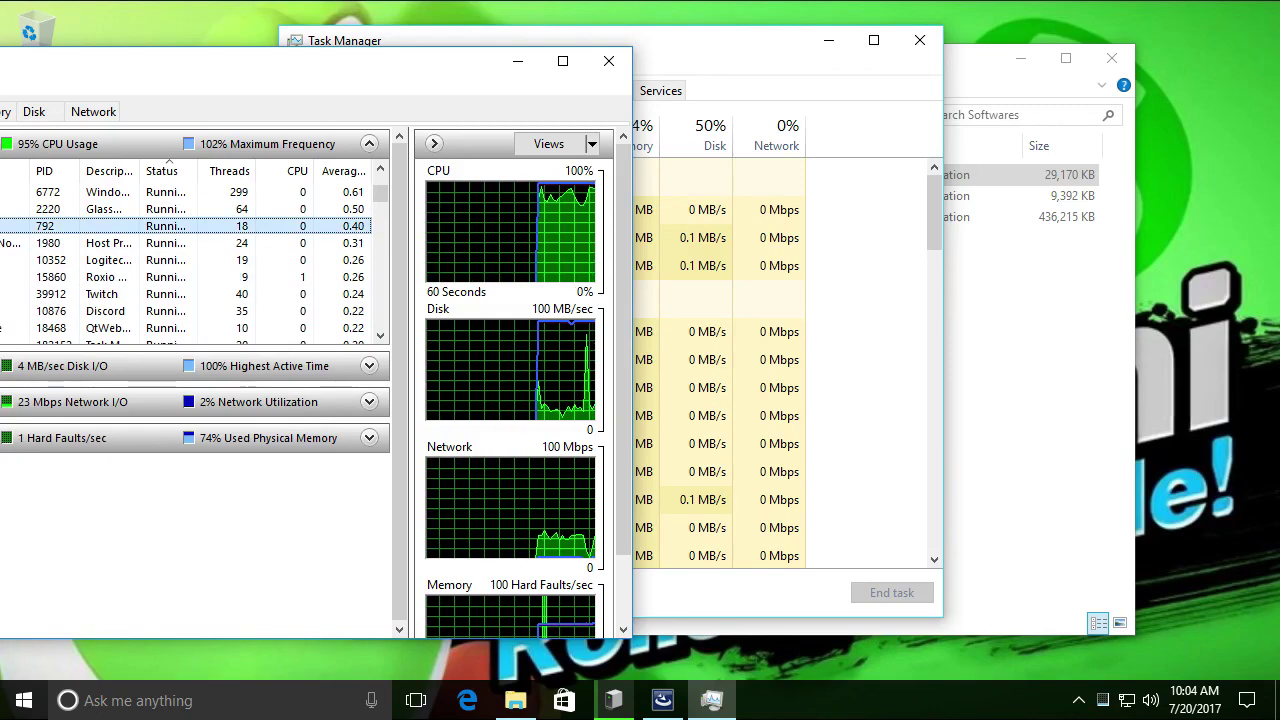
key("v")
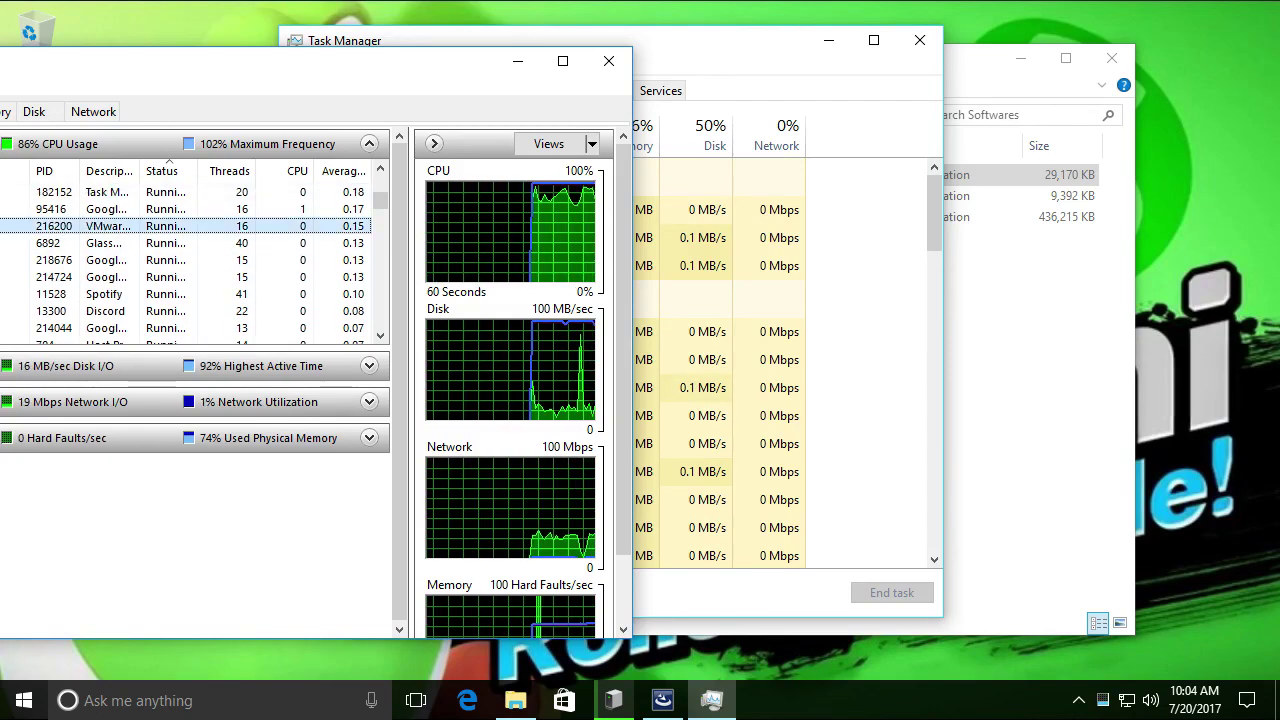
key("v")
key("v")
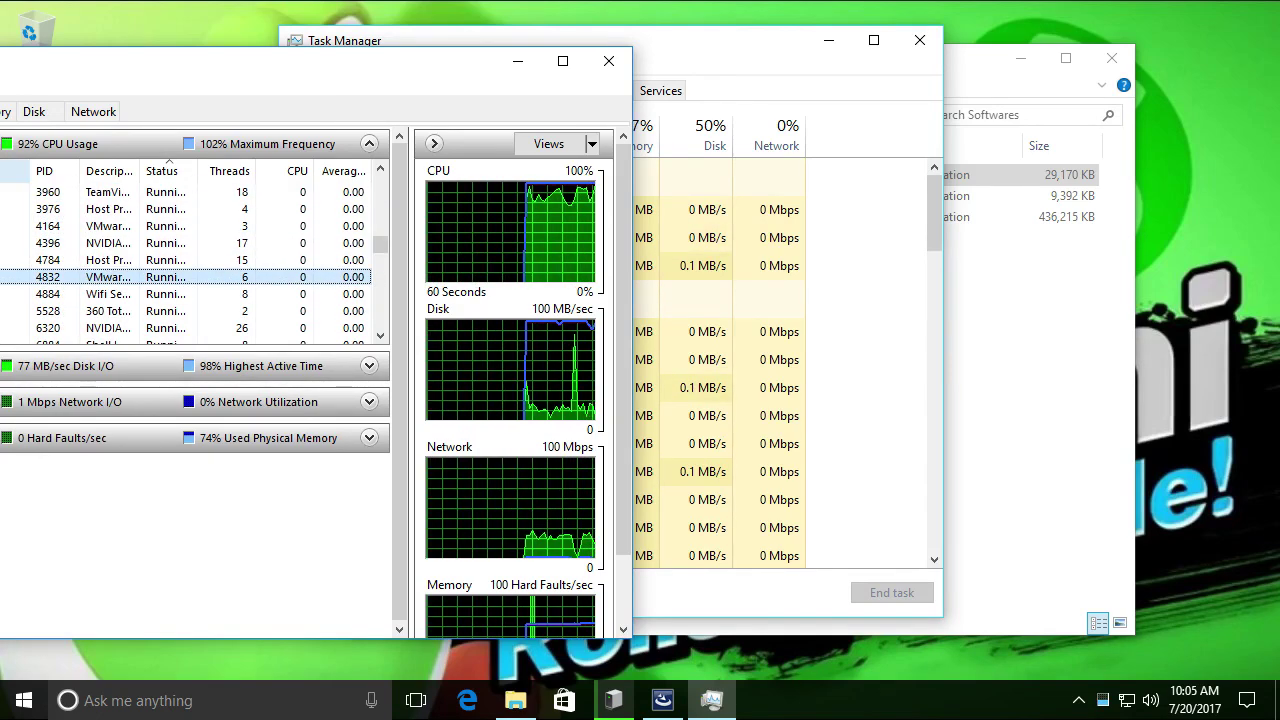
key("ctrl+Tab")
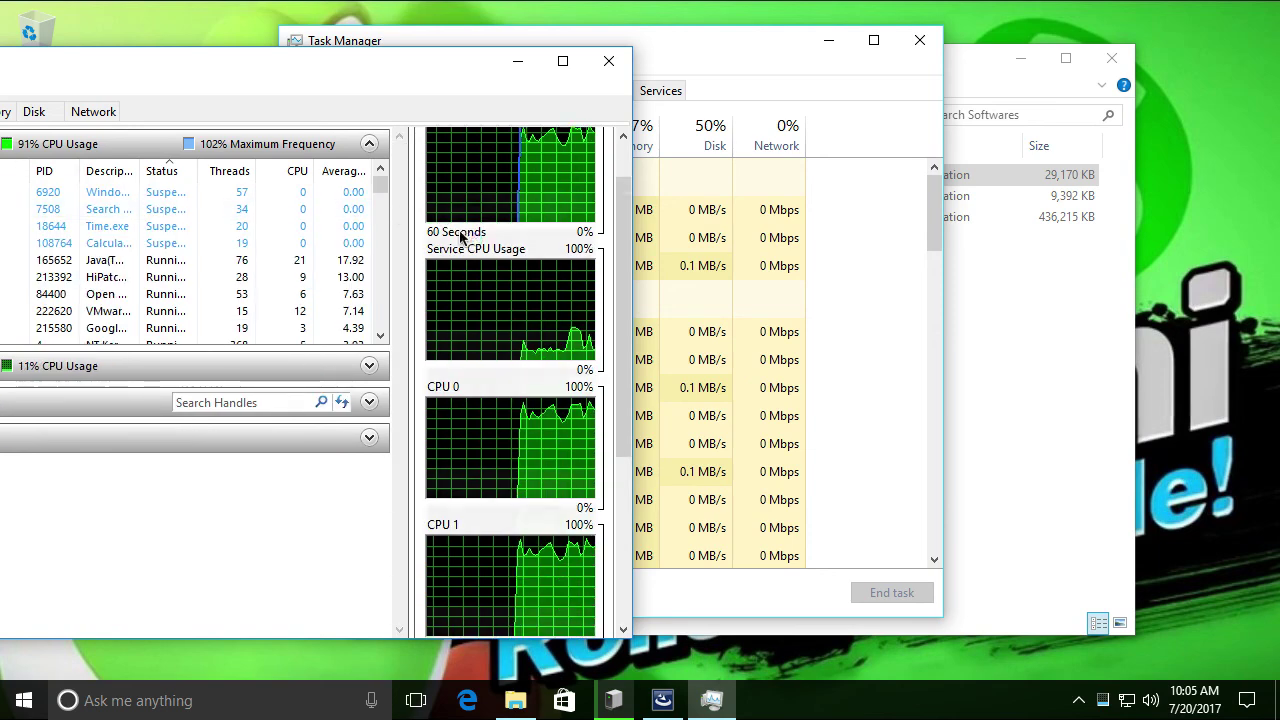
scroll(460, 237, "up", 1)
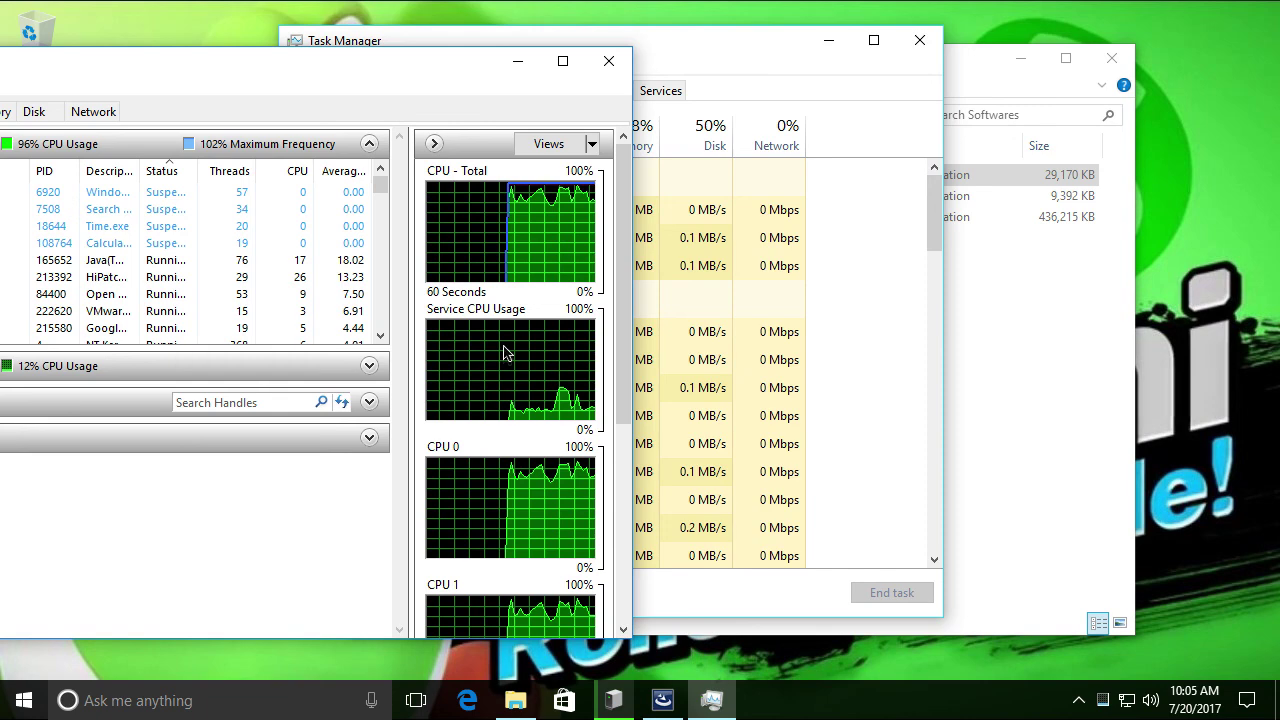
scroll(471, 514, "down", 2)
scroll(474, 491, "up", 2)
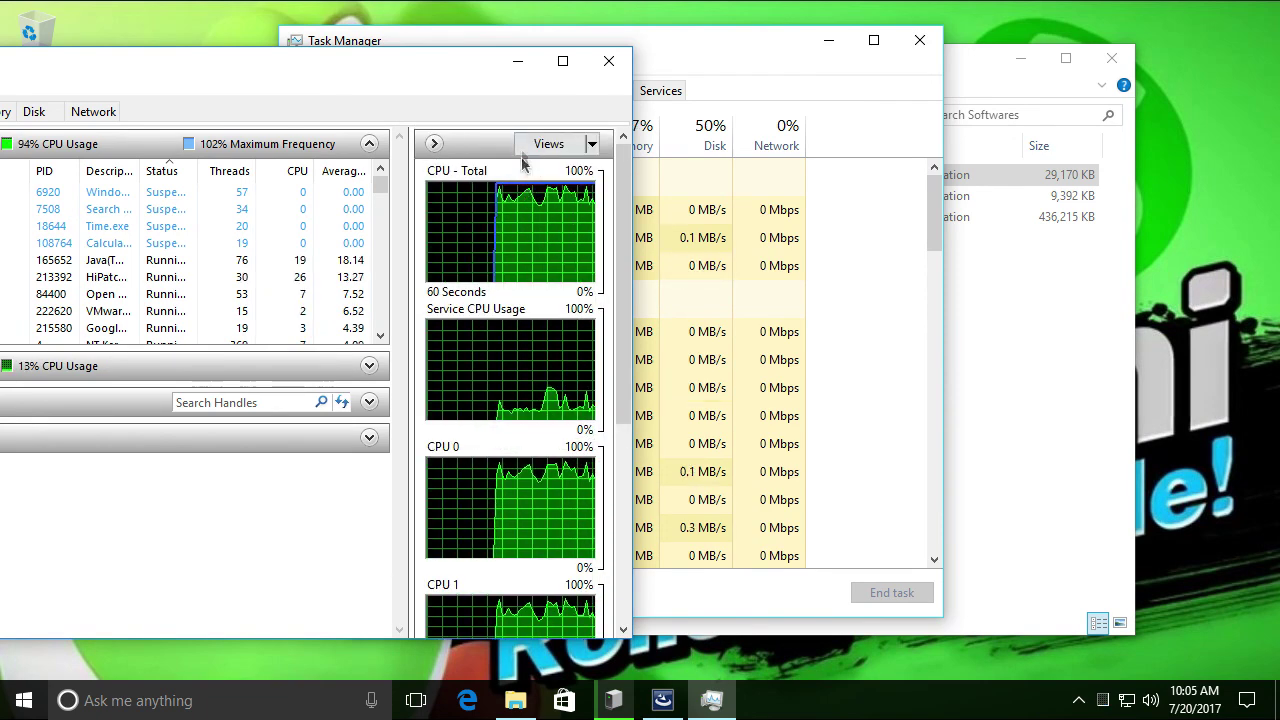
Cycle the CPU graph sizes back to full, then minimize Resource Monitor
left_click(560, 146)
left_click(565, 147)
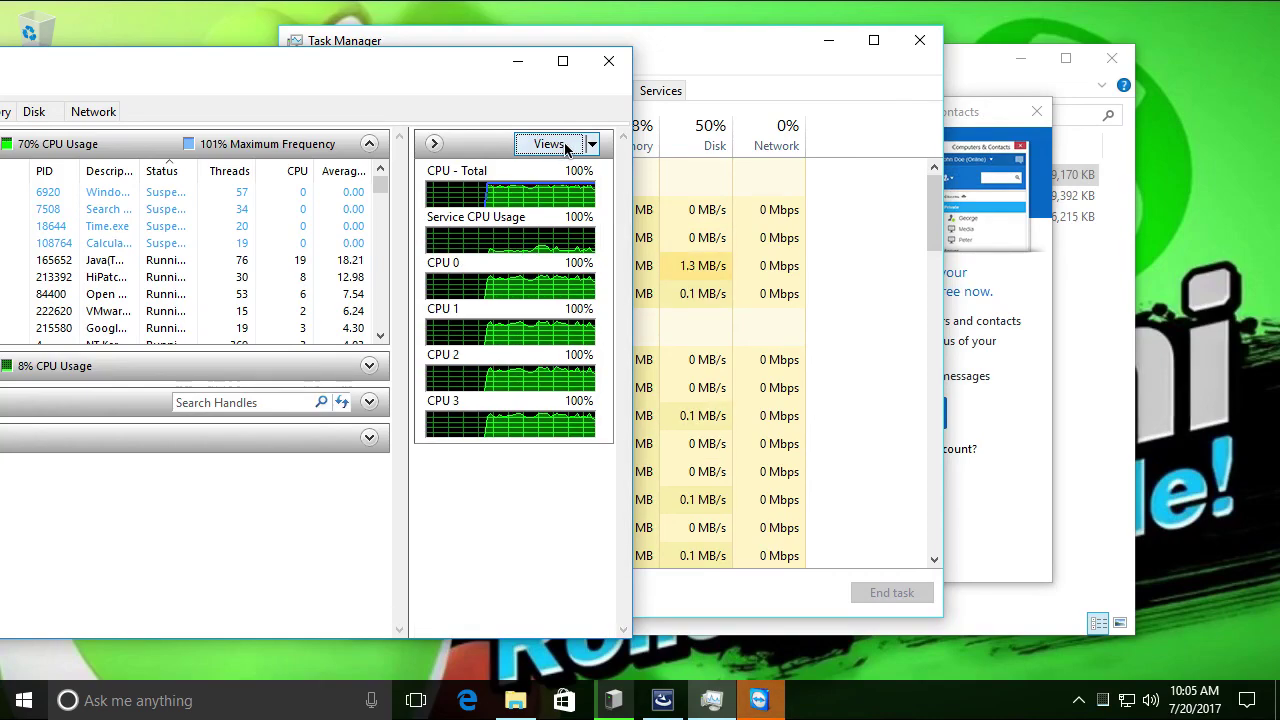
left_click(565, 147)
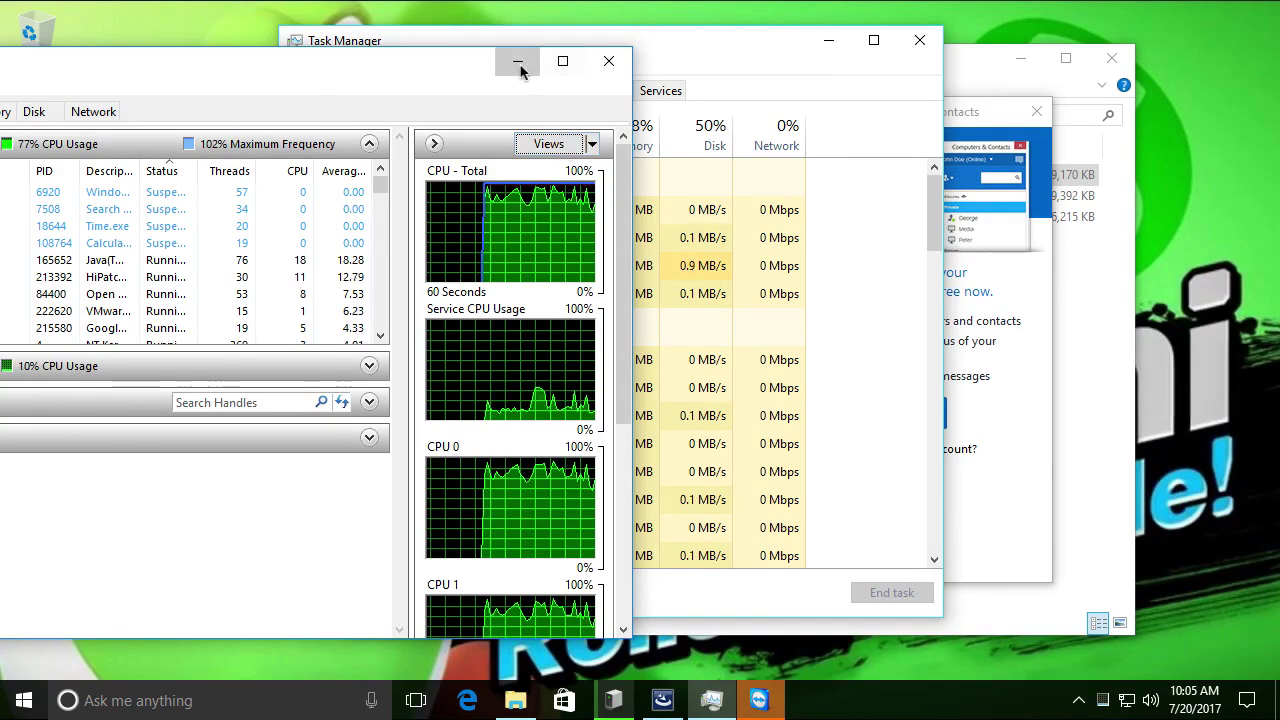
left_click(518, 64)
Start installing the TeamViewer update to version 12.0.78716
left_click(828, 42)
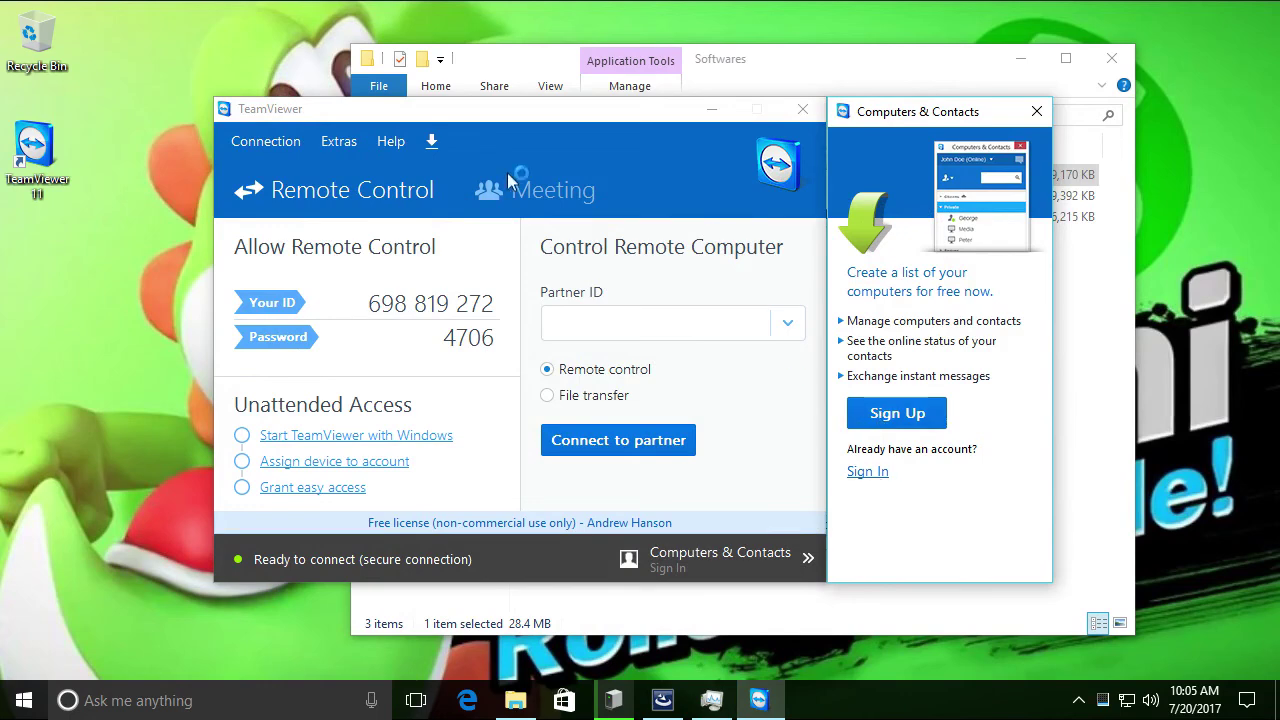
left_click(432, 143)
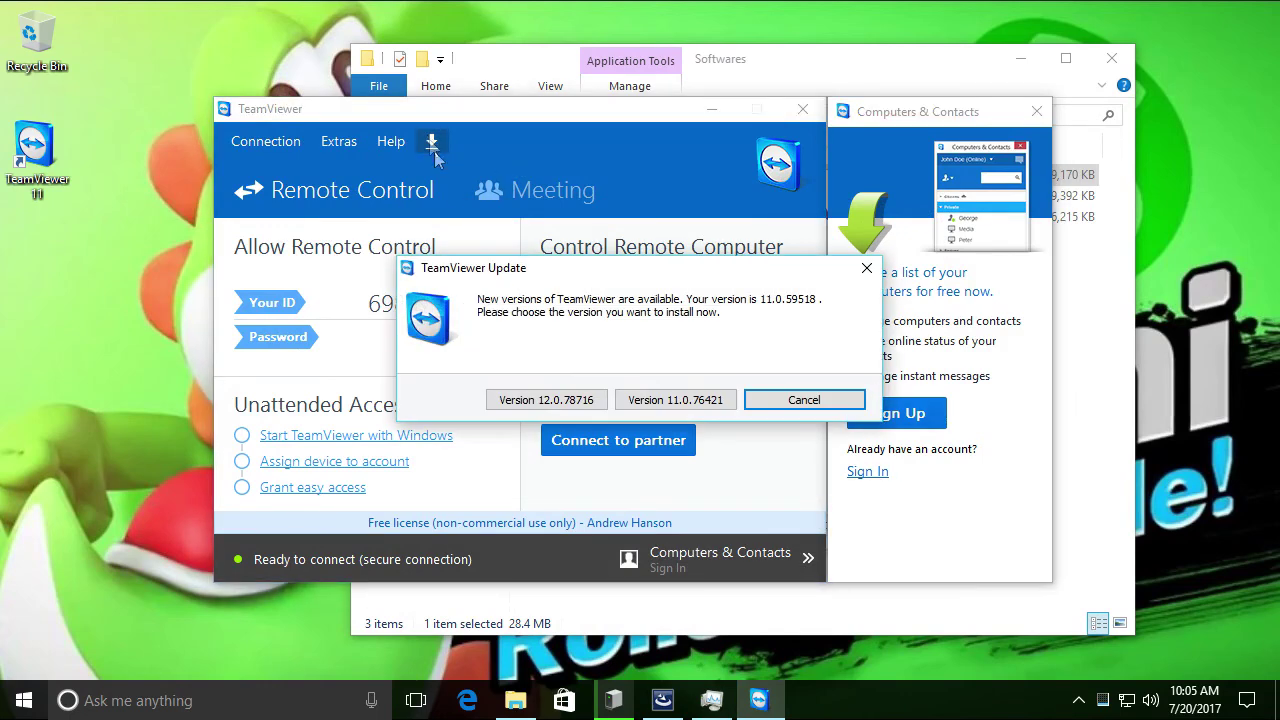
left_click(578, 400)
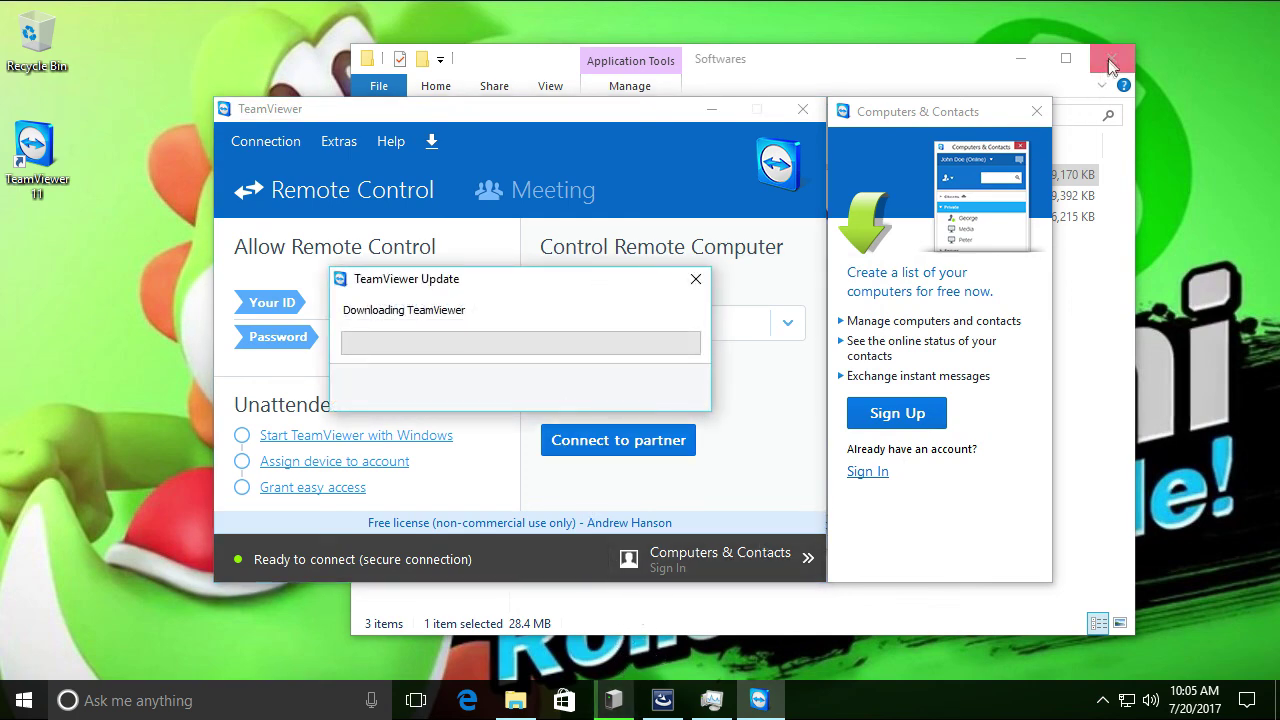
Accept the NETGEAR Genie licence agreement and start its installation
left_click(668, 698)
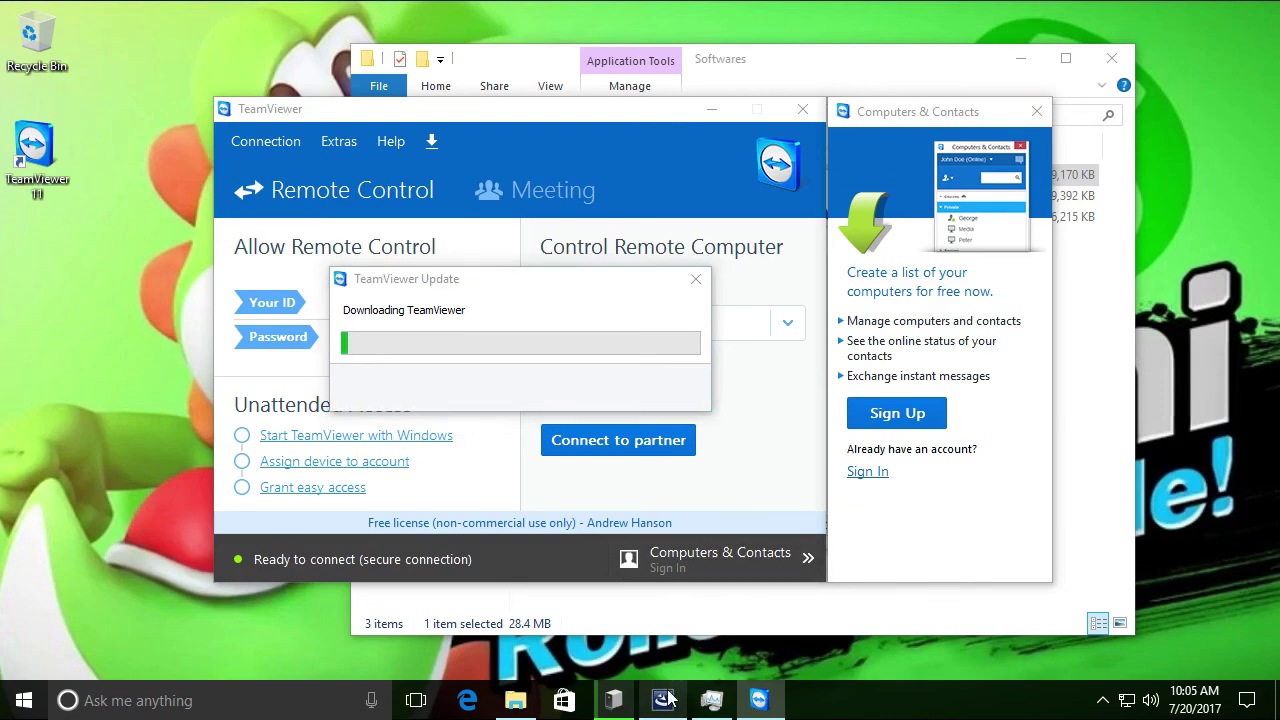
left_click(607, 476)
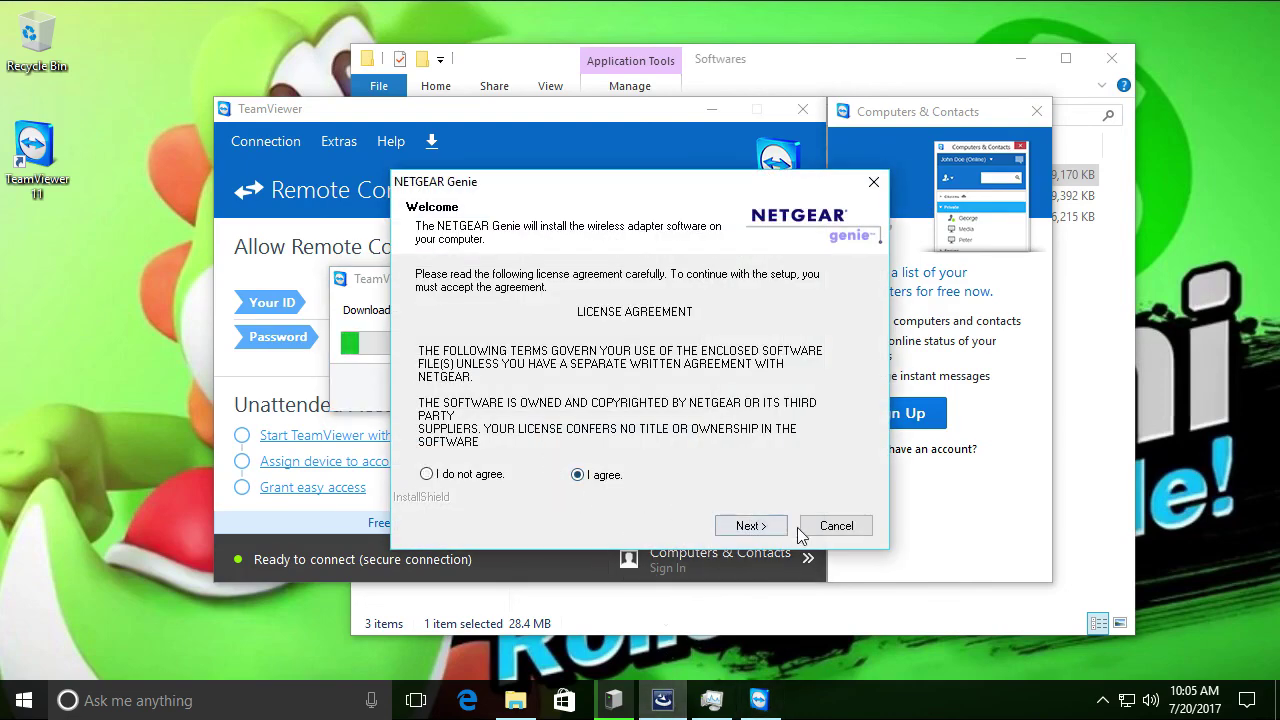
left_click(764, 530)
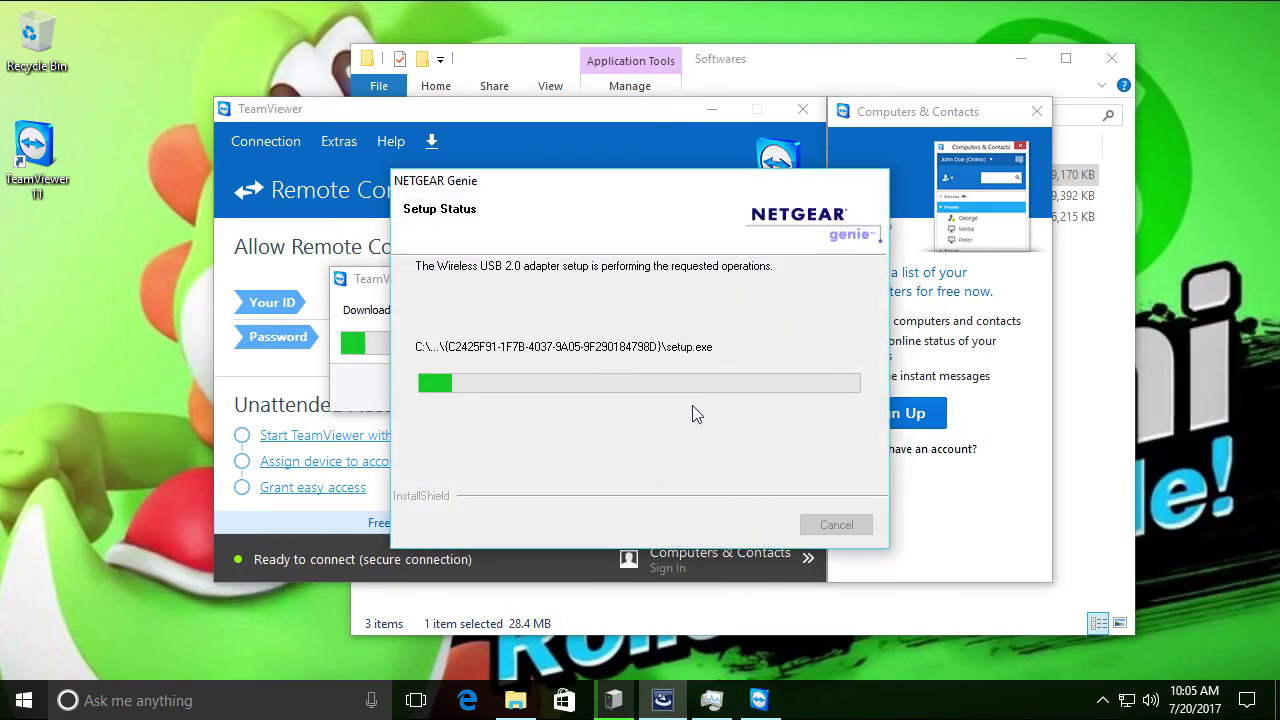
left_click(986, 57)
left_click(1010, 57)
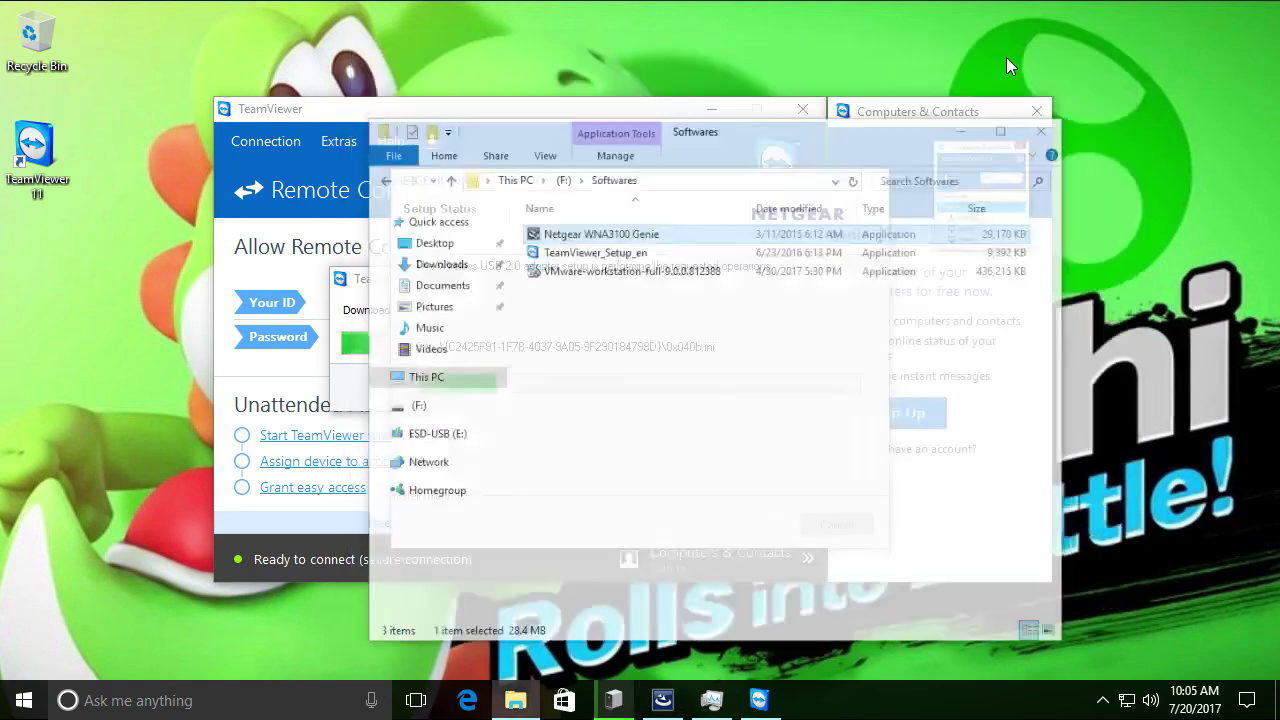
Rearrange the NETGEAR setup and TeamViewer update windows so both stay visible
left_click_drag(657, 190, 885, 186)
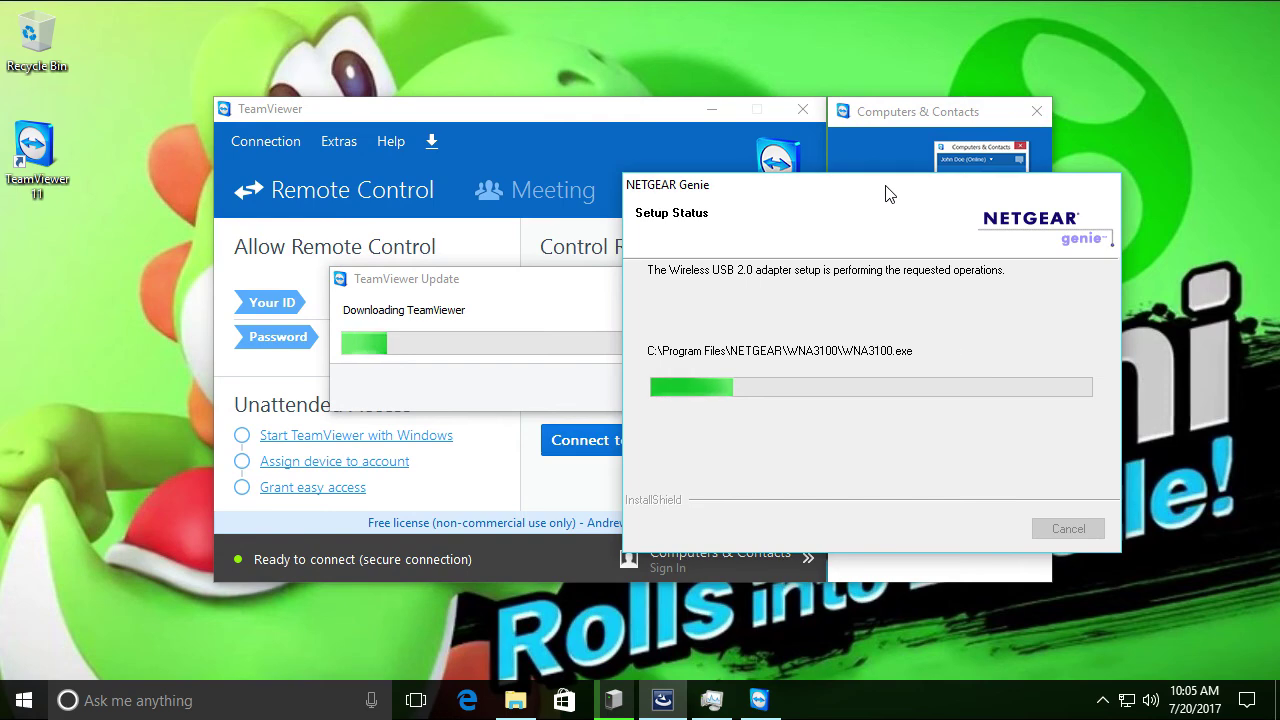
left_click_drag(522, 280, 341, 319)
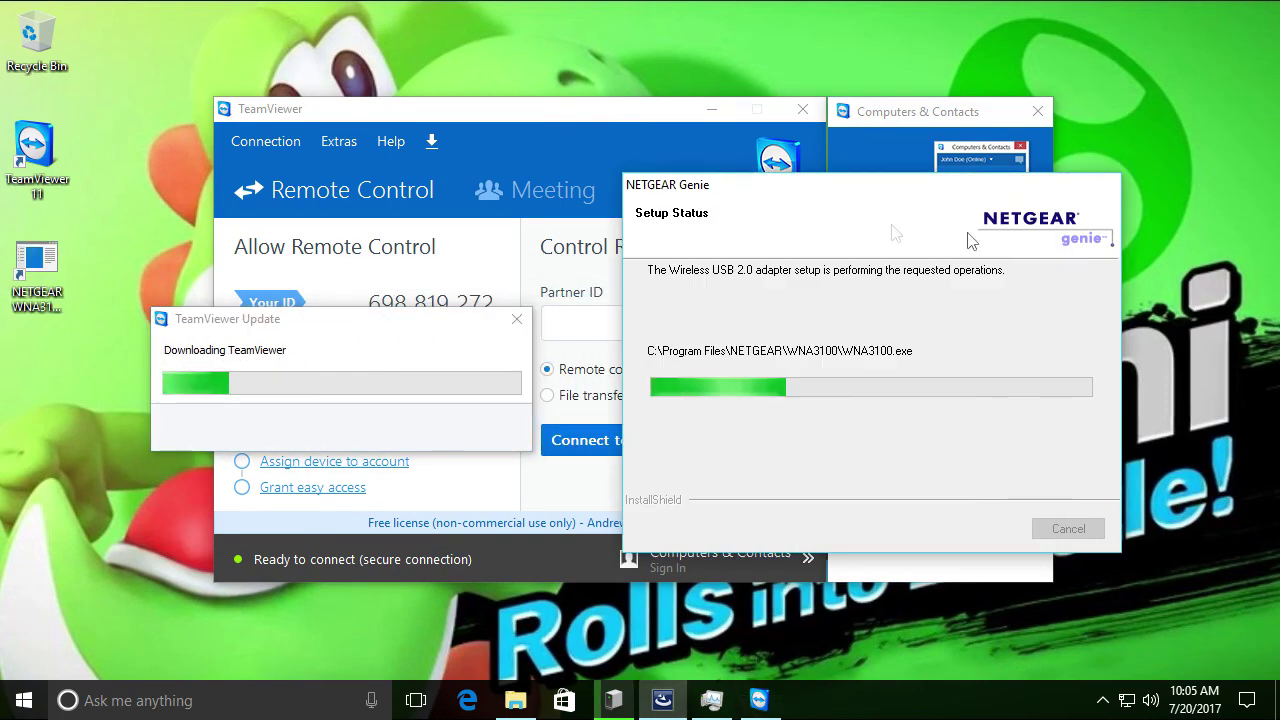
left_click_drag(737, 200, 649, 175)
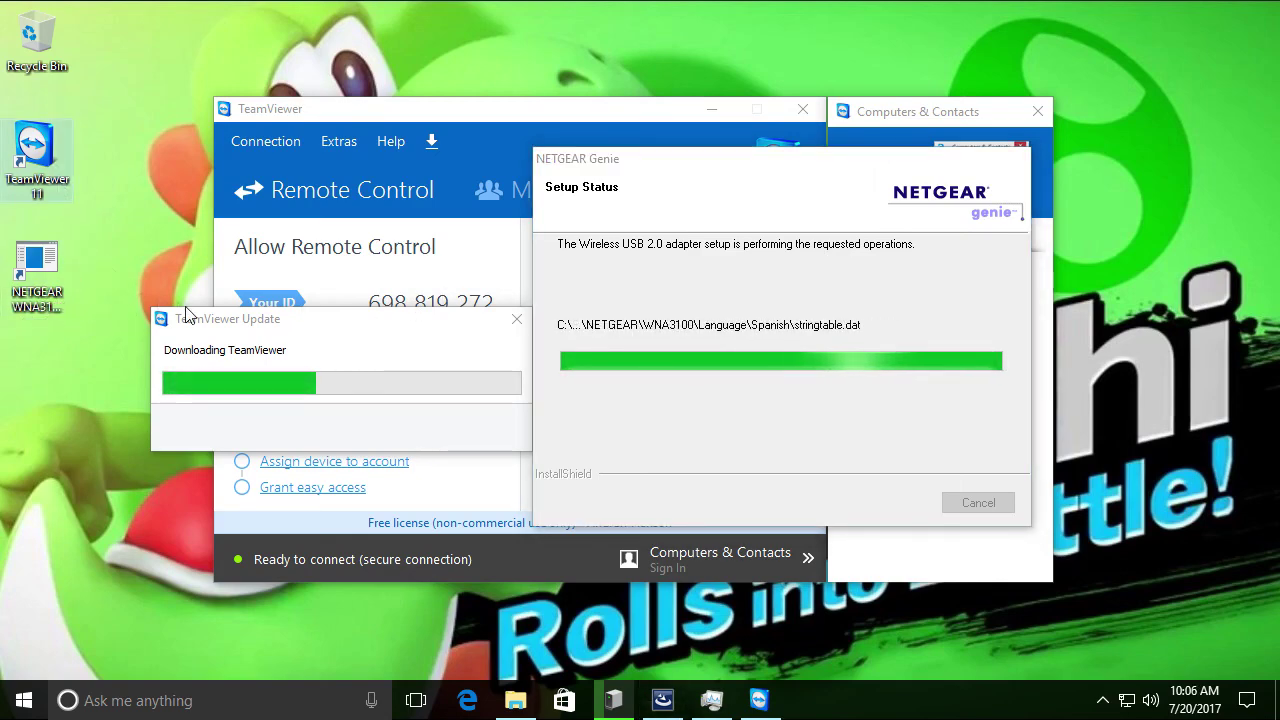
left_click_drag(199, 318, 263, 143)
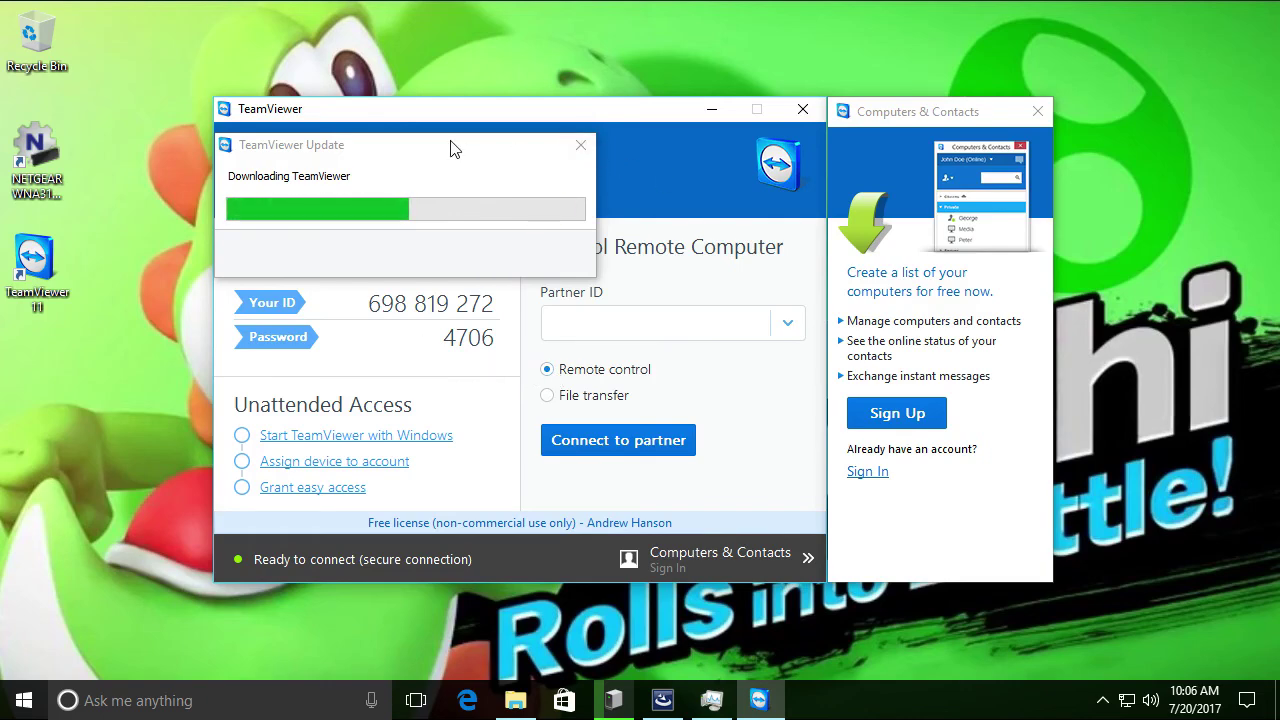
left_click_drag(449, 143, 355, 128)
Enter the account e-mail and password in the Computers & Contacts sign-in form
left_click(871, 482)
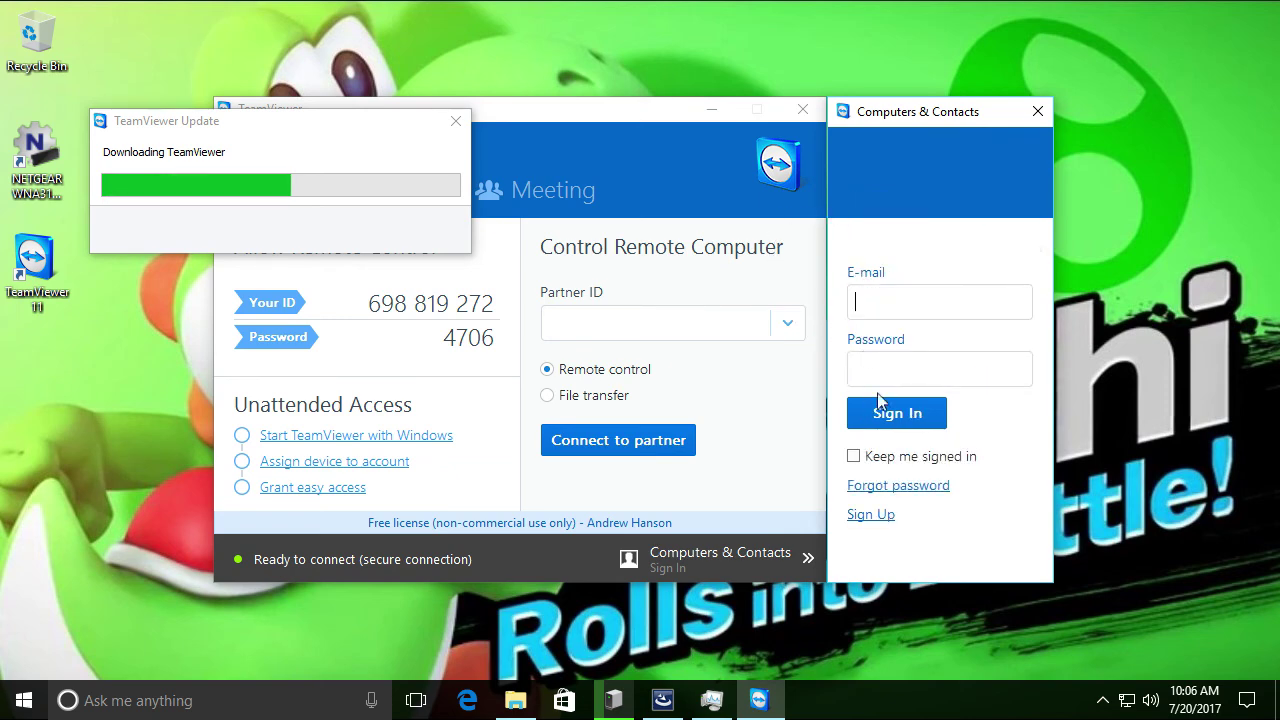
key("Tab")
type("*******")
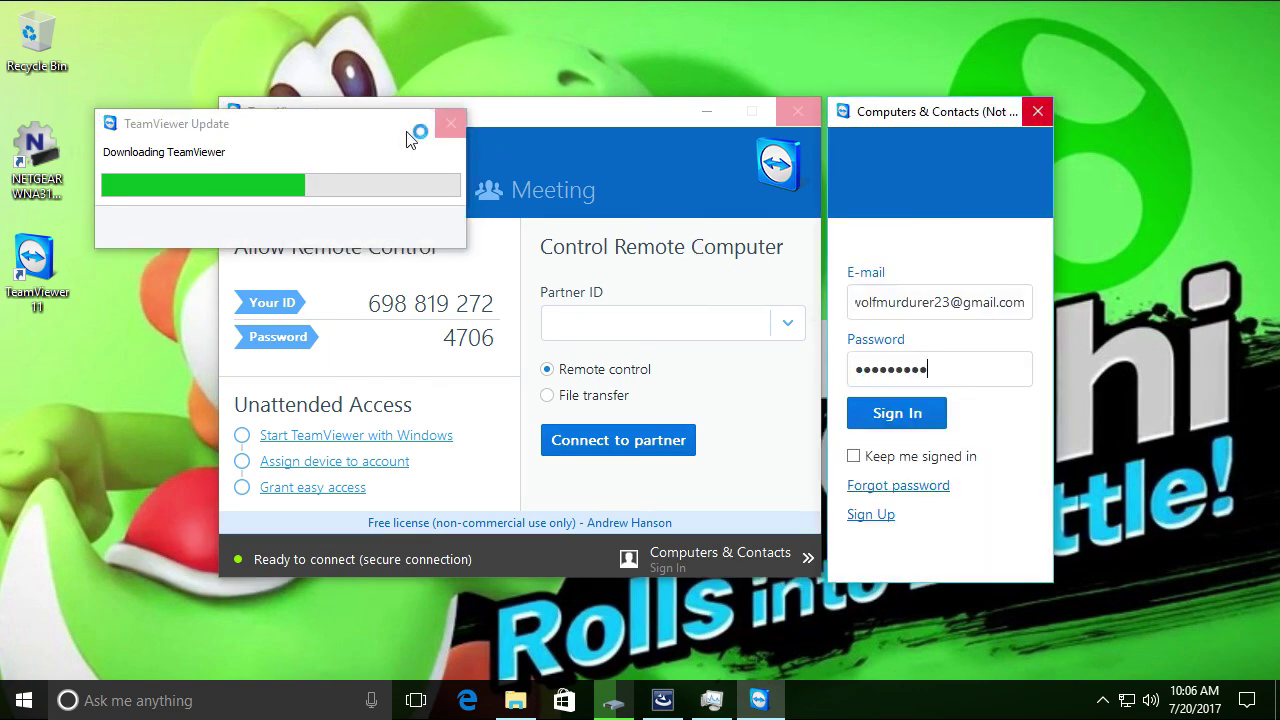
Submit the sign-in and dismiss the trusted-device error messages
left_click_drag(407, 139, 437, 177)
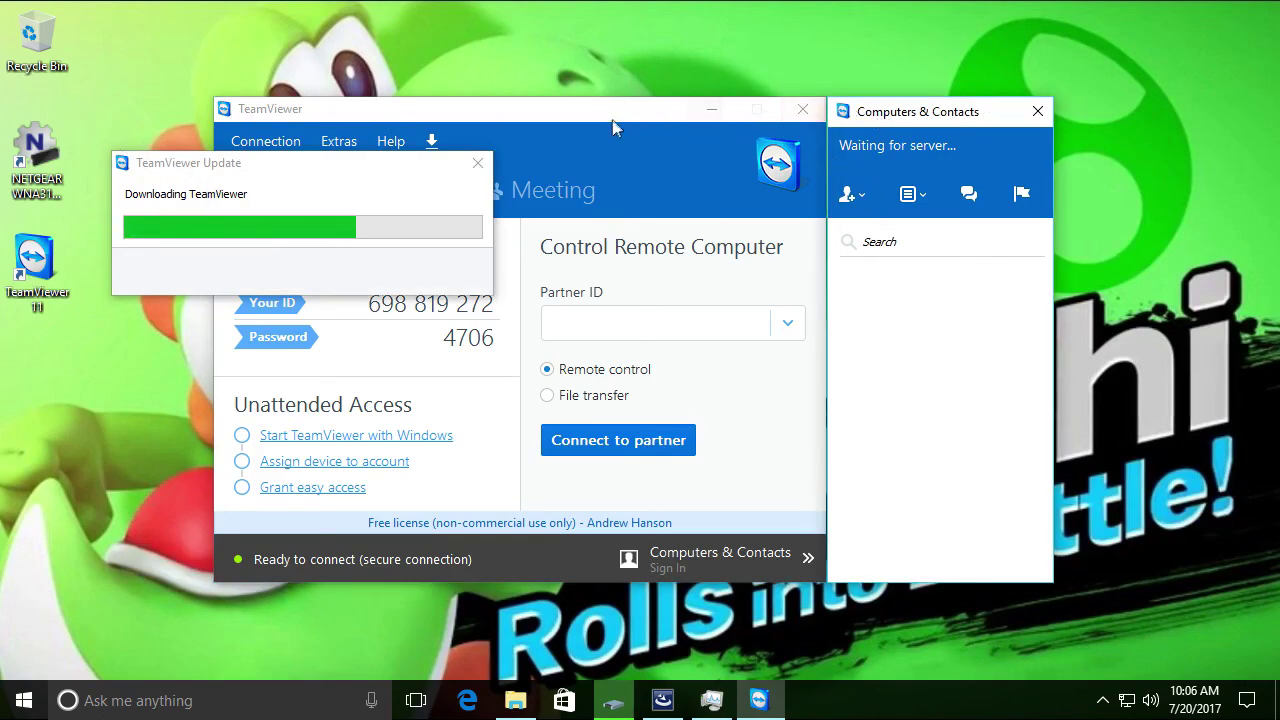
left_click_drag(600, 118, 649, 157)
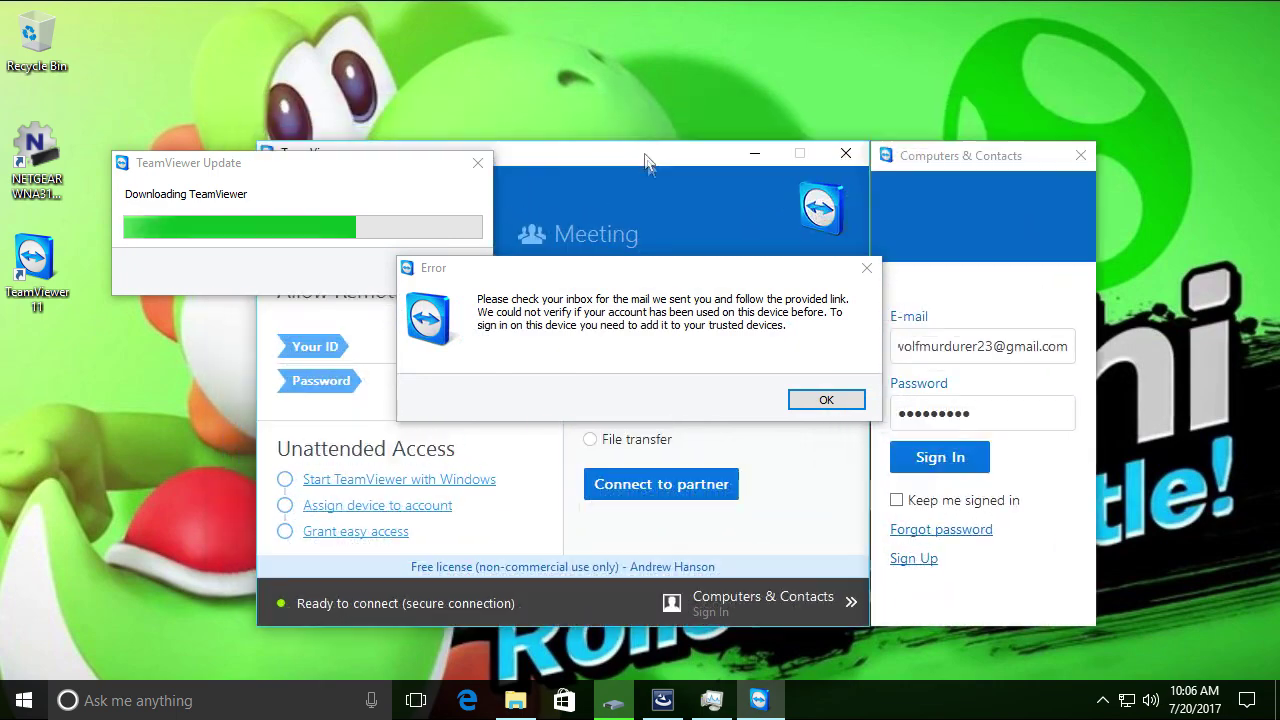
left_click(814, 401)
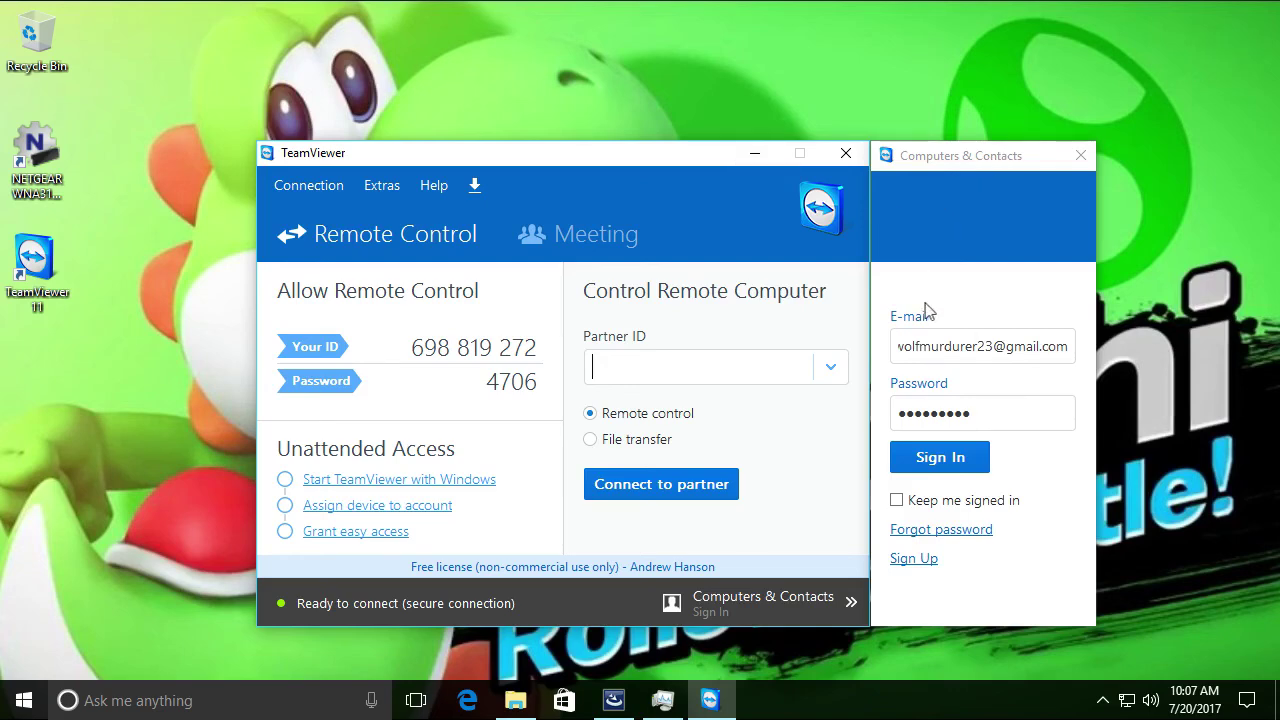
left_click(933, 450)
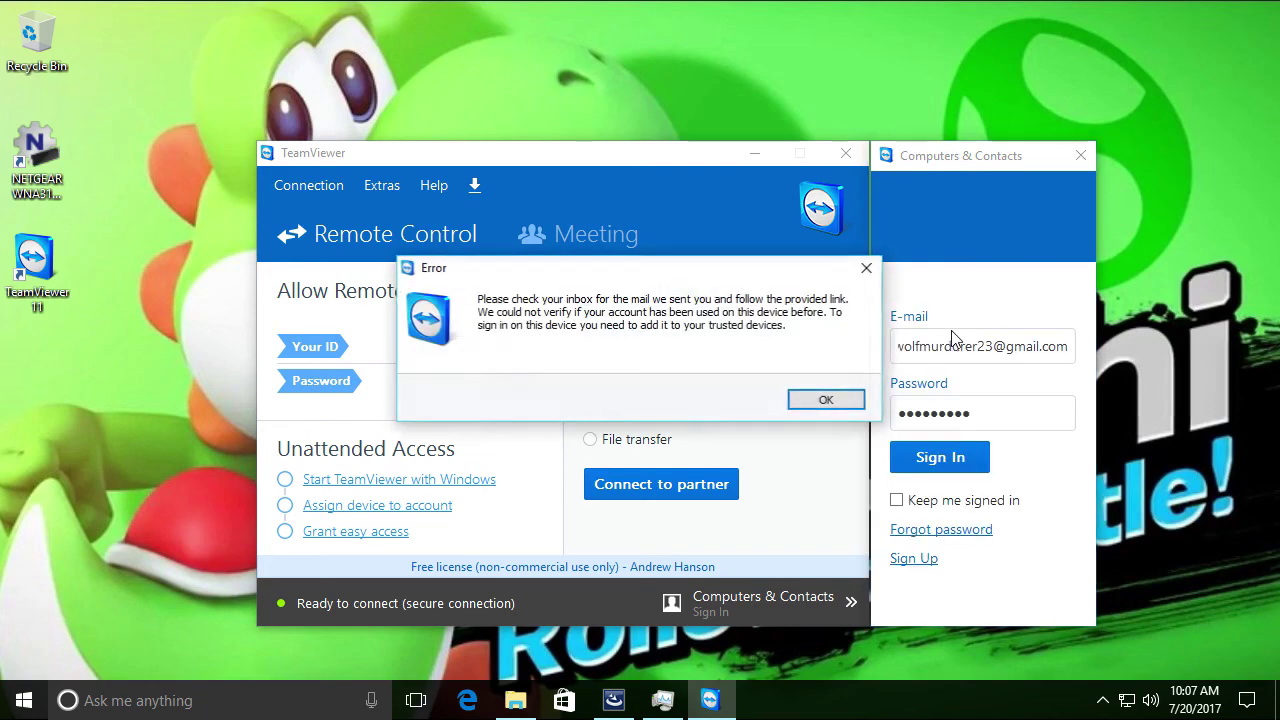
left_click(834, 404)
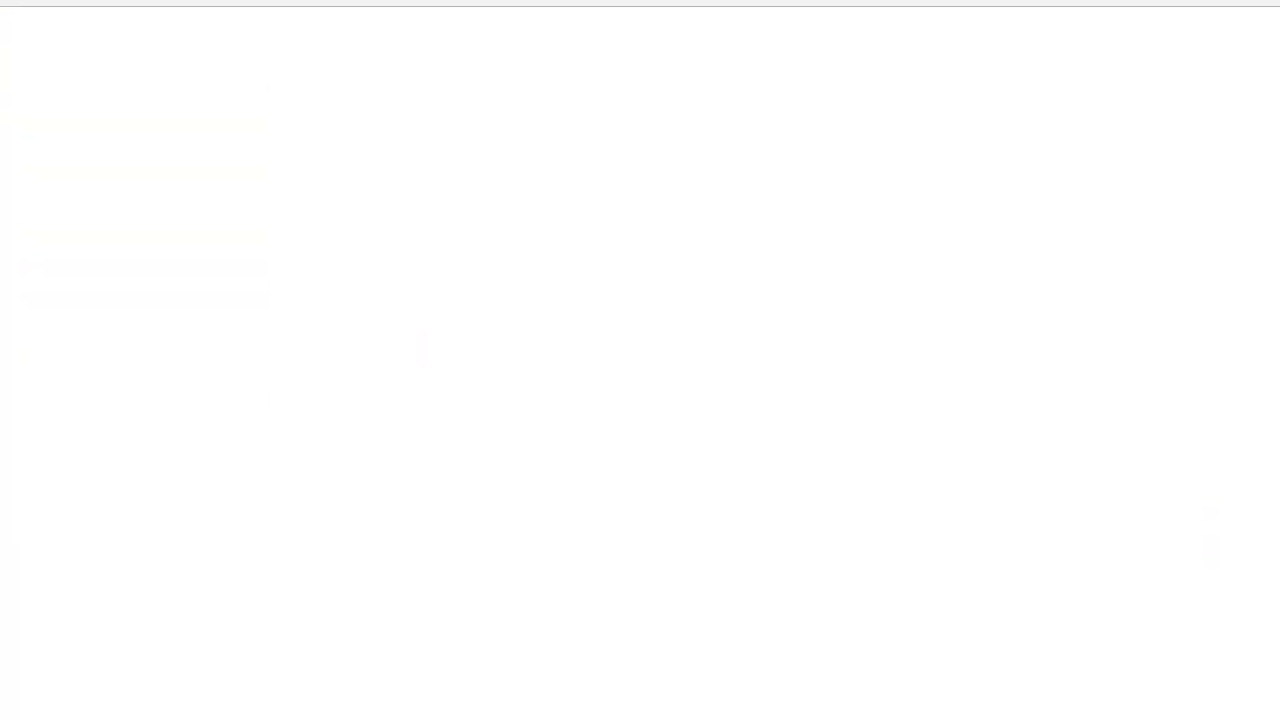
left_click_drag(735, 0, 43, 174)
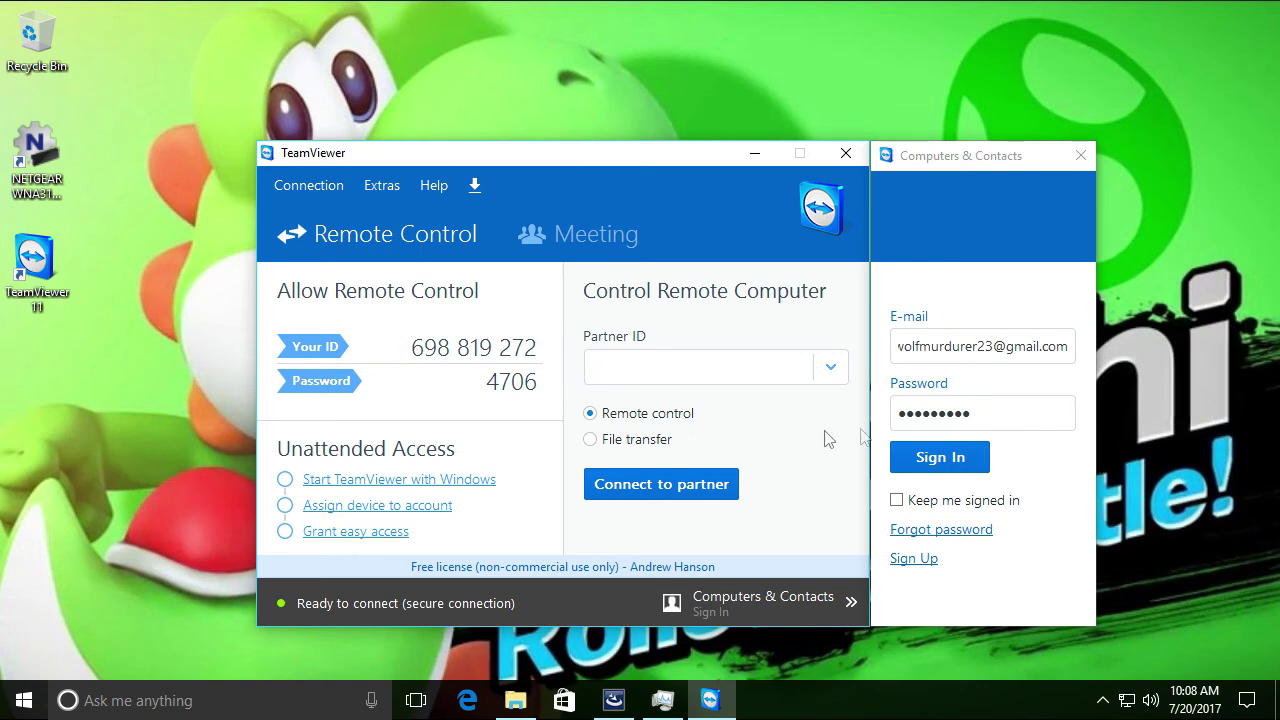
Retry sign-in, cancel the account assignment, and enable Start TeamViewer with Windows
left_click(958, 457)
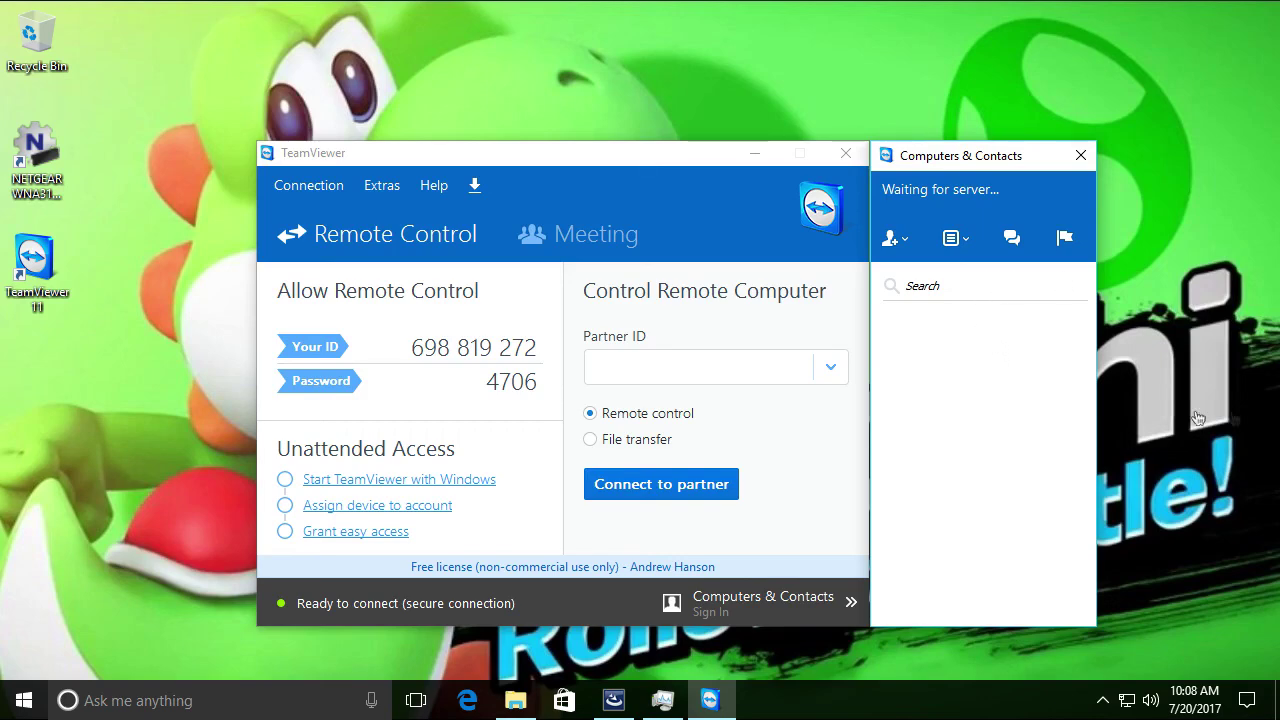
left_click(290, 505)
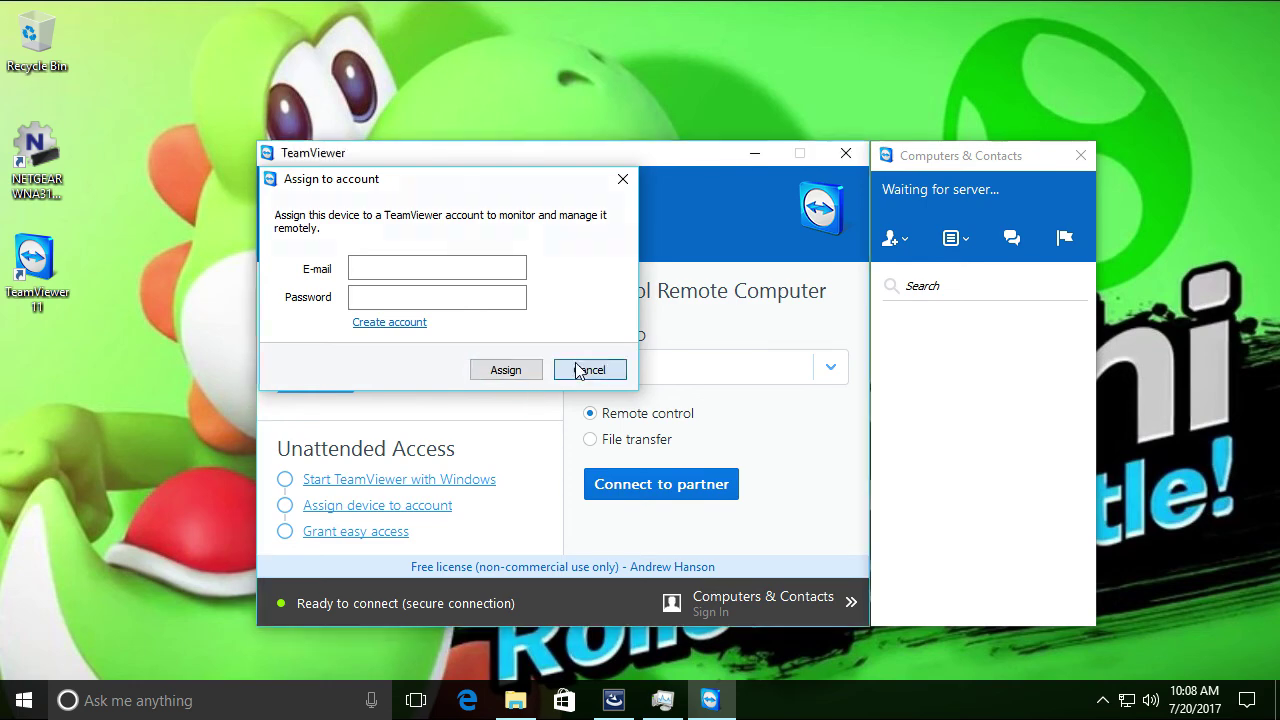
left_click(589, 370)
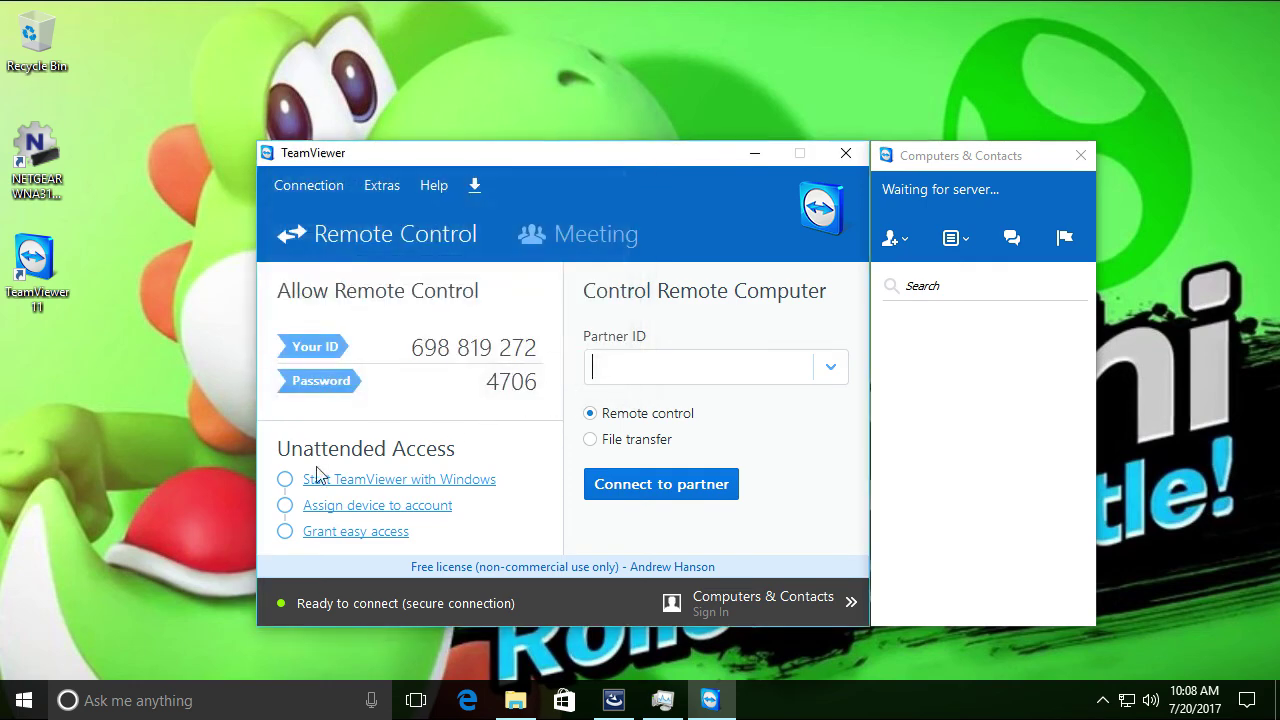
left_click(398, 486)
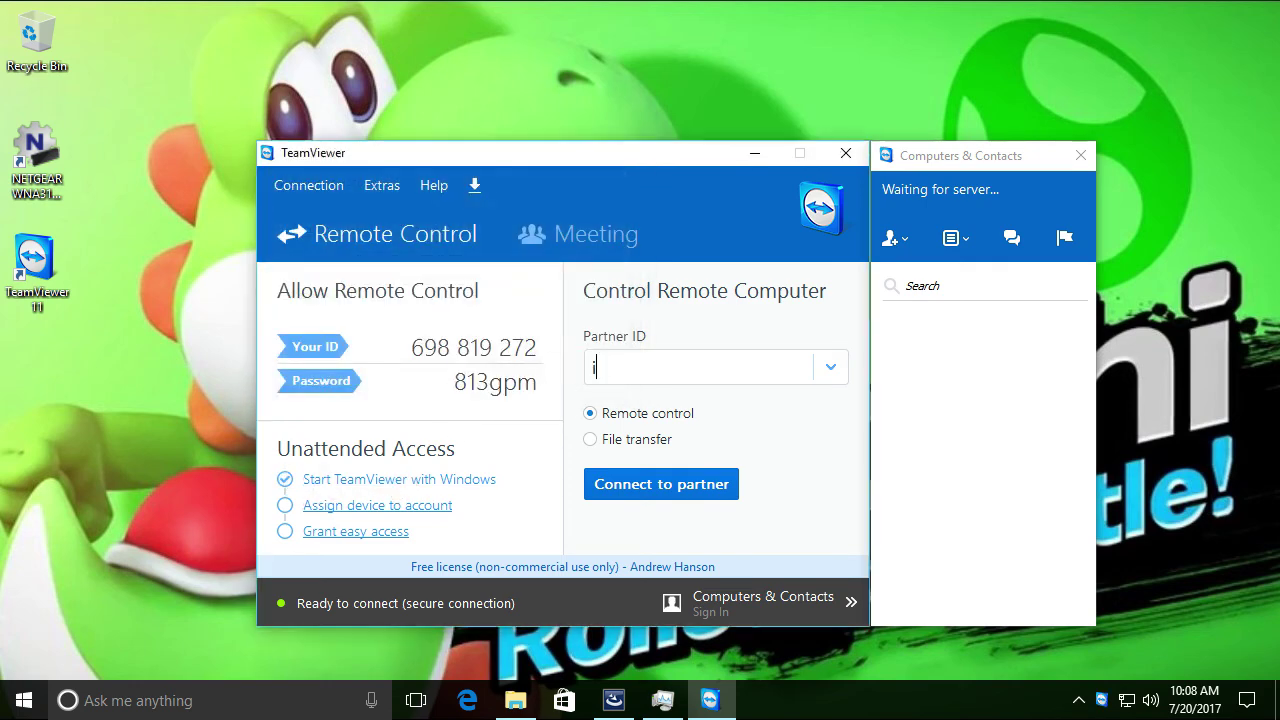
left_click(333, 536)
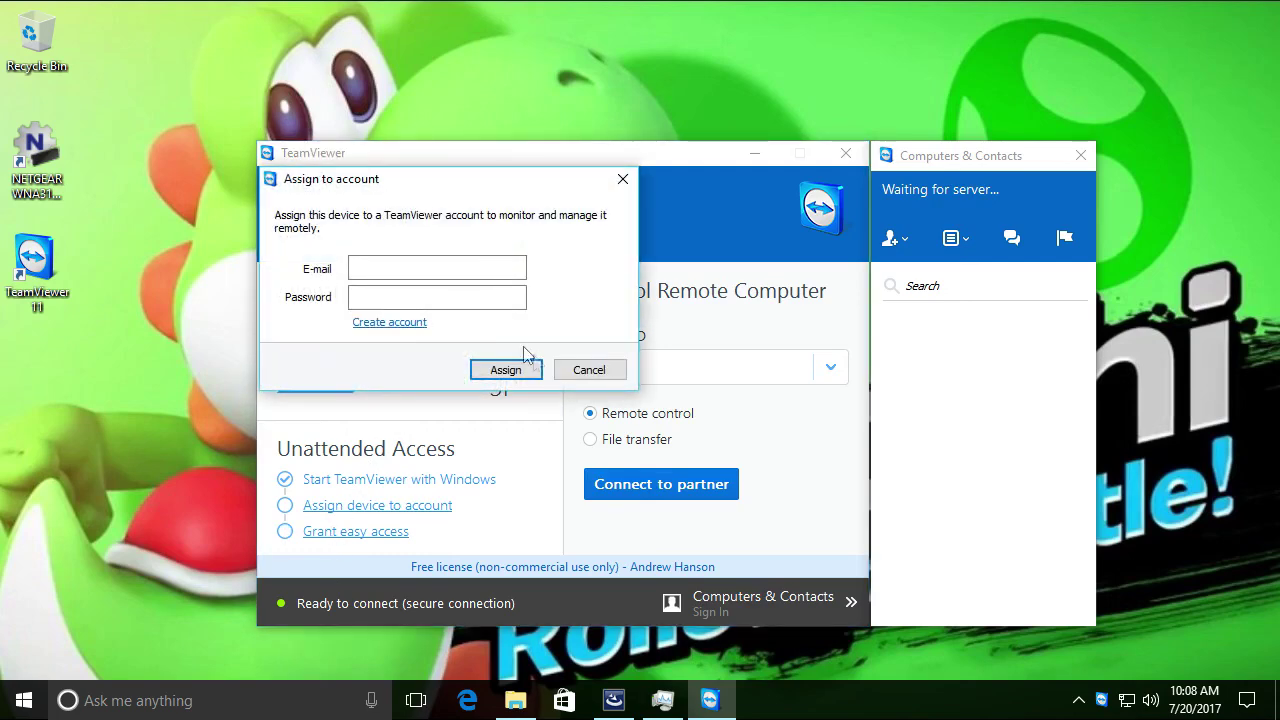
left_click(589, 370)
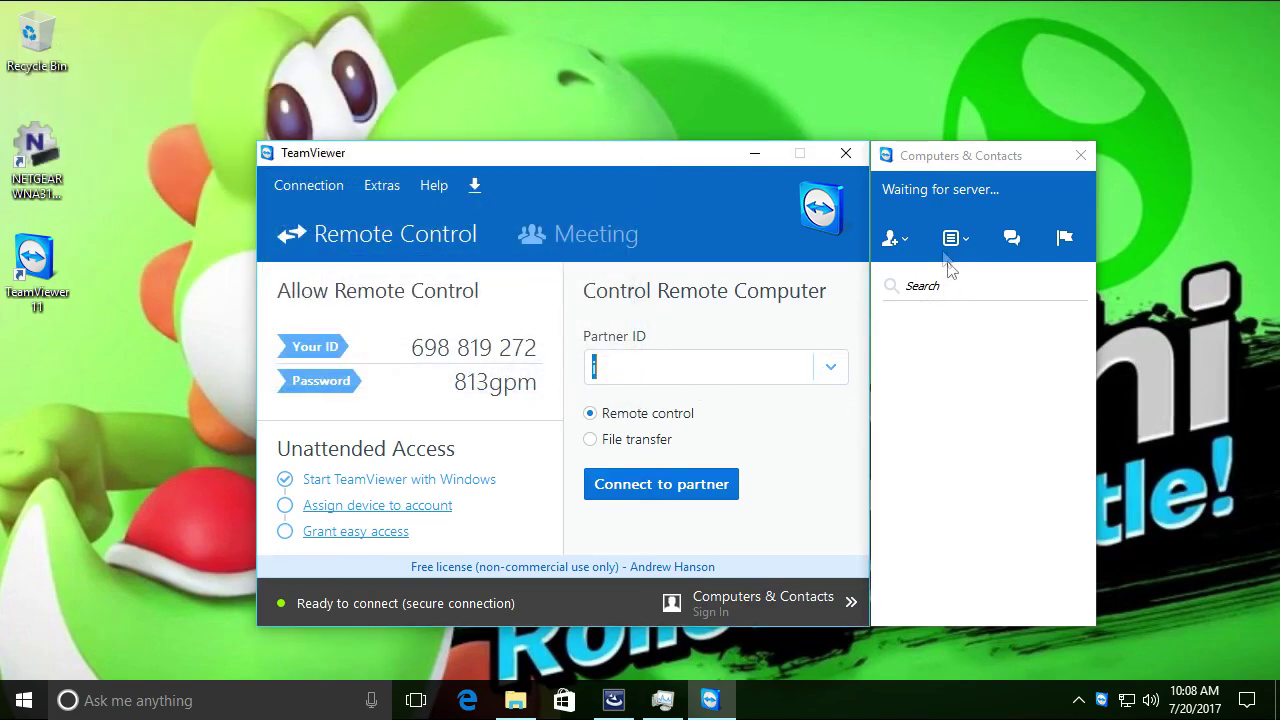
Close Computers & Contacts and dismiss the failed sign-in error
left_click(1081, 155)
left_click(795, 607)
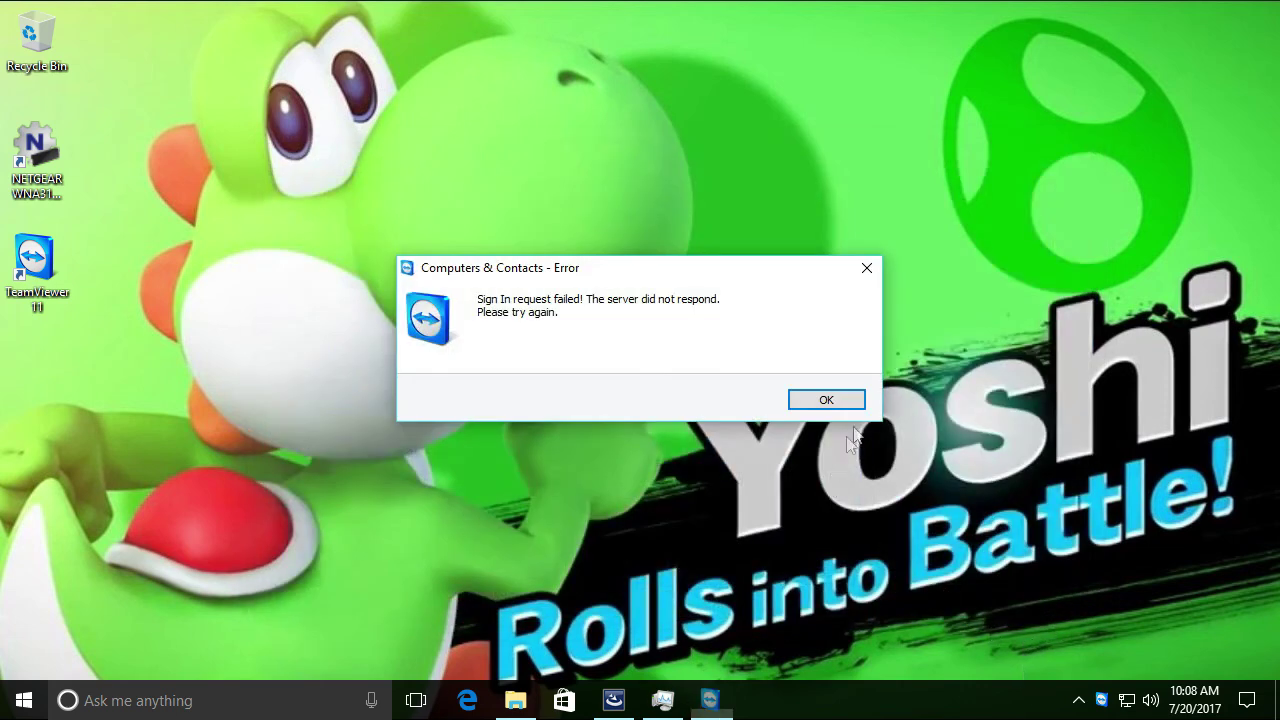
left_click(829, 396)
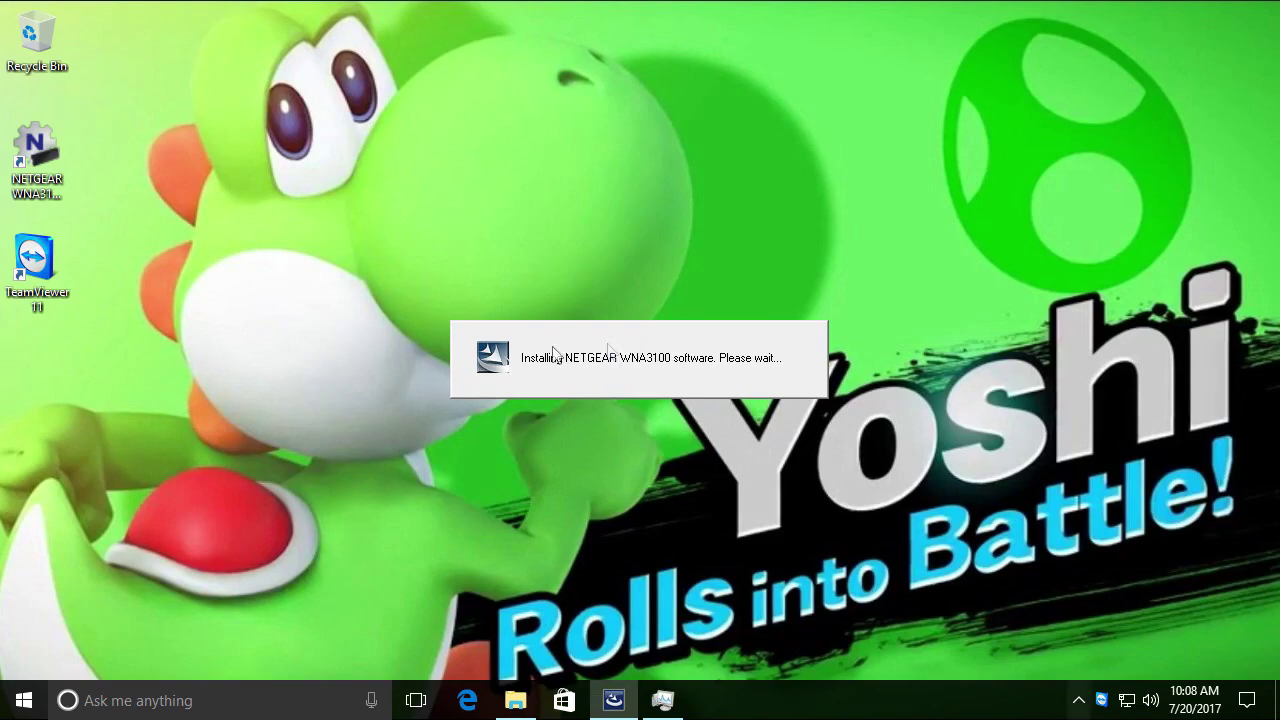
left_click_drag(608, 284, 614, 312)
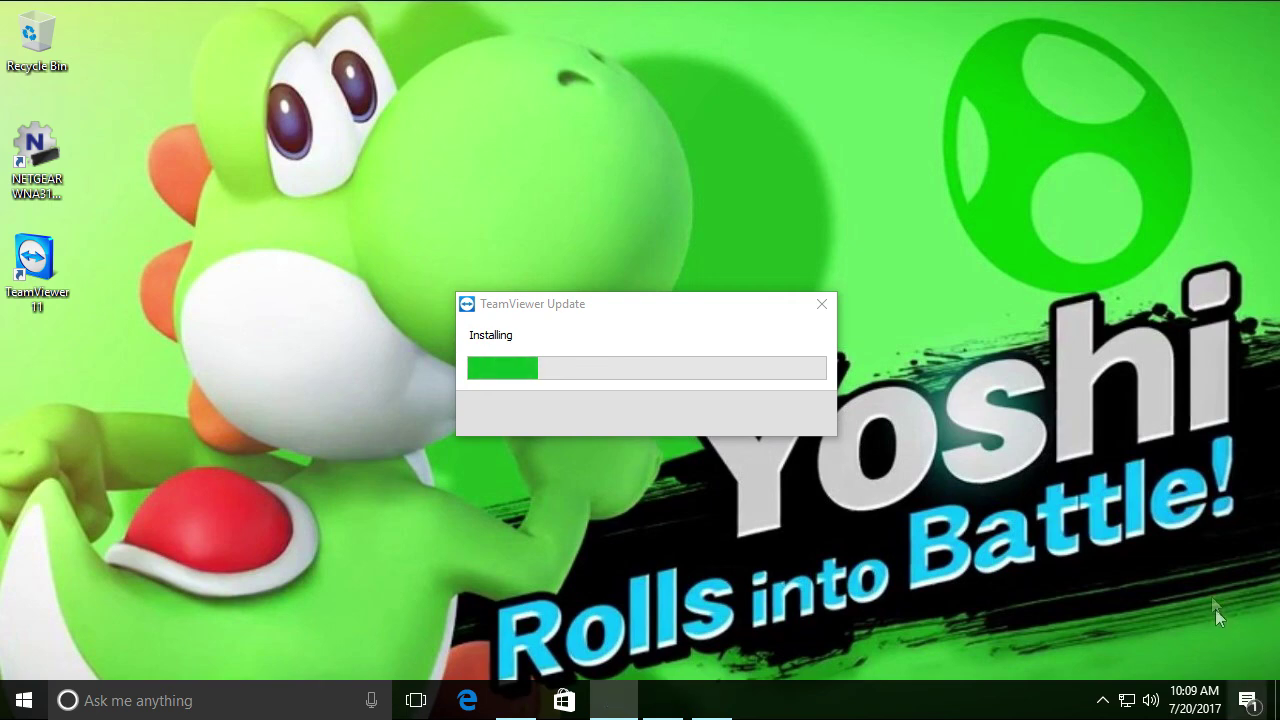
left_click_drag(764, 312, 1112, 387)
left_click_drag(928, 385, 282, 361)
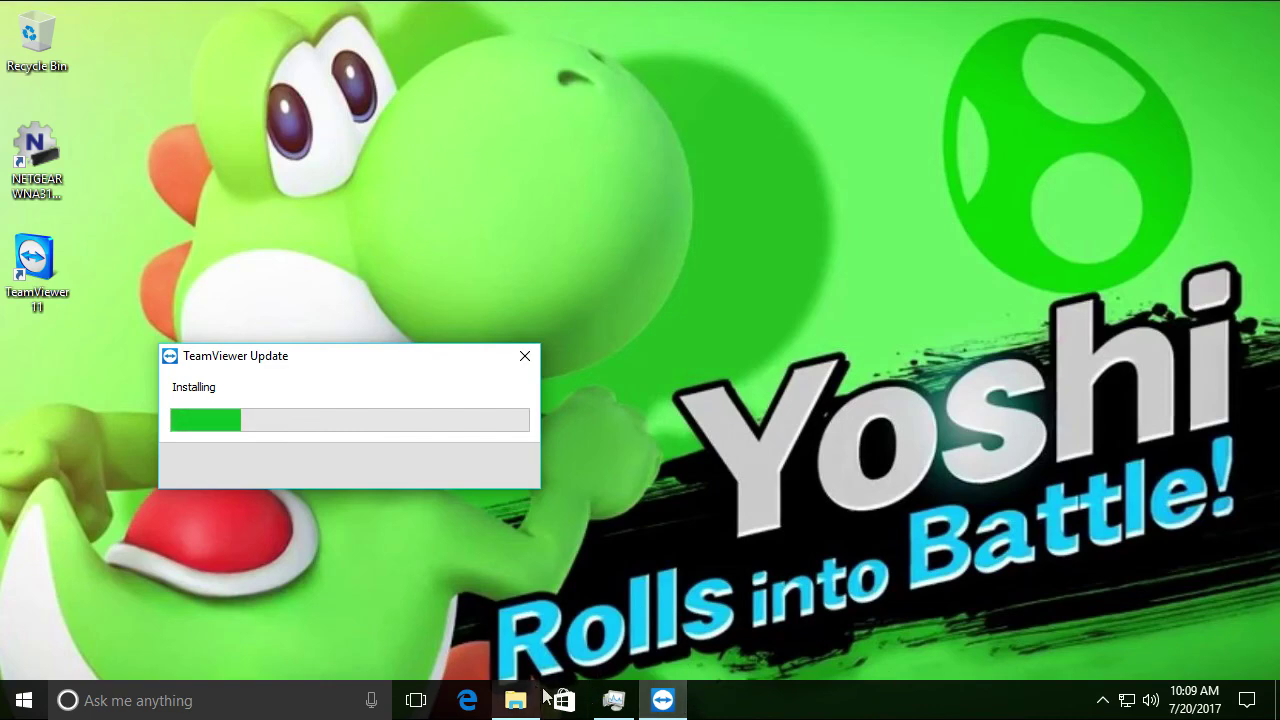
left_click(1101, 704)
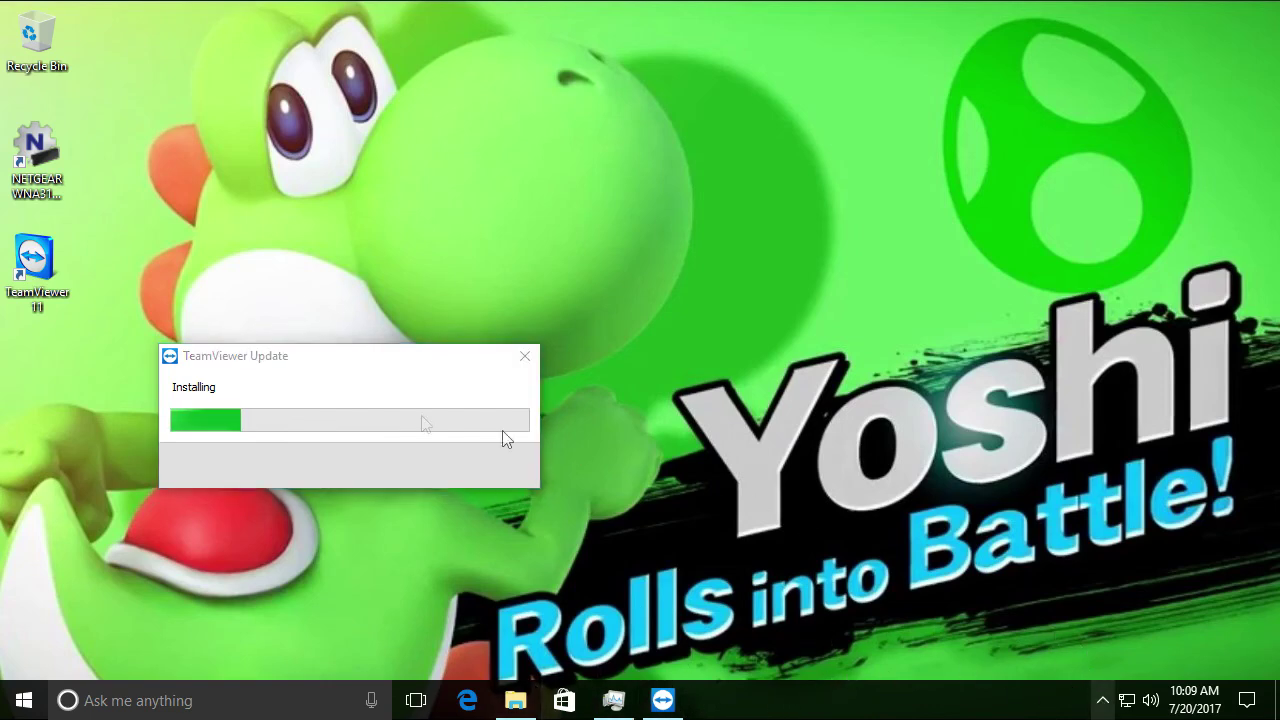
left_click(907, 601)
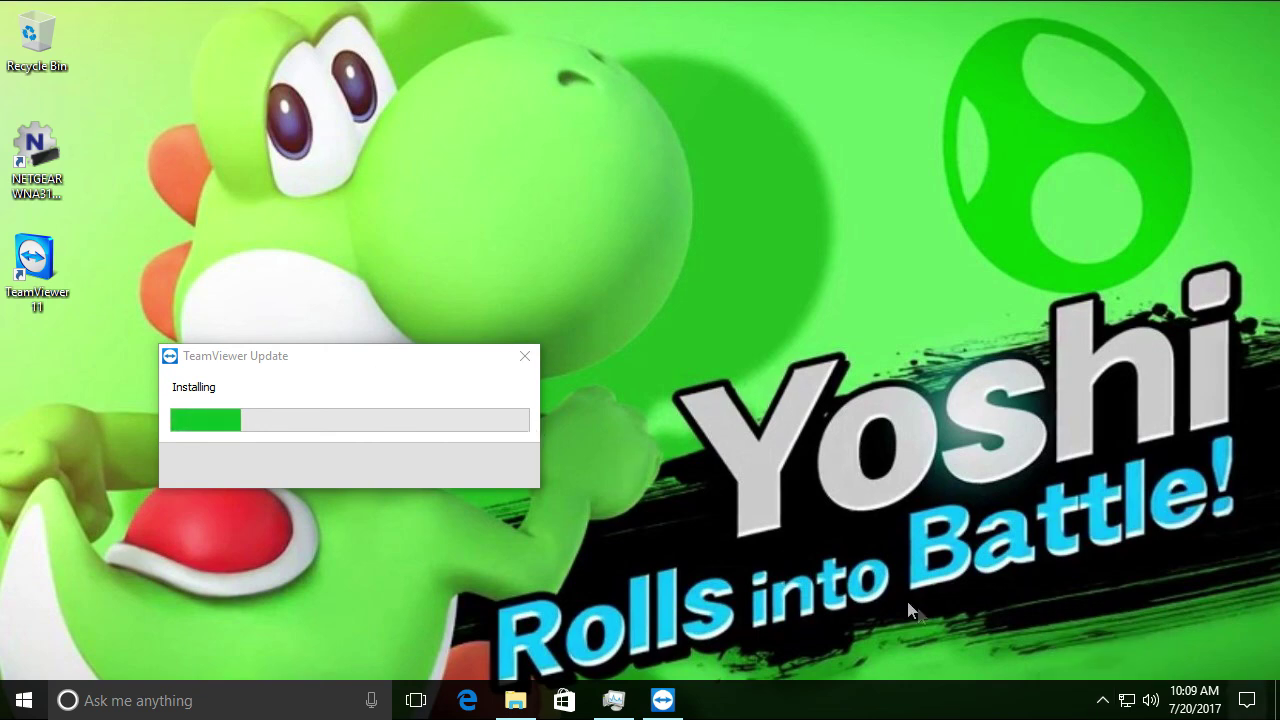
left_click(1104, 704)
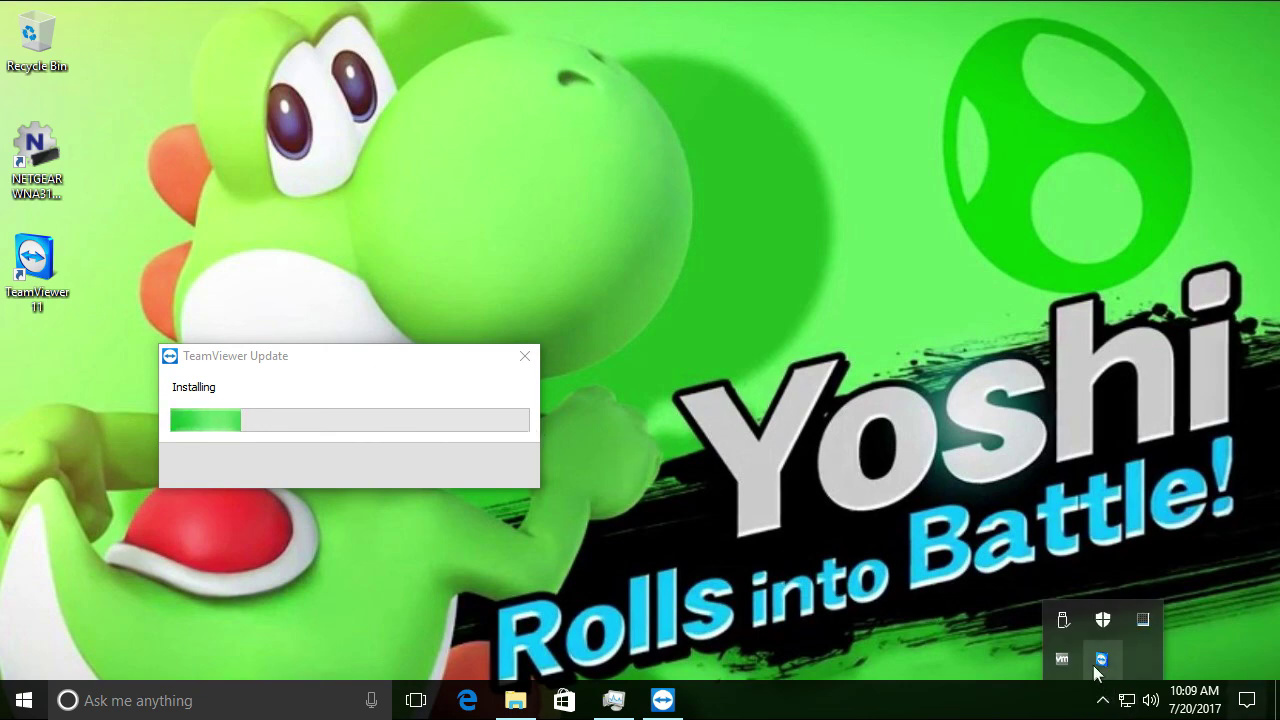
left_click(1195, 600)
left_click_drag(1195, 600, 992, 485)
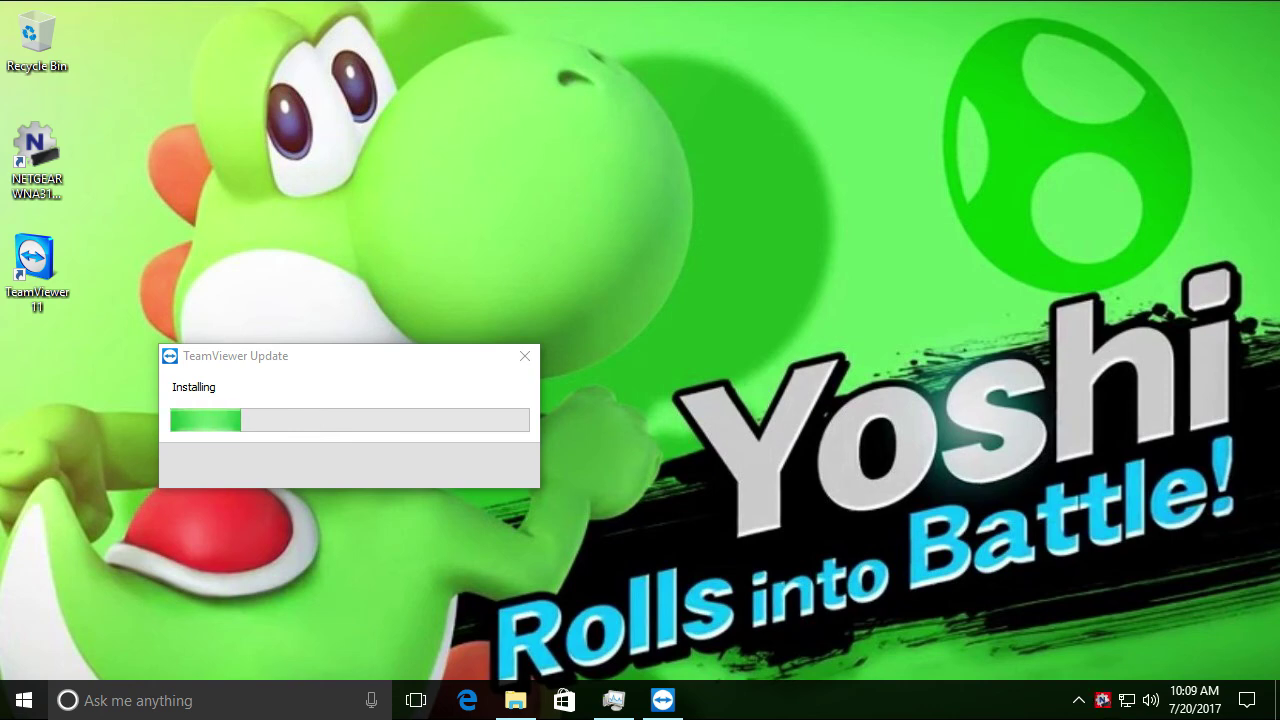
key("super+e")
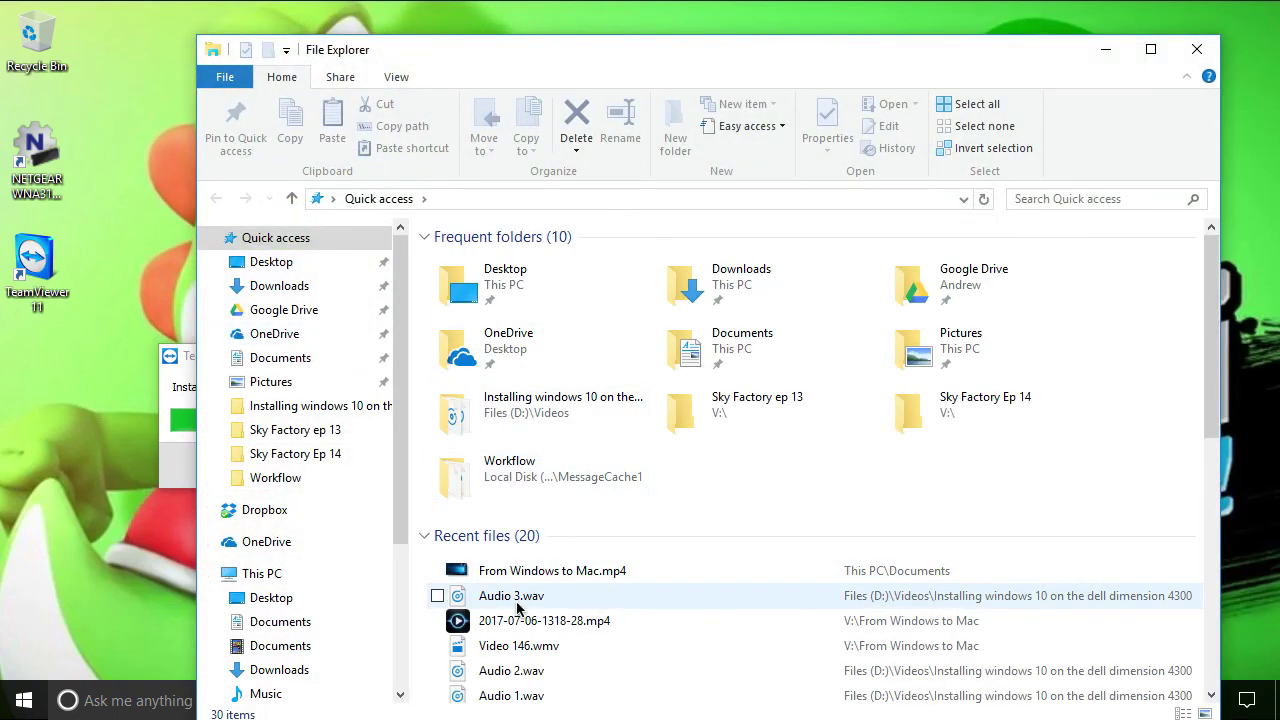
left_click_drag(520, 582, 491, 570)
right_click(491, 570)
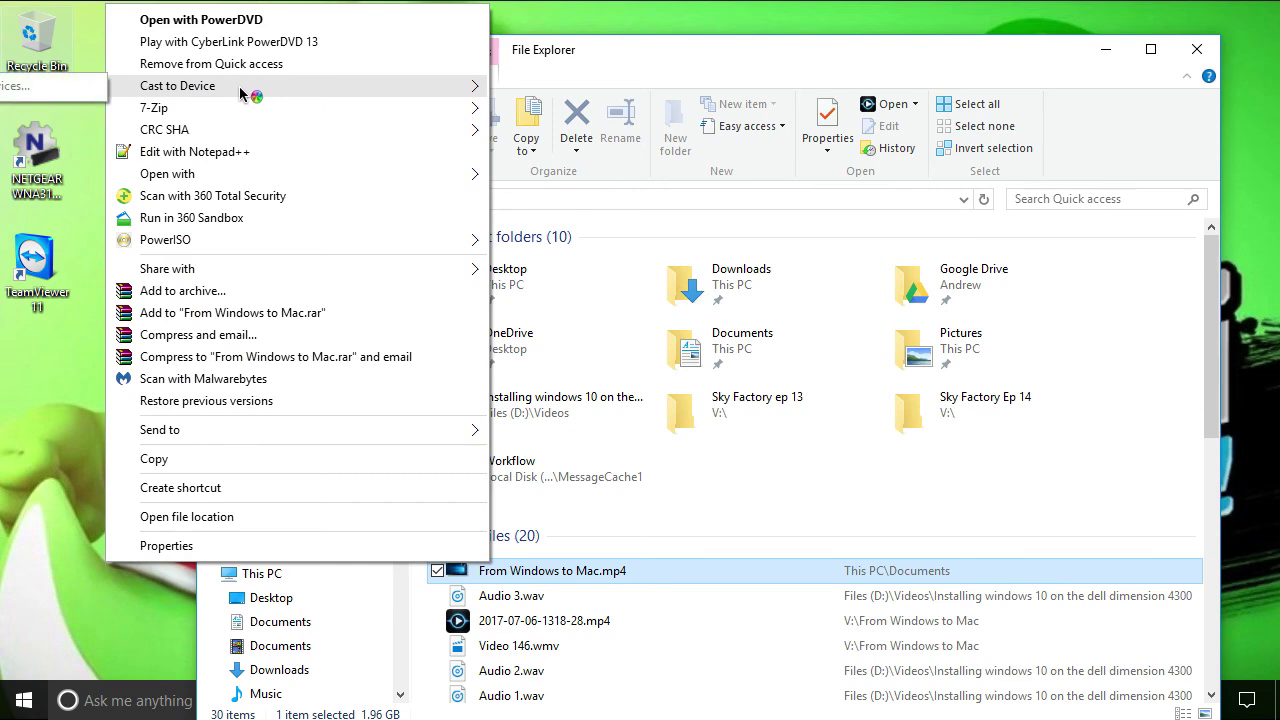
left_click(236, 514)
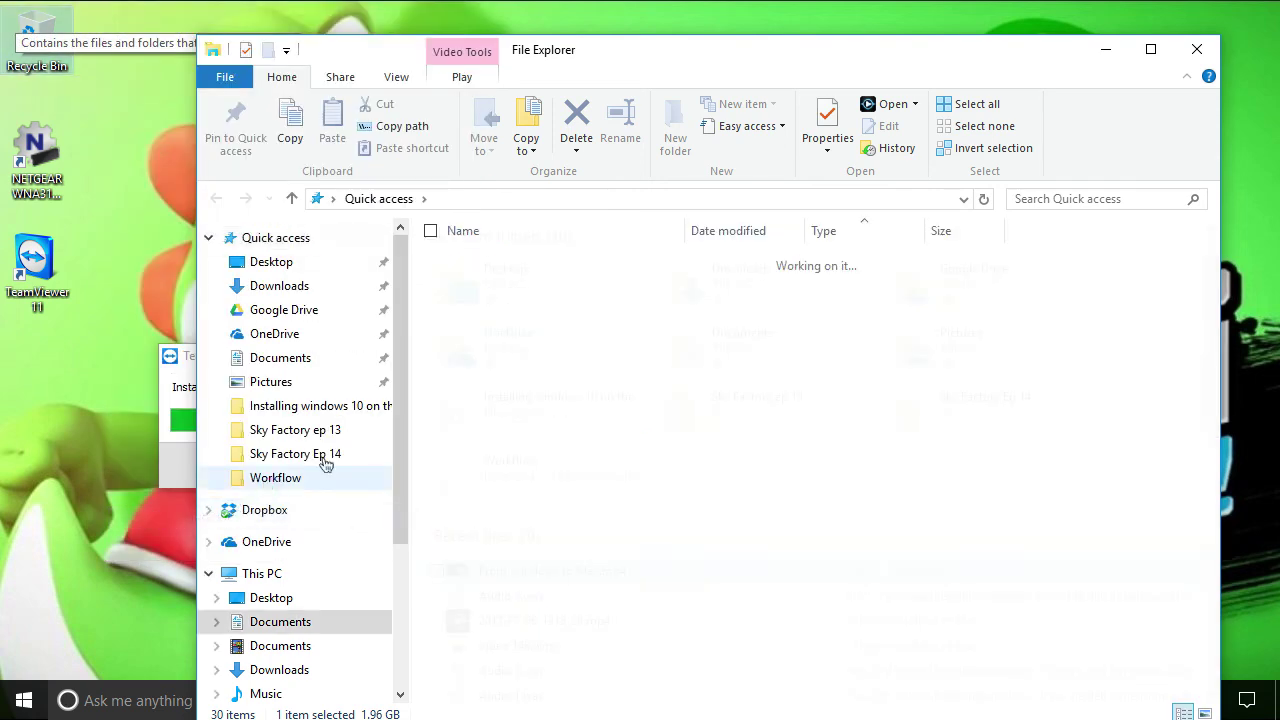
left_click_drag(503, 697, 21, 339)
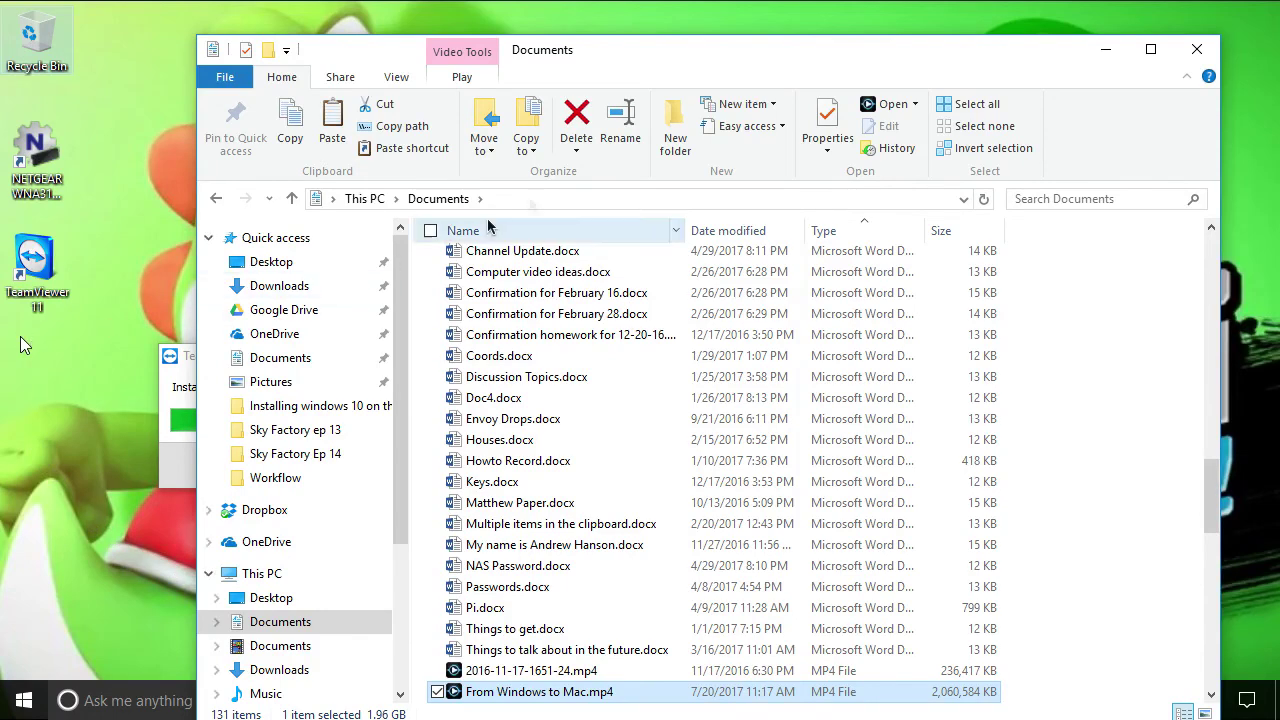
key("super+Down")
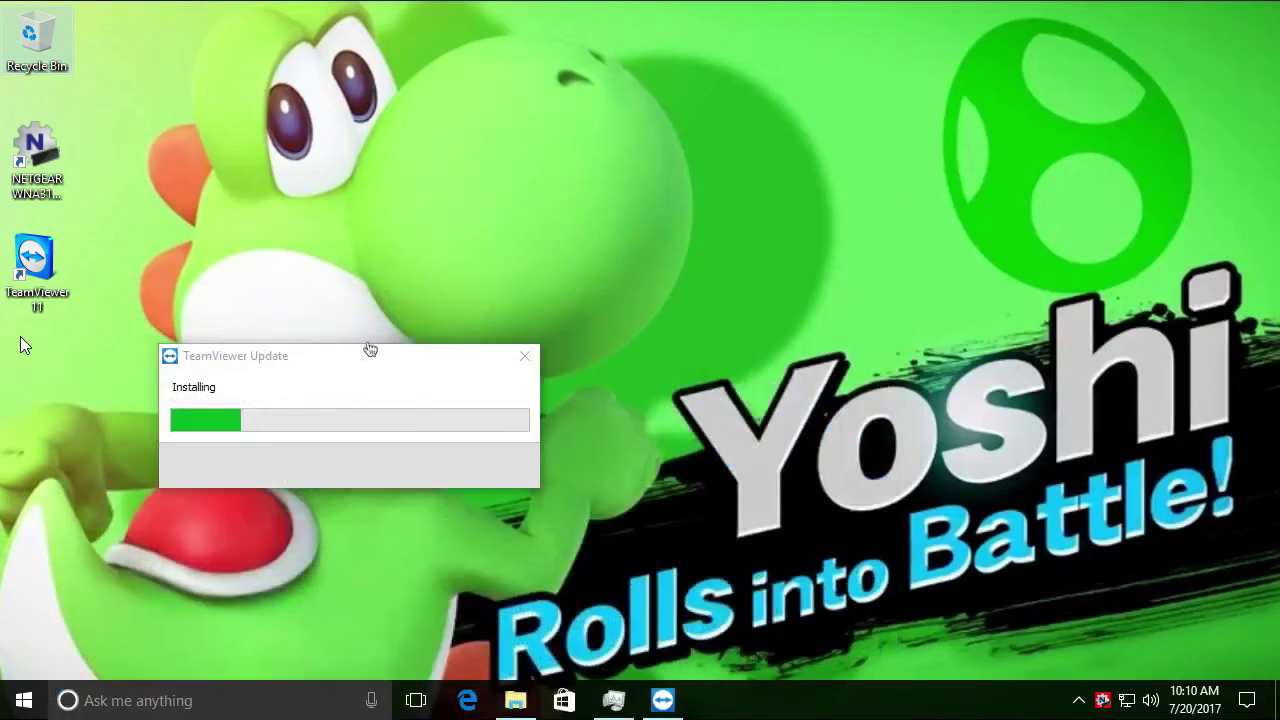
Reposition the TeamViewer Update window until NETGEAR genie lists Frontier_4318 and Guest_4318 networks
left_click_drag(388, 375, 593, 291)
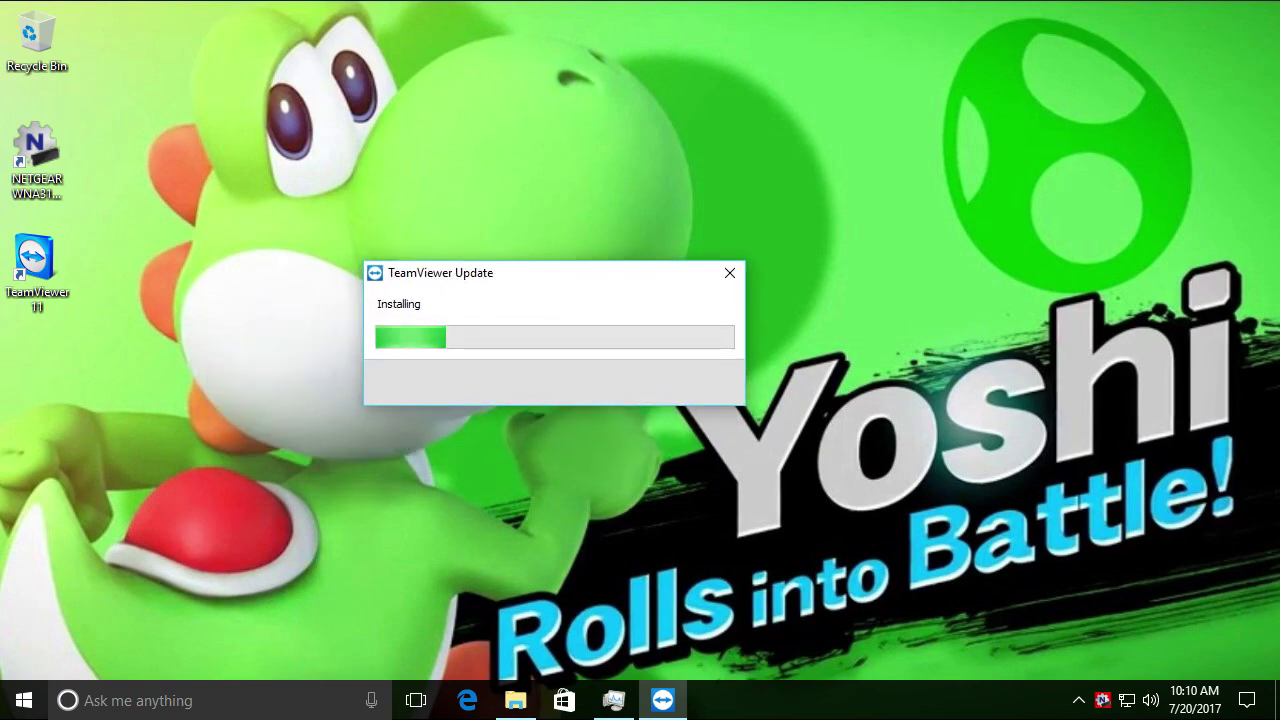
left_click_drag(668, 272, 1203, 15)
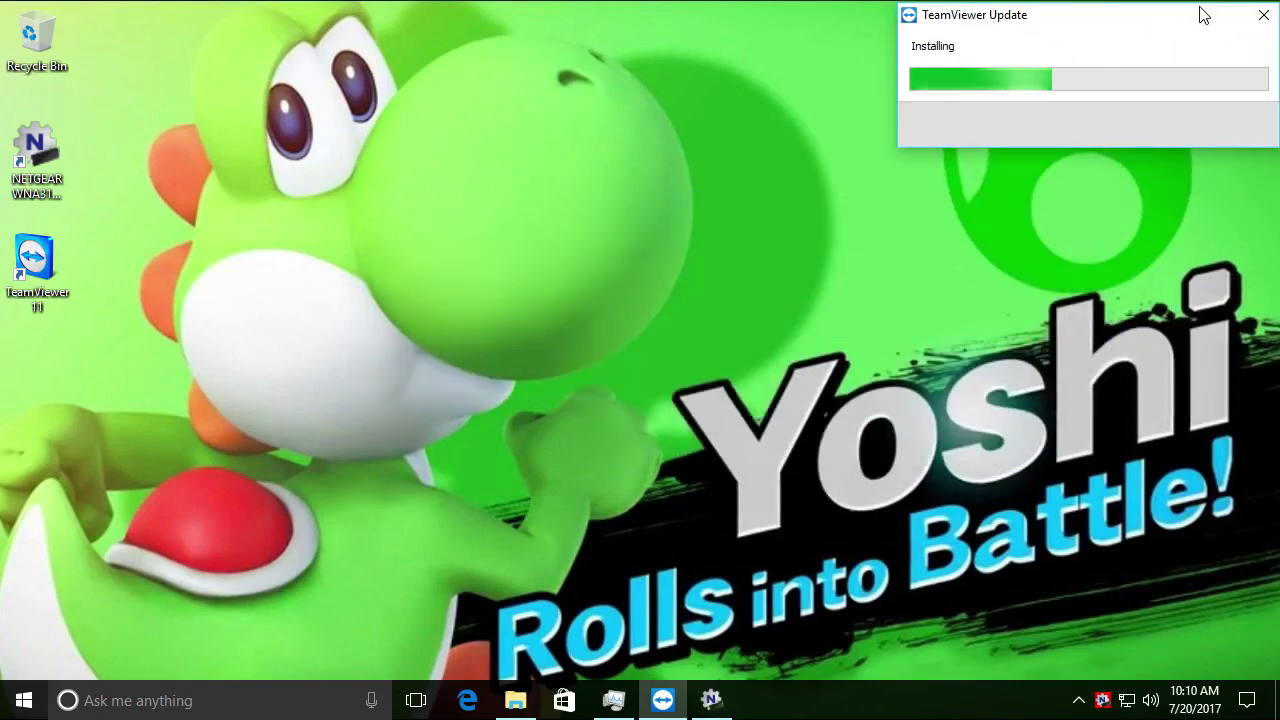
left_click(713, 703)
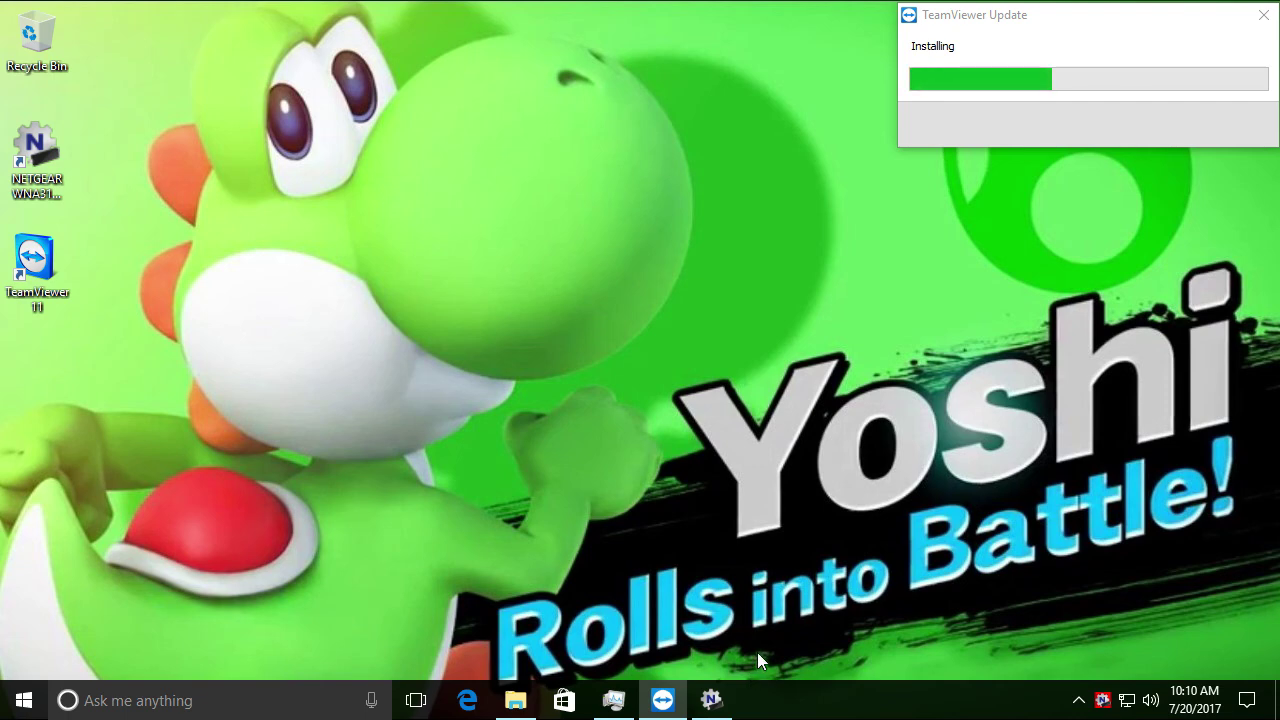
left_click_drag(1050, 34, 571, 297)
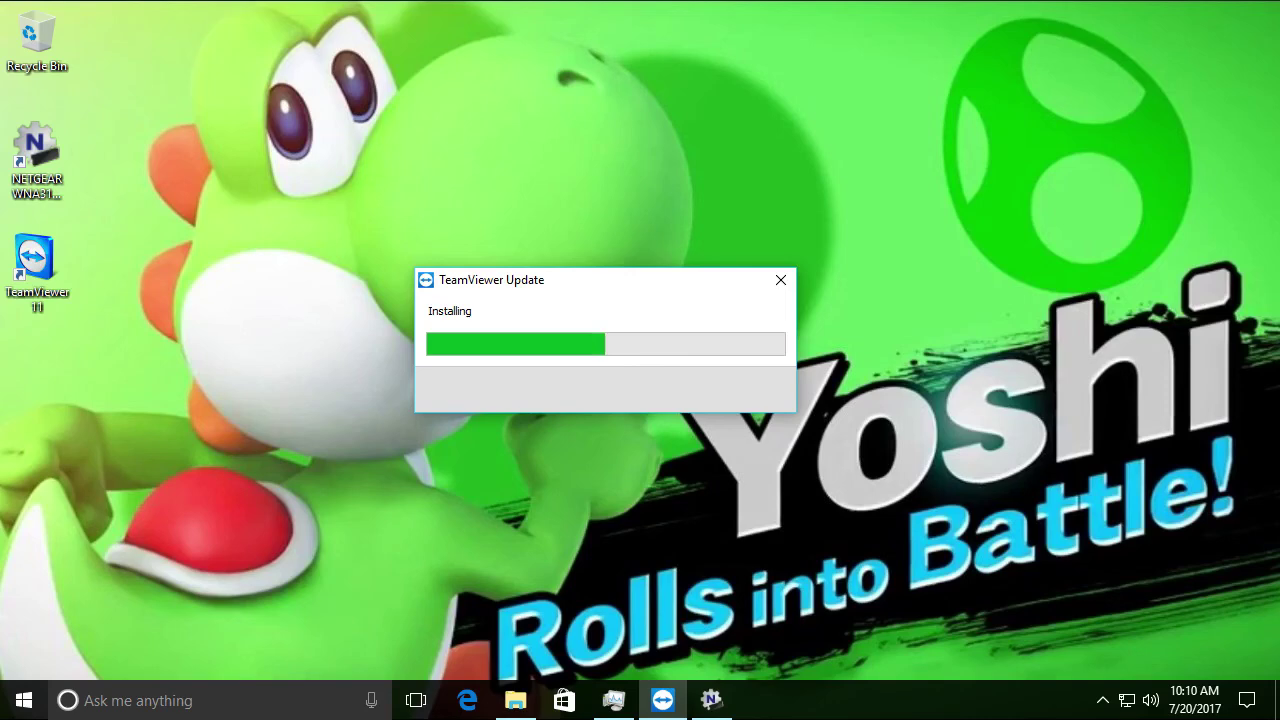
left_click_drag(551, 286, 583, 302)
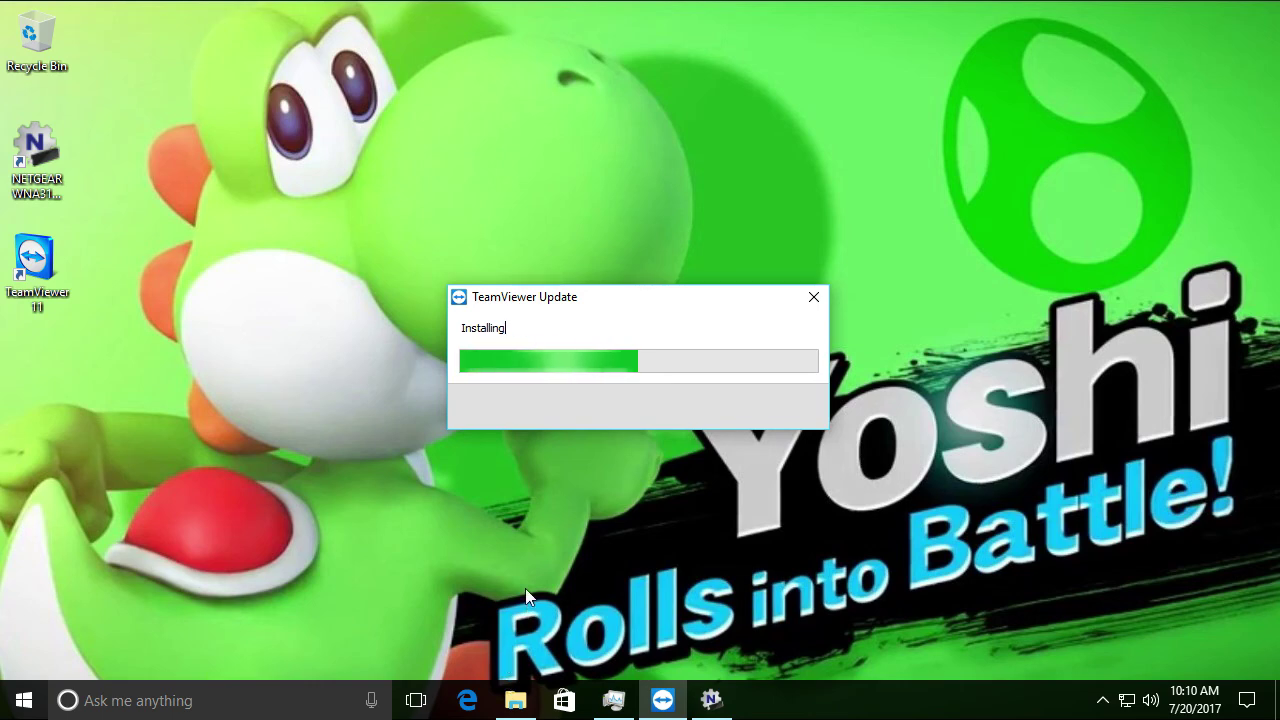
left_click_drag(632, 300, 604, 246)
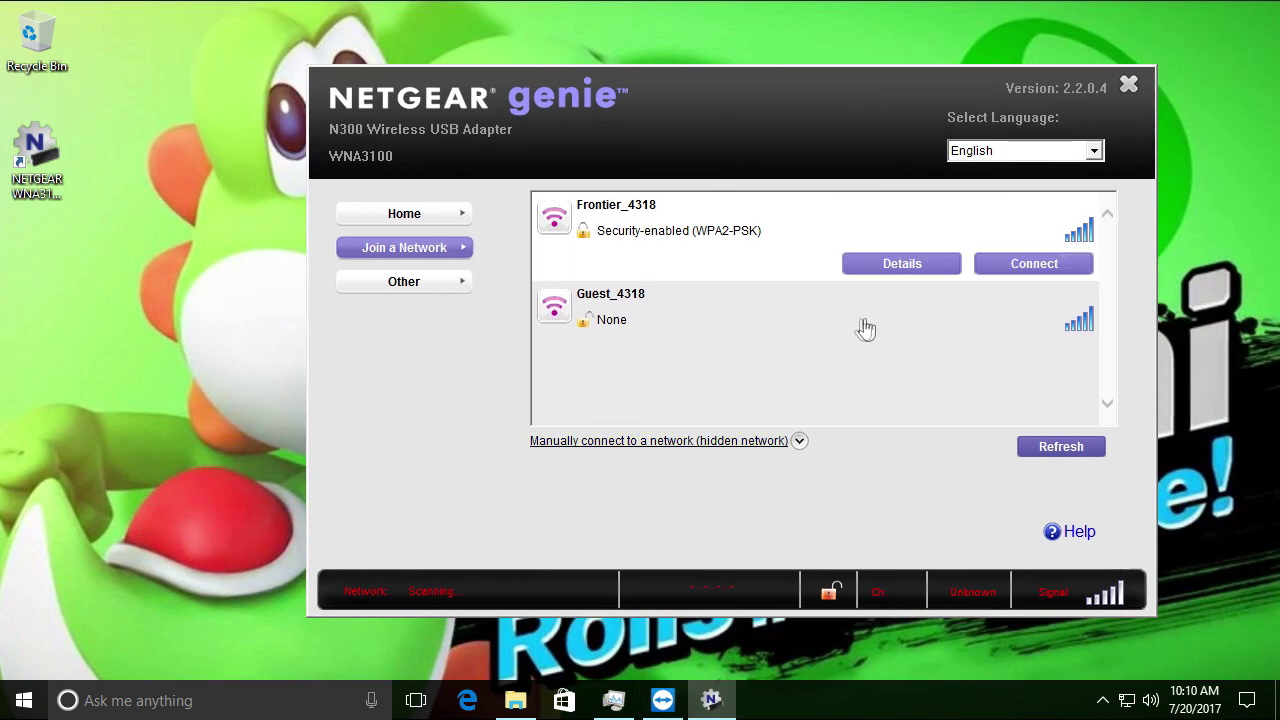
Connect the adapter to Frontier_4318, declining Push 'N' Connect and entering the security key
left_click(1006, 268)
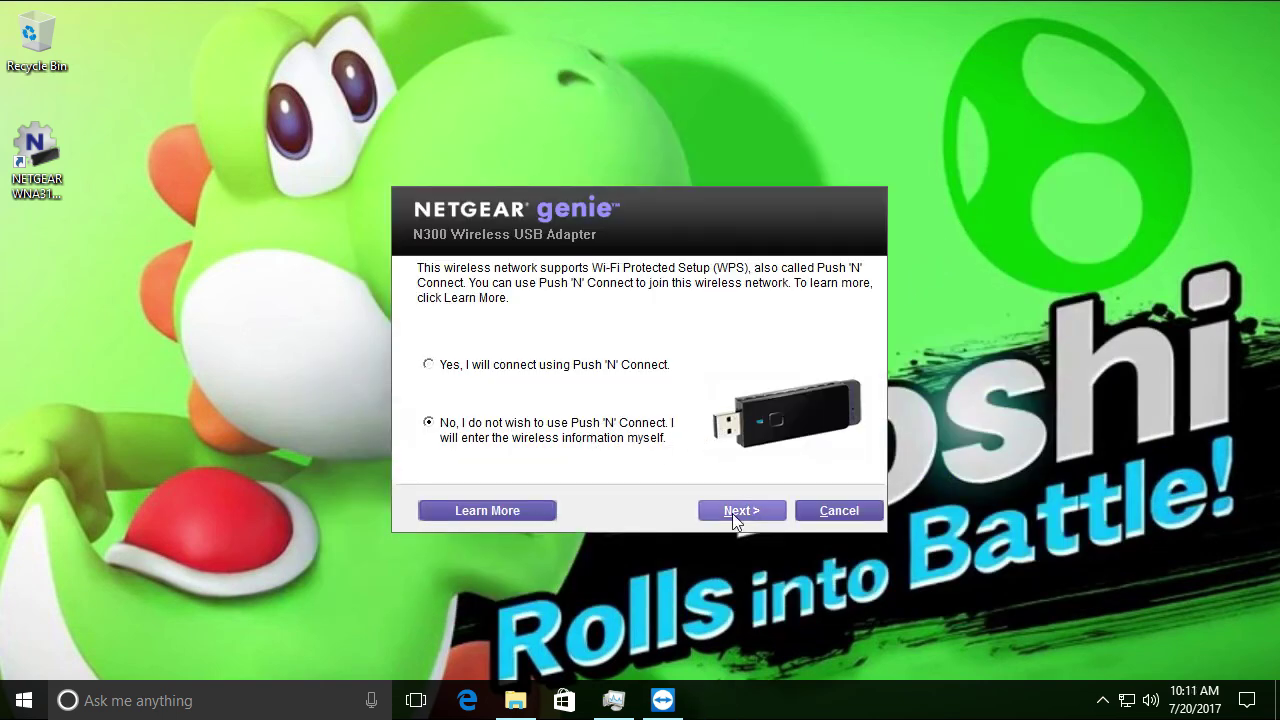
left_click(735, 511)
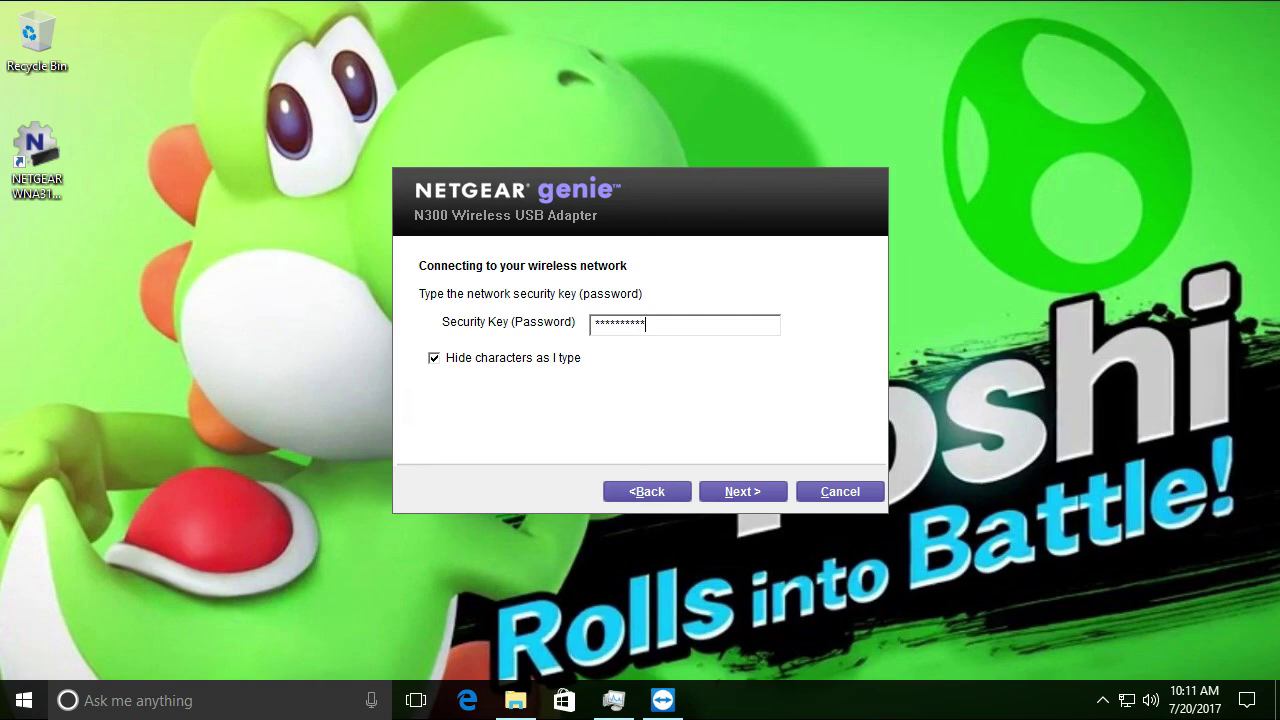
key("Return")
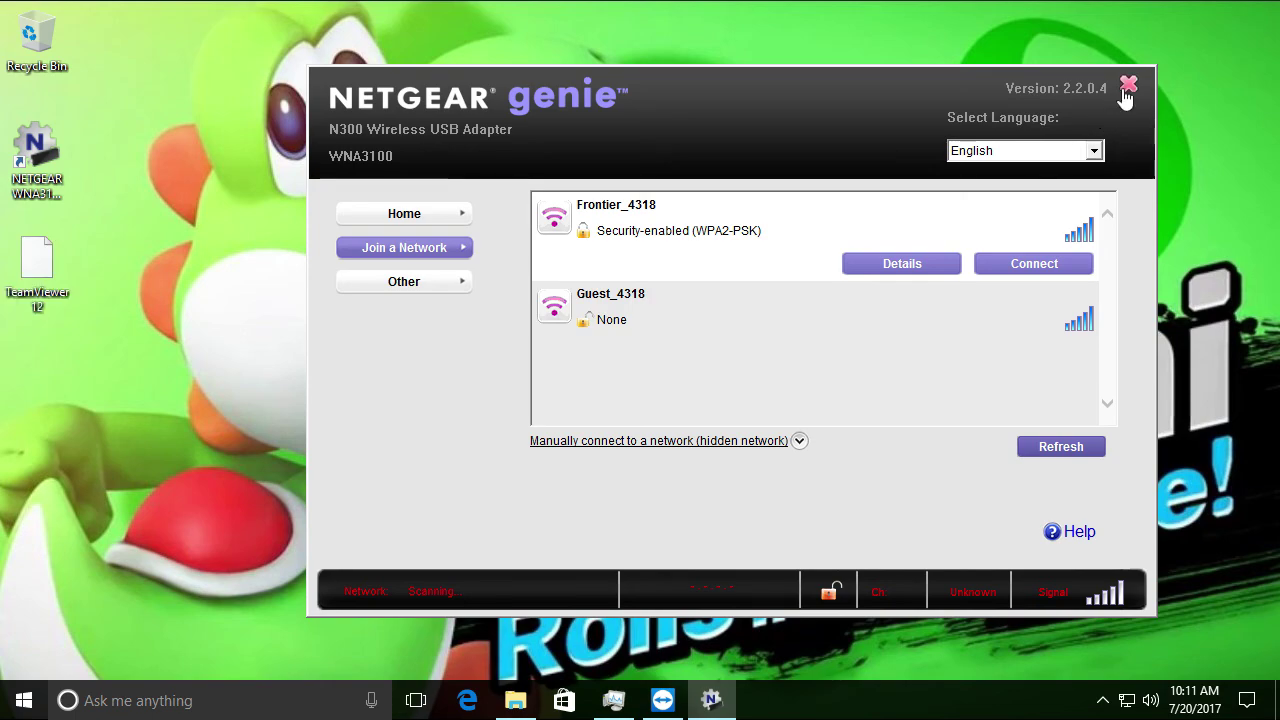
Close NETGEAR genie and move the TeamViewer update progress to the screen centre
left_click_drag(885, 88, 1019, 124)
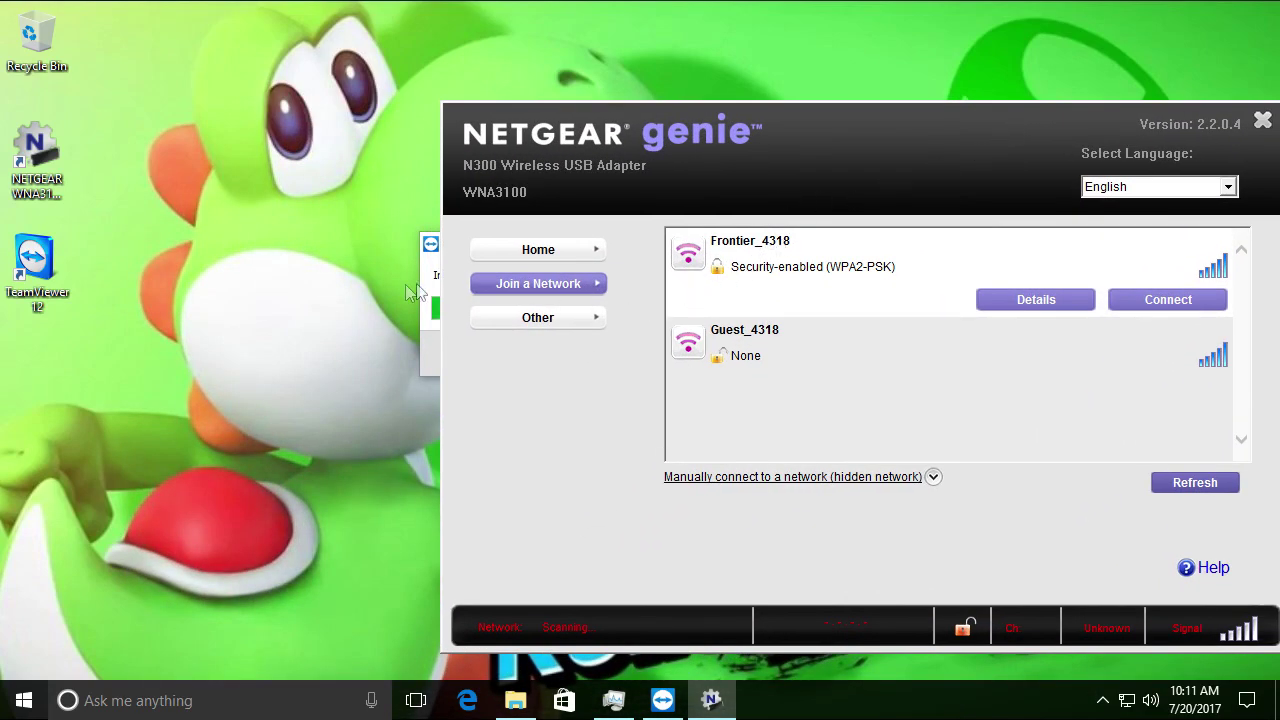
left_click(430, 252)
left_click_drag(511, 254, 119, 488)
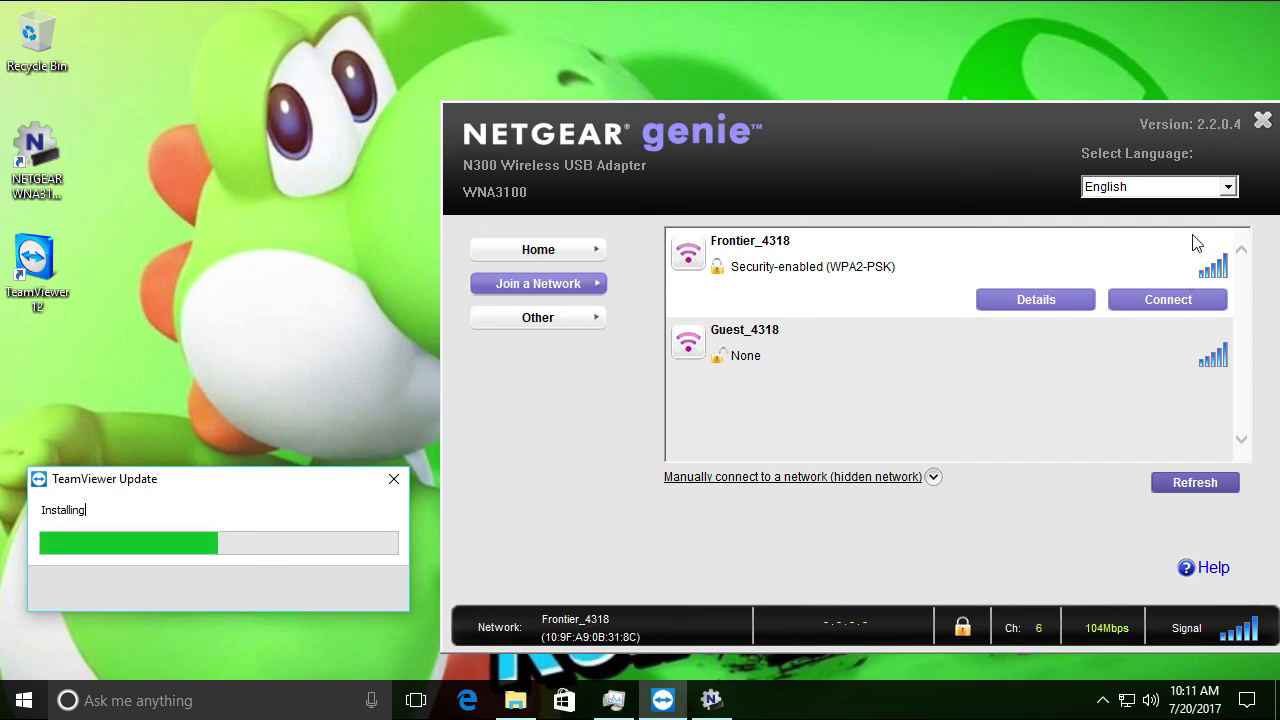
left_click(1262, 122)
left_click_drag(295, 487, 668, 279)
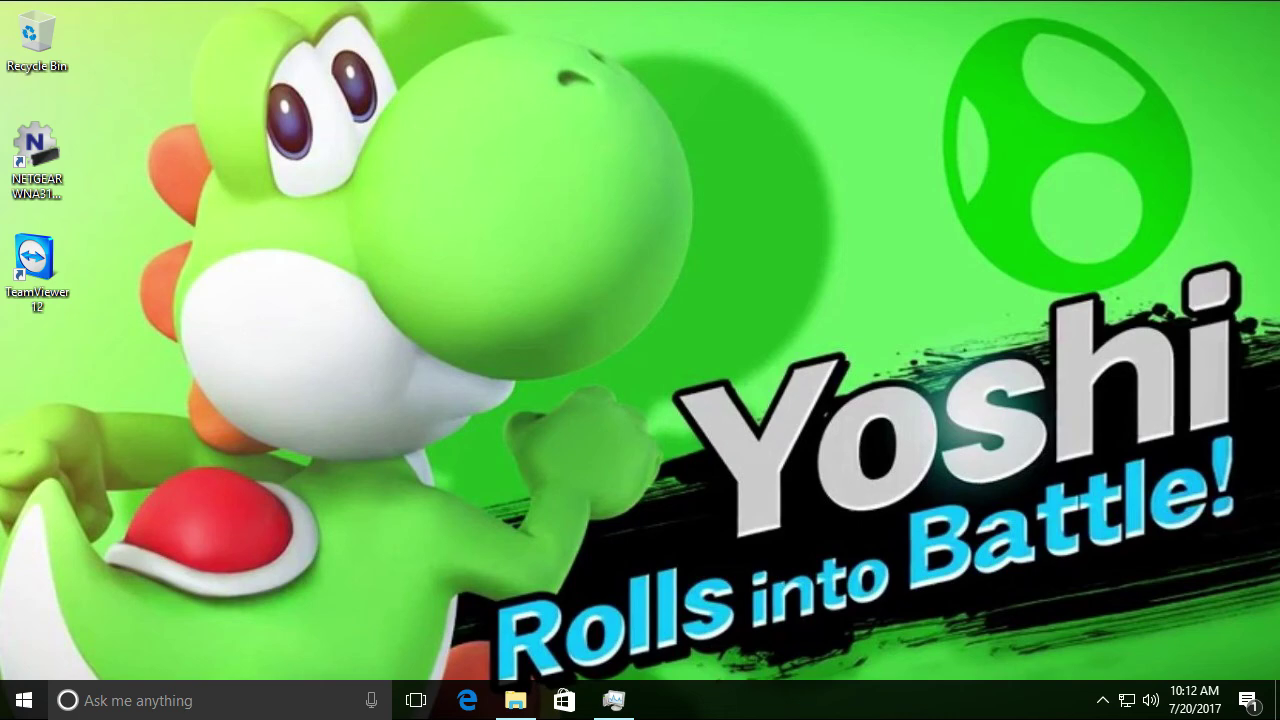
Launch TeamViewer 12 and sign in to the Computers & Contacts account with its password
double_click(52, 273)
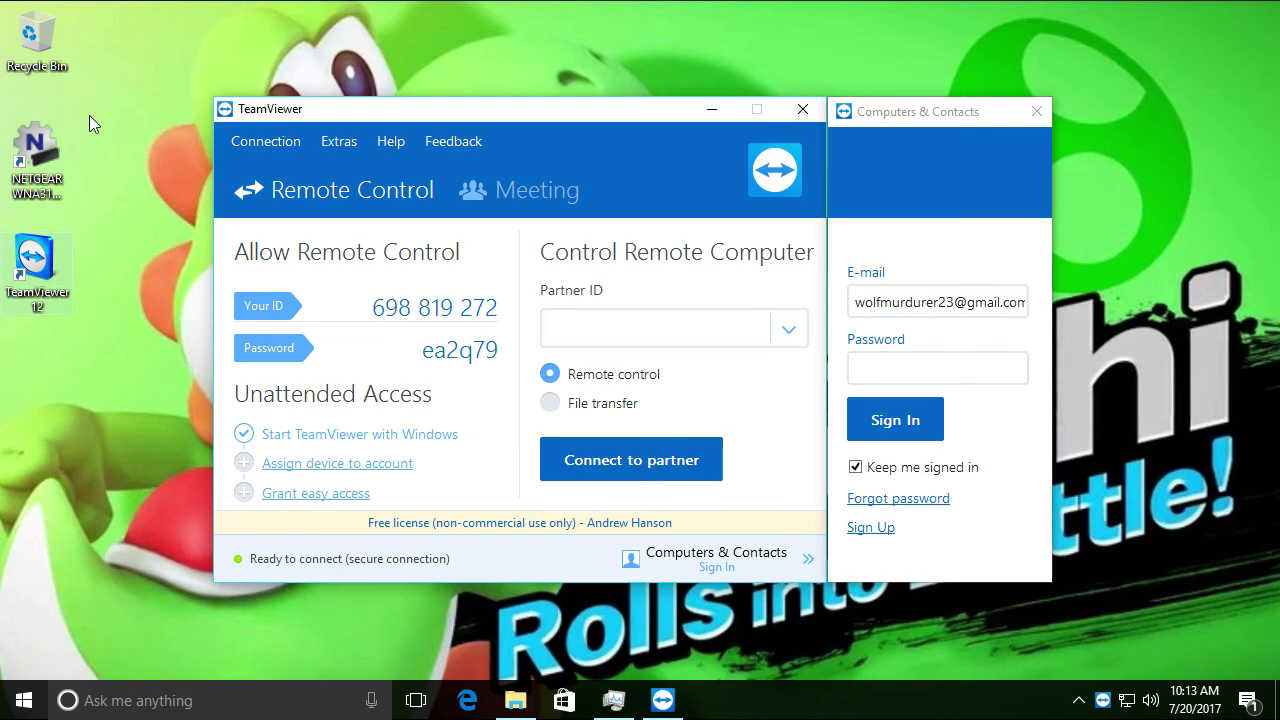
left_click_drag(315, 117, 234, 104)
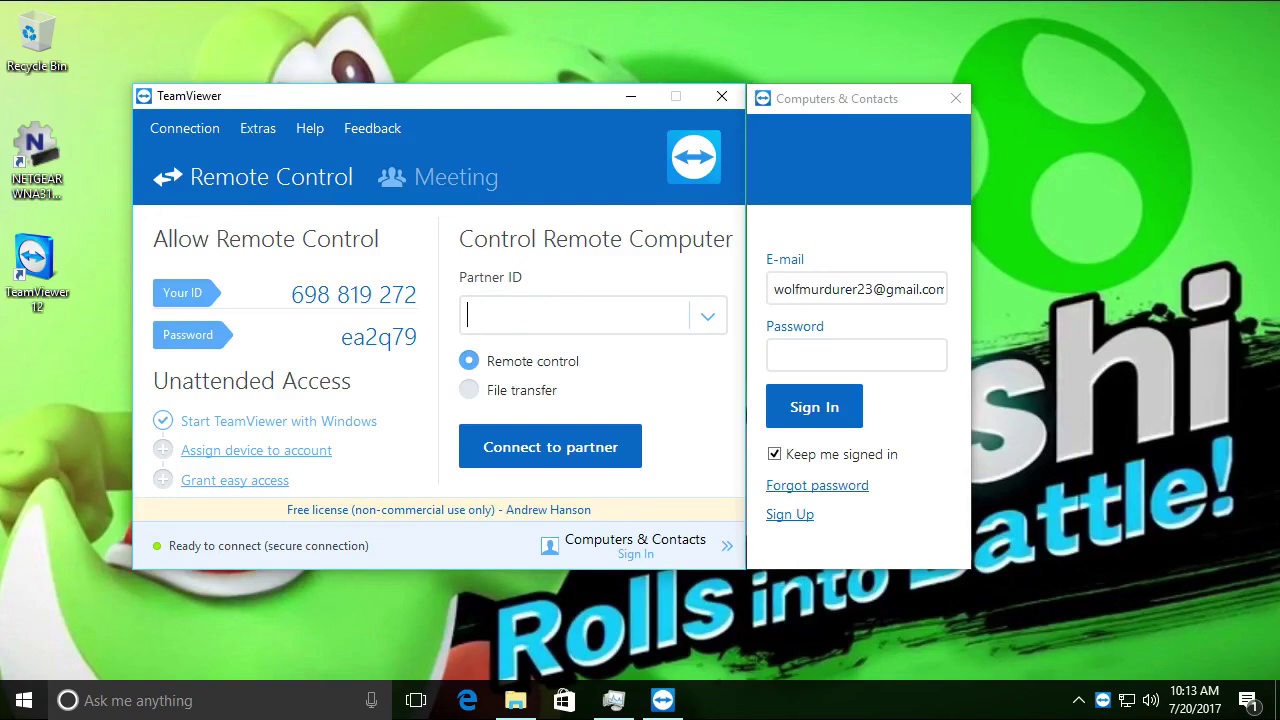
left_click(779, 346)
type("**********")
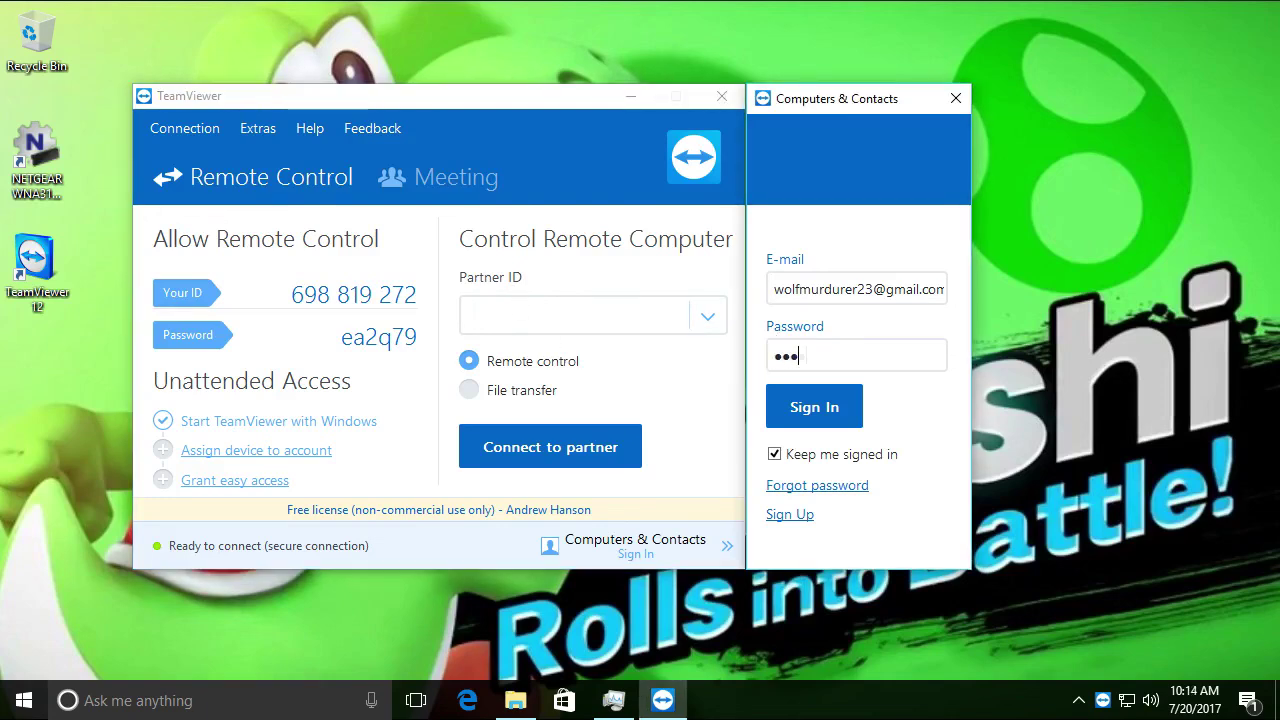
key("Return")
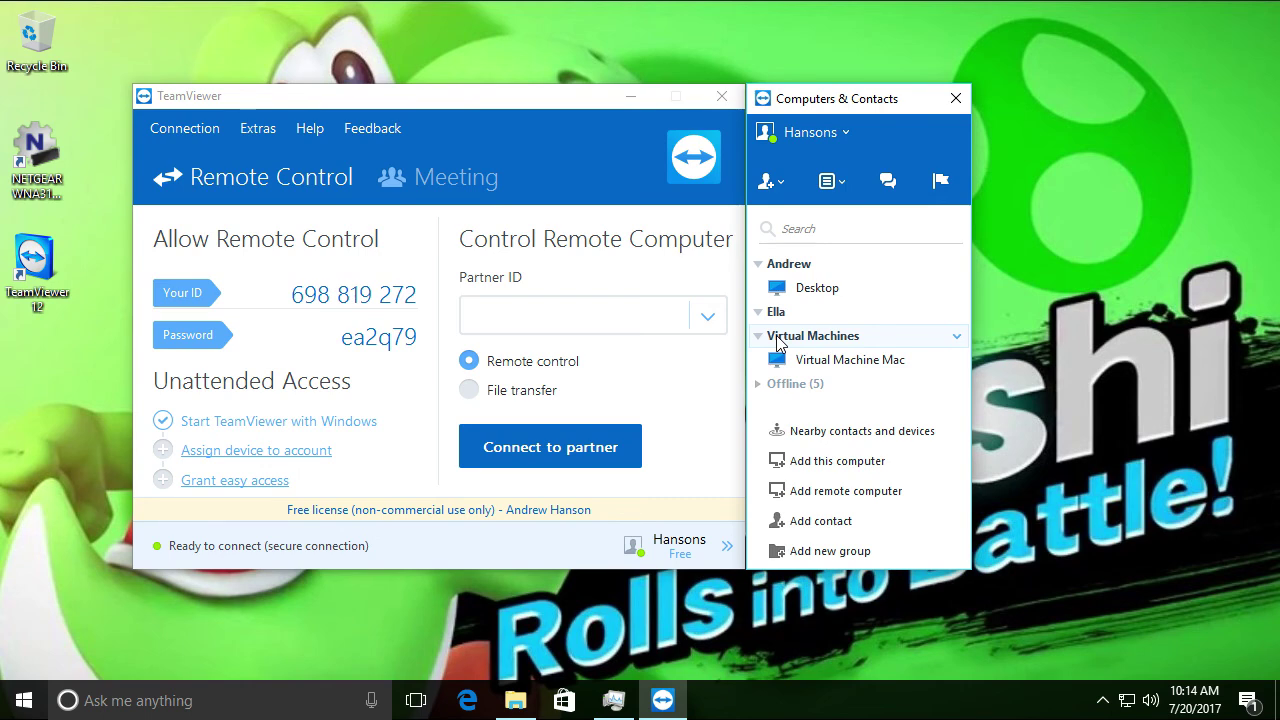
Add this computer to the chosen contact group under the name 'Game Server'
left_click(805, 266)
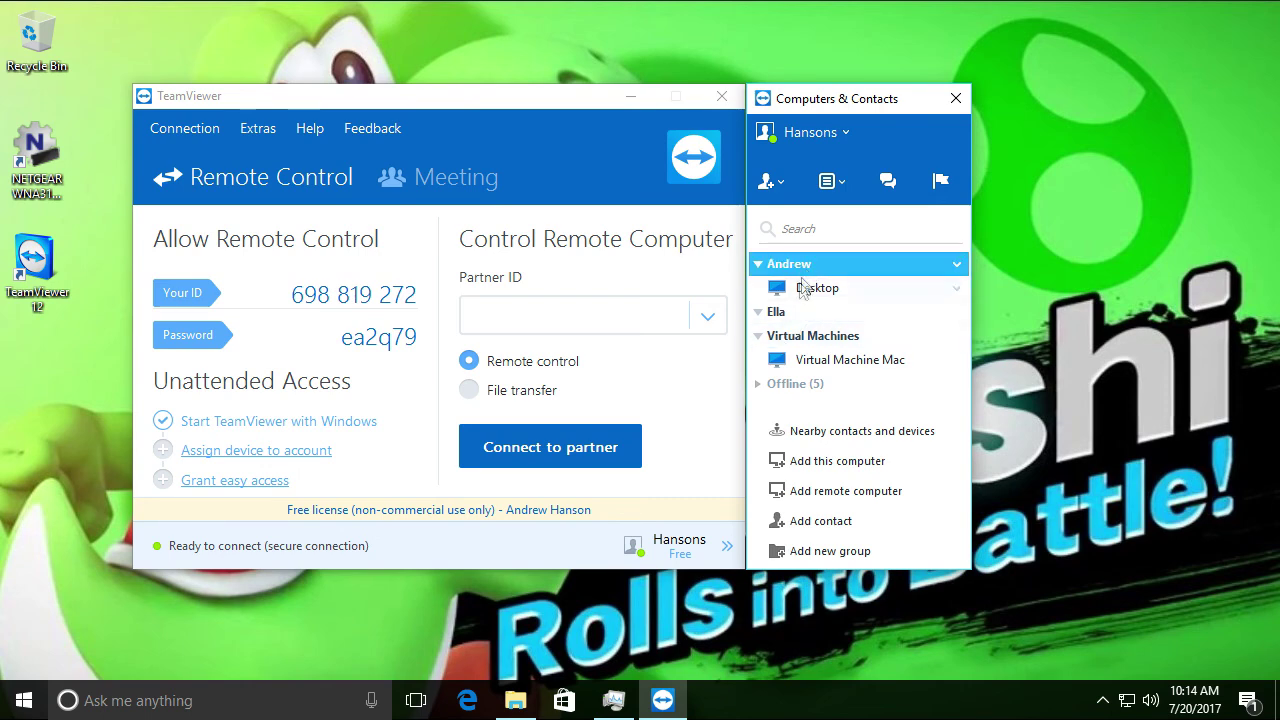
left_click(817, 472)
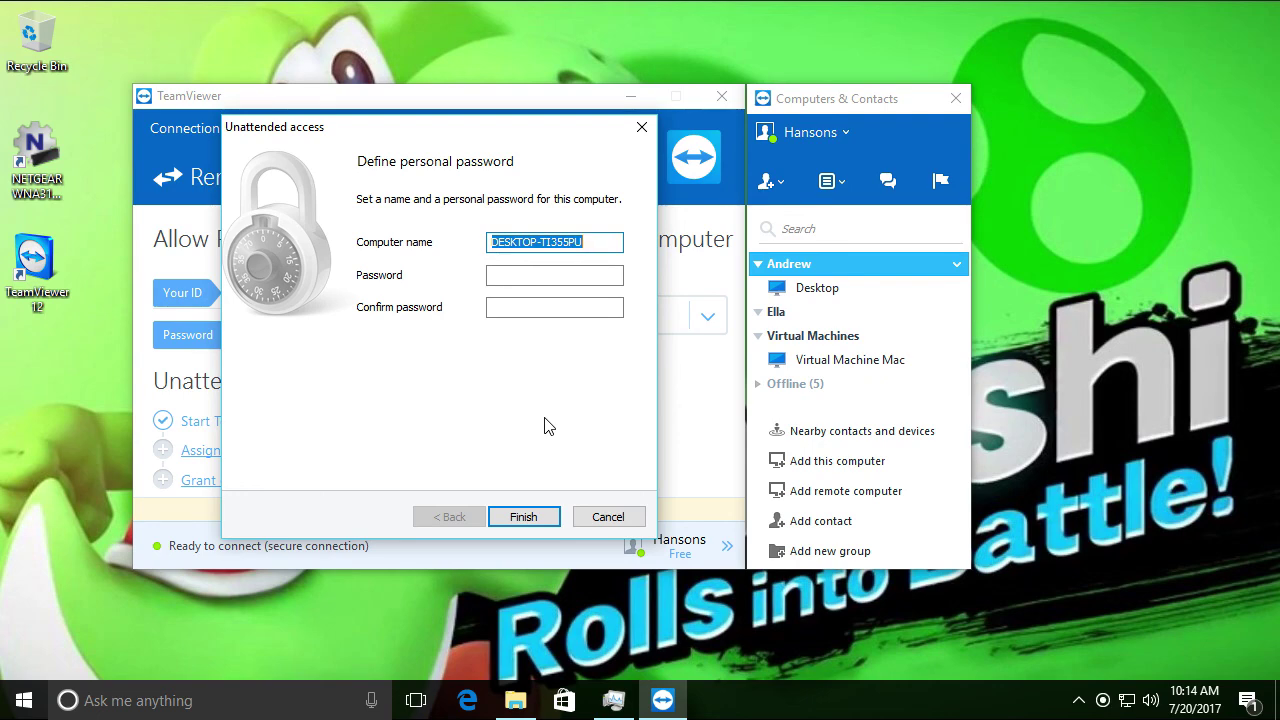
key("BackSpace")
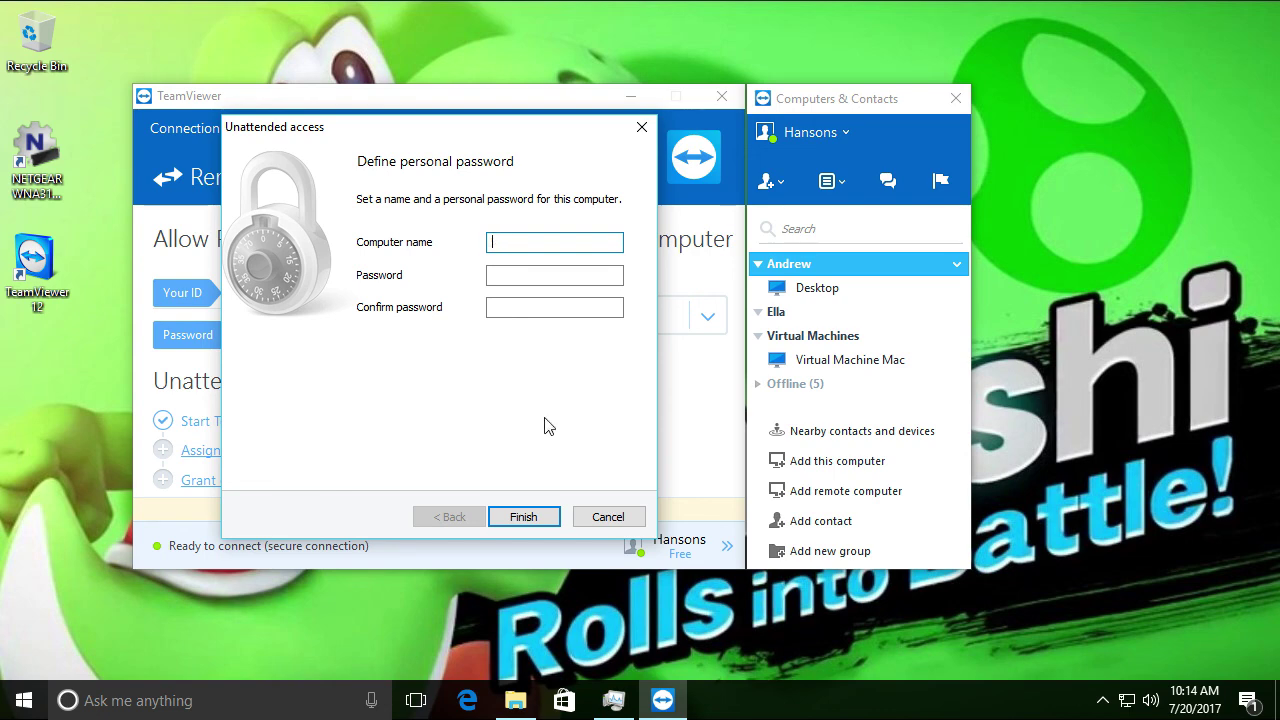
type("Game Server")
key("Return")
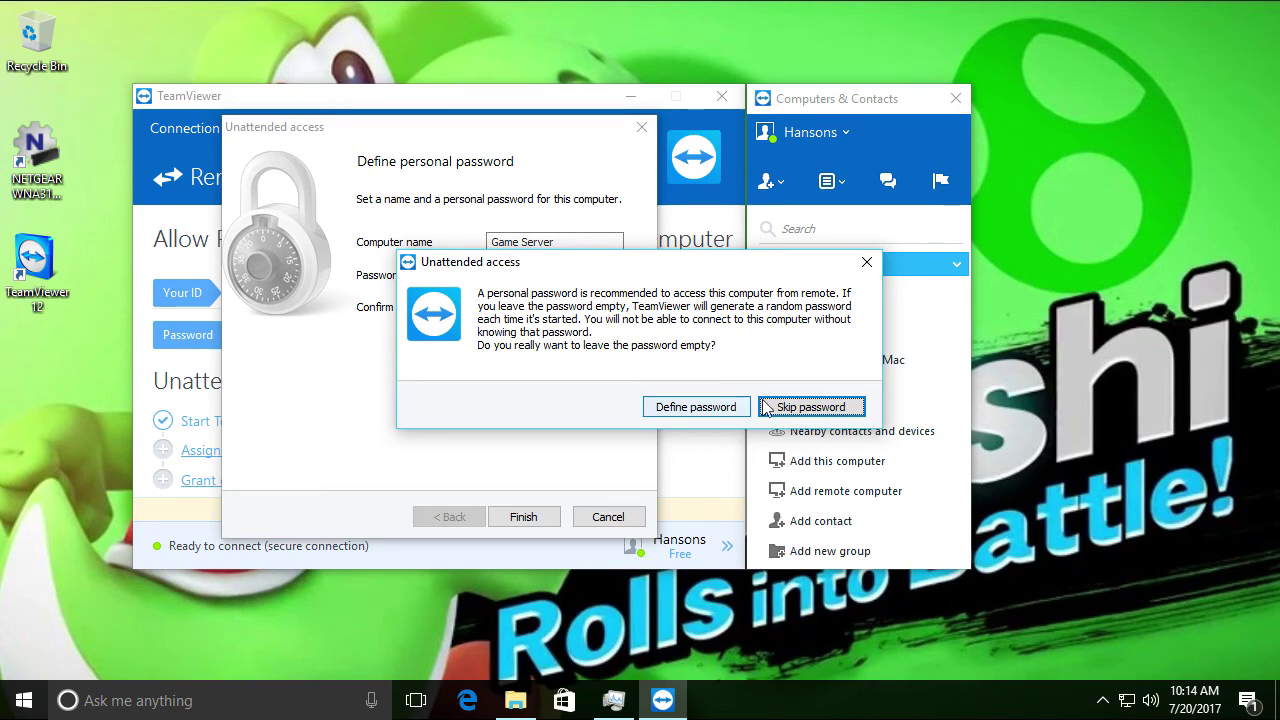
Define and confirm a personal password for unattended access to this computer
left_click(660, 406)
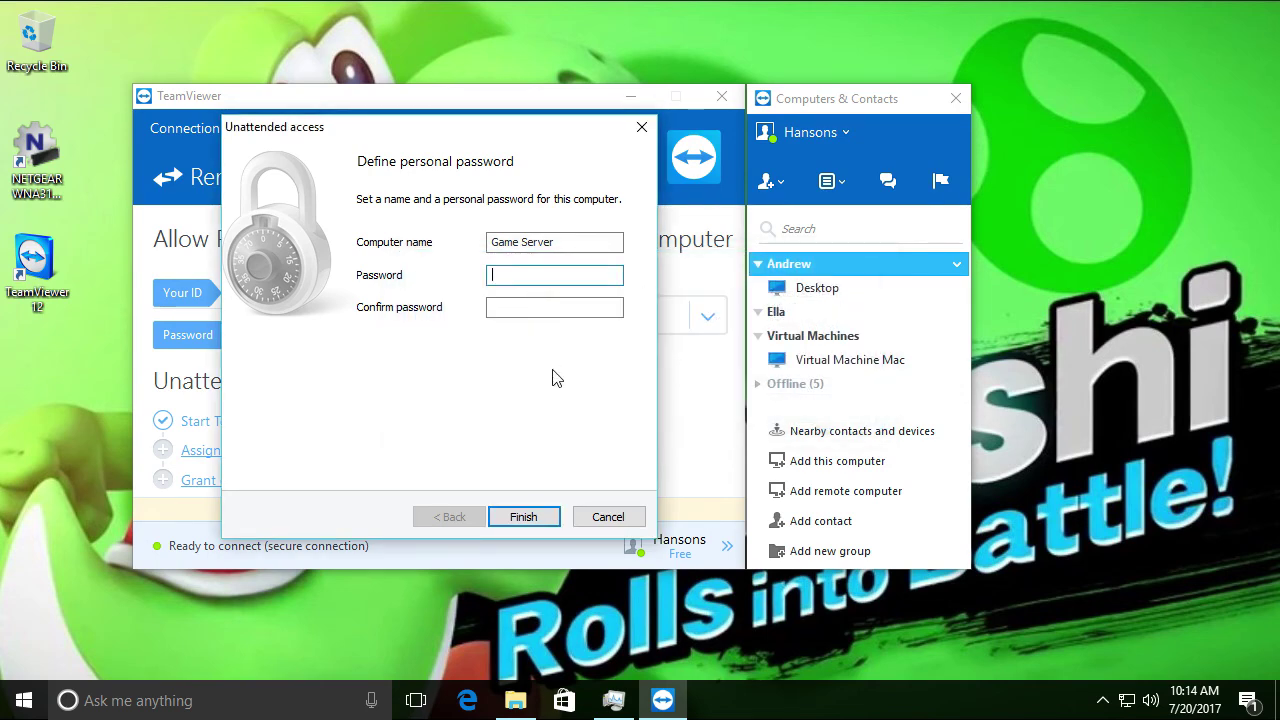
type("•••••••••••")
key("Tab")
type("•••••••••••")
key("Return")
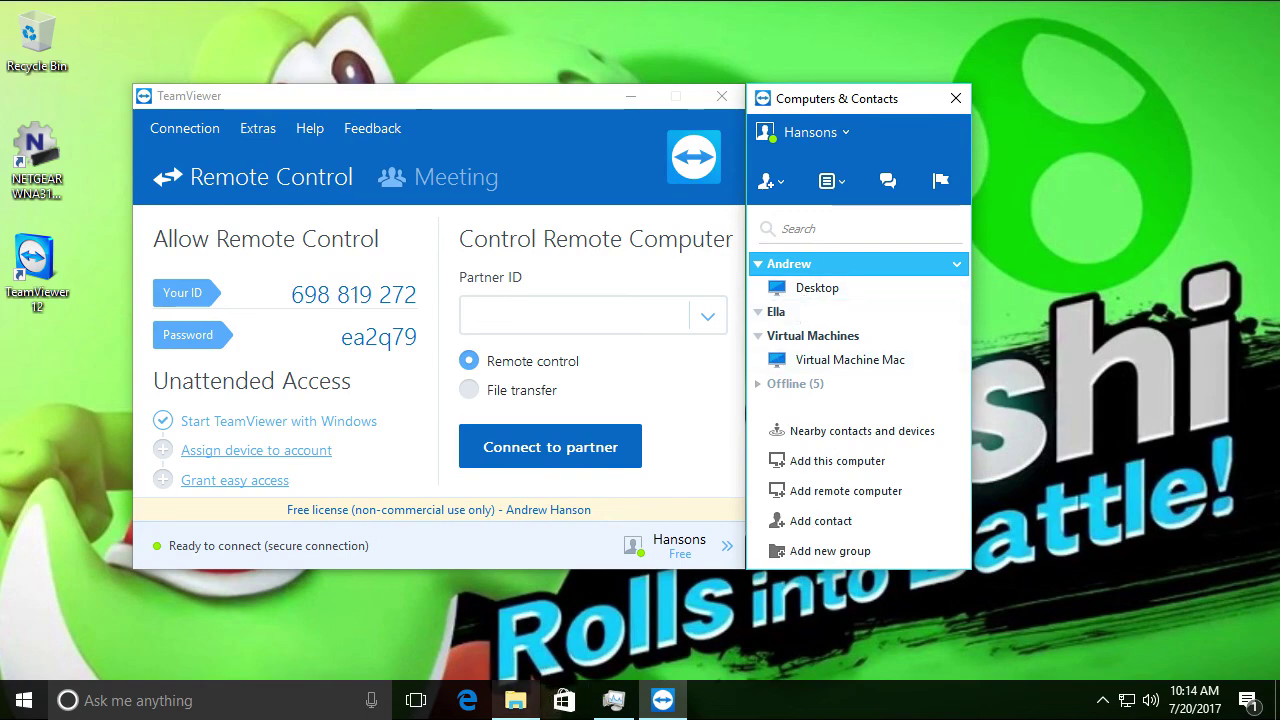
Move the TeamViewer window aside and check the offline computers group
mouse_move(515, 700)
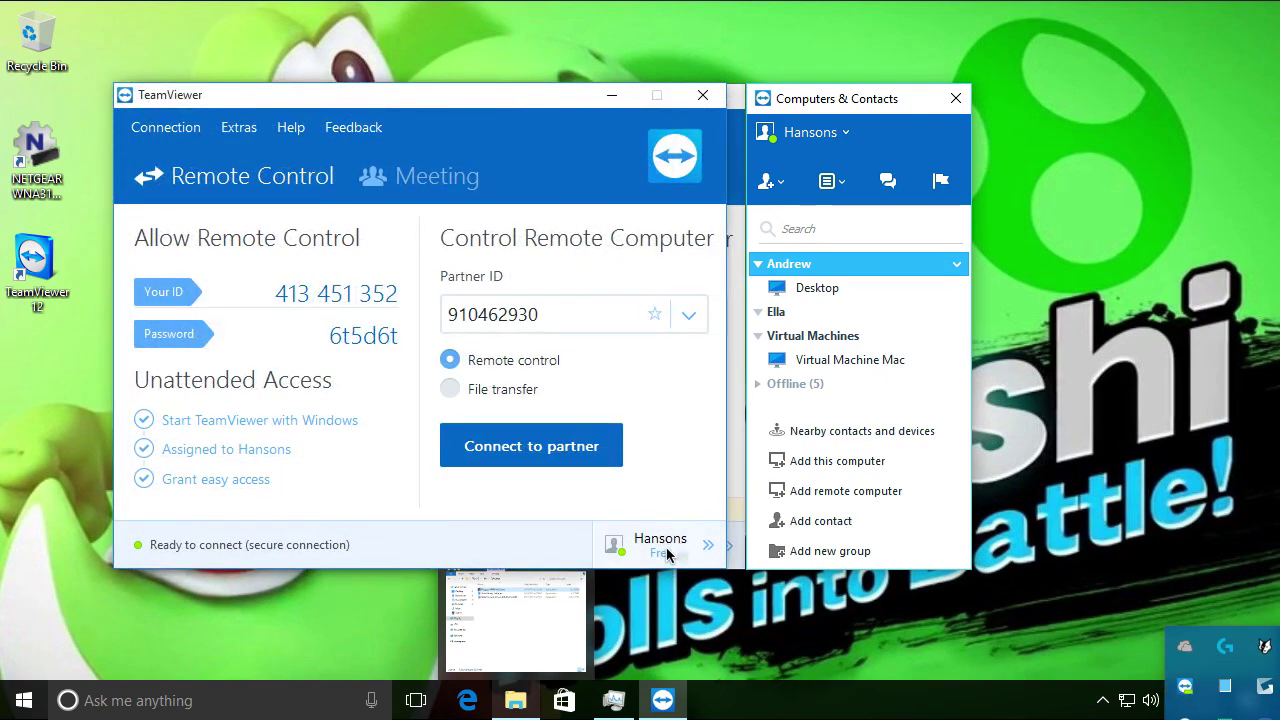
left_click_drag(527, 104, 321, 105)
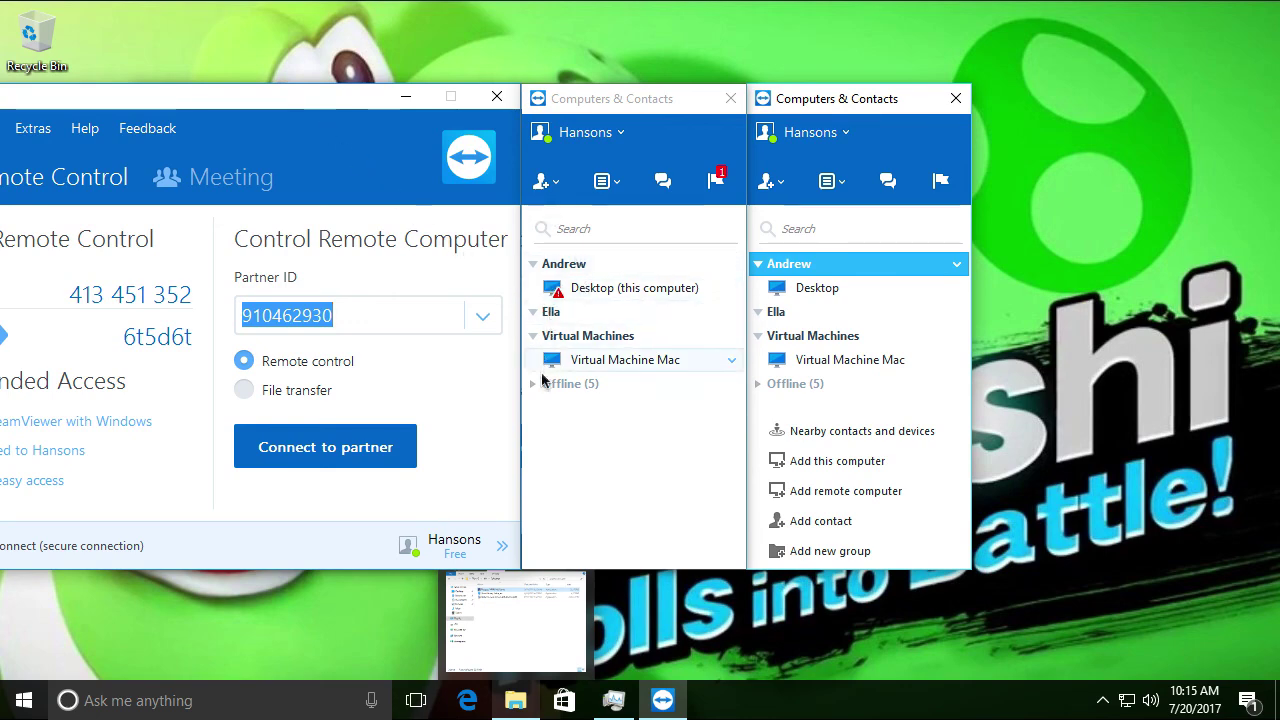
left_click(532, 386)
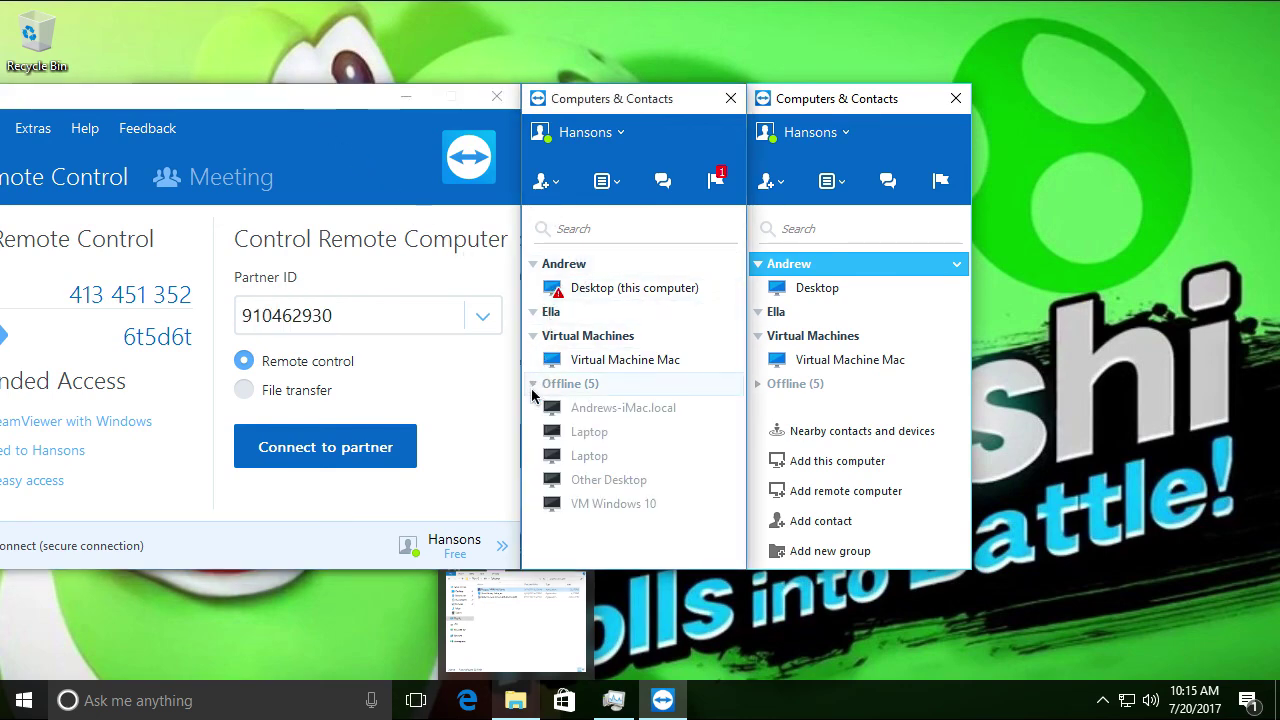
left_click(533, 388)
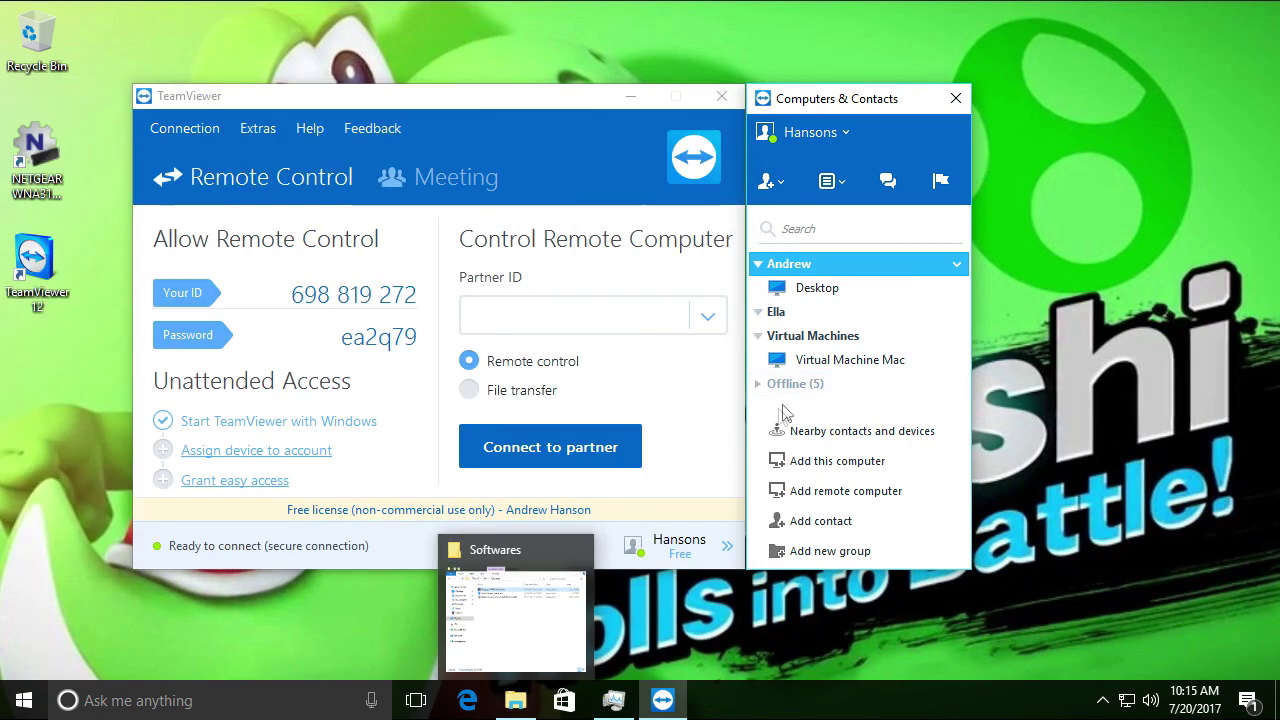
left_click(795, 384)
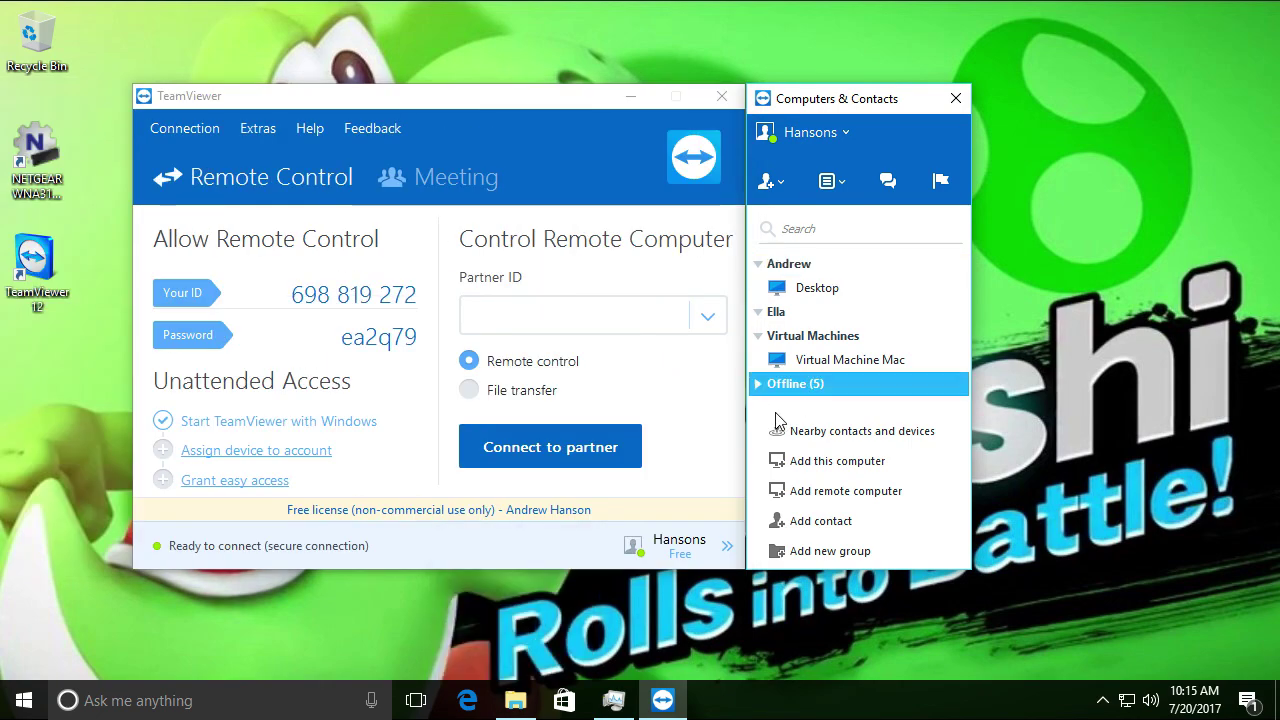
Rerun the unattended access setup for the group, finishing with the computer name cleared
left_click(801, 270)
left_click(828, 461)
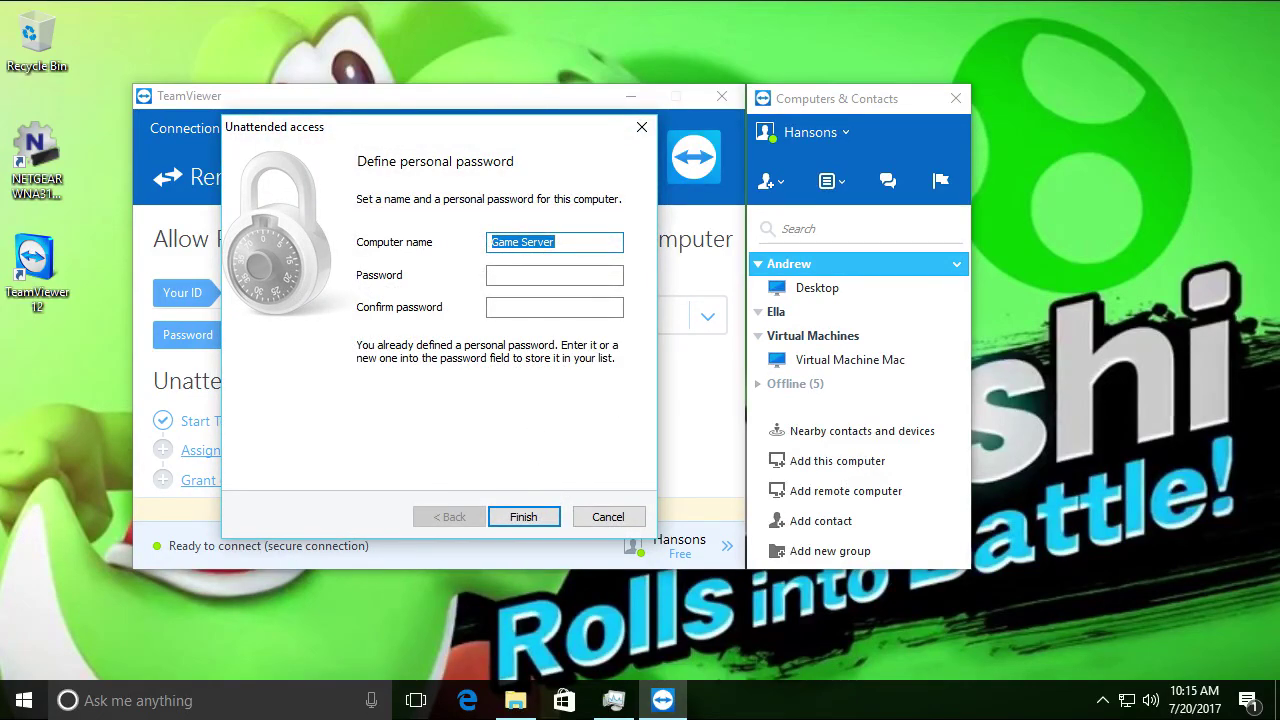
left_click(527, 517)
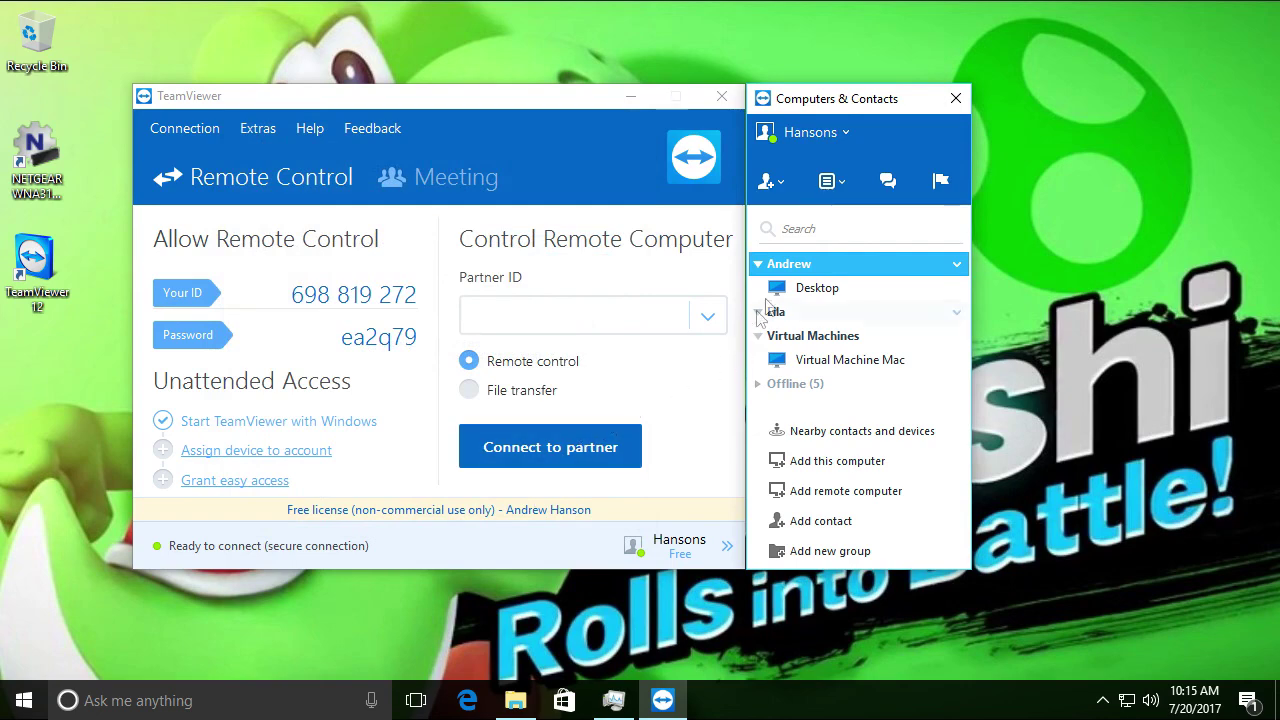
left_click(840, 462)
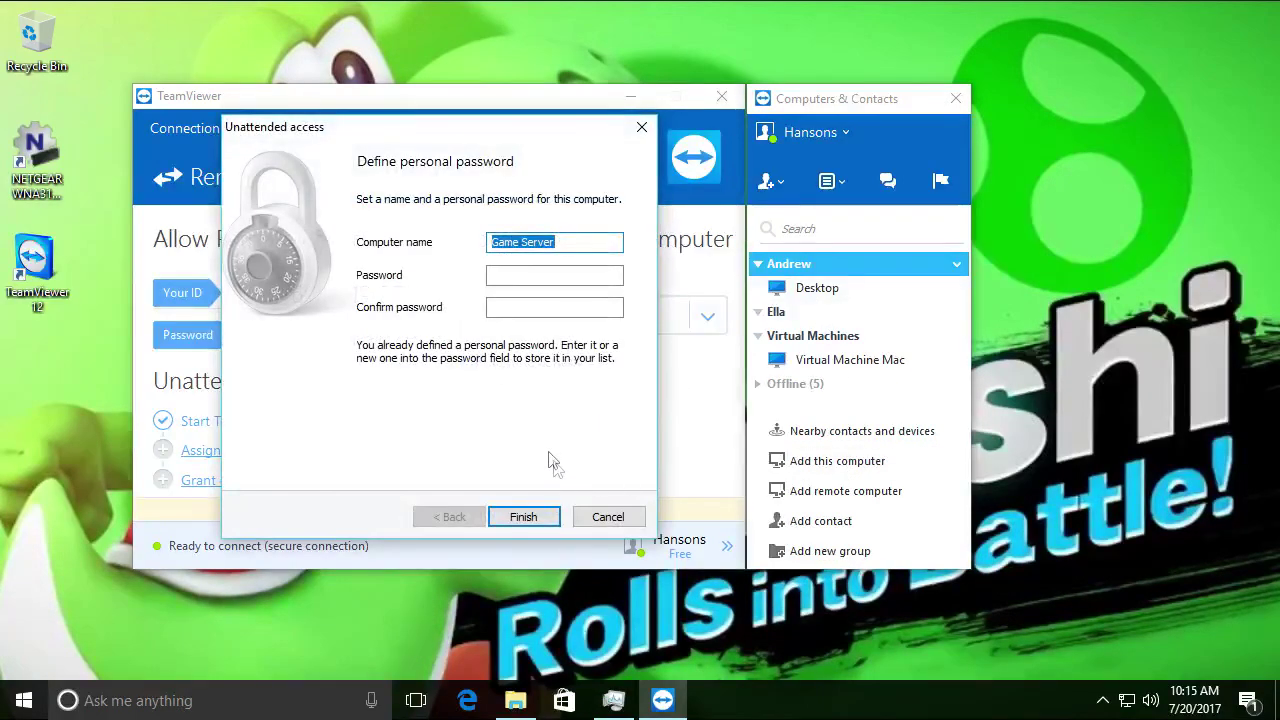
left_click(549, 242)
key("ctrl+a")
key("BackSpace")
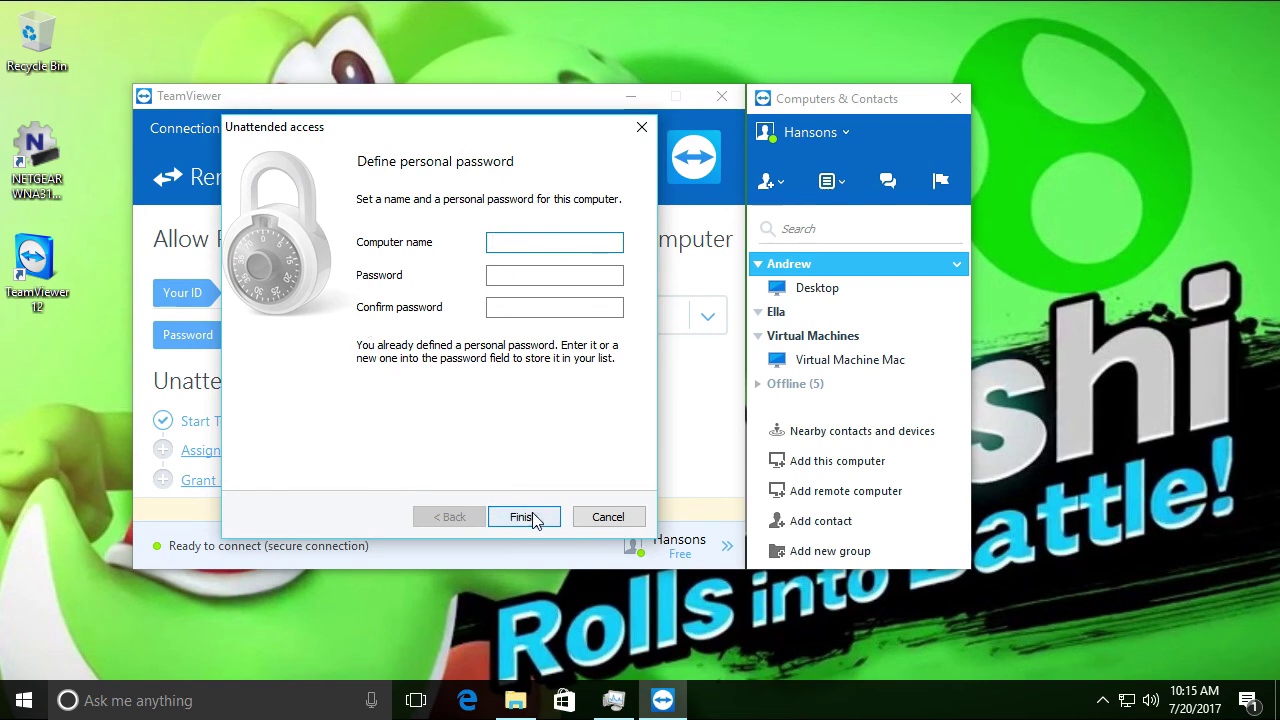
left_click(532, 517)
left_click(263, 452)
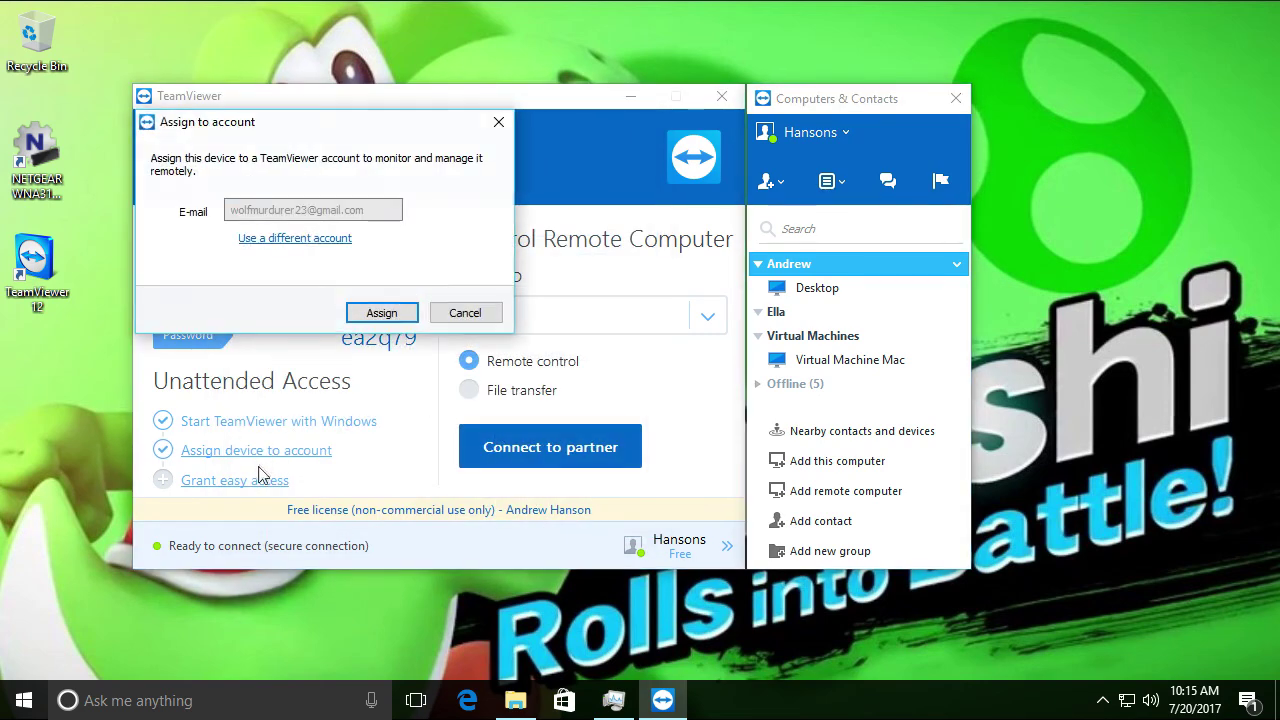
key("Return")
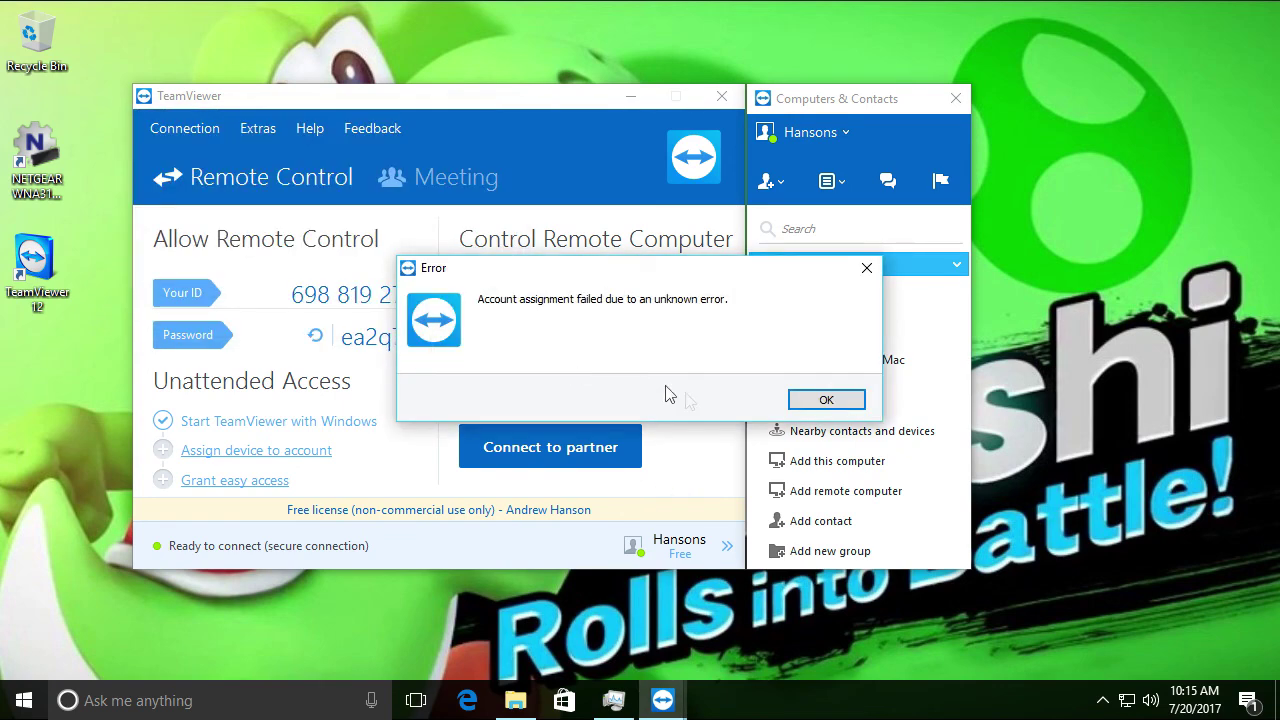
left_click(825, 400)
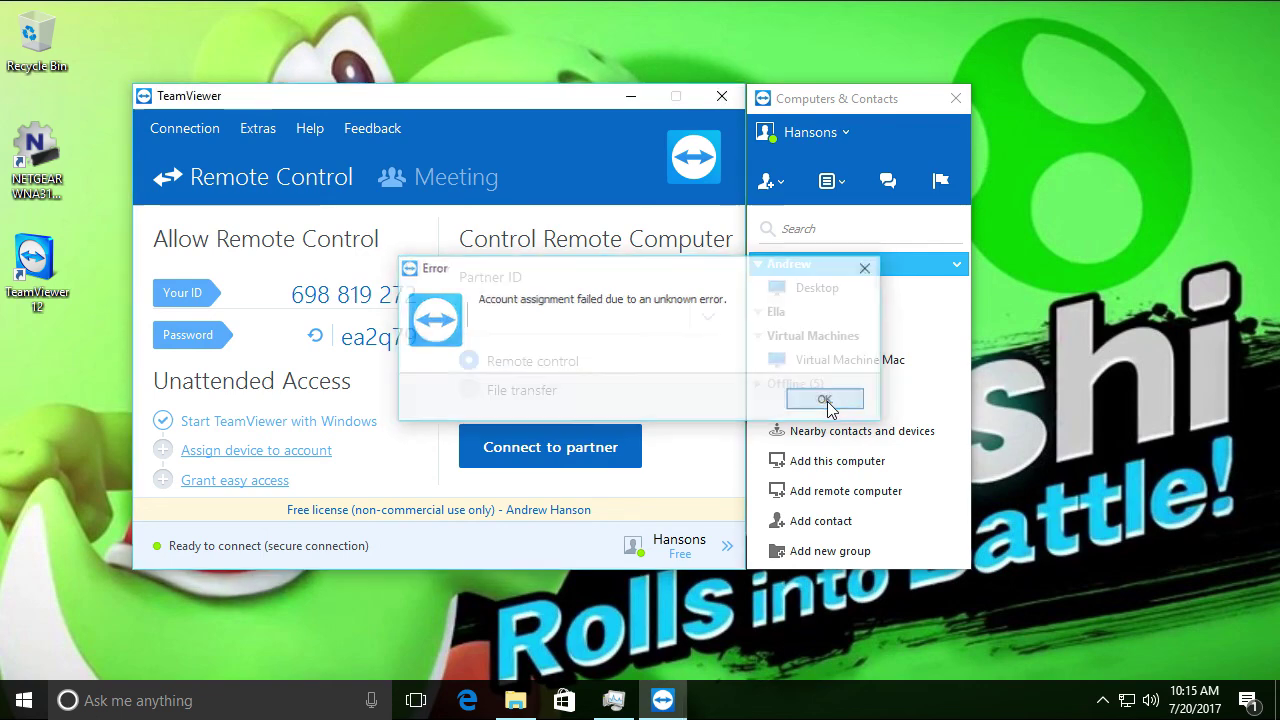
left_click(256, 488)
left_click(381, 312)
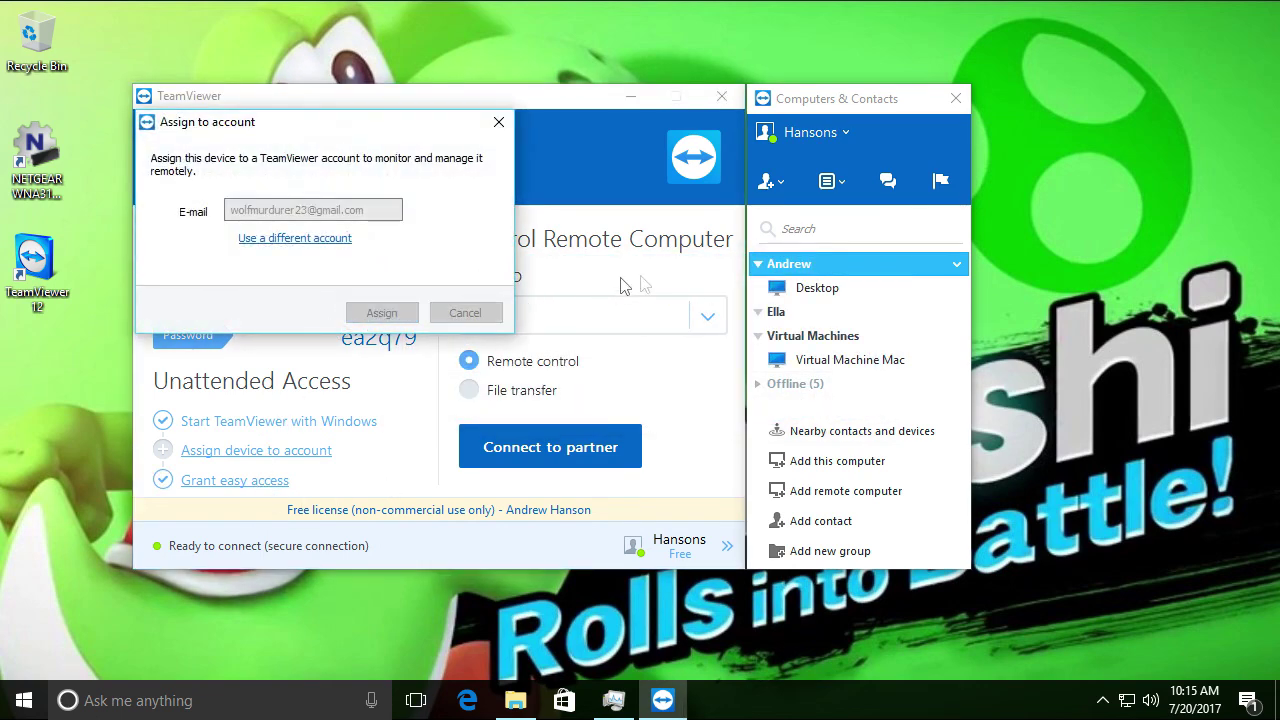
left_click_drag(314, 121, 390, 215)
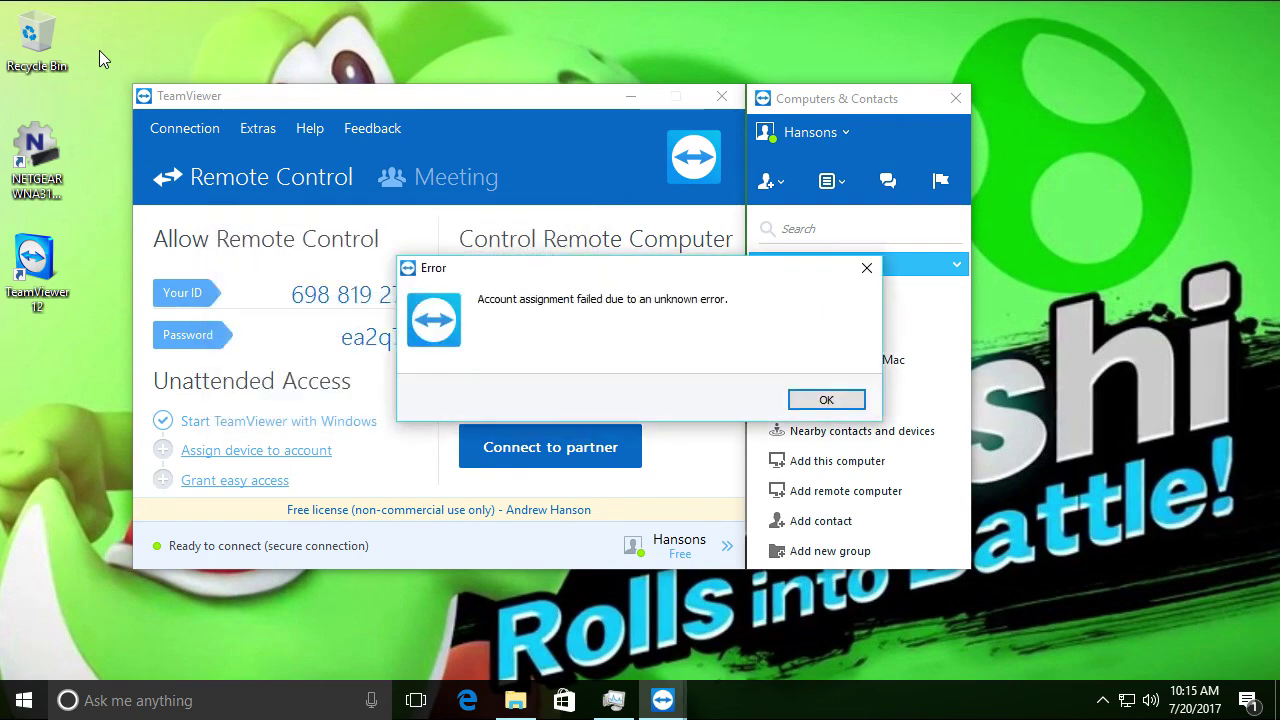
left_click(826, 399)
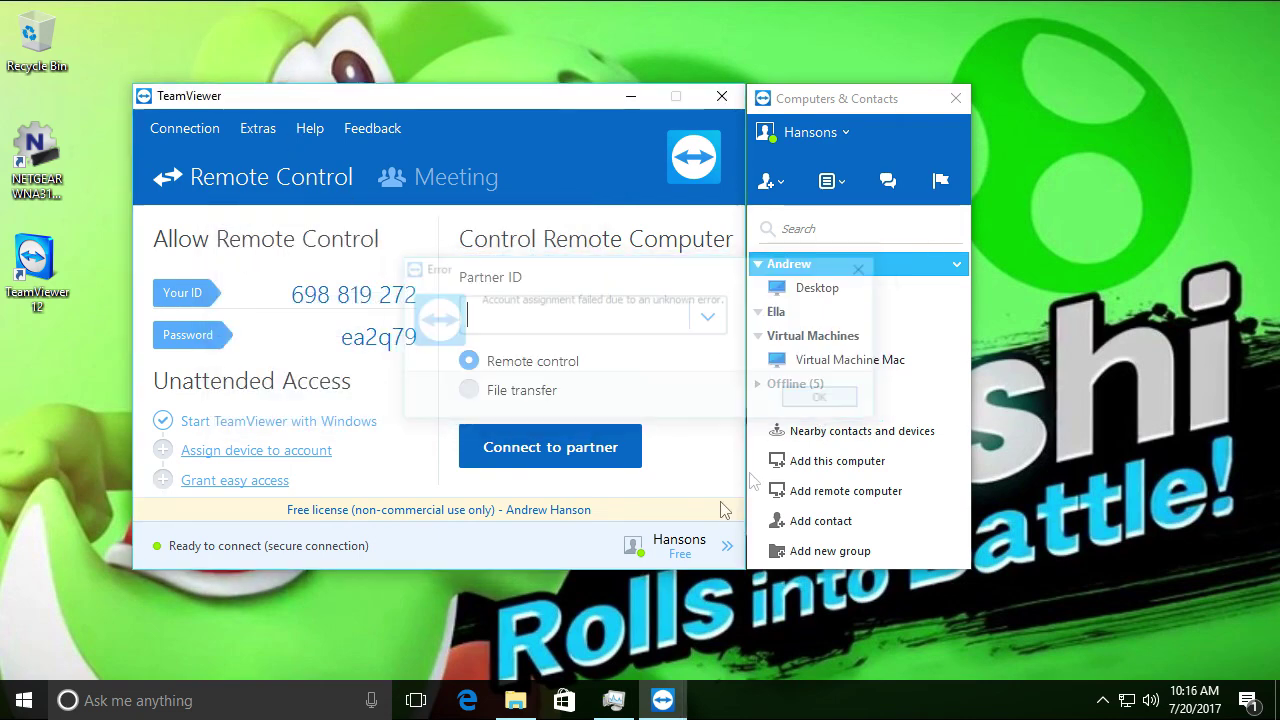
left_click(527, 702)
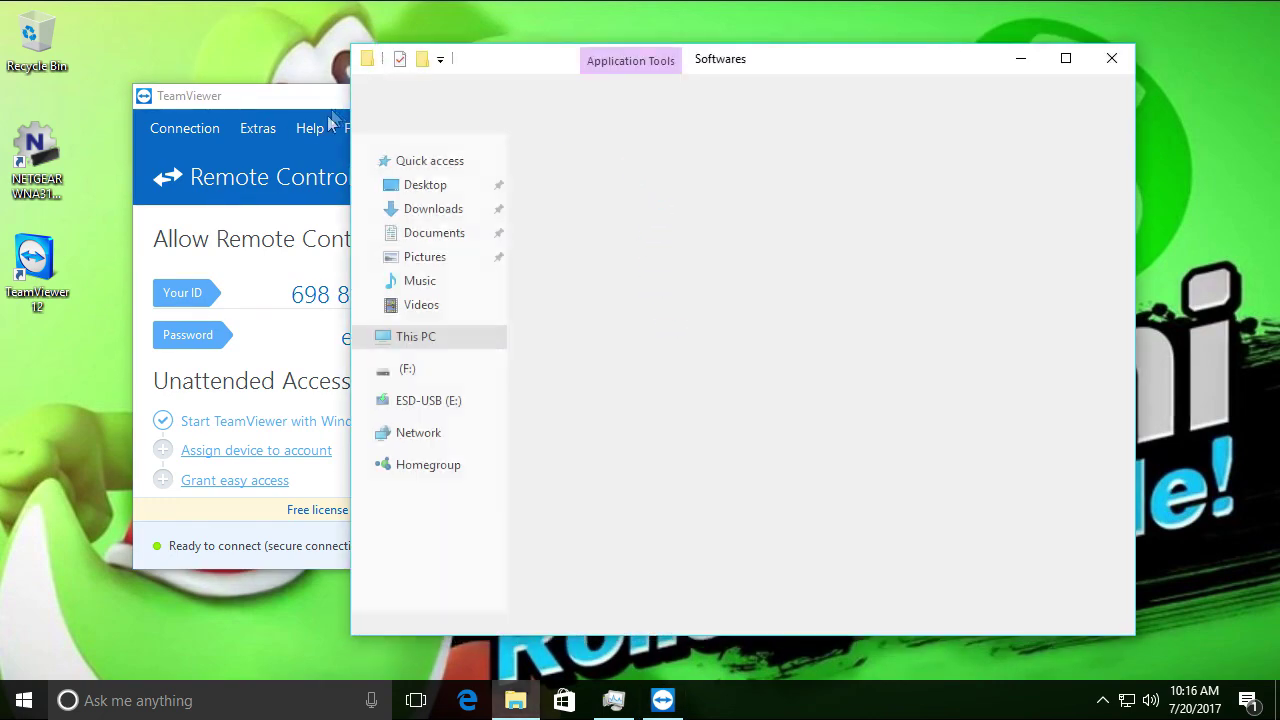
Close TeamViewer and show This PC in File Explorer
left_click(430, 121)
left_click(722, 96)
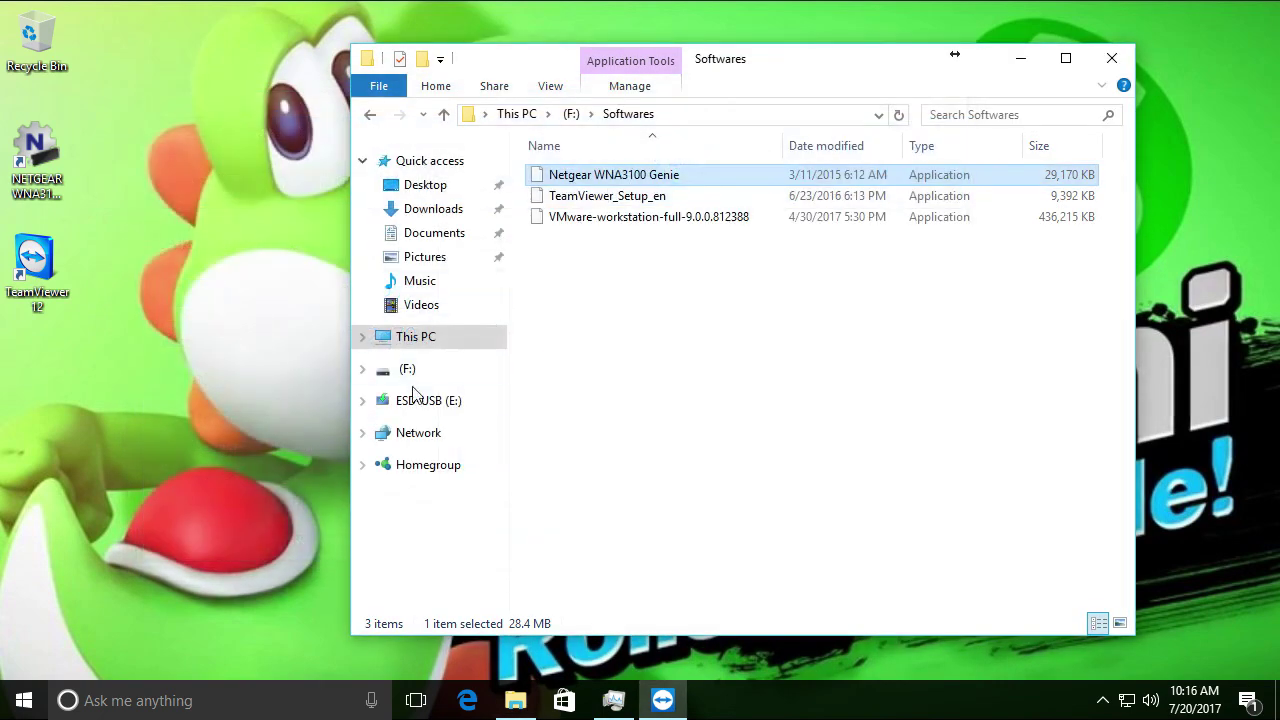
left_click(427, 340)
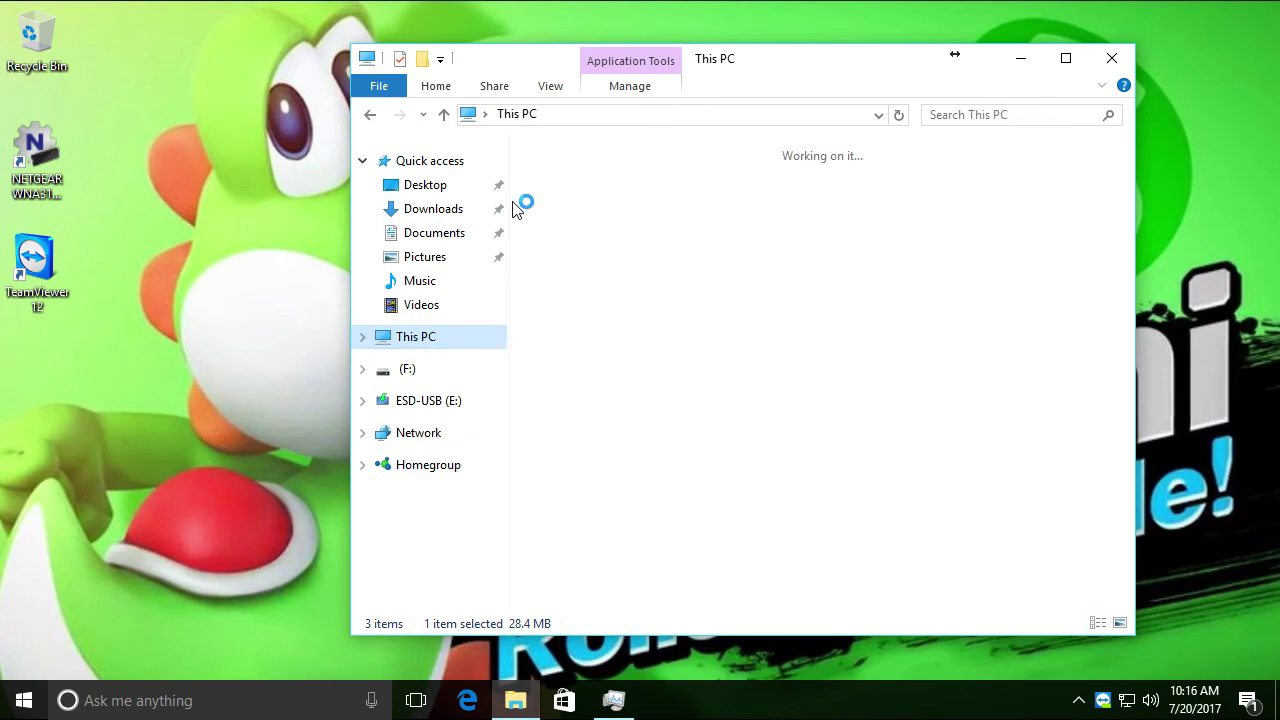
mouse_move(515, 63)
left_mouse_down()
mouse_move(506, 73)
mouse_move(513, 52)
left_mouse_up()
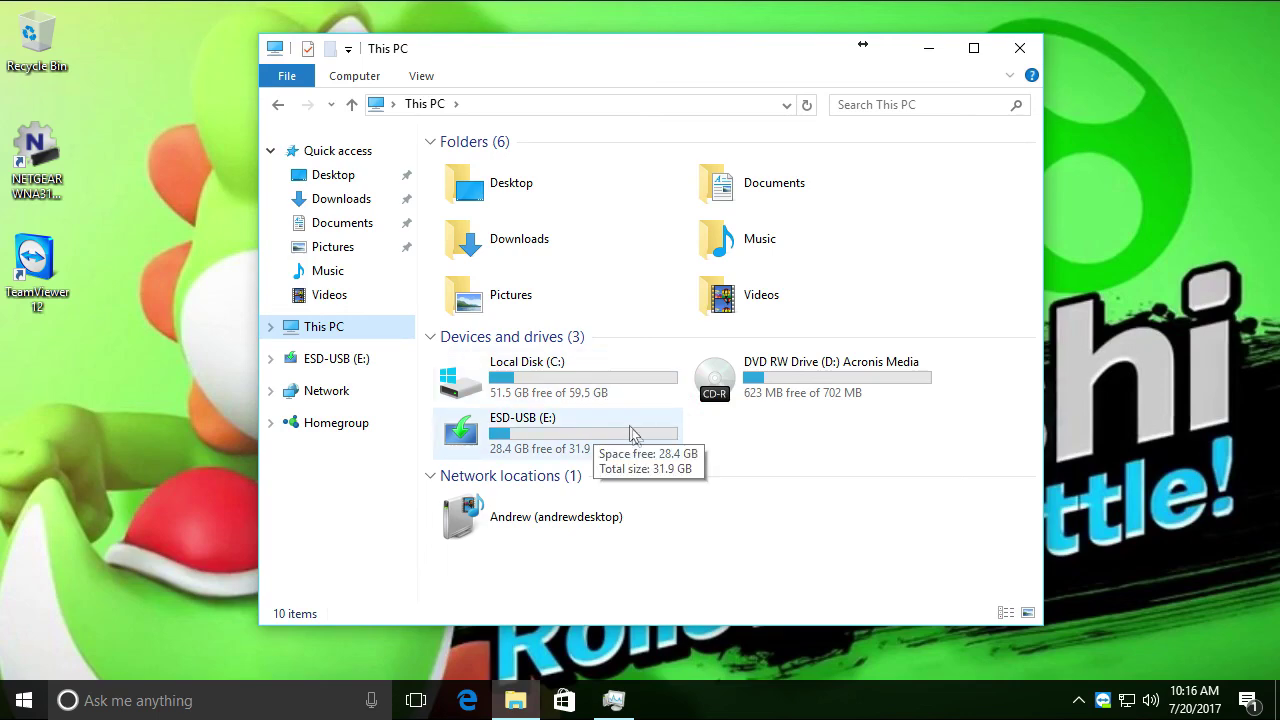
Run diskmgmt.msc from the Run box and open the Action Center notifications
key("super+r")
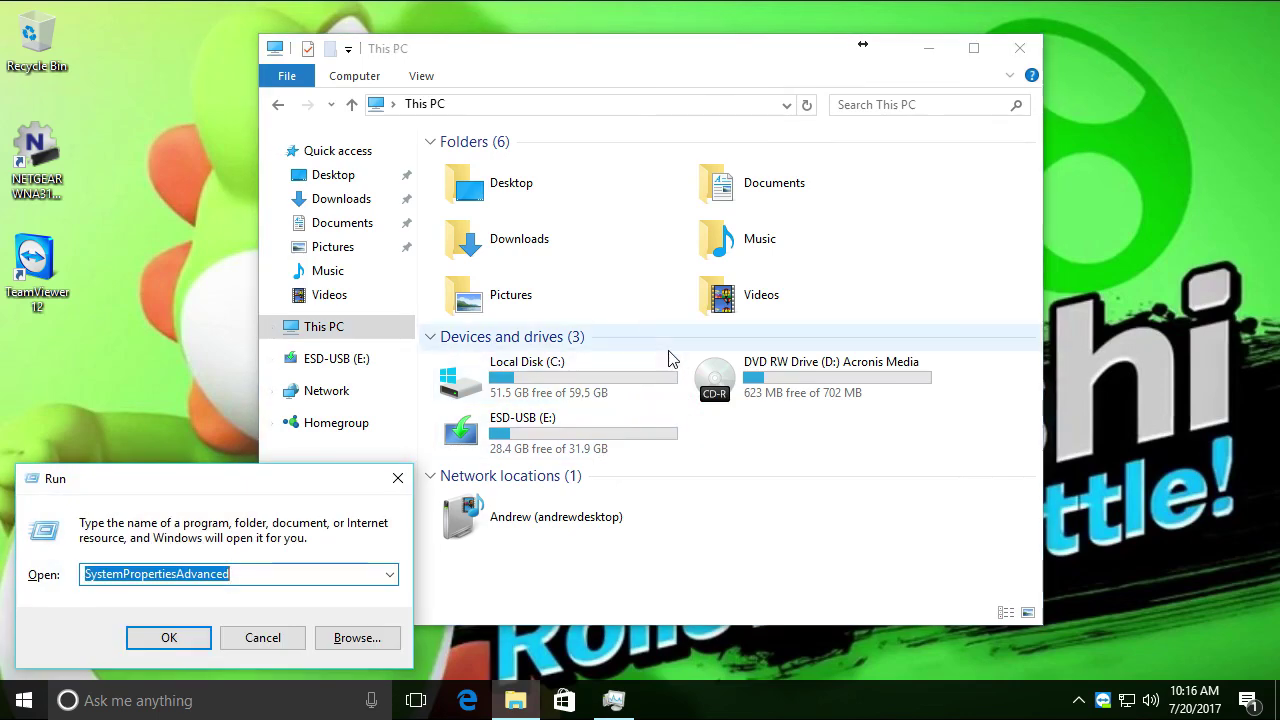
type("disk")
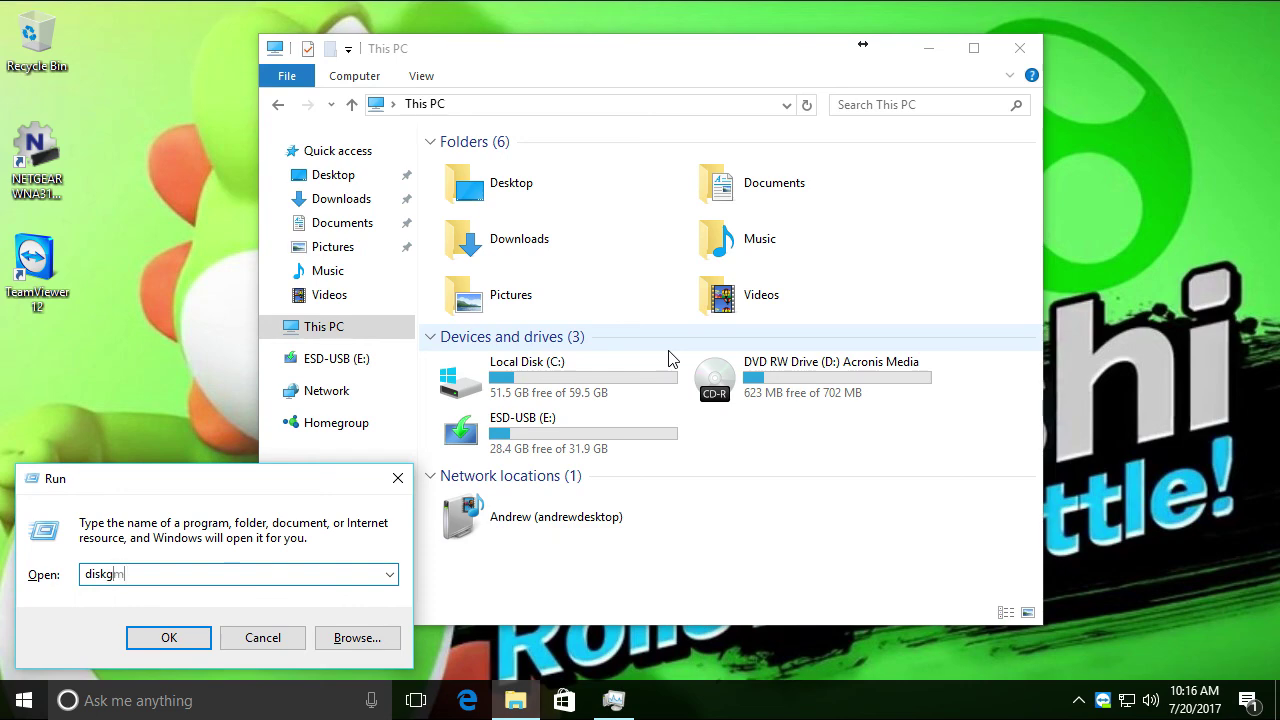
type("mgmt.msc")
key("Return")
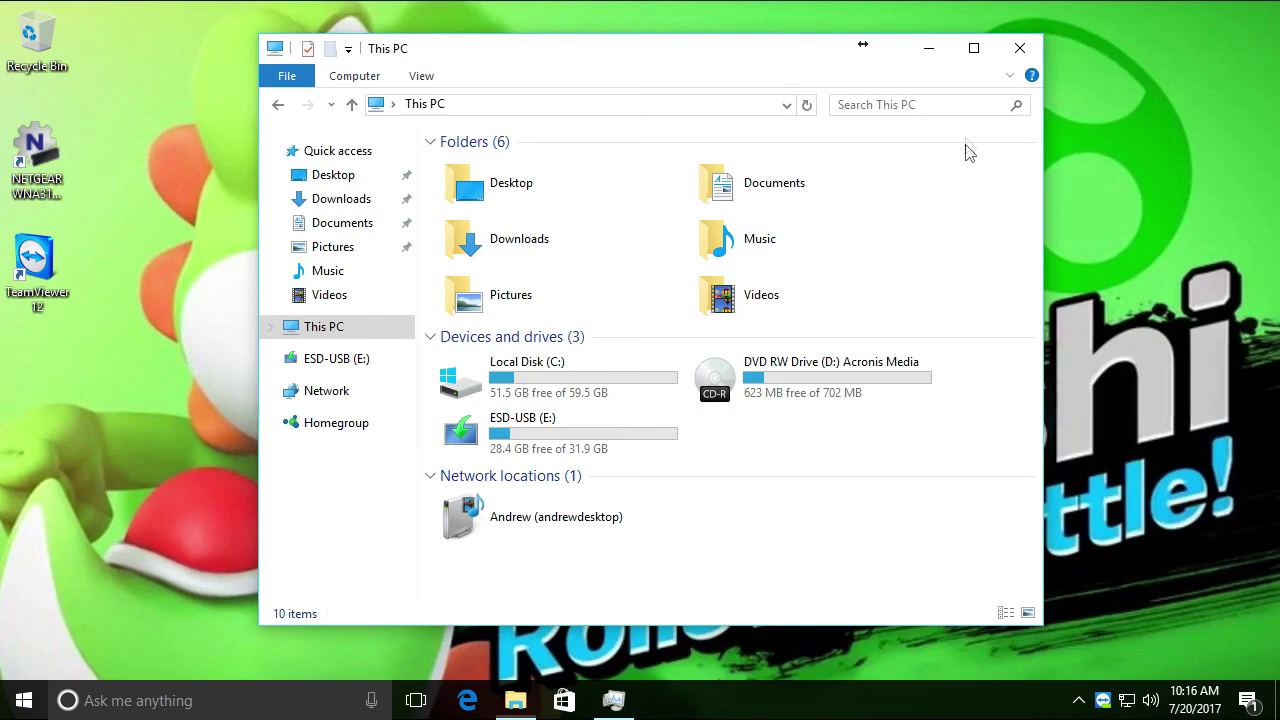
left_click_drag(1020, 215, 900, 300)
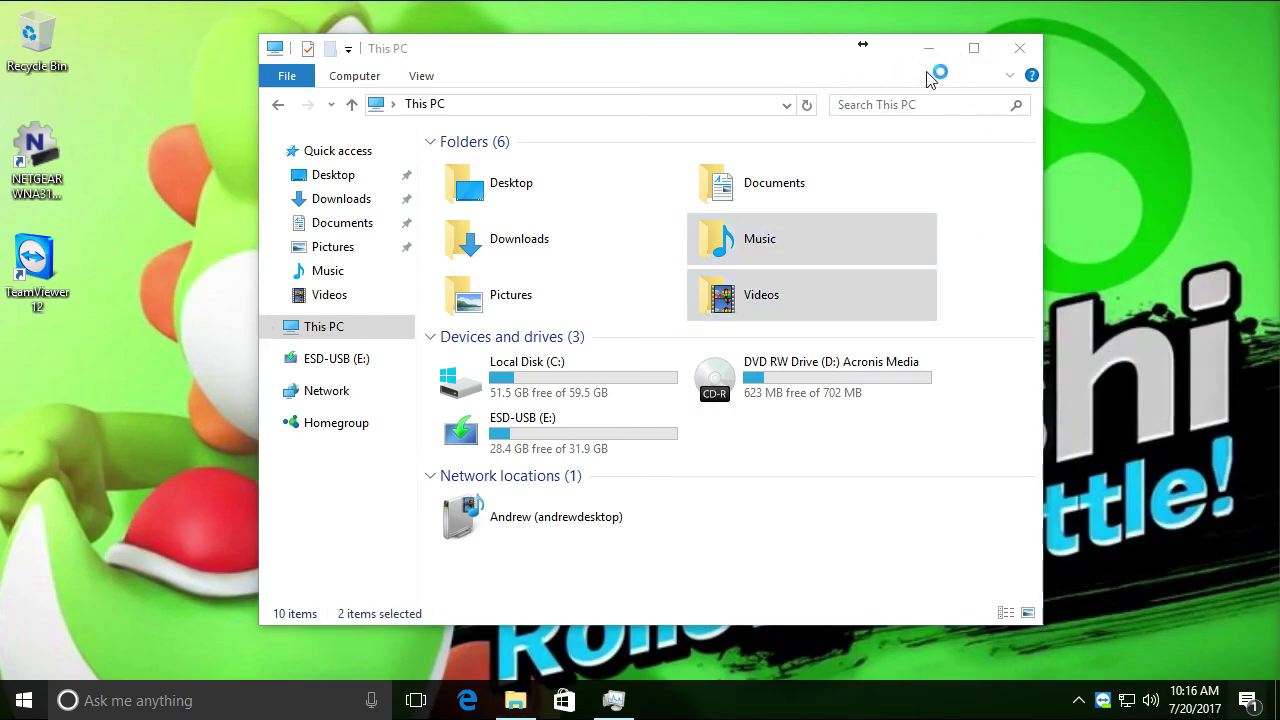
key("super+a")
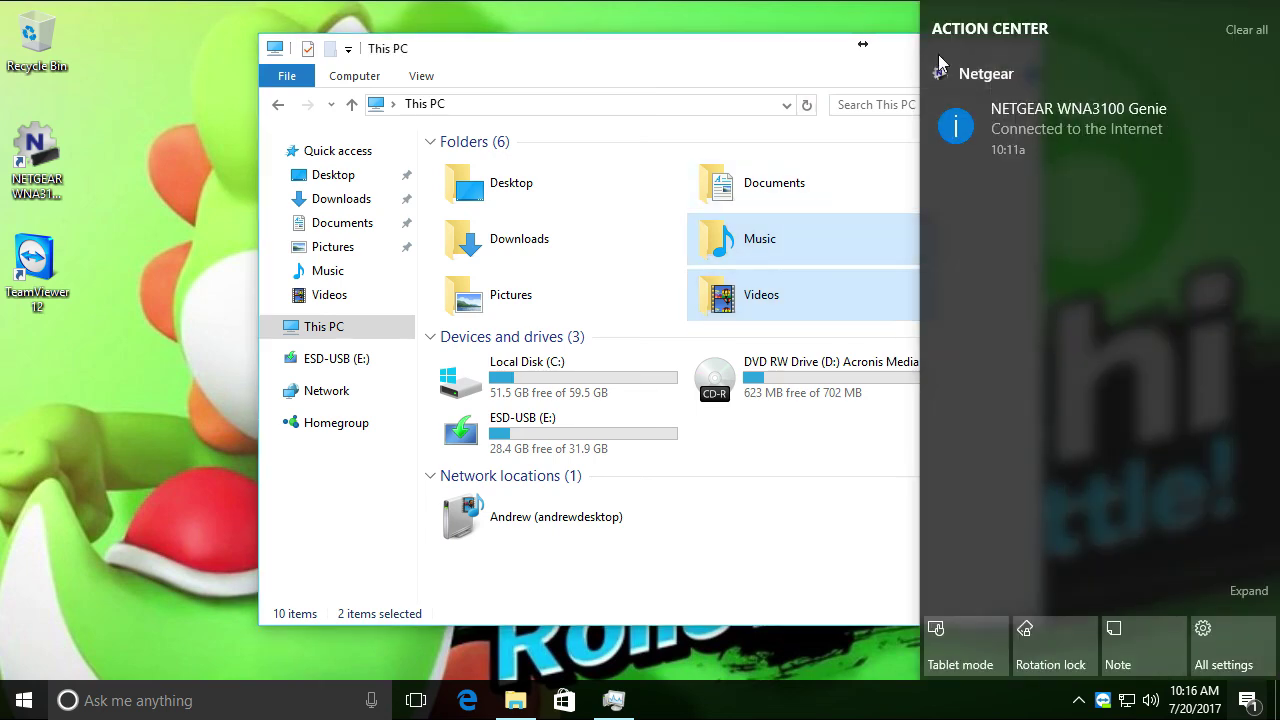
Close the notifications and minimize the This PC window to clear the desktop
left_click(917, 56)
left_click(925, 55)
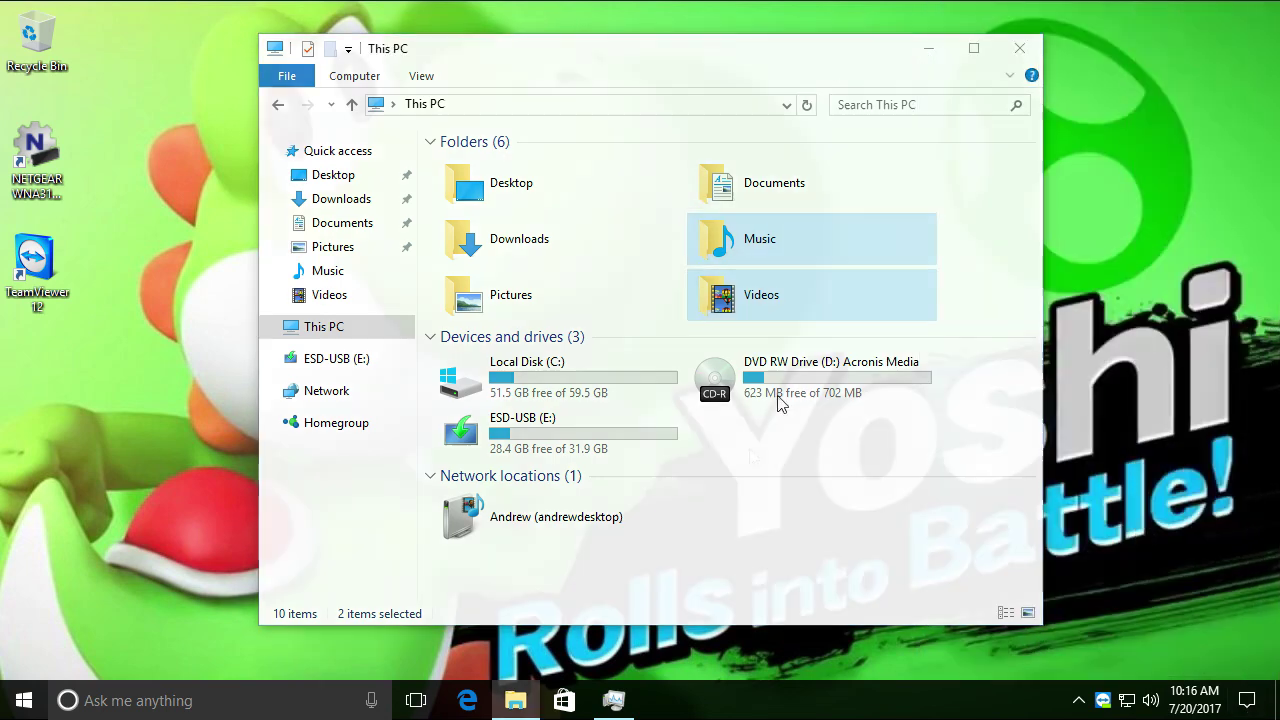
left_click(5, 698)
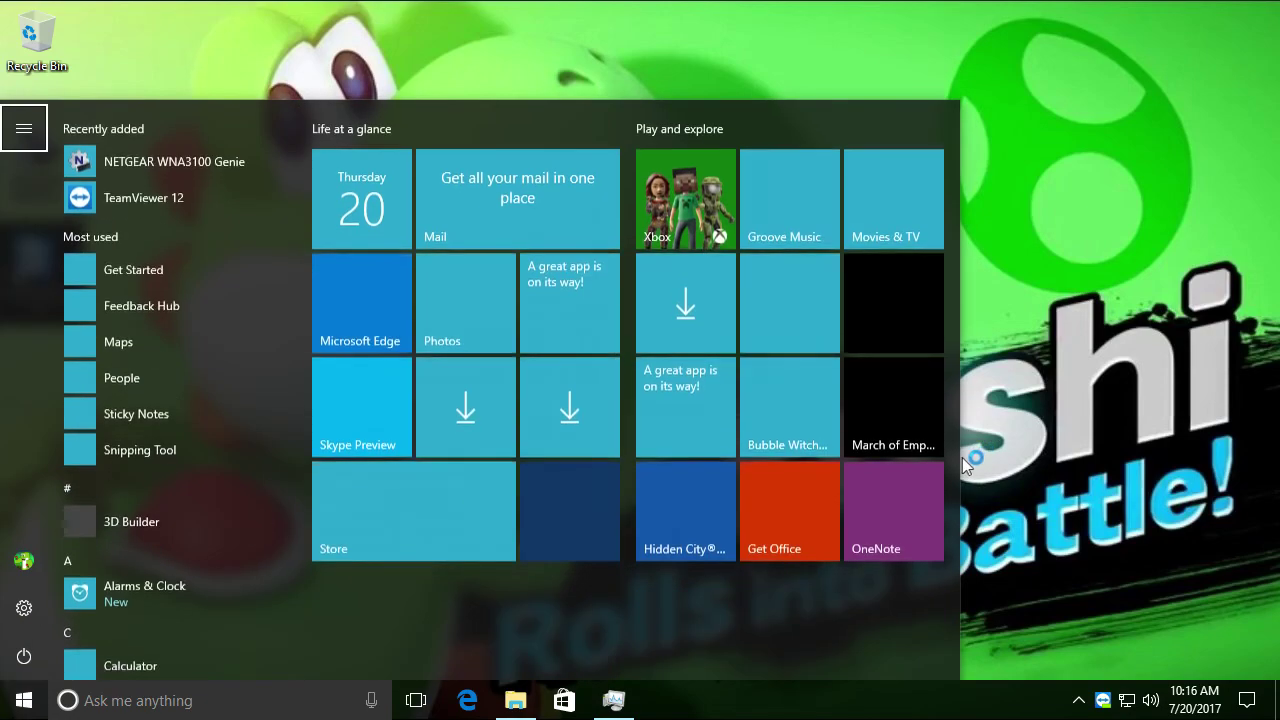
left_click(962, 456)
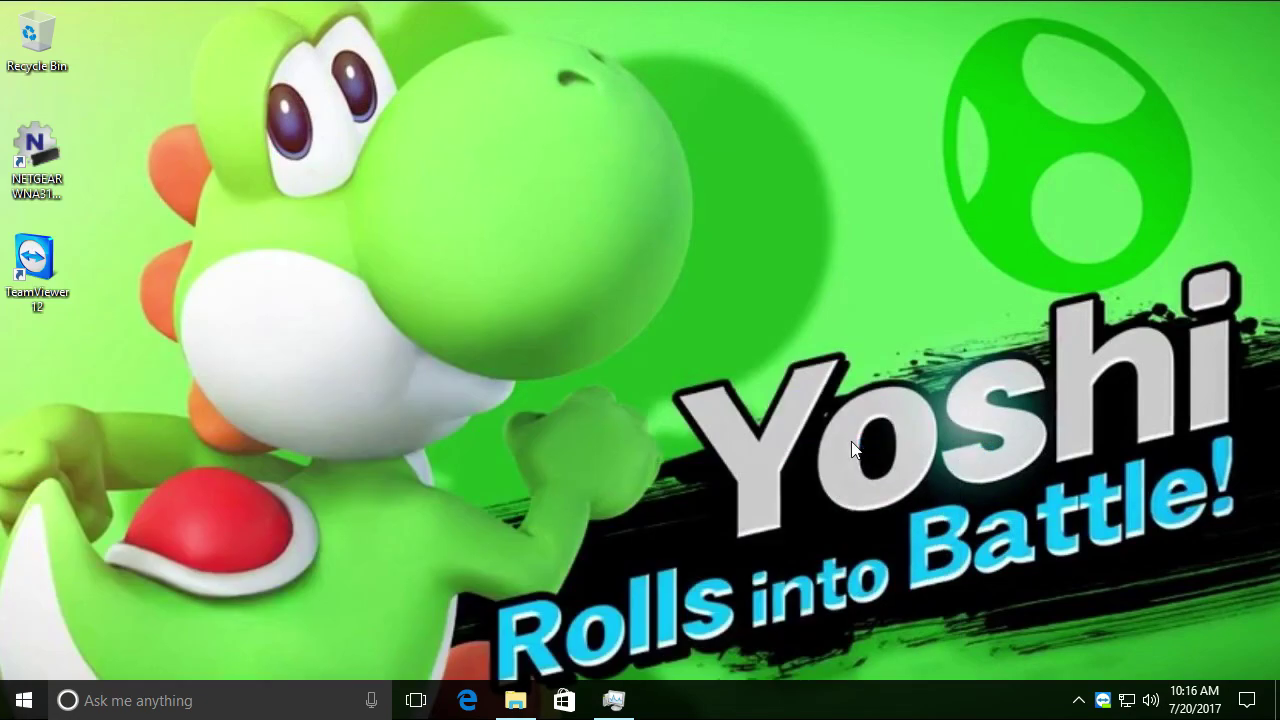
Run diskmgmt.msc and cancel the Dropbox Camera Upload prompt
key("super+r")
key("Return")
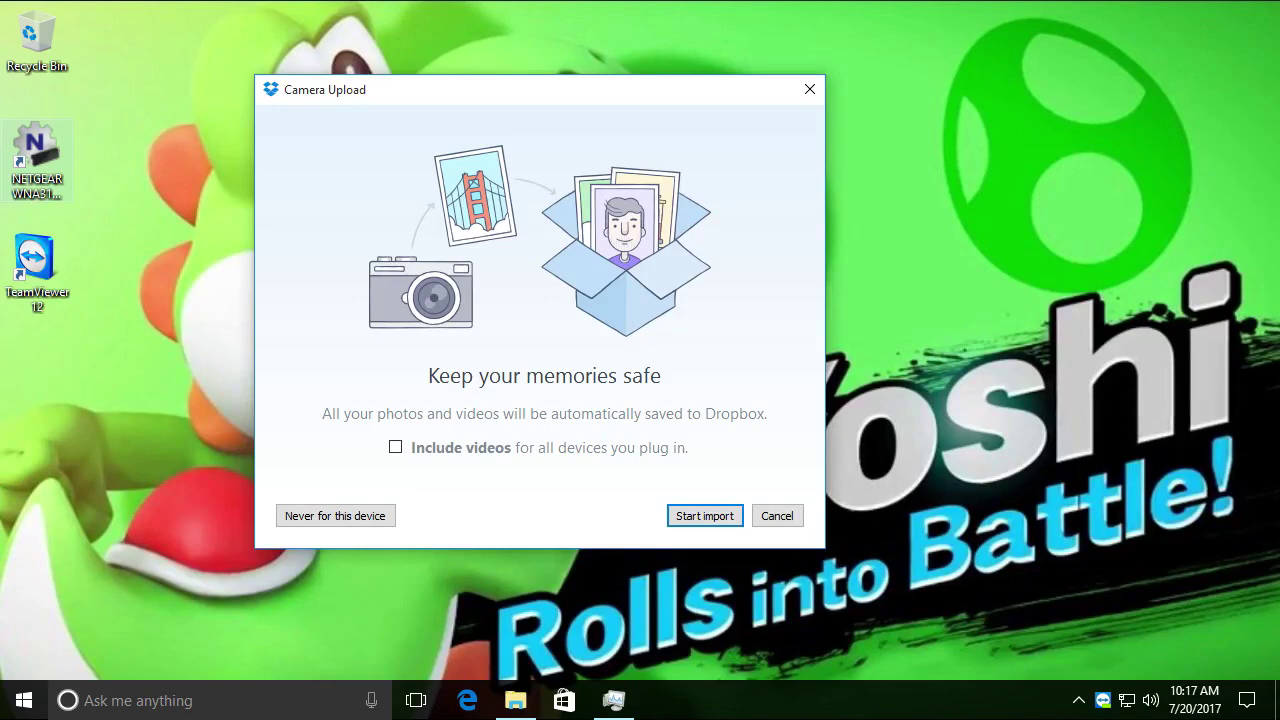
left_click(779, 518)
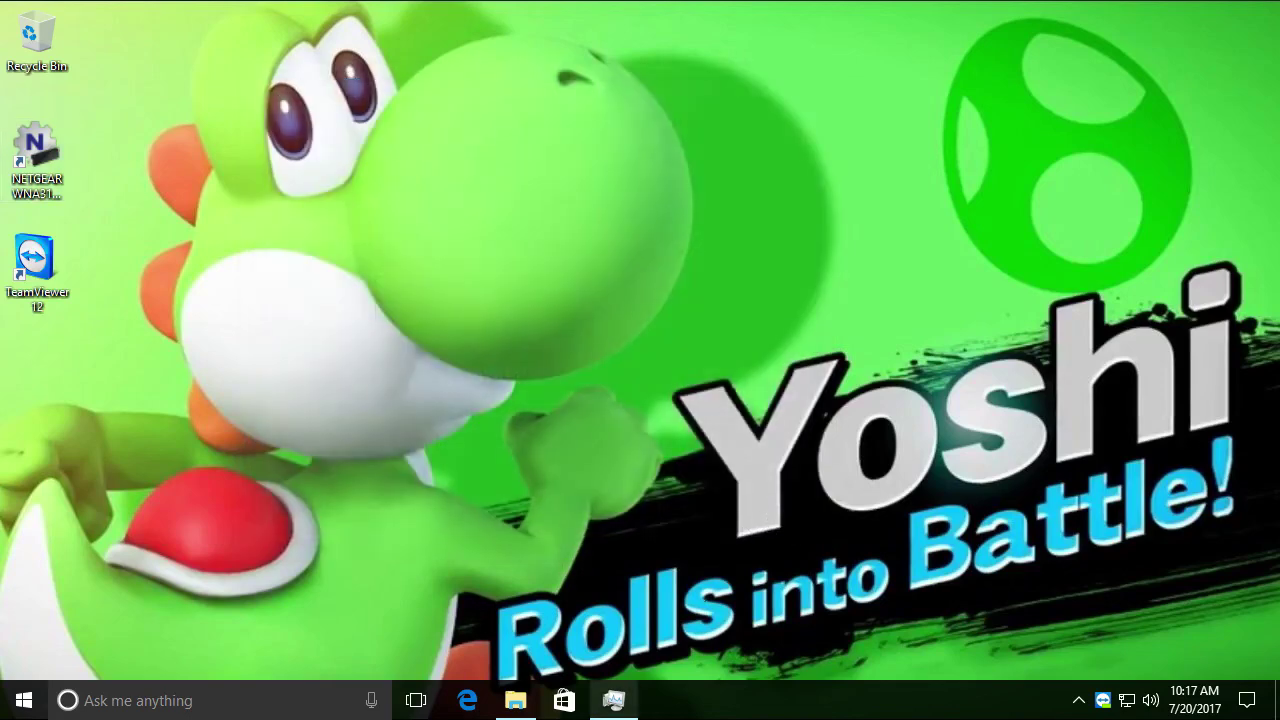
mouse_move(614, 700)
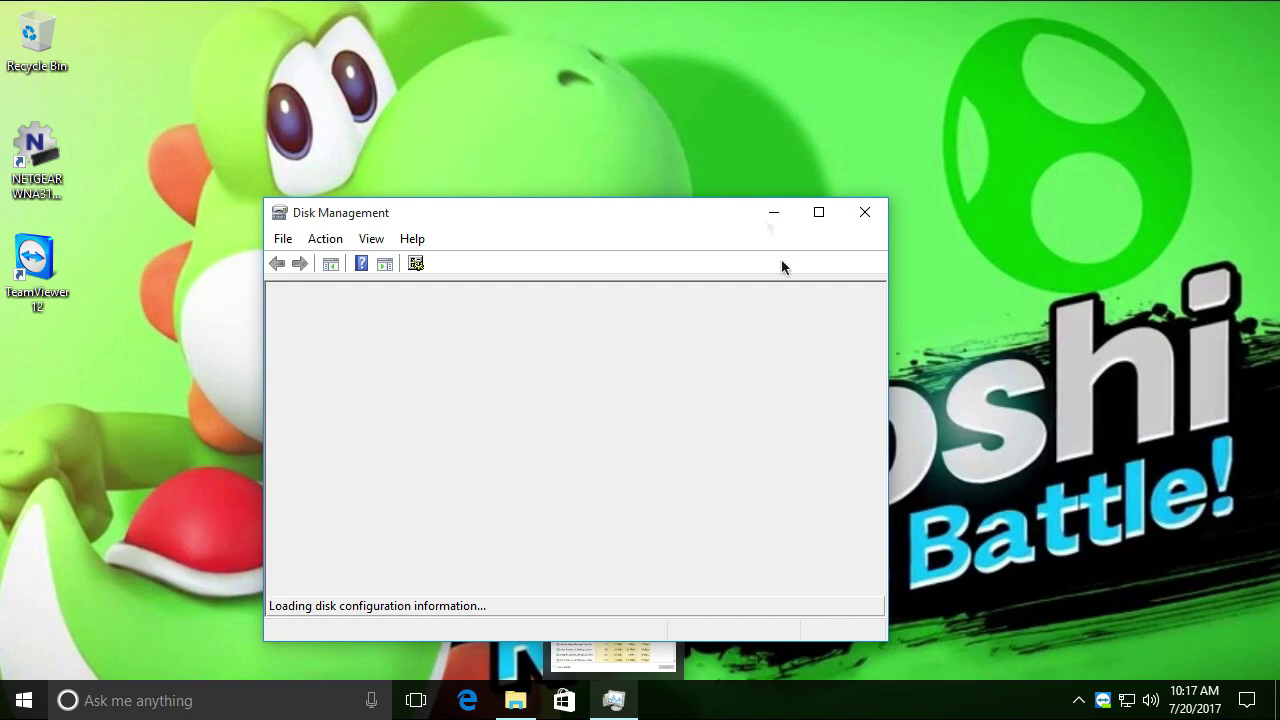
Enlarge Disk Management to nearly fill the screen and reveal the second window beneath
left_click_drag(657, 214, 645, 183)
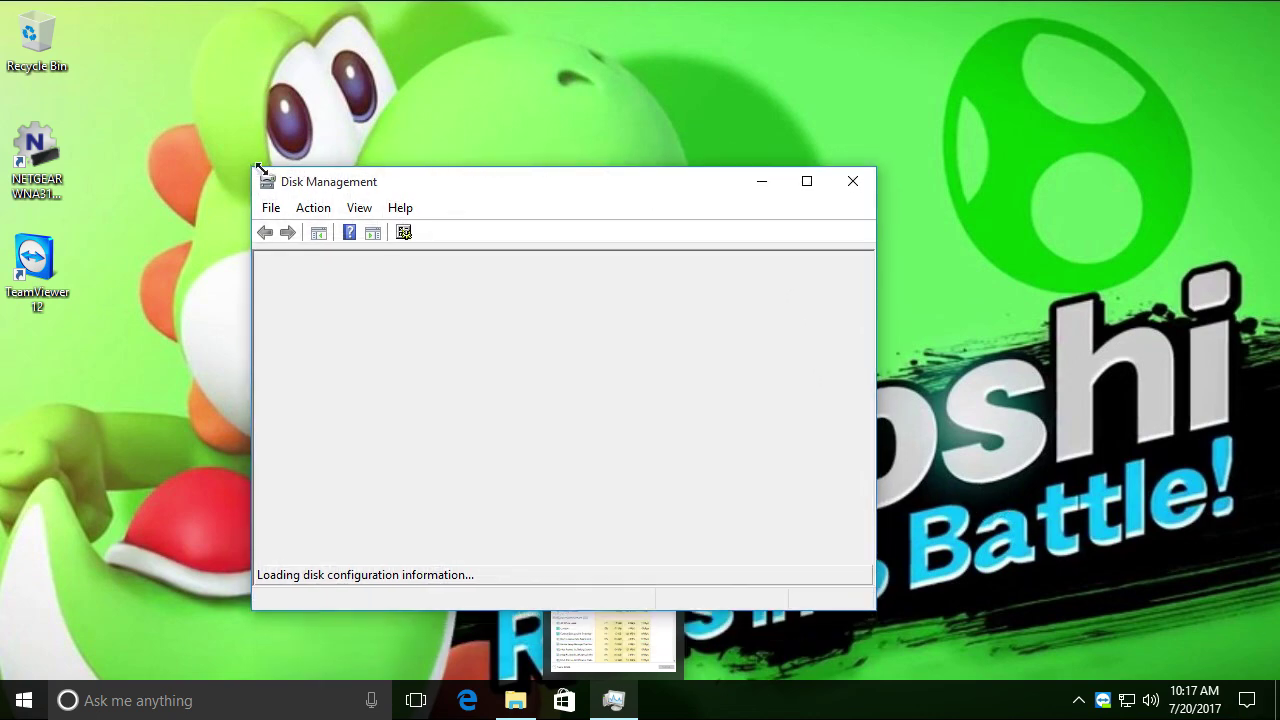
left_click_drag(246, 171, 1, 2)
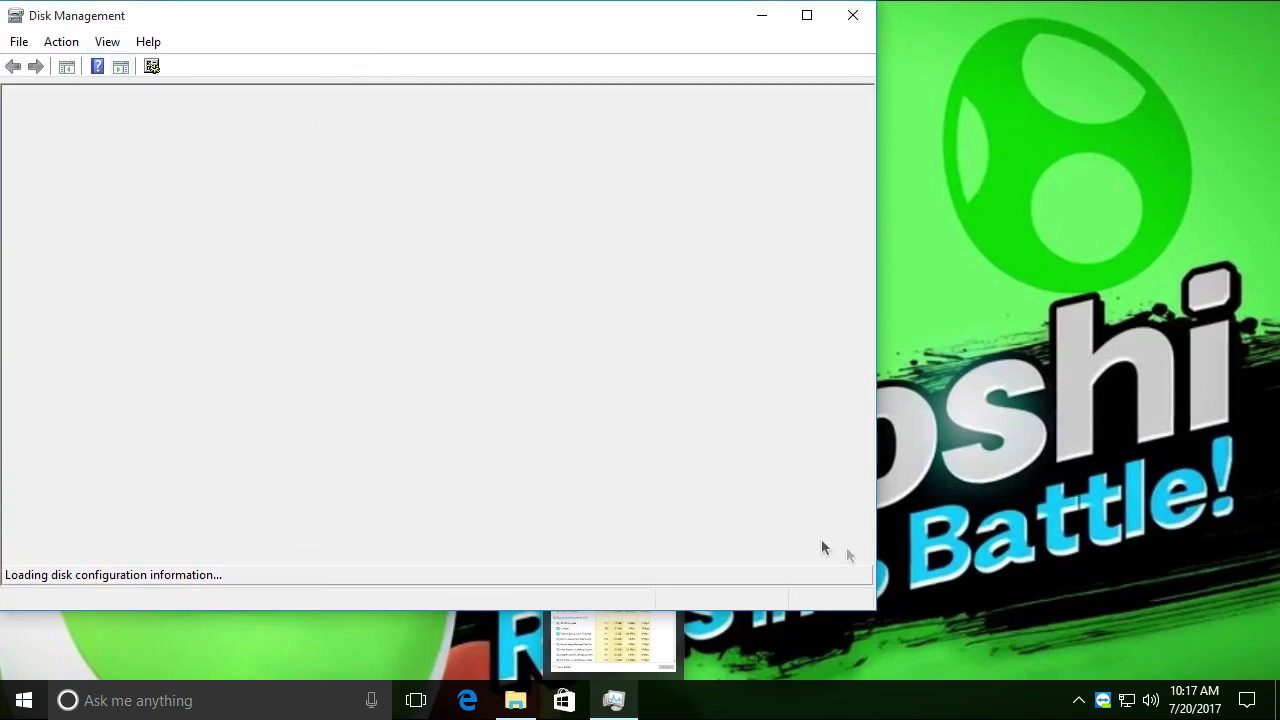
left_click_drag(878, 616, 1278, 718)
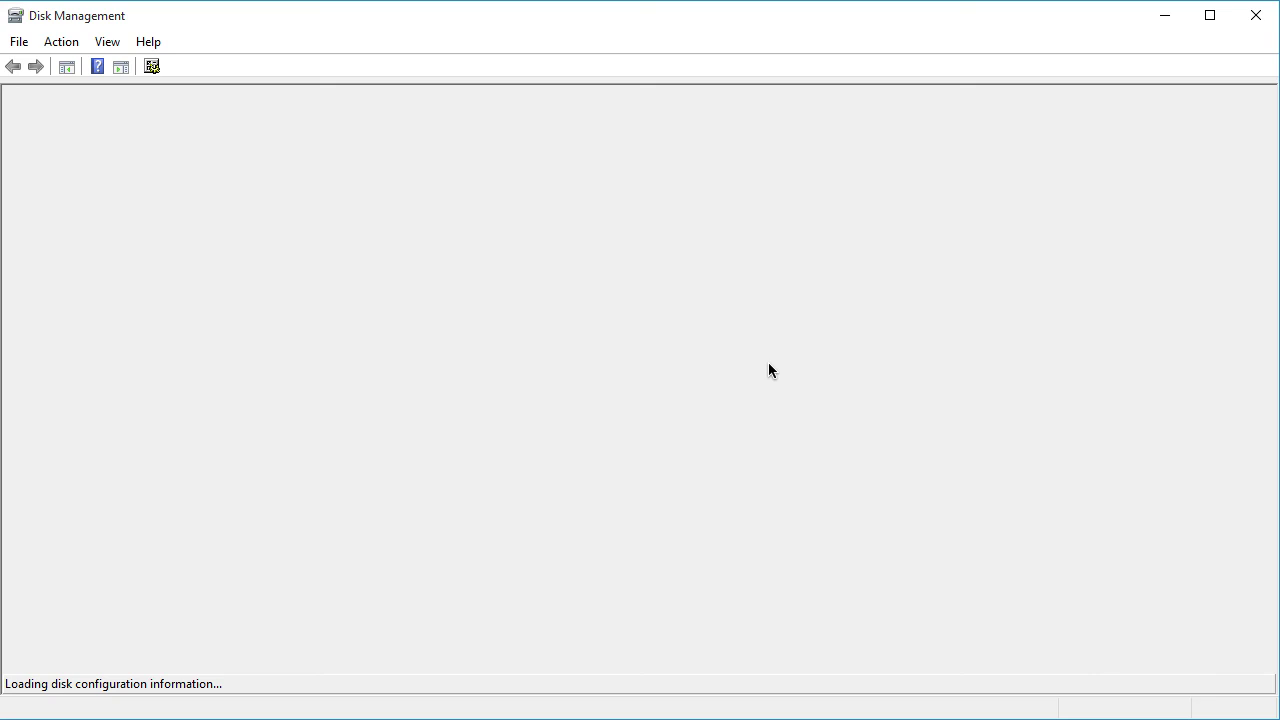
left_click_drag(797, 6, 1256, 25)
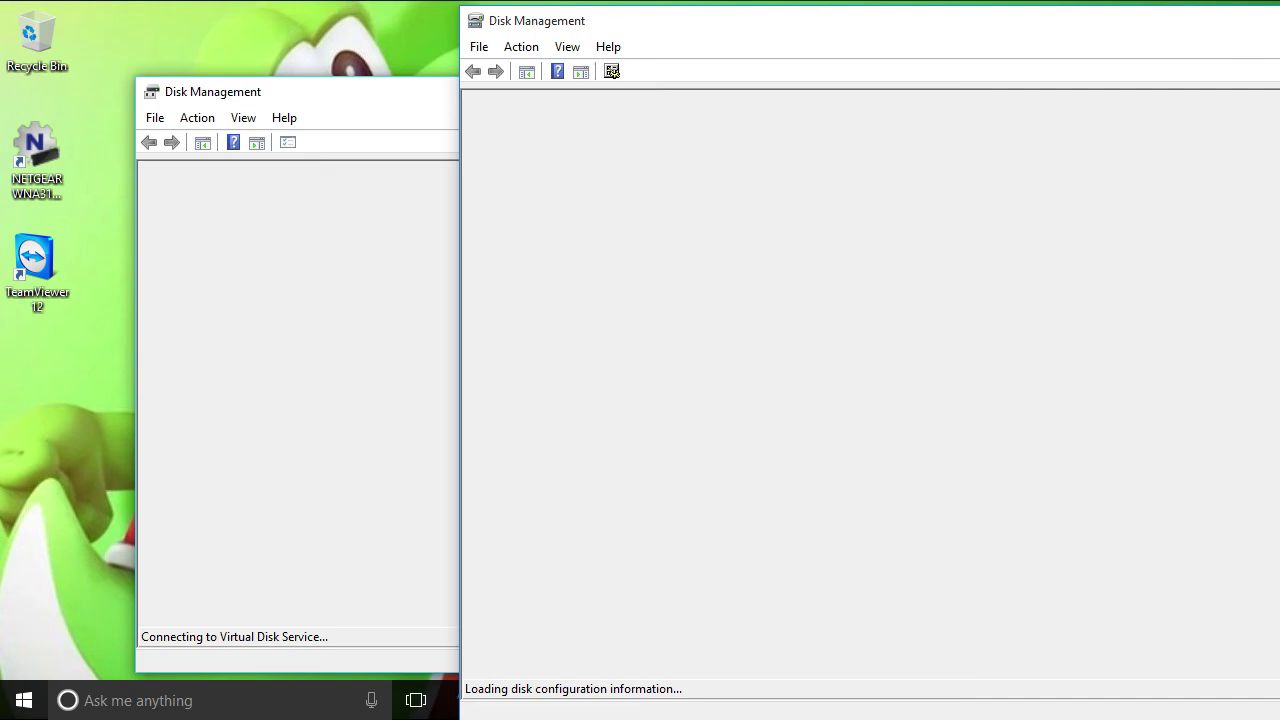
left_click_drag(1069, 29, 982, 24)
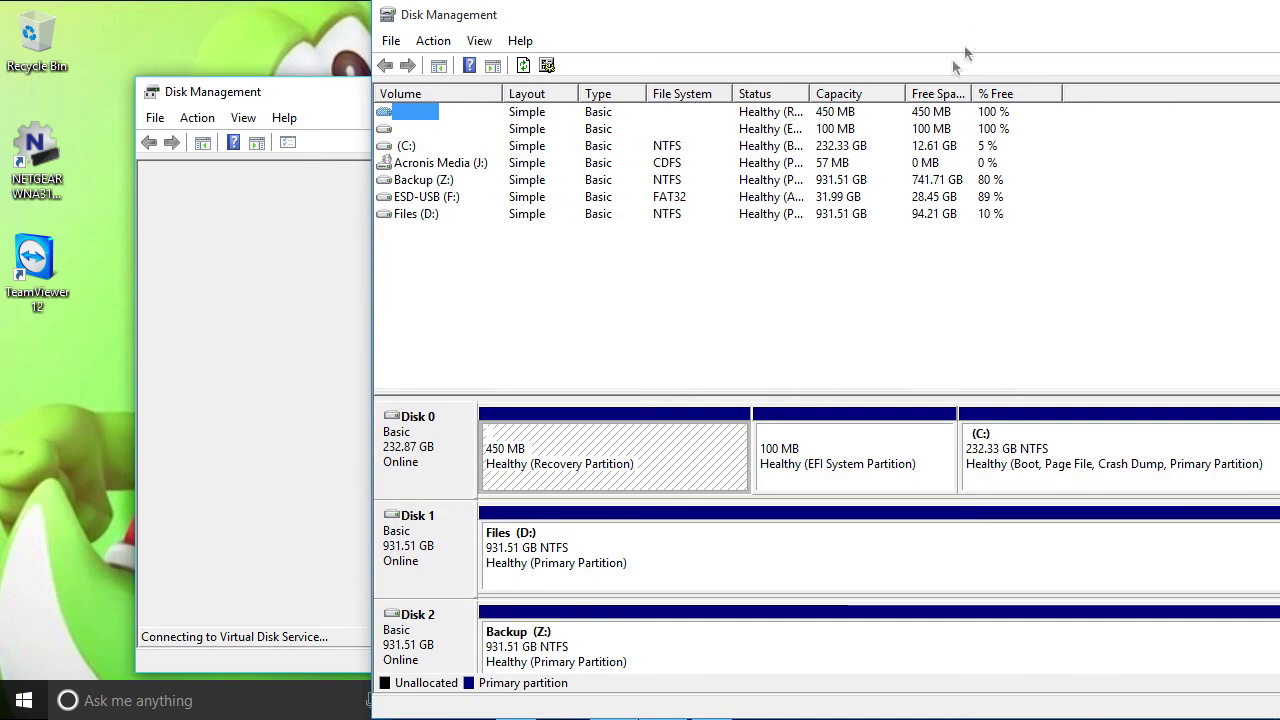
Select ESD-USB (F:) to view Disk 7's FAT32 partition, then close the large window
left_click(428, 198)
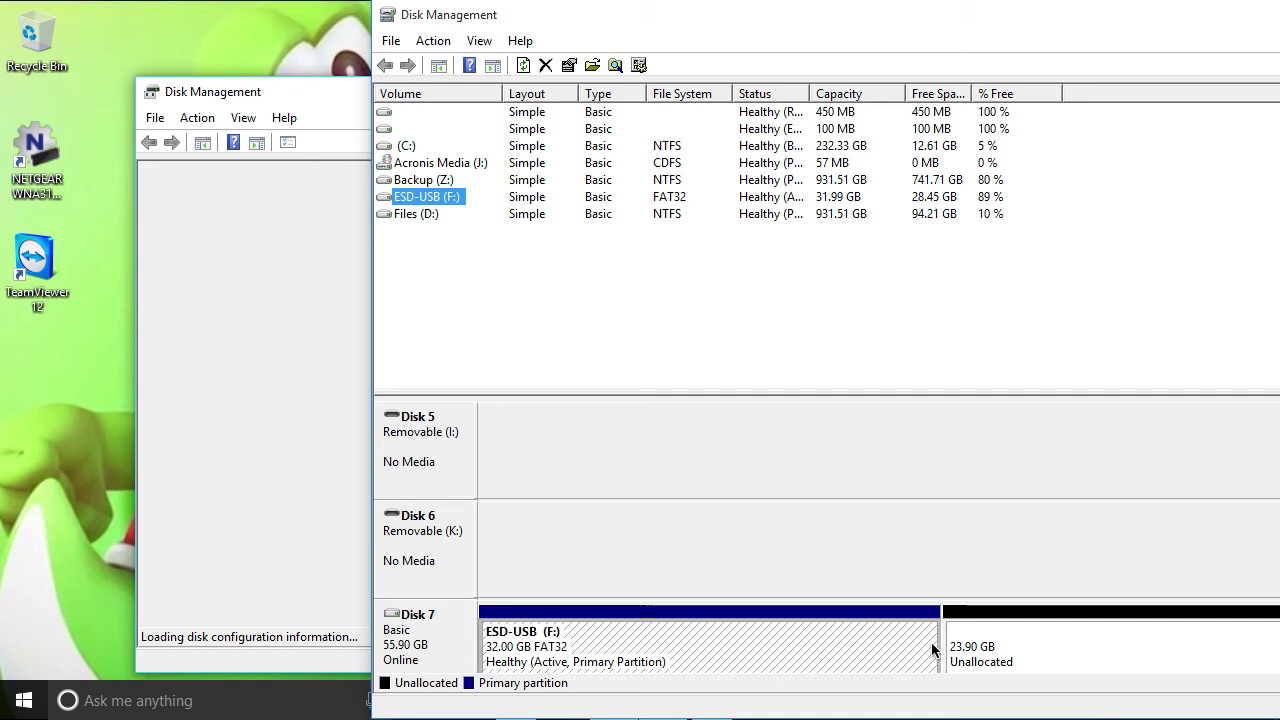
left_click(524, 655)
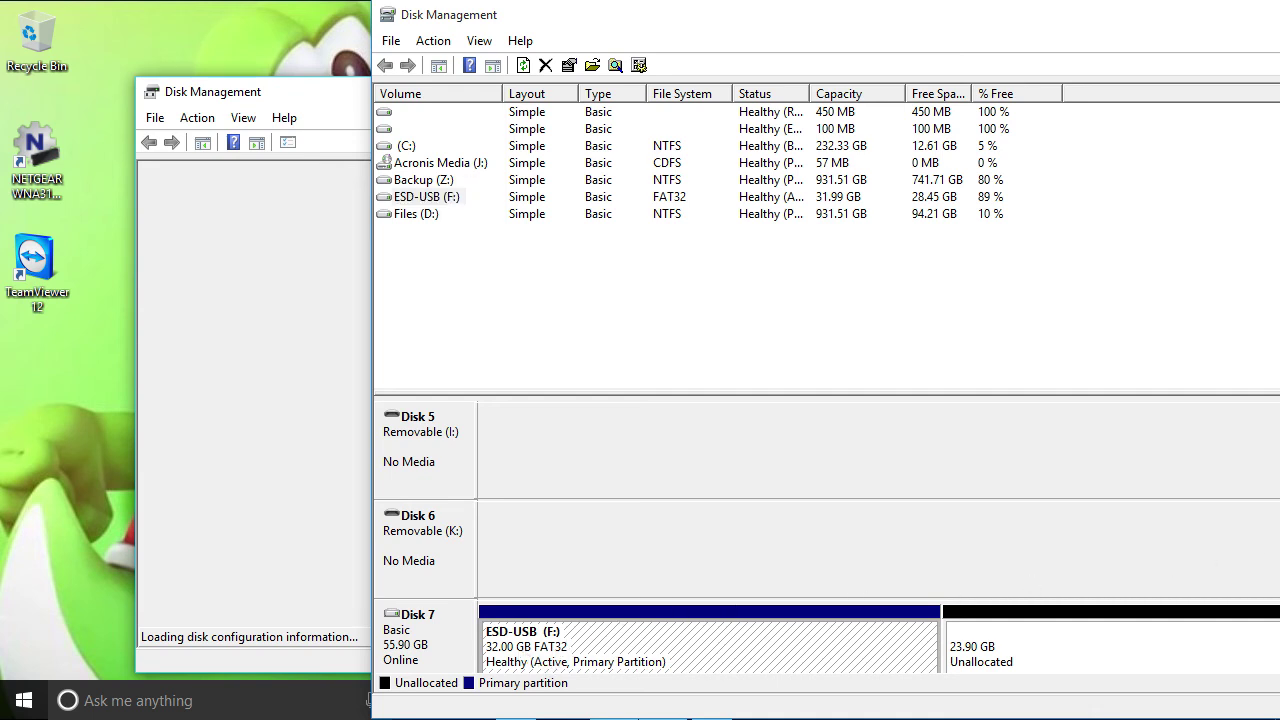
scroll(878, 540, "down", 1)
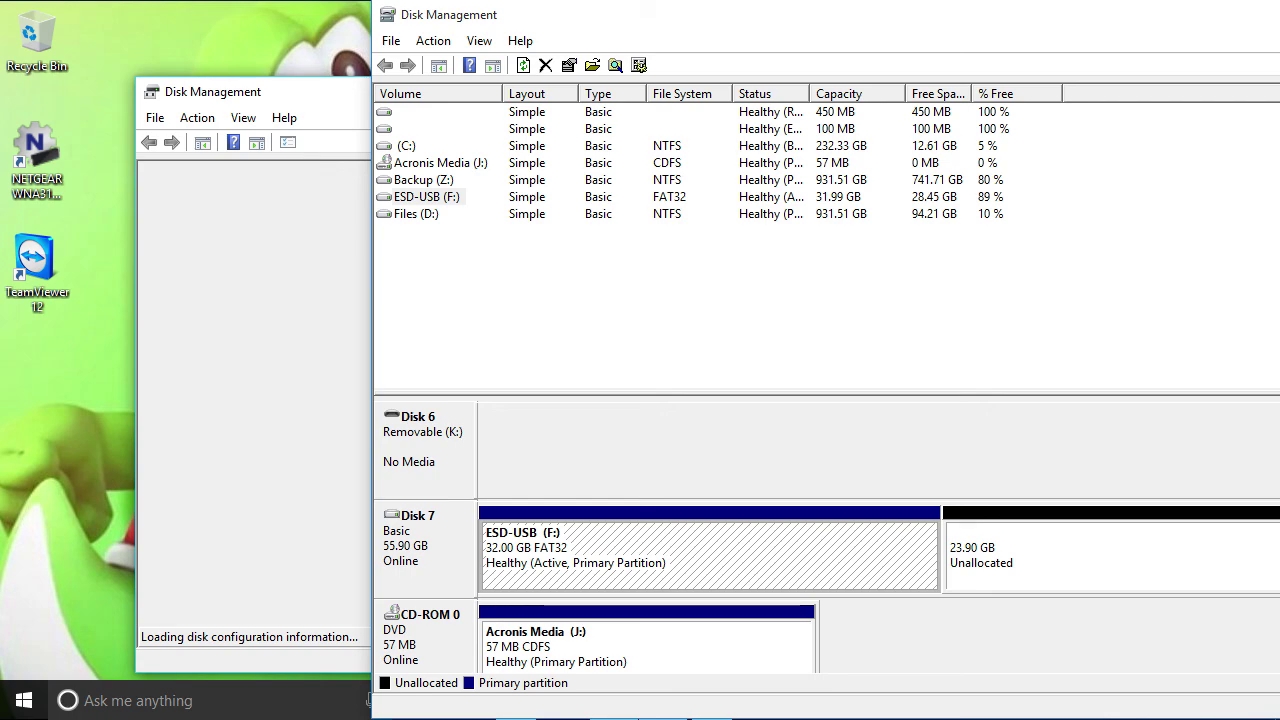
key("alt+F4")
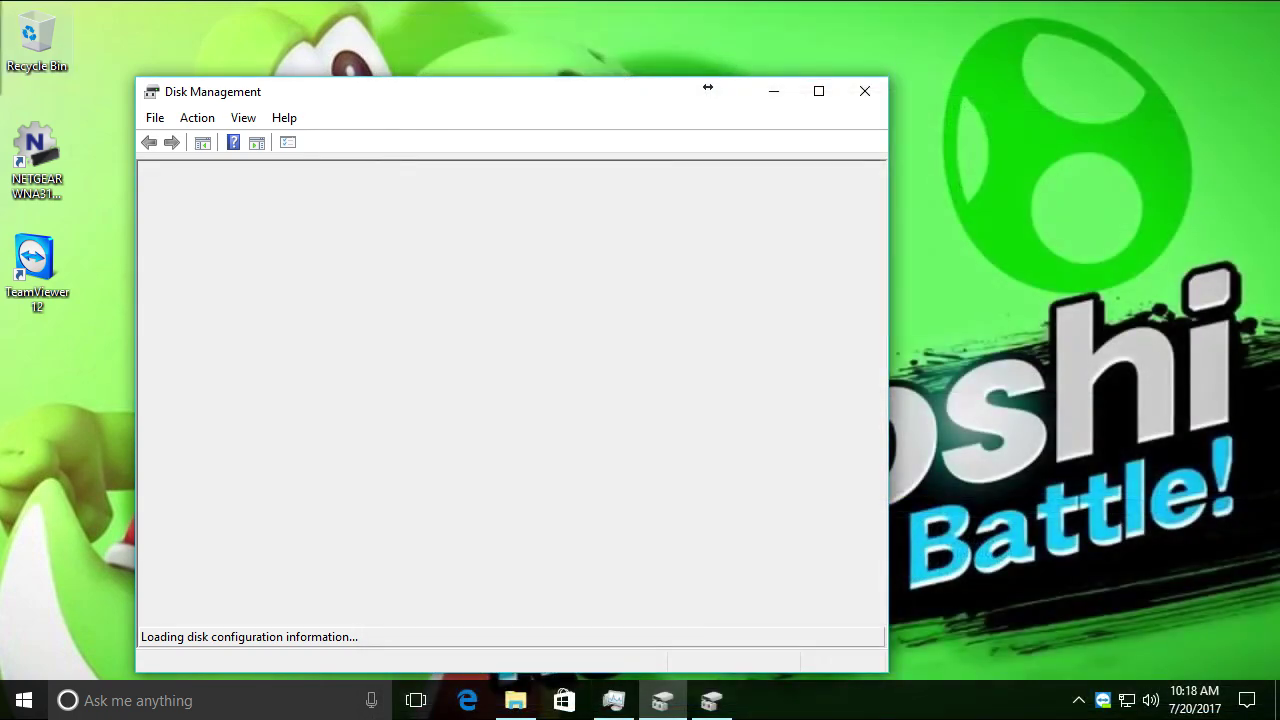
Assign a USB device to the VM via Removable Devices and cancel the guest restart
mouse_move(1, 13)
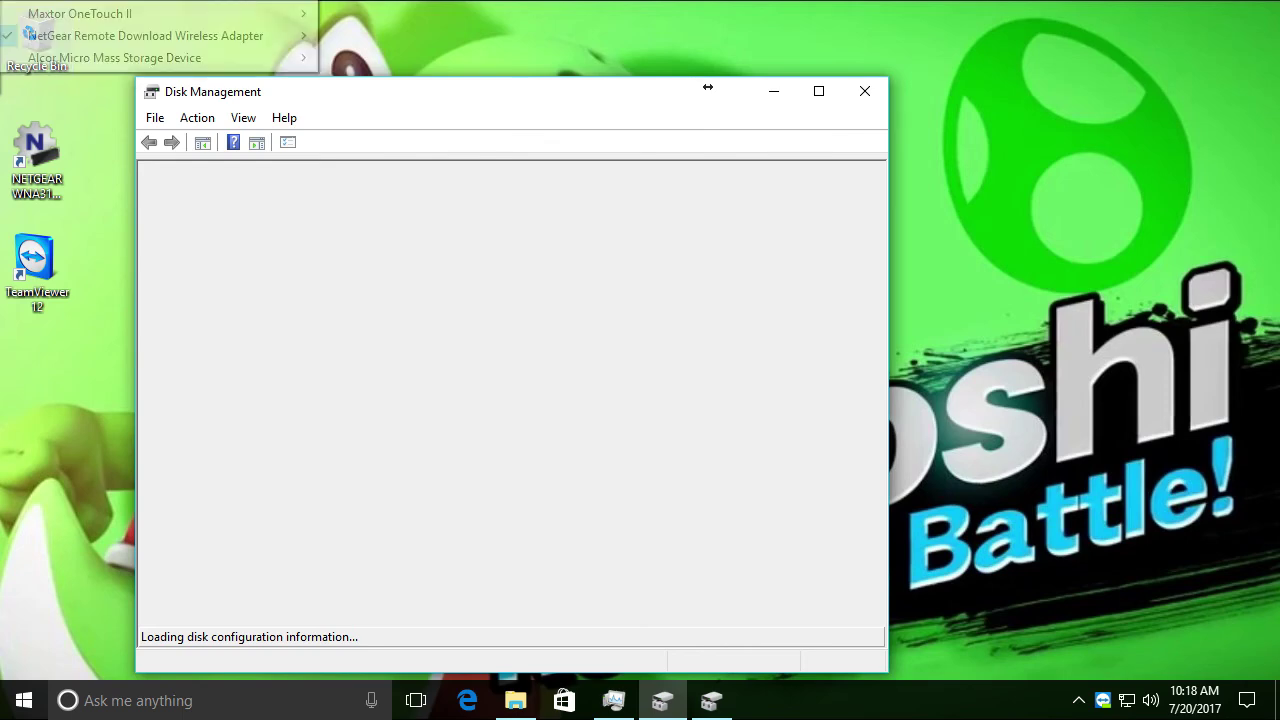
left_click(68, 18)
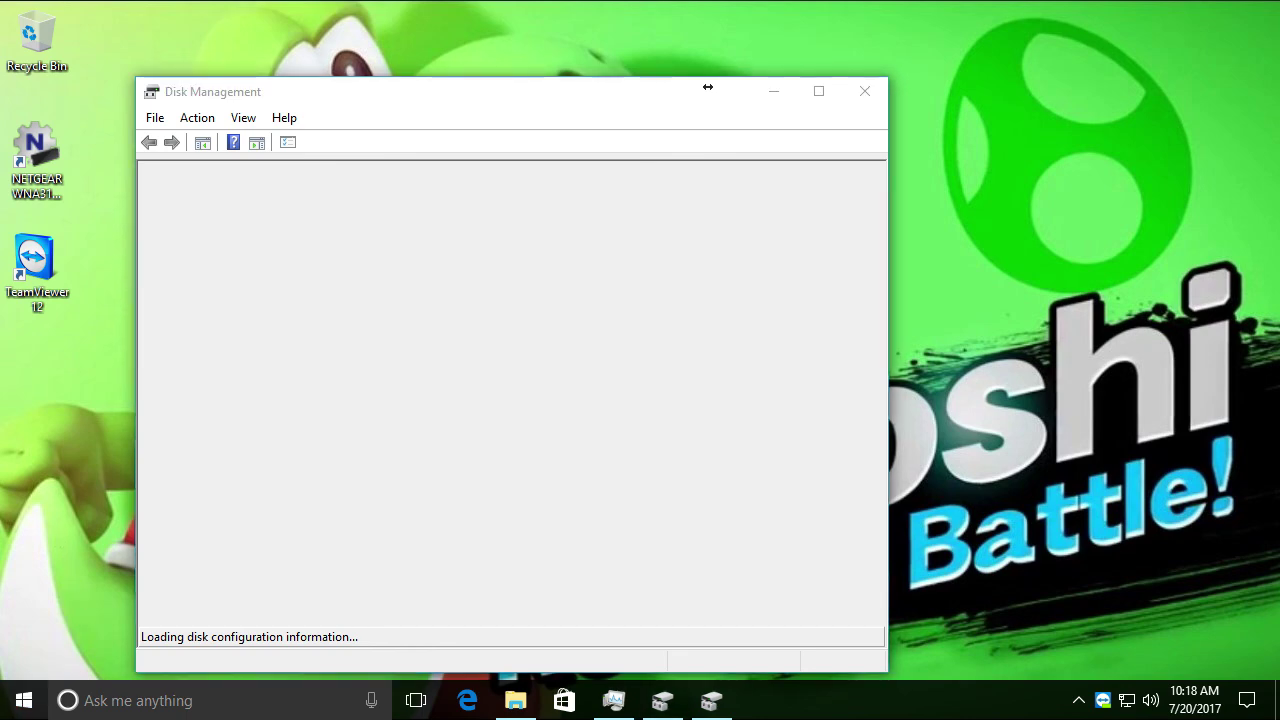
key("ctrl+r")
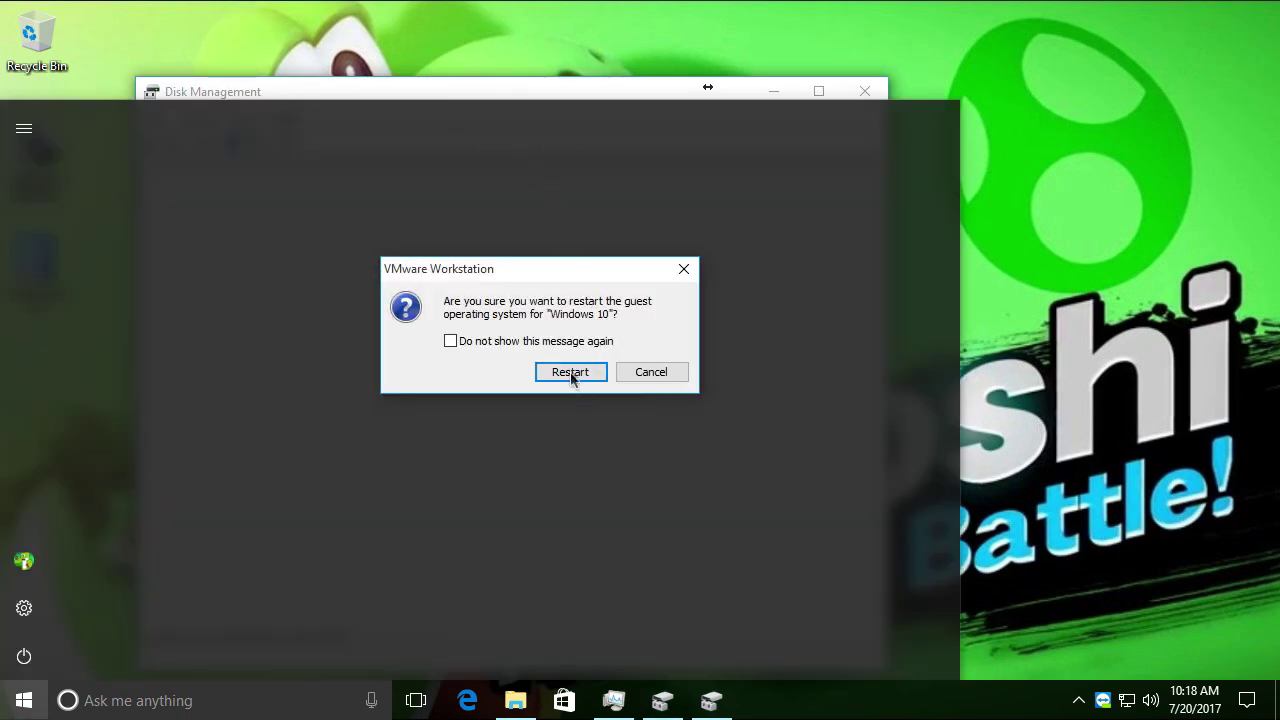
left_click(570, 372)
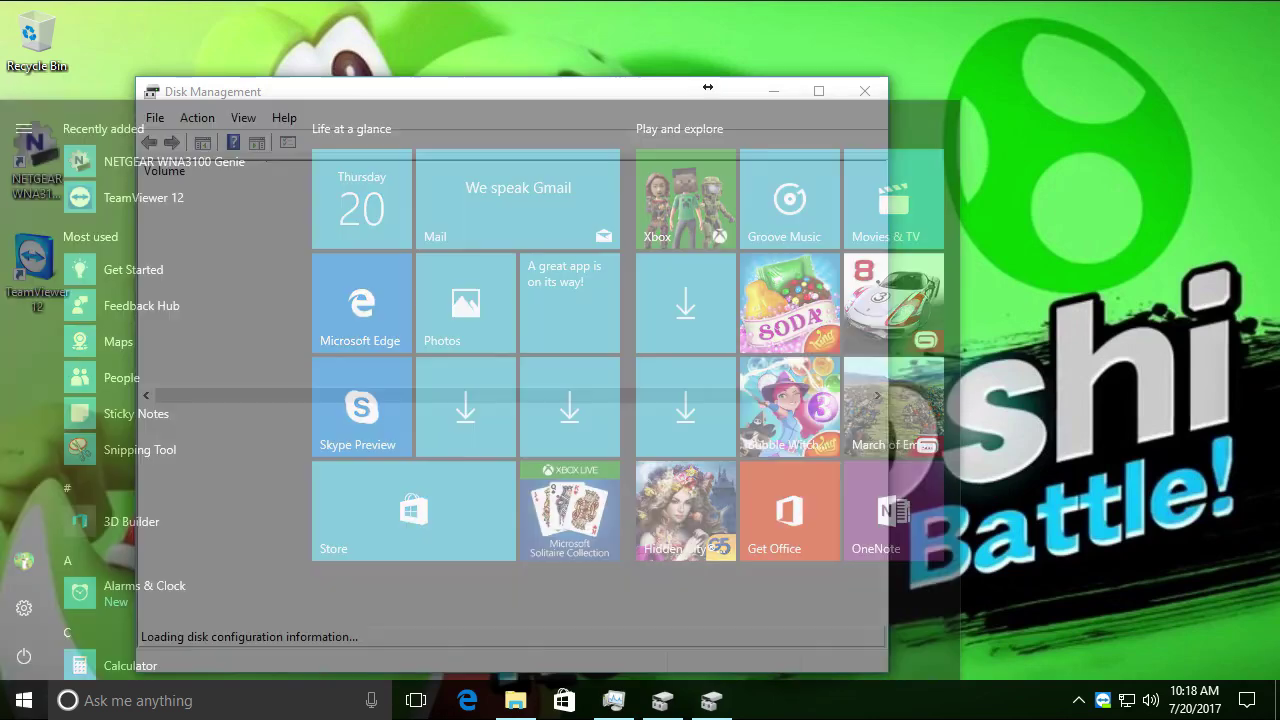
Close the Start menu, then minimize and restore Disk Management from the taskbar
left_click(390, 88)
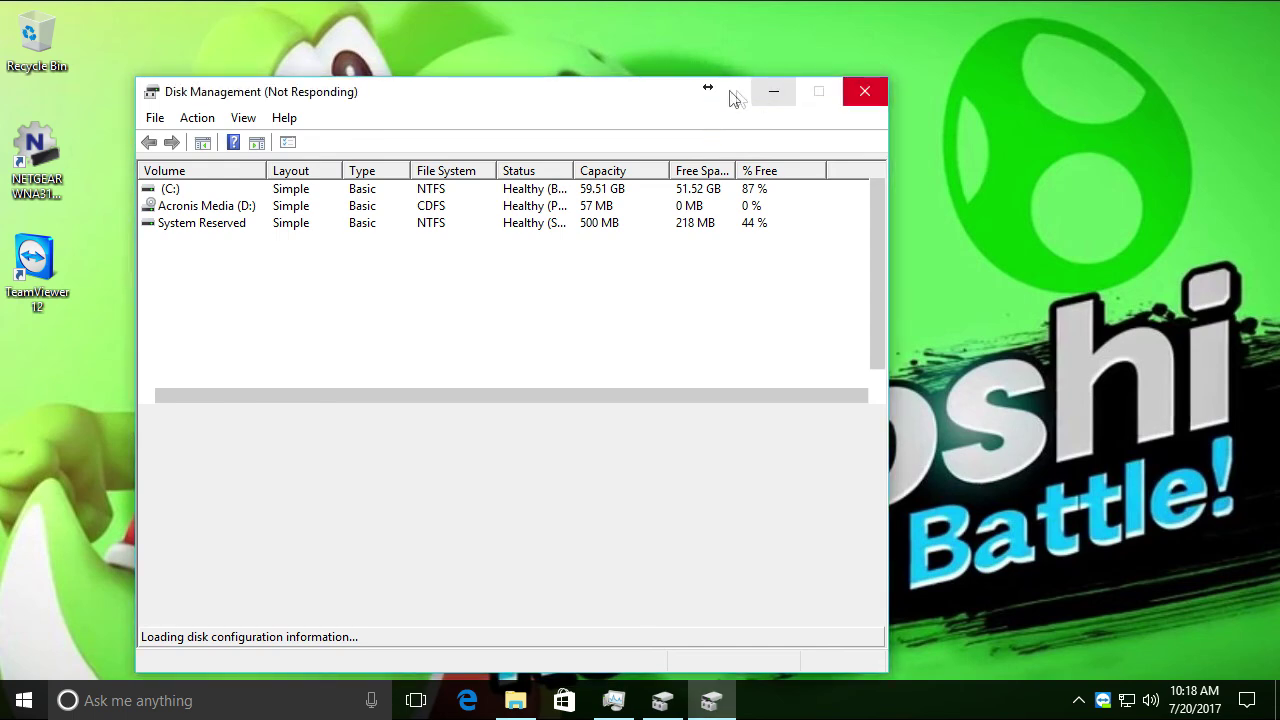
left_click(766, 96)
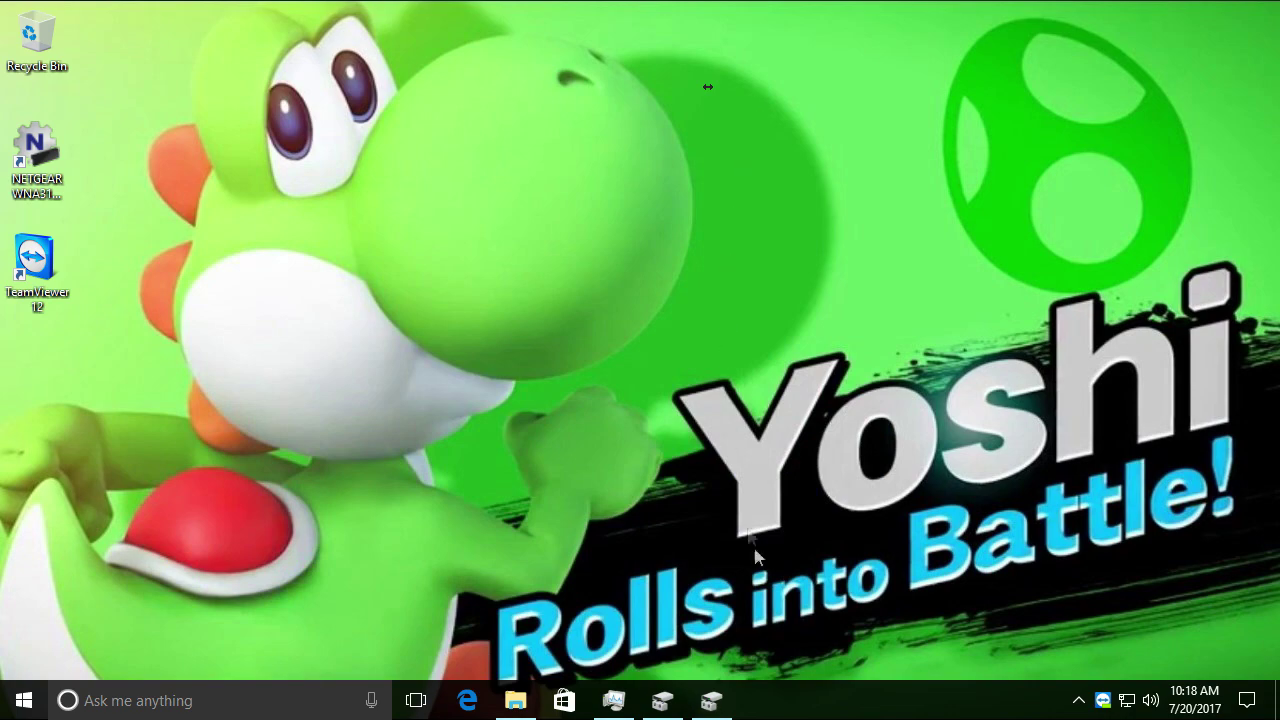
left_click(662, 700)
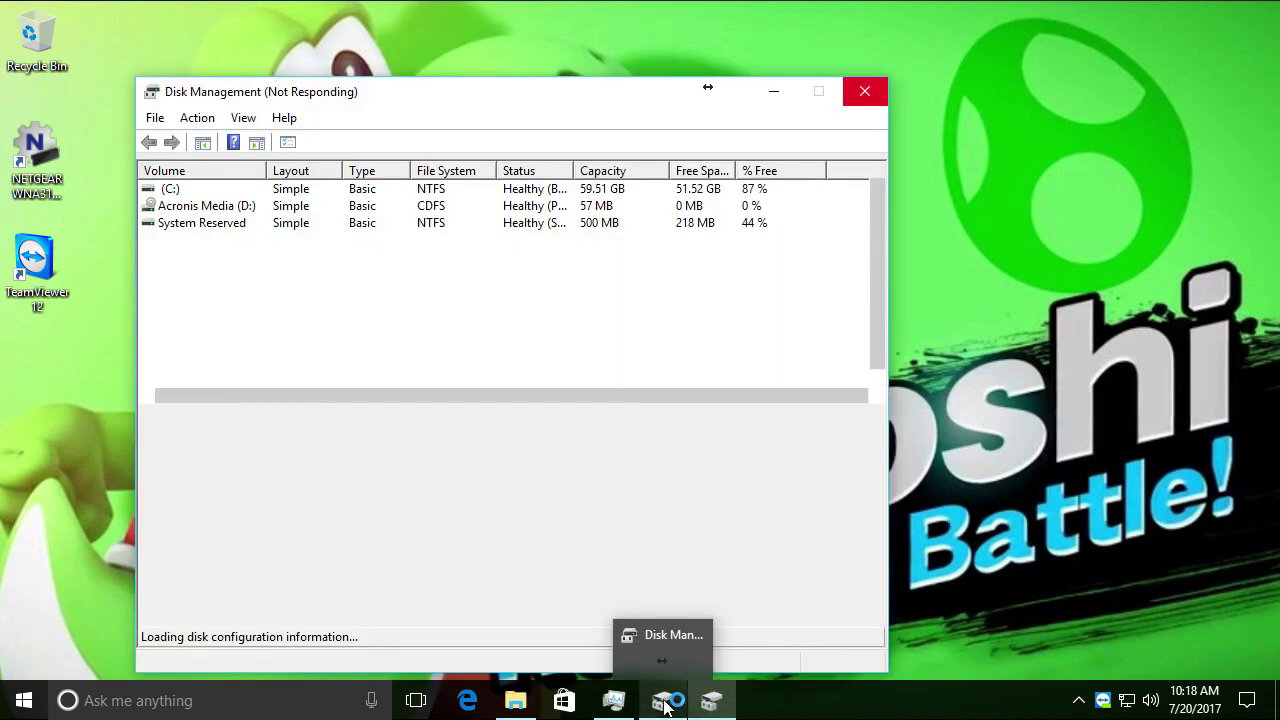
left_click(664, 704)
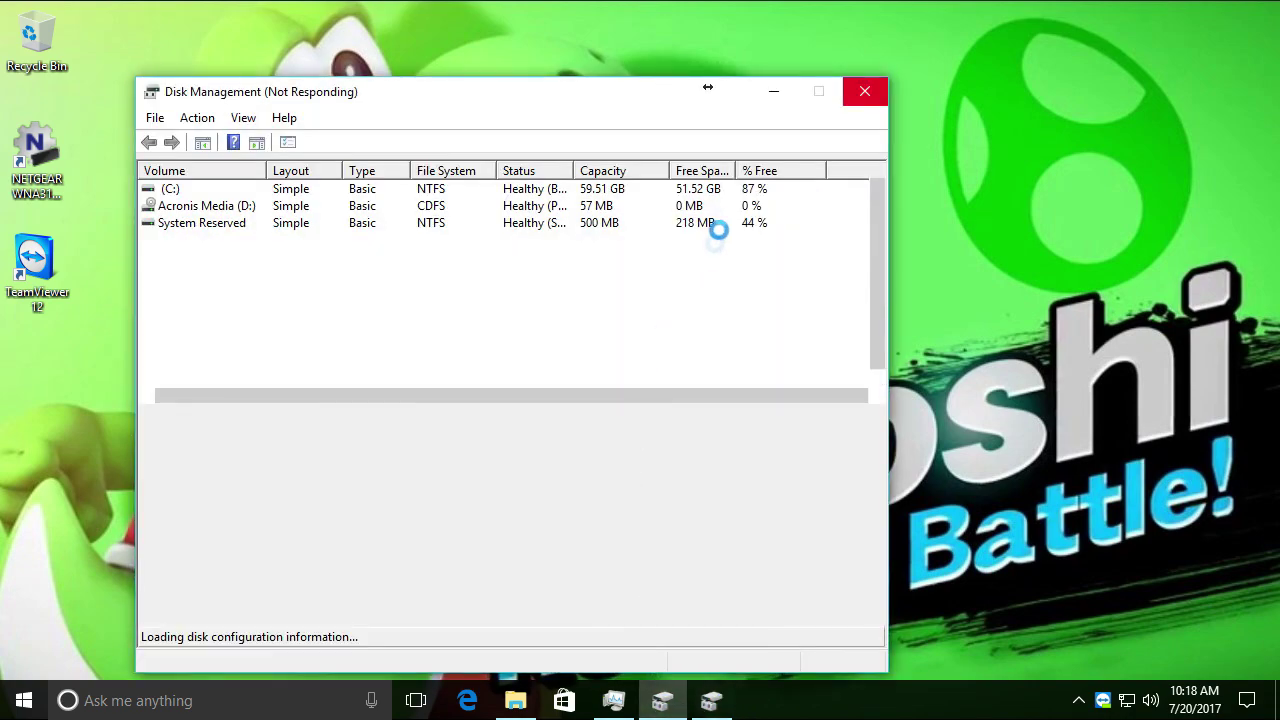